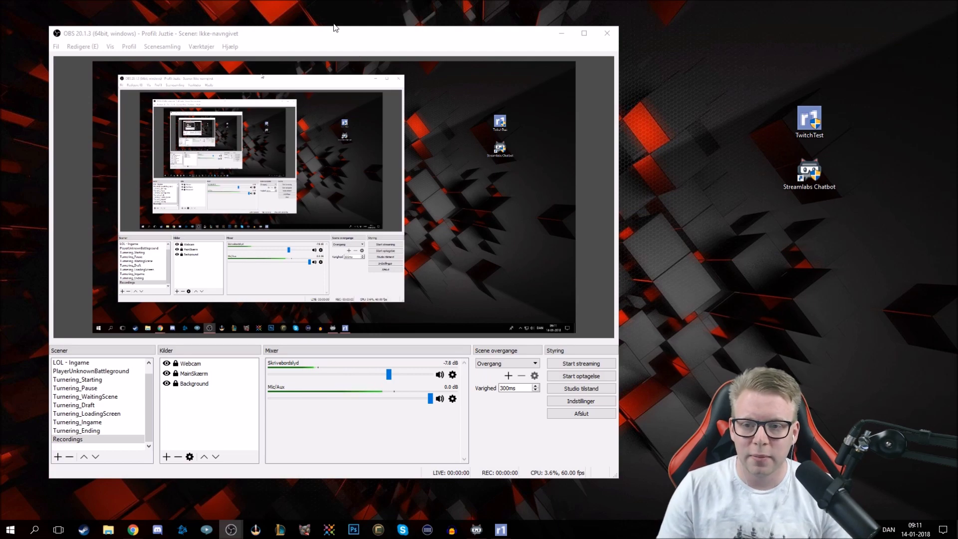
Set the interface language to English in the general settings and apply the change
left_click_drag(316, 42, 359, 46)
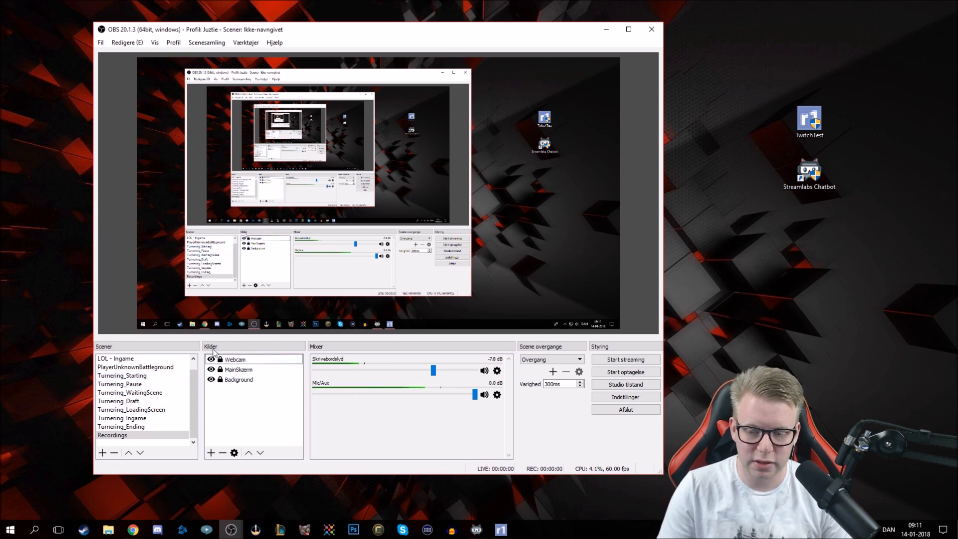
left_click(100, 43)
left_click(126, 81)
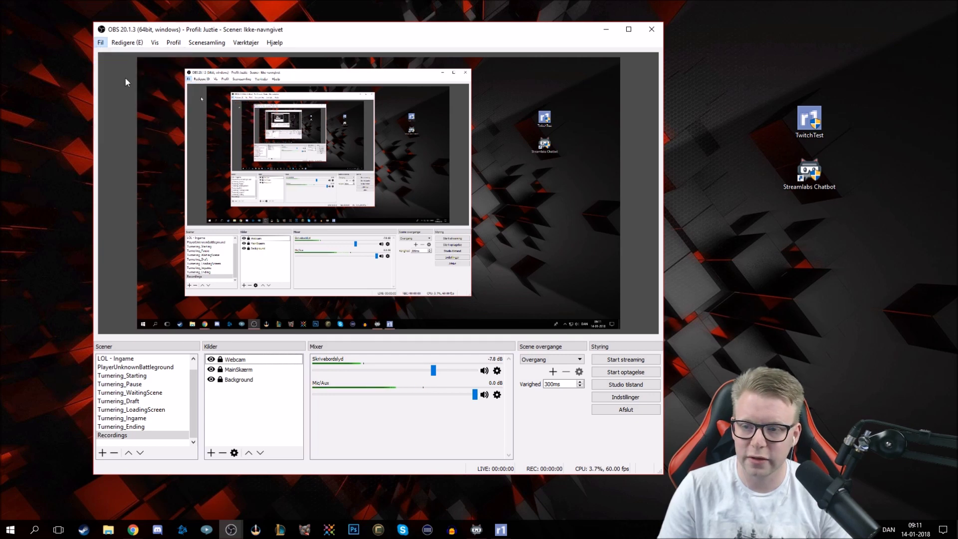
left_click(332, 92)
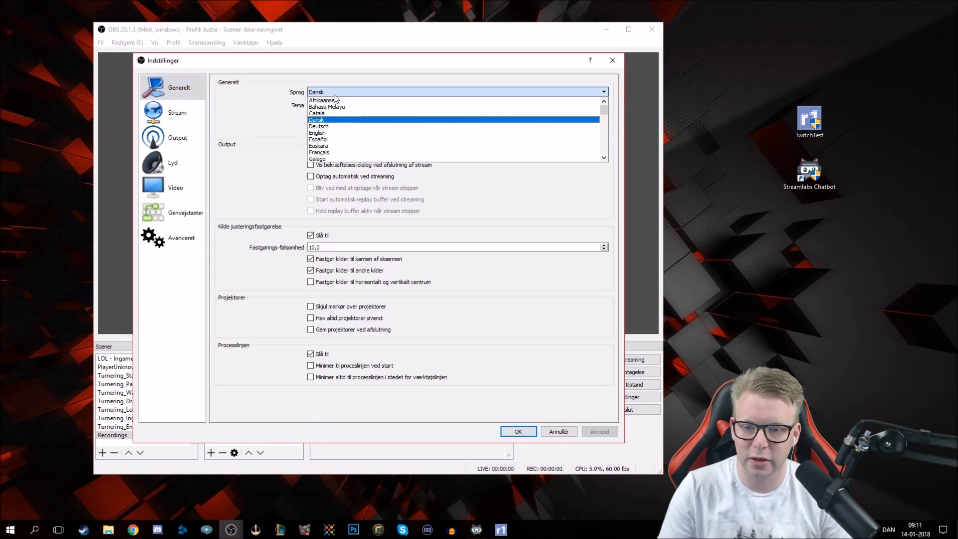
left_click(336, 133)
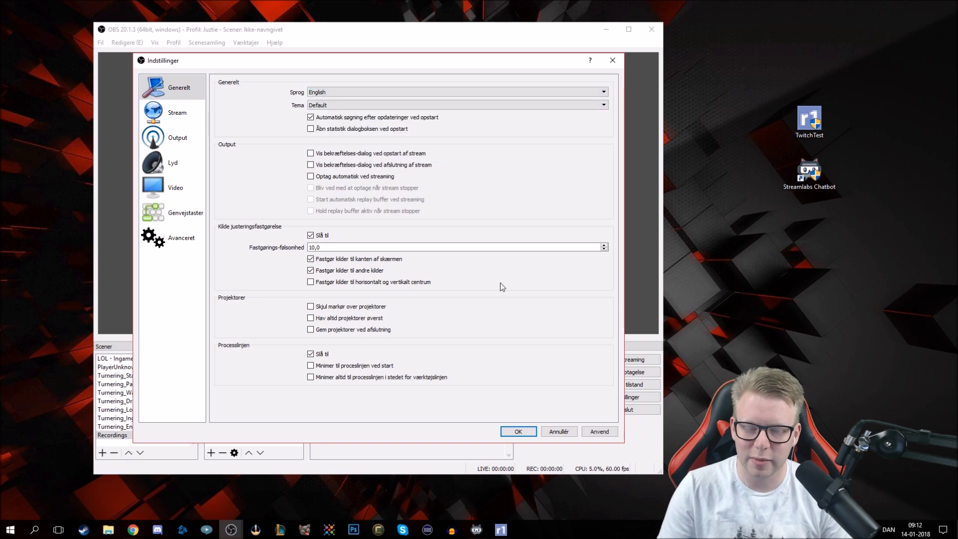
left_click(602, 432)
left_click(517, 431)
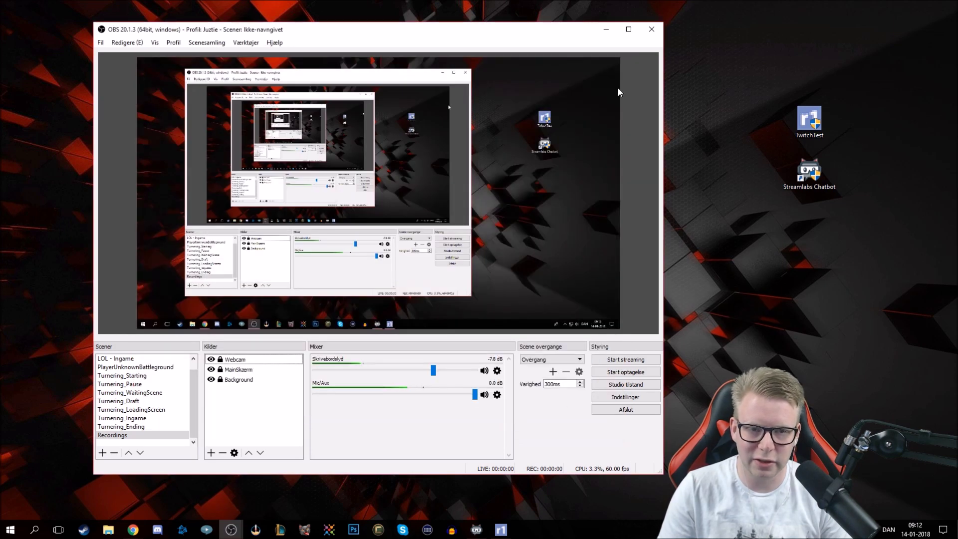
Close the program and relaunch it to load the new interface language
left_click(651, 29)
right_click(227, 529)
left_click(225, 478)
left_click(543, 277)
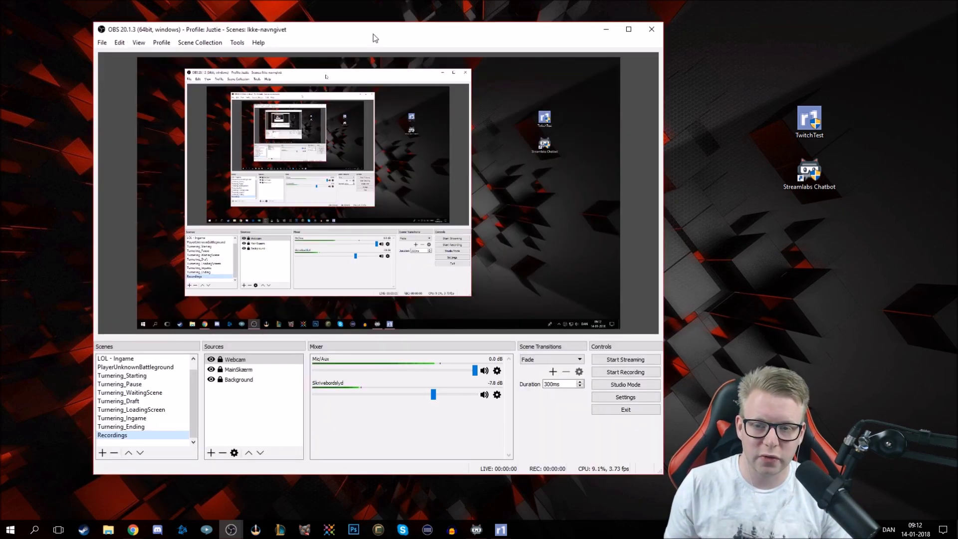
Examine the theme choices and other options in the general settings, and close the dialog without changing anything
left_click_drag(371, 35, 360, 36)
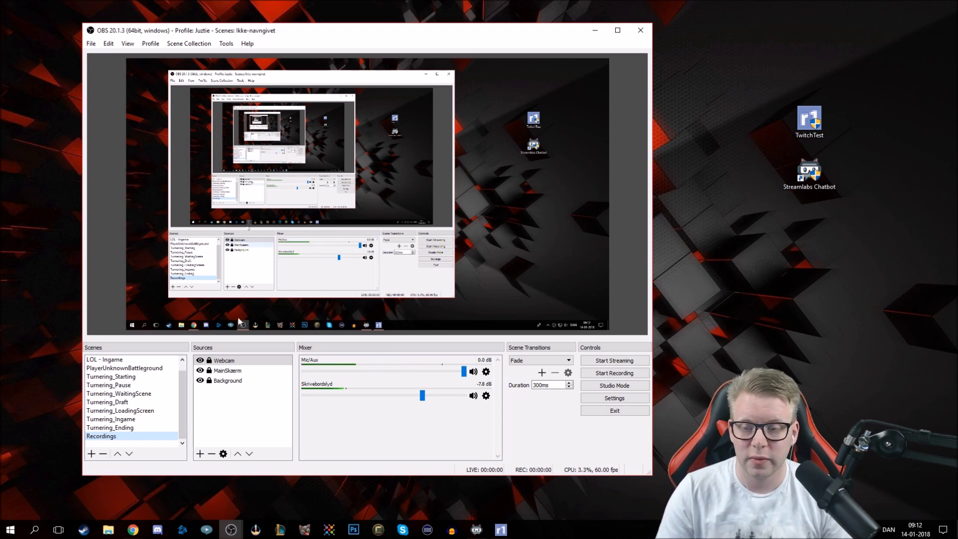
left_click(91, 43)
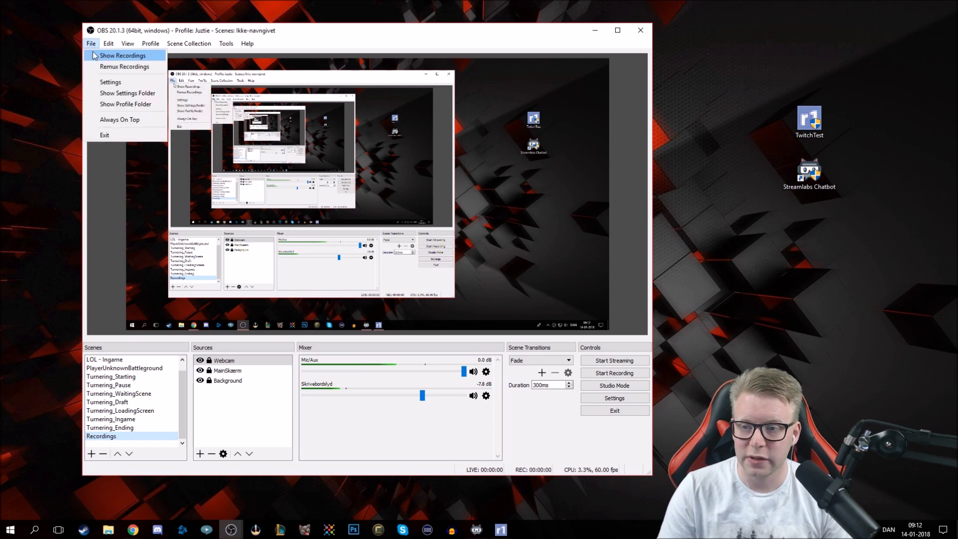
left_click(103, 82)
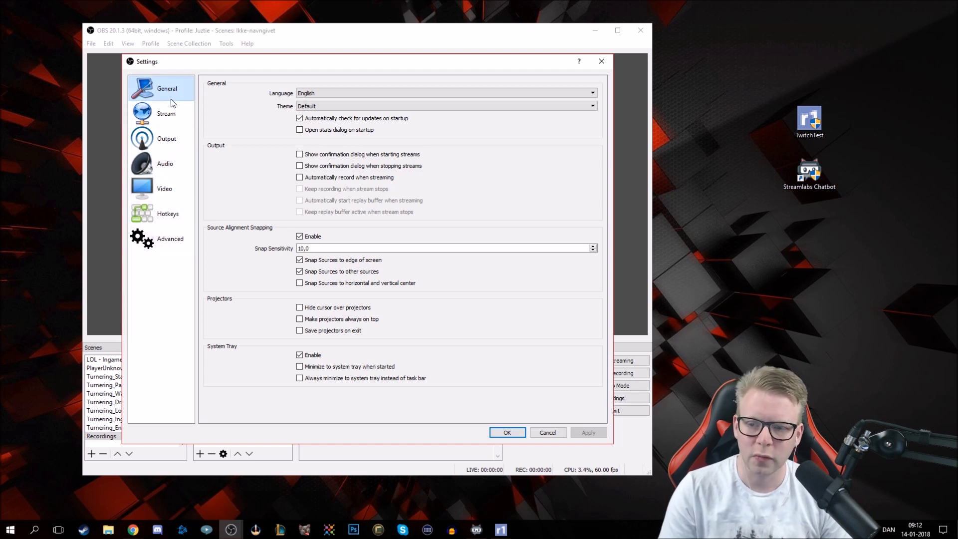
left_click(333, 108)
left_click(332, 105)
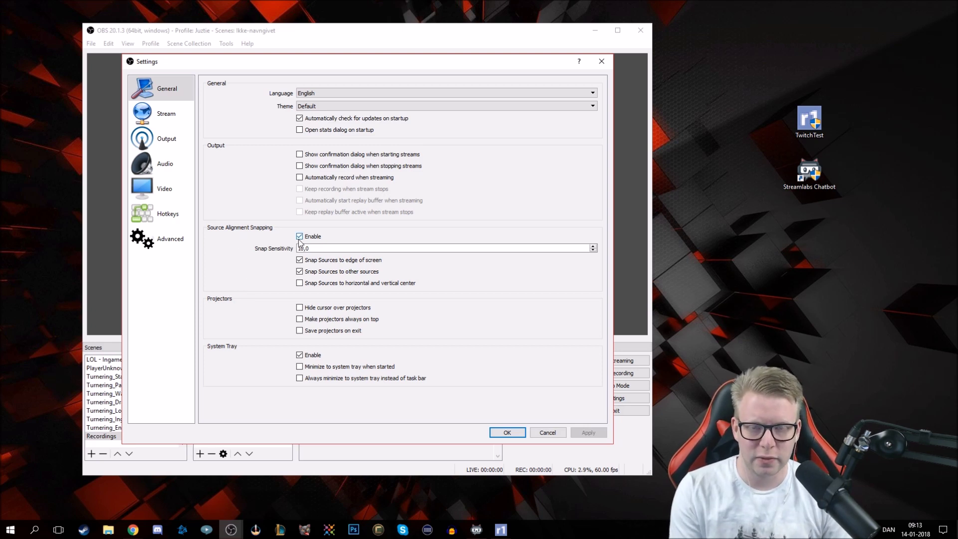
left_click(601, 61)
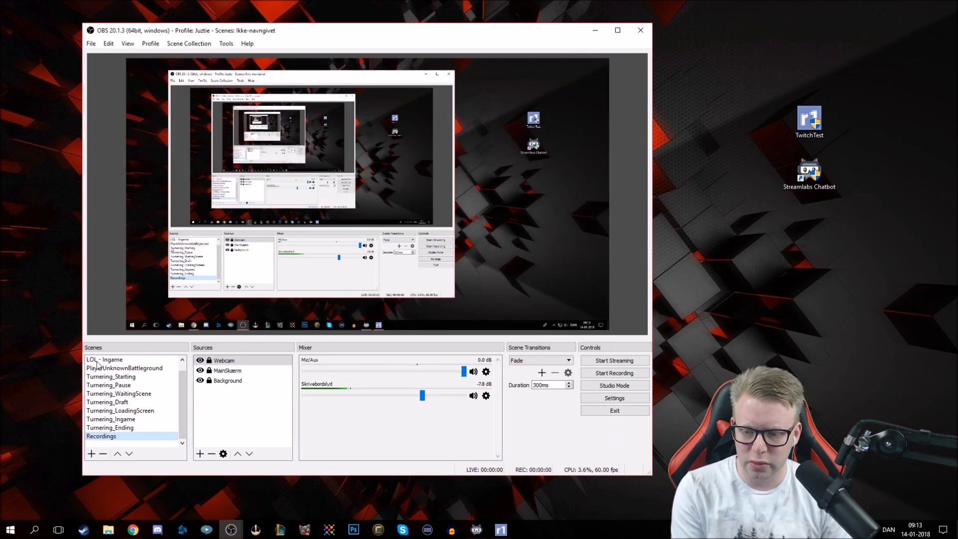
Nudge the Gather_BitBoss source in the LOL - Lobby scene's preview, lock it again, and return to the Recordings scene
scroll(89, 385, "up", 1)
left_click(128, 361)
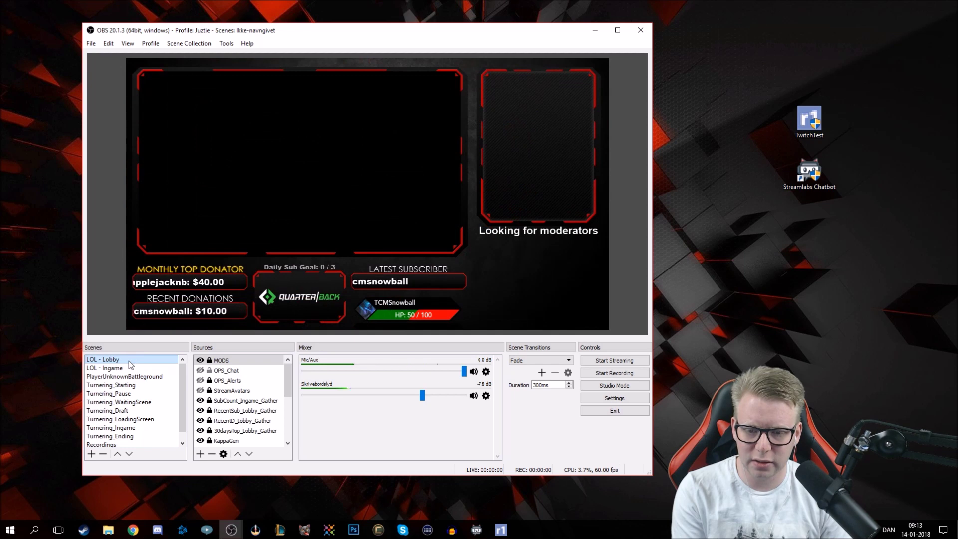
left_click(232, 361)
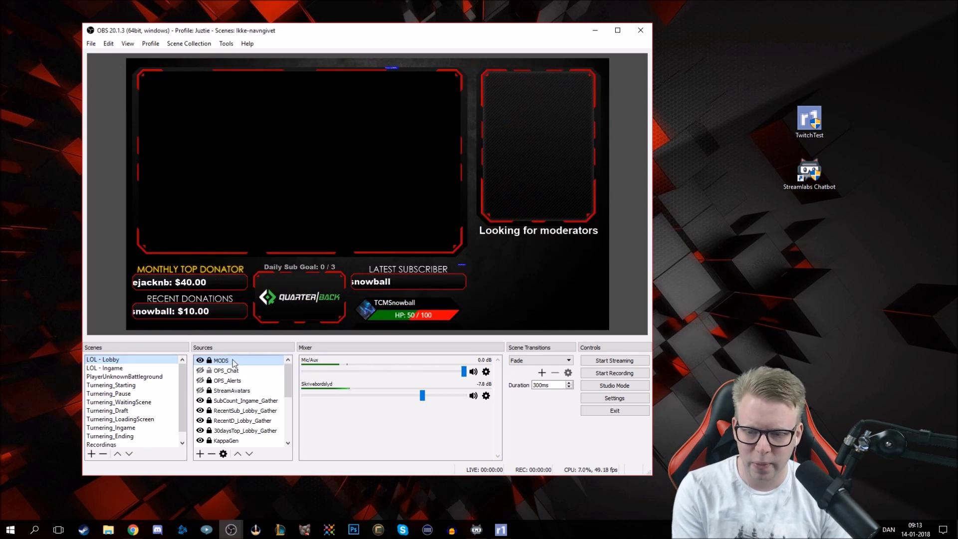
scroll(233, 399, "down", 2)
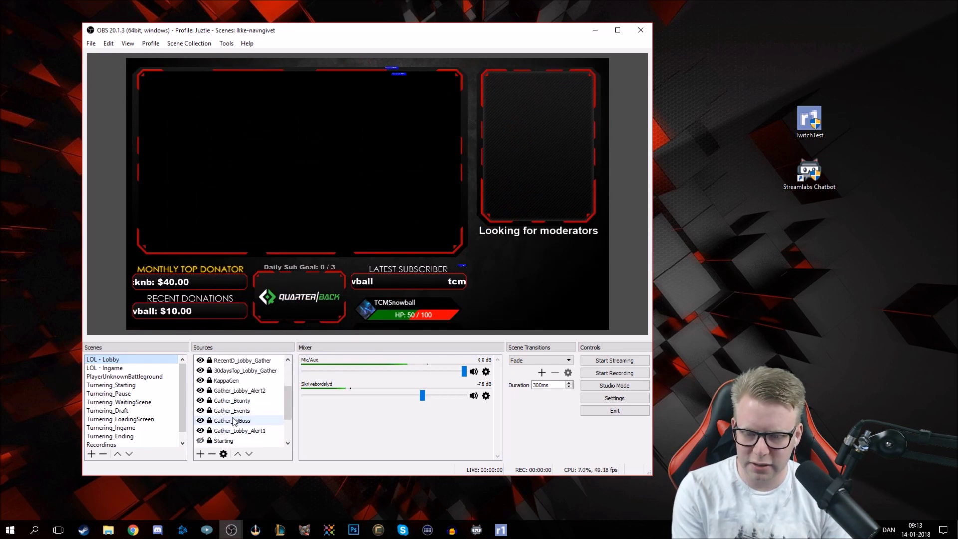
left_click(227, 422)
left_click_drag(402, 312, 403, 315)
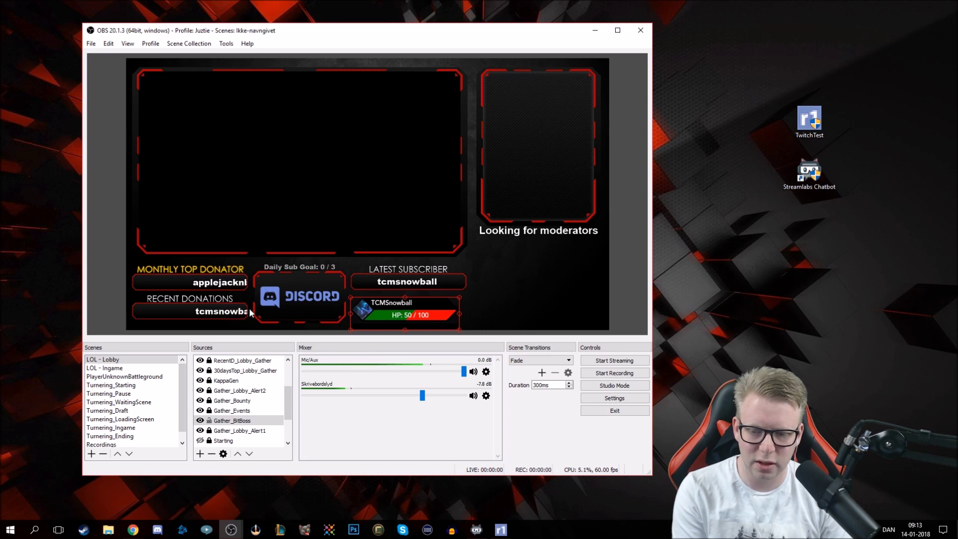
left_click_drag(385, 316, 391, 316)
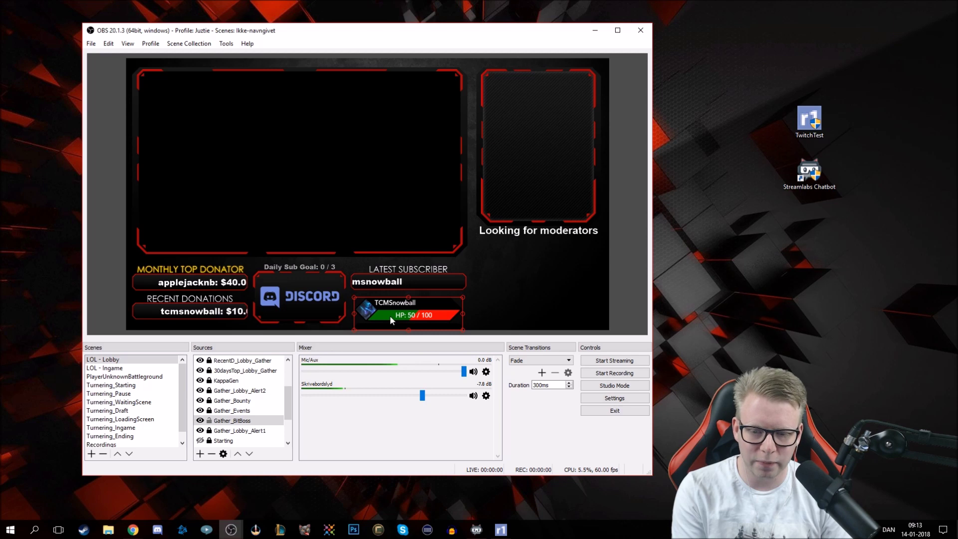
left_click(209, 421)
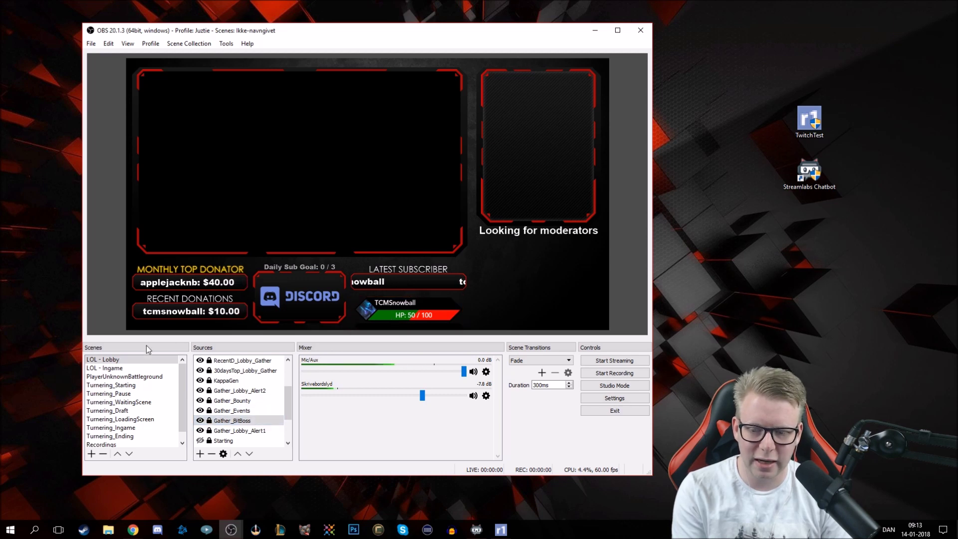
left_click(102, 443)
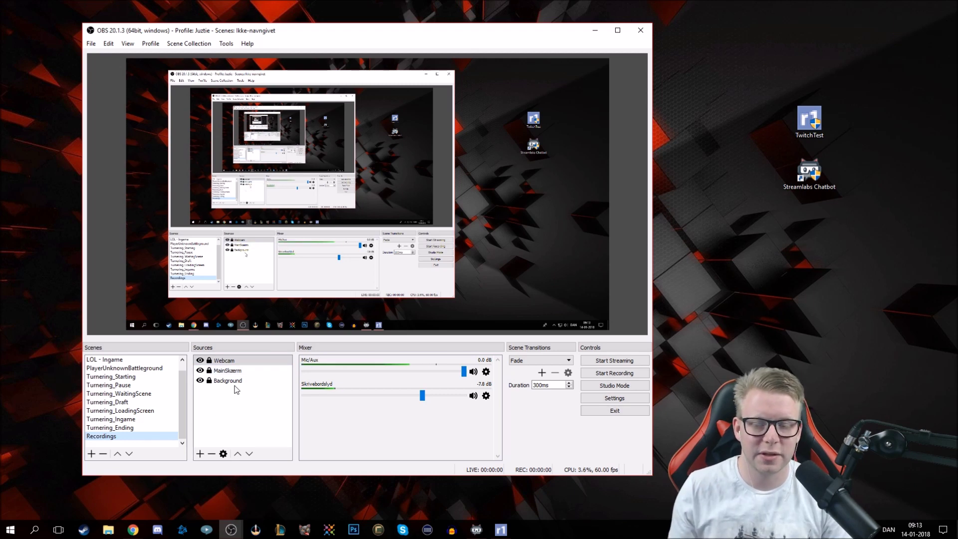
Open the general settings and switch source alignment snapping off and back on
left_click(96, 47)
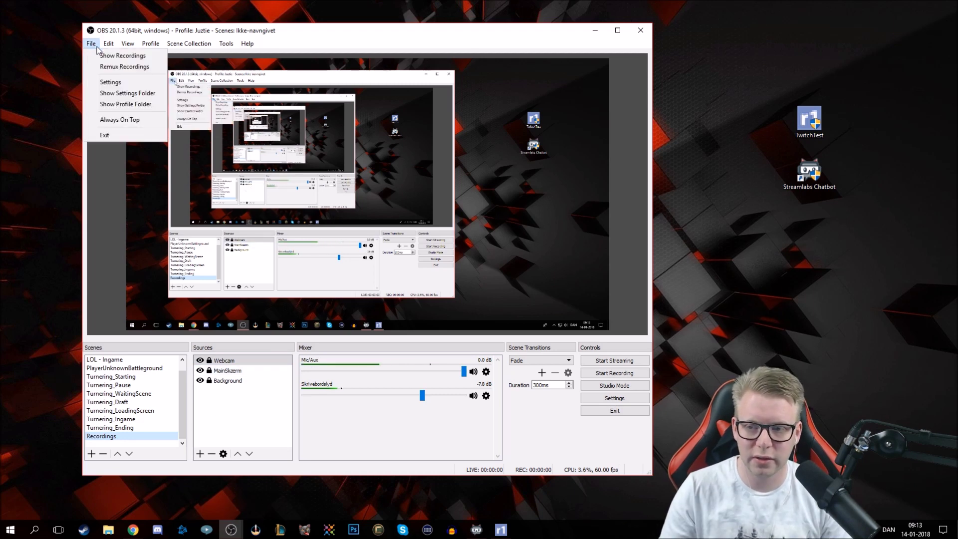
left_click(111, 82)
left_click(300, 238)
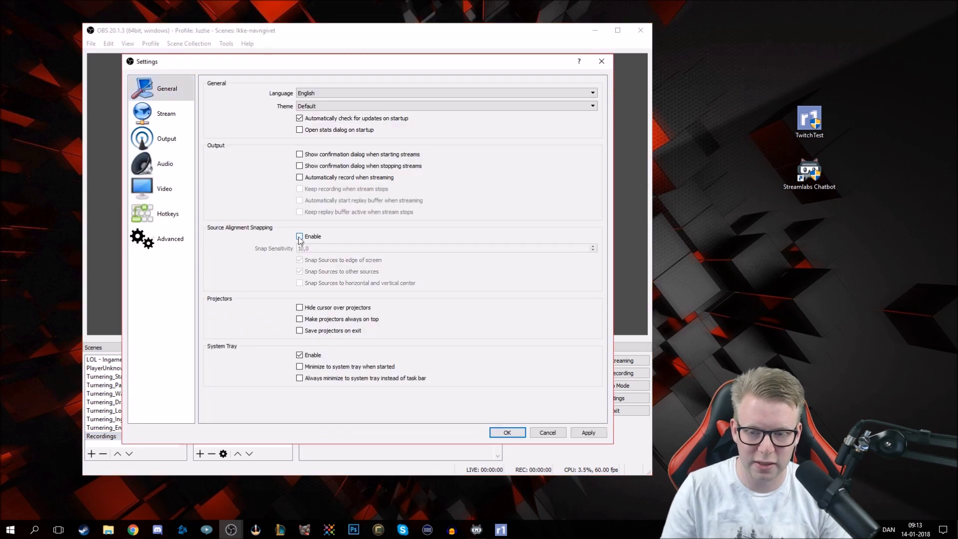
left_click(299, 237)
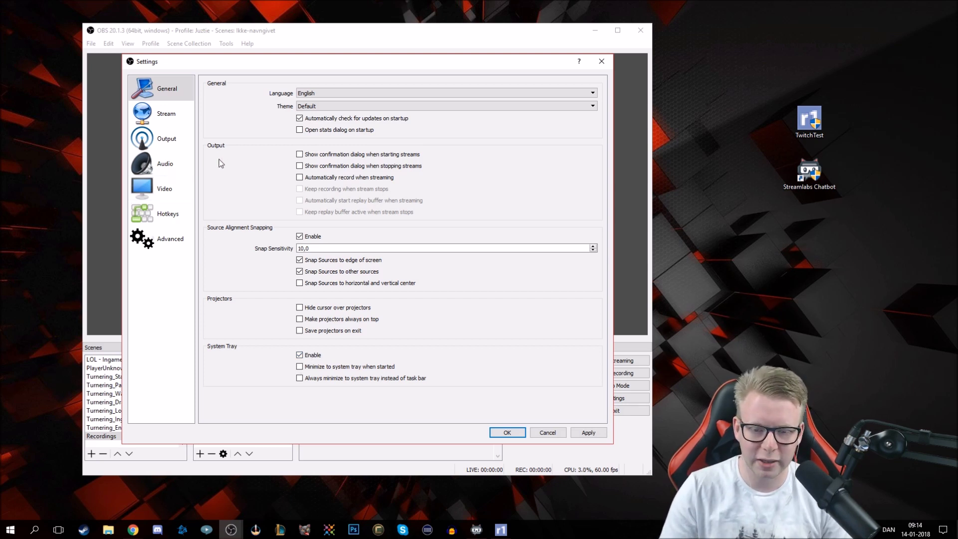
In the stream settings, choose Streaming Services as the stream type and Twitch as the service
left_click(165, 112)
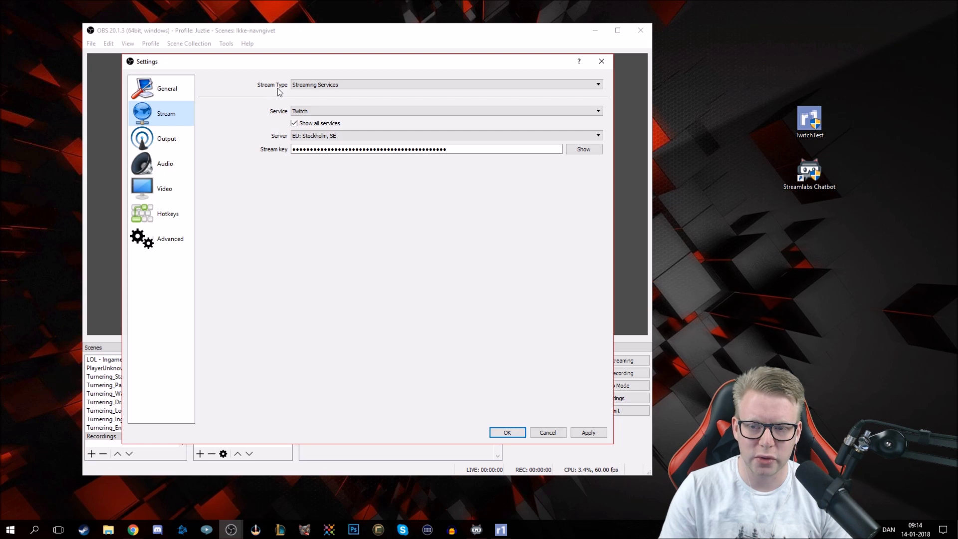
left_click(322, 87)
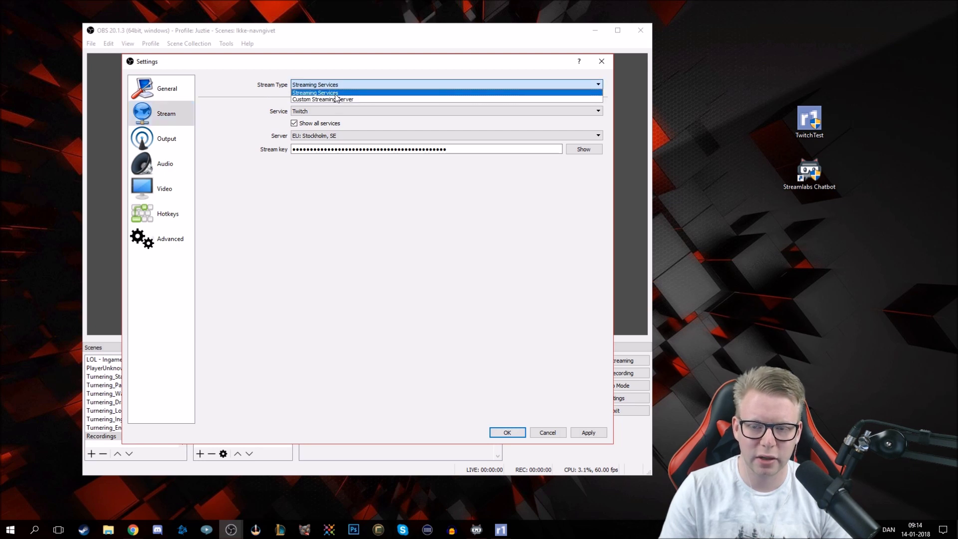
left_click(337, 95)
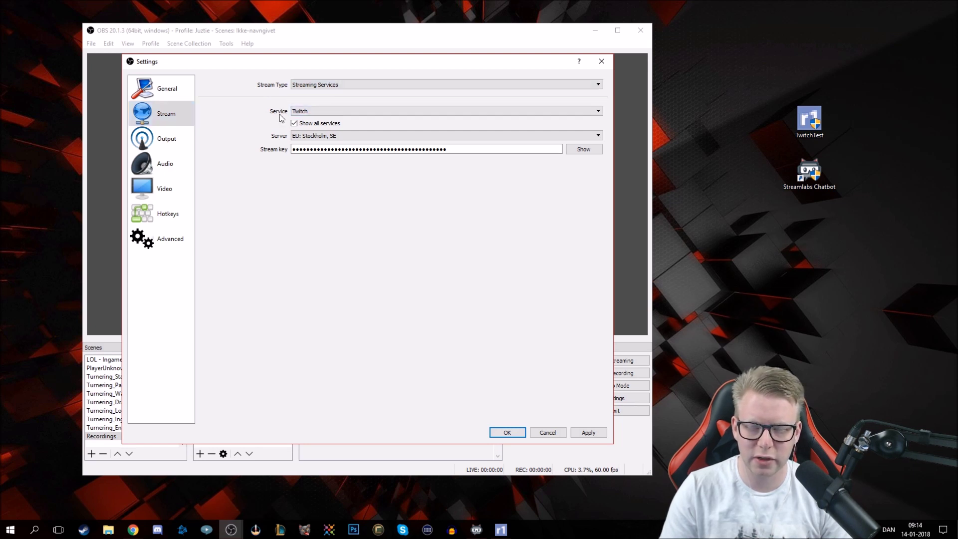
left_click(312, 112)
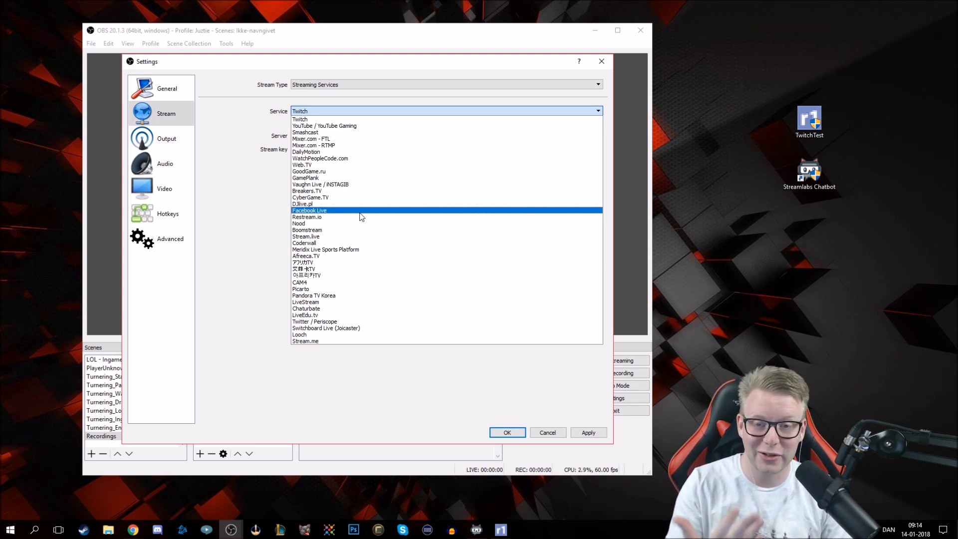
left_click(303, 121)
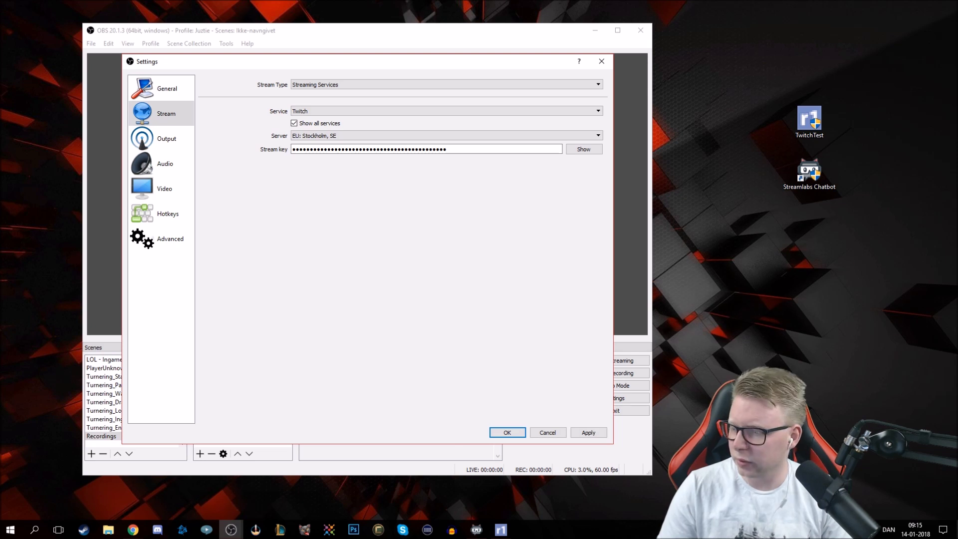
Place the Twitch Bandwidth Test window beside the settings dialog and briefly view the TwitchTest web page in the browser
left_click_drag(383, 146, 762, 151)
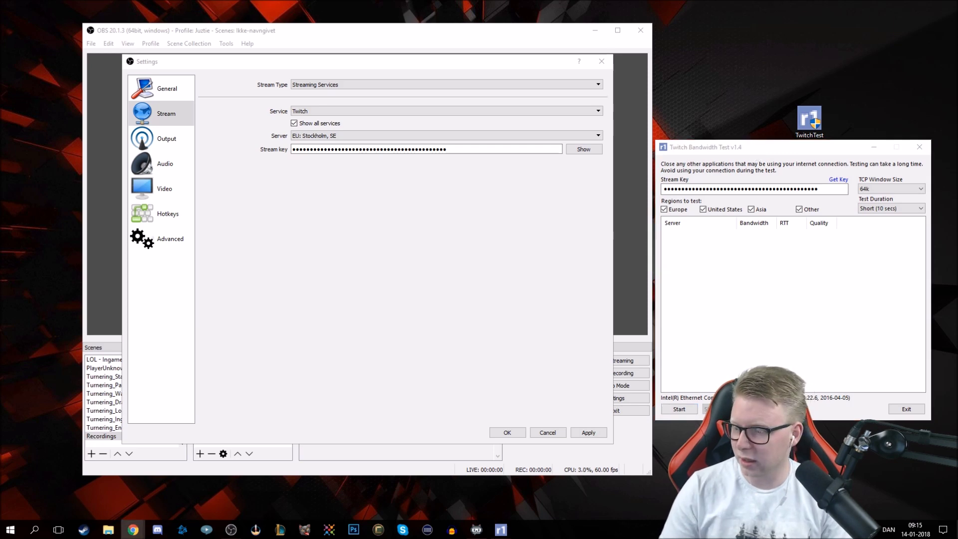
left_click_drag(0, 90, 442, 81)
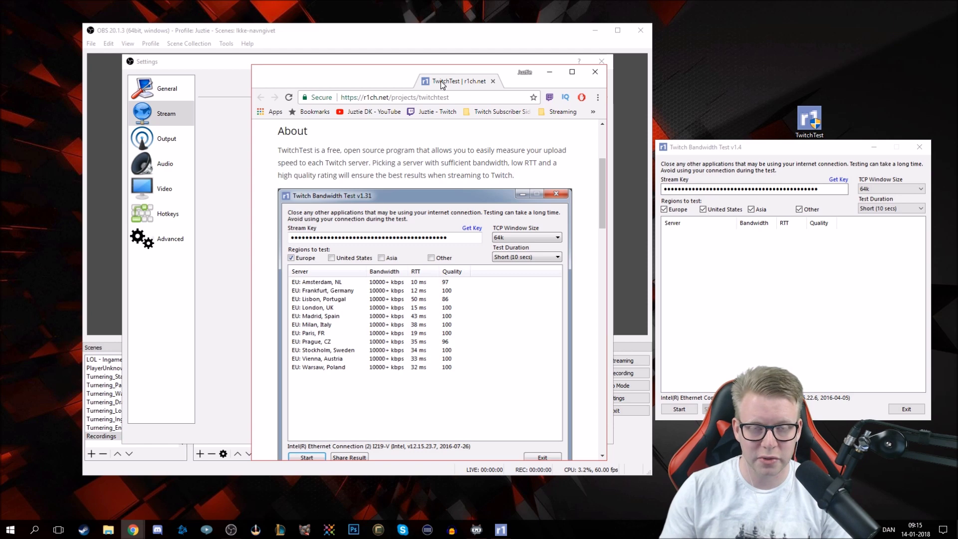
left_click_drag(441, 81, 0, 100)
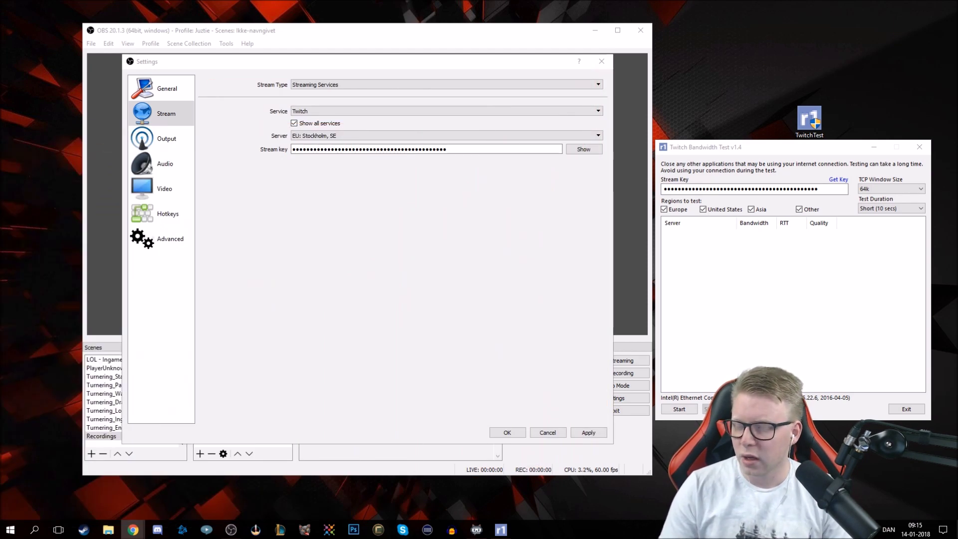
left_click_drag(806, 122, 745, 73)
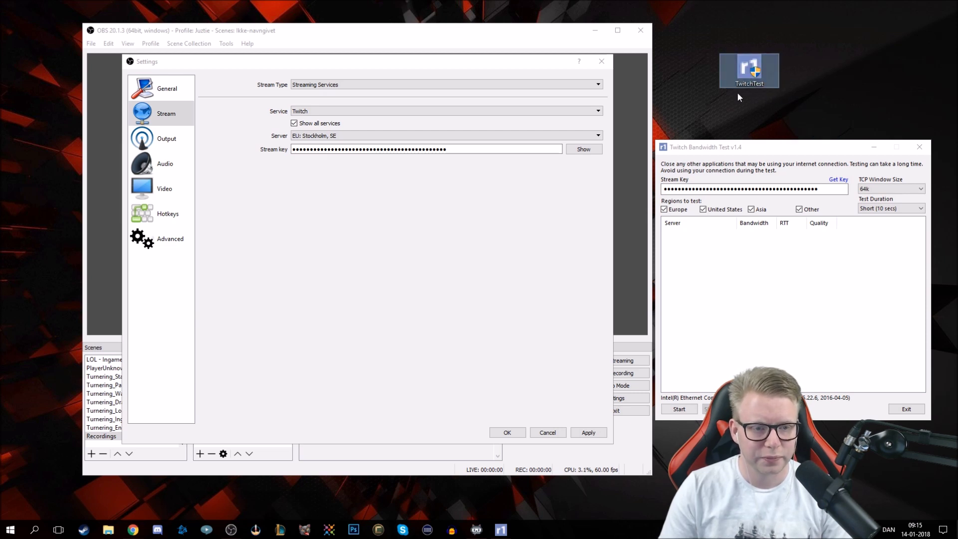
mouse_move(757, 146)
left_mouse_down()
mouse_move(733, 154)
mouse_move(754, 146)
left_mouse_up()
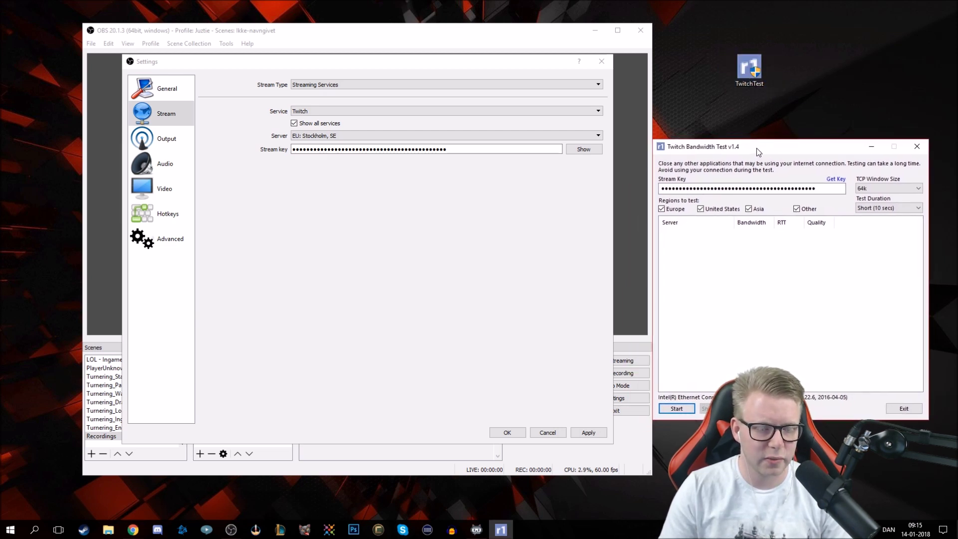
Paste the stream key into Twitch Bandwidth Test and restrict the regions to test to Europe only
double_click(687, 187)
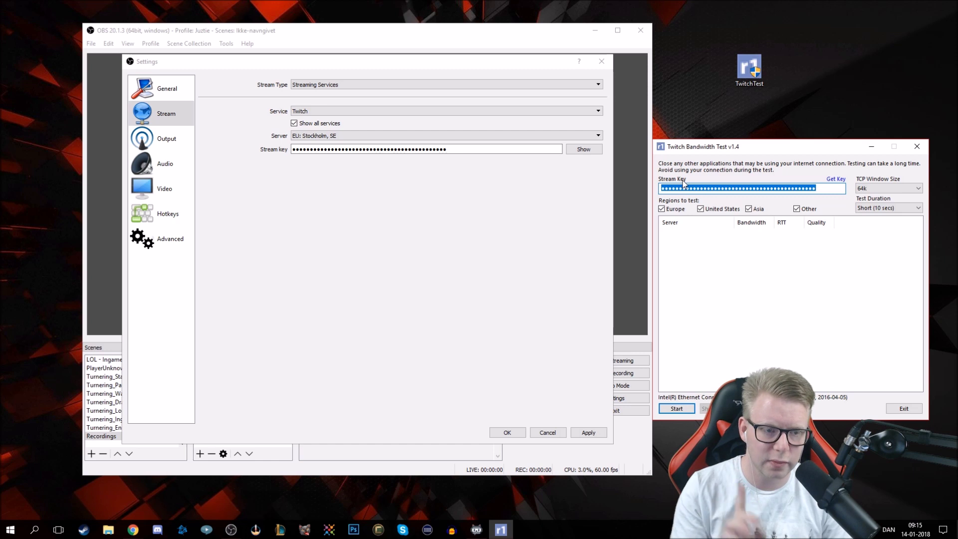
key("ctrl+v")
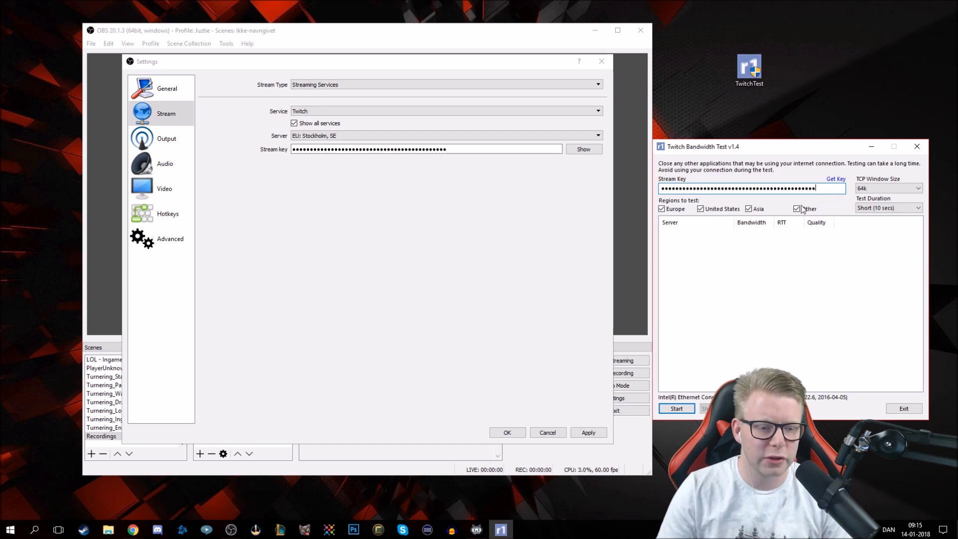
left_click(755, 210)
left_click(797, 210)
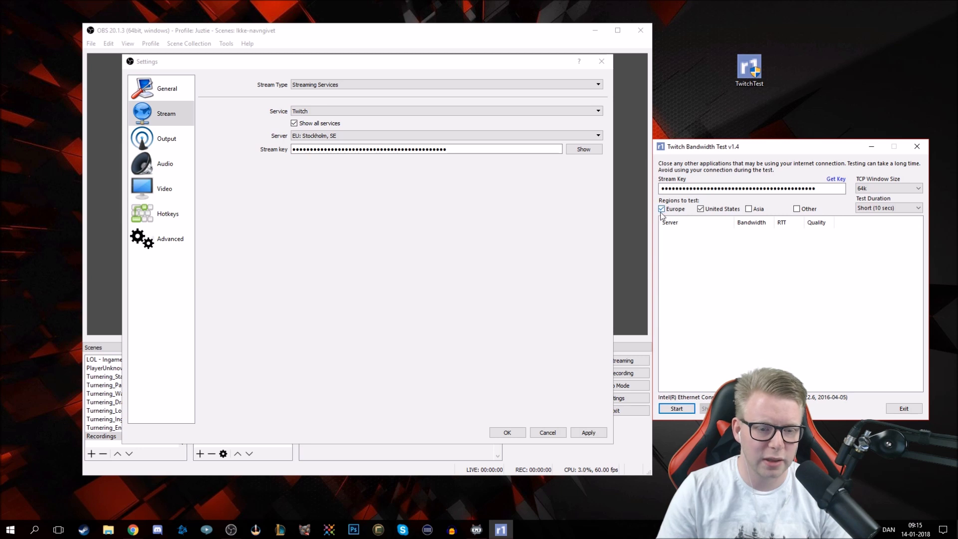
left_click(700, 209)
In Twitch Bandwidth Test, set the TCP window size to Automatic (OBS) and the test duration to Medium (30 secs)
left_click(875, 189)
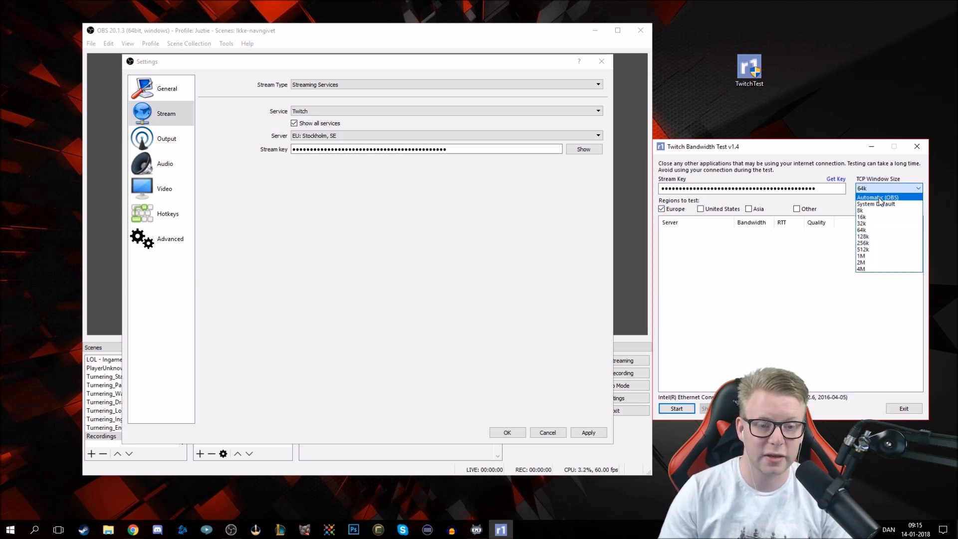
left_click(878, 198)
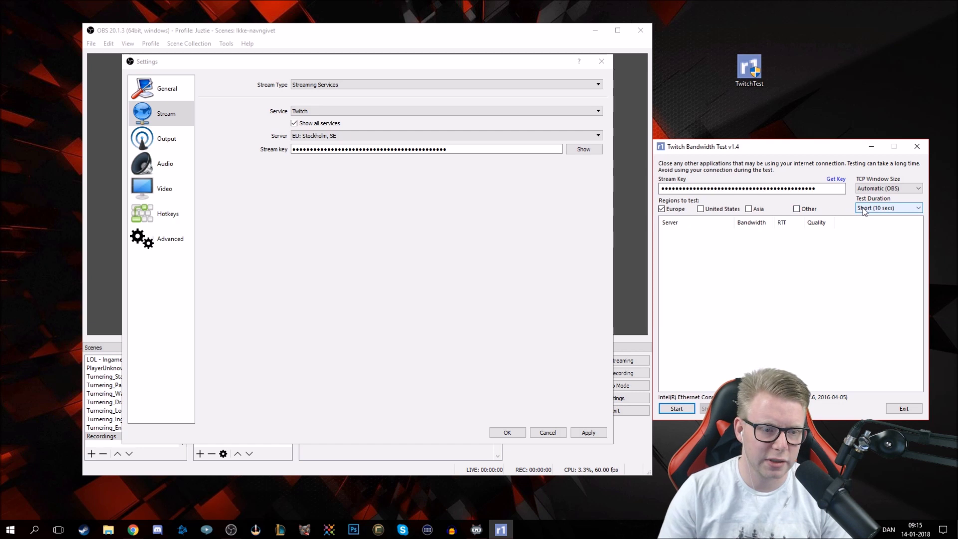
left_click(881, 207)
left_click(876, 237)
left_click(888, 208)
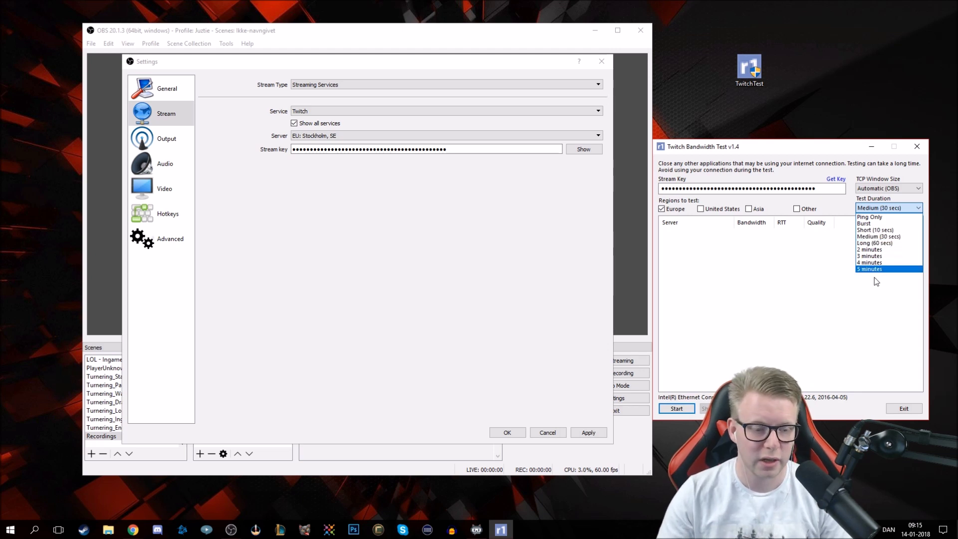
left_click(873, 209)
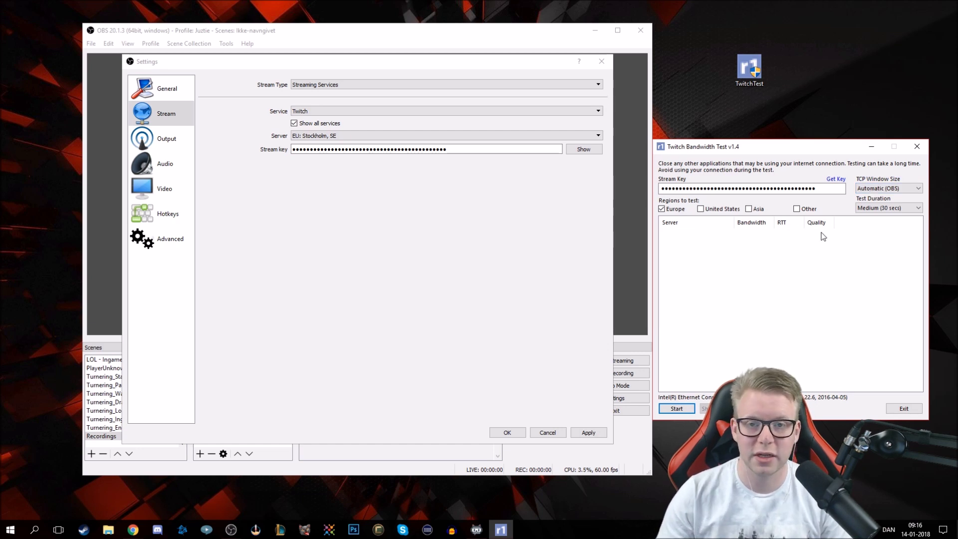
Choose EU: Stockholm, SE as the Twitch server in the stream settings and minimise the Twitch Bandwidth Test window
left_click(355, 138)
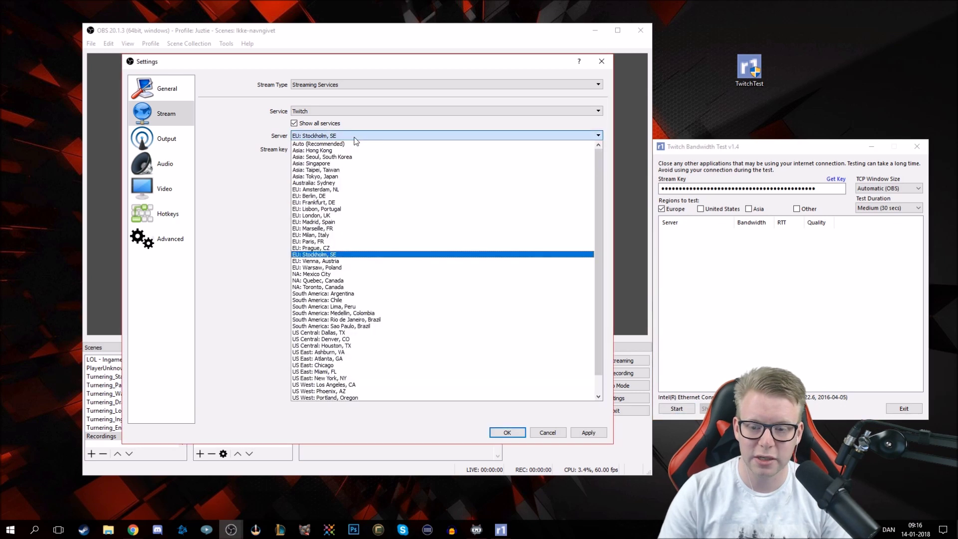
left_click(349, 255)
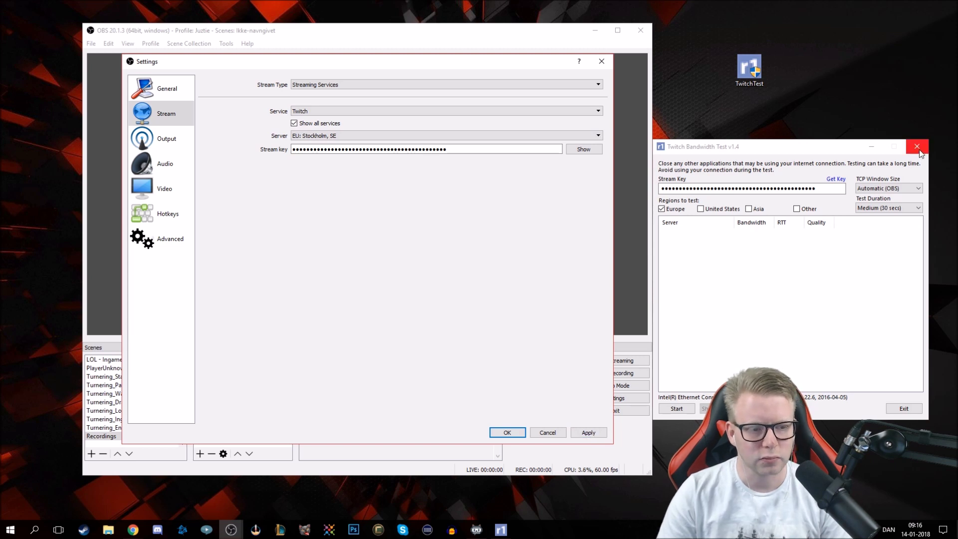
left_click(865, 147)
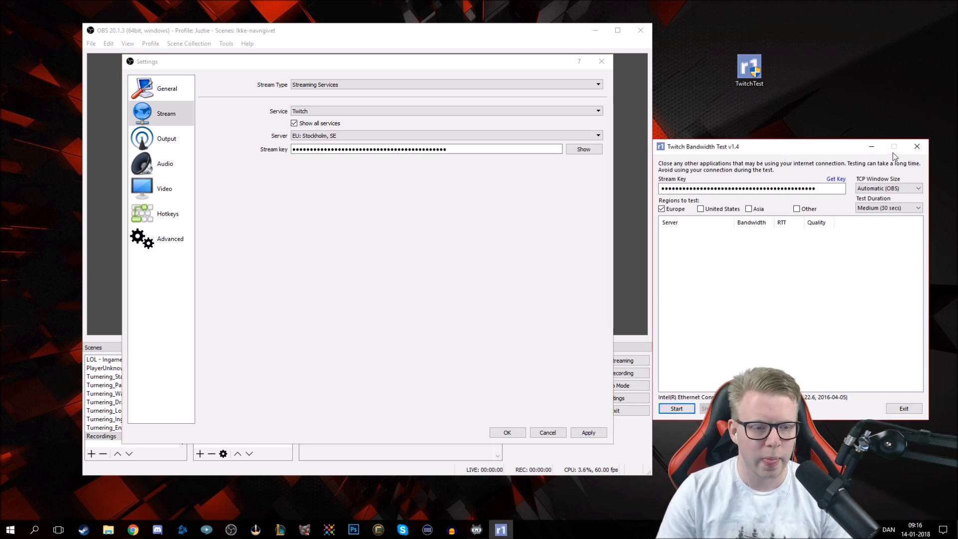
left_click(871, 149)
double_click(380, 149)
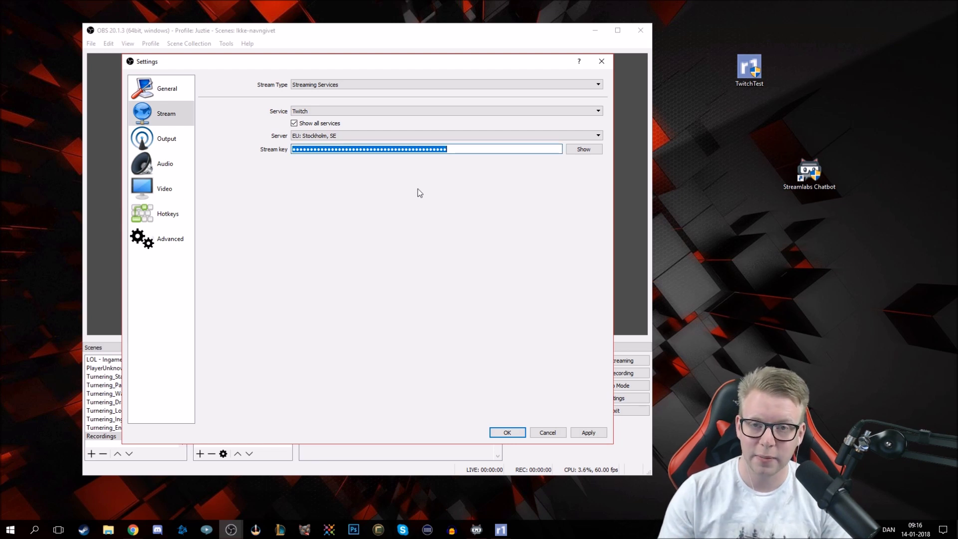
left_click(469, 149)
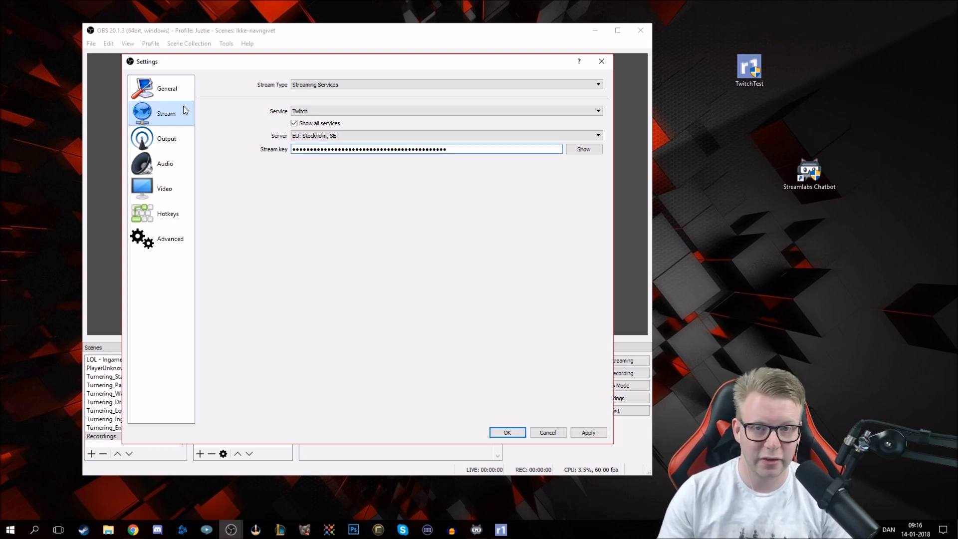
Open the output settings and review the streaming encoder choices, keeping NVENC H.264
left_click(177, 142)
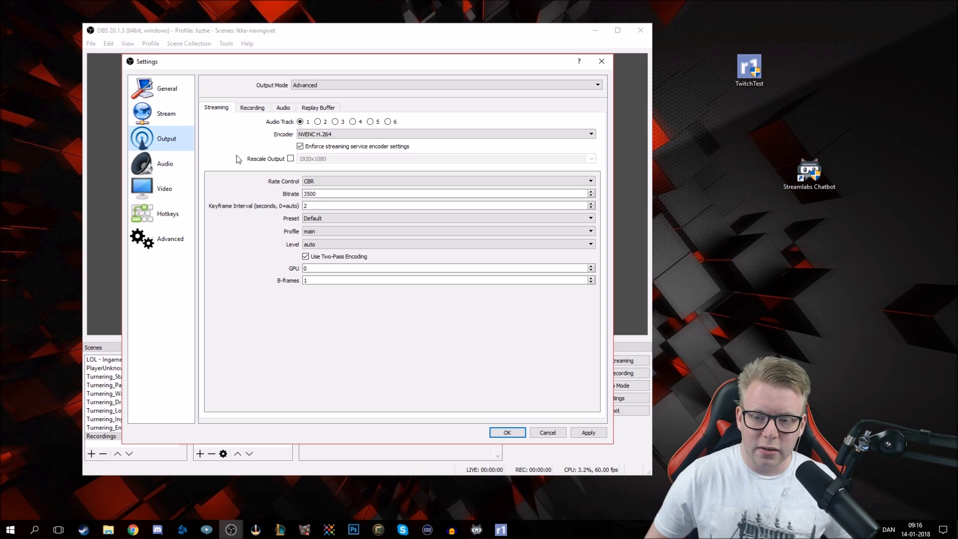
left_click(364, 139)
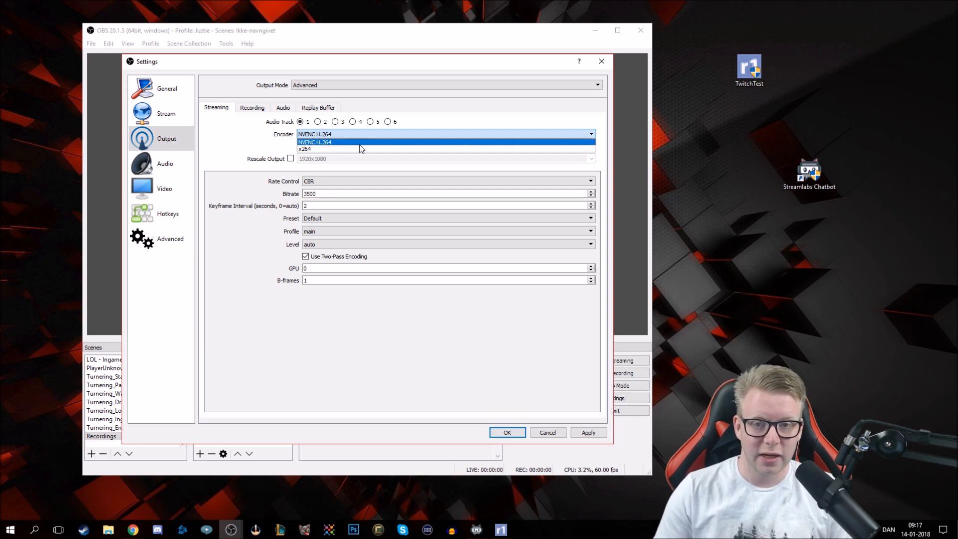
left_click(363, 143)
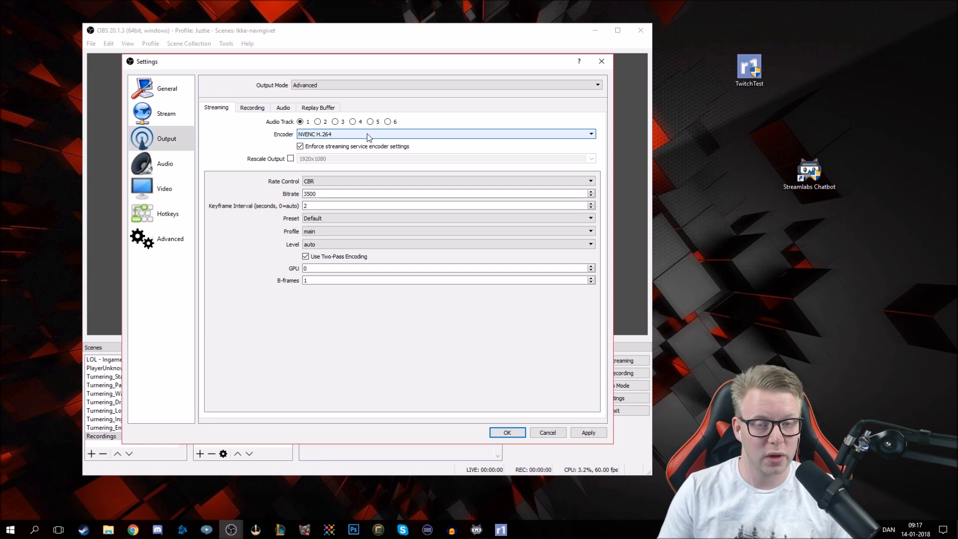
left_click(368, 136)
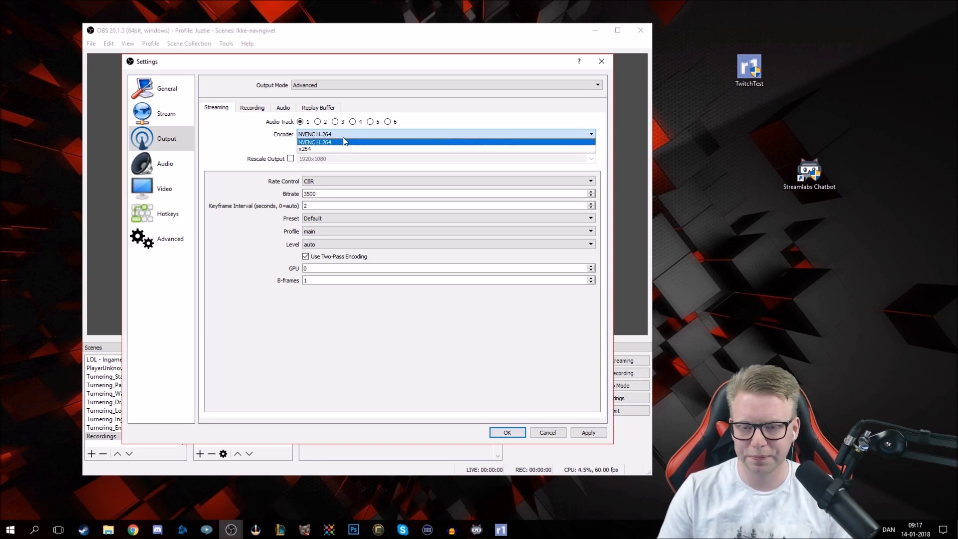
left_click(344, 136)
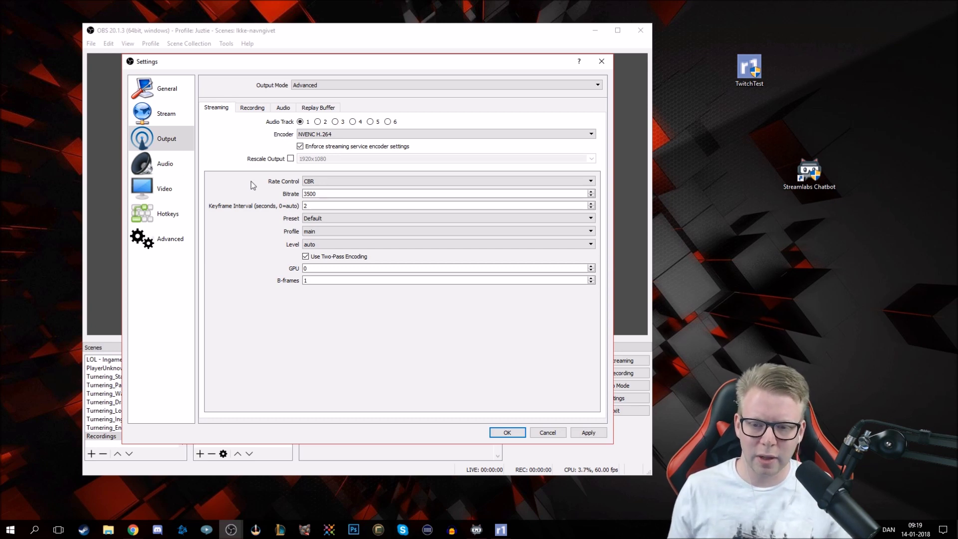
Set the streaming bitrate to 4500 and apply the settings
left_click(307, 194)
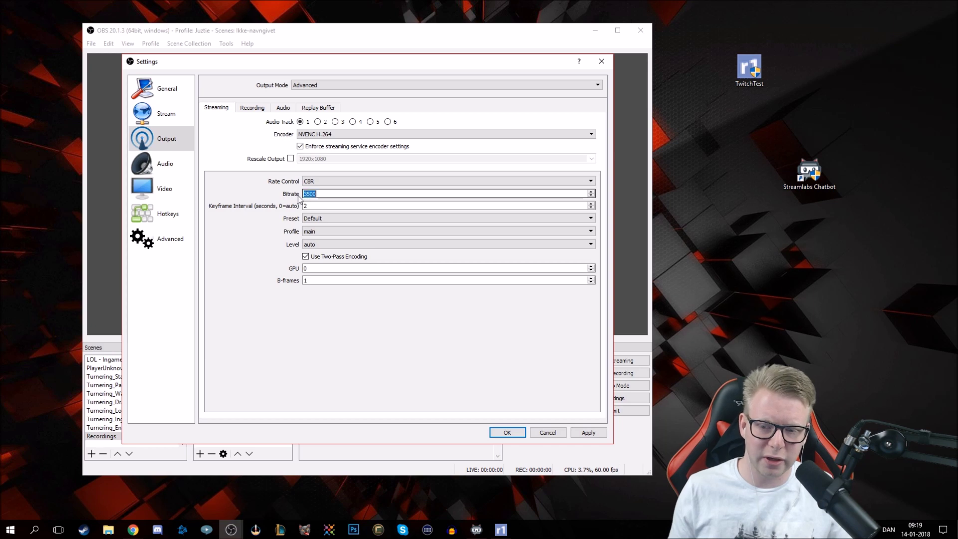
mouse_move(304, 194)
left_mouse_down()
mouse_move(317, 194)
mouse_move(309, 193)
left_mouse_up()
type("4")
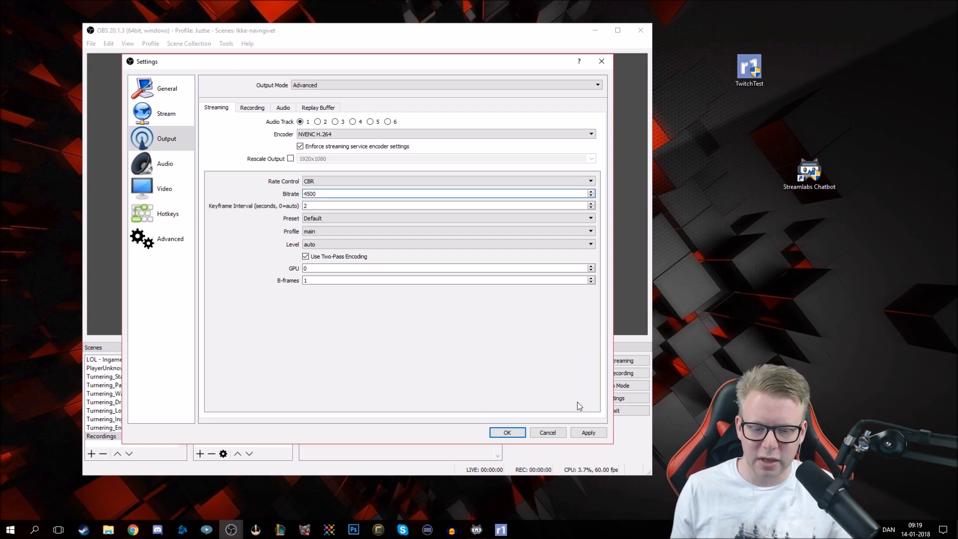
left_click(588, 433)
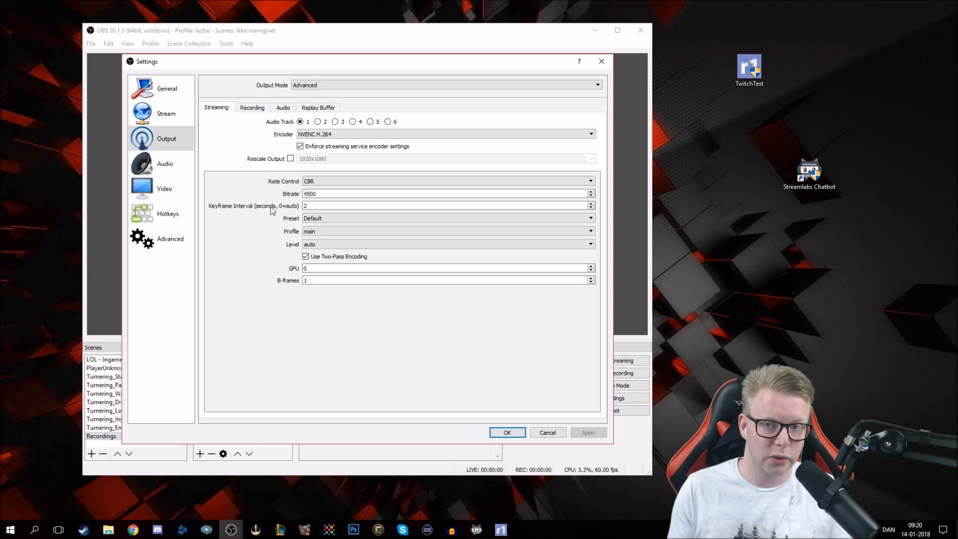
Examine the NVENC encoder's preset, profile, level and B-frames settings without changing them
left_click(324, 218)
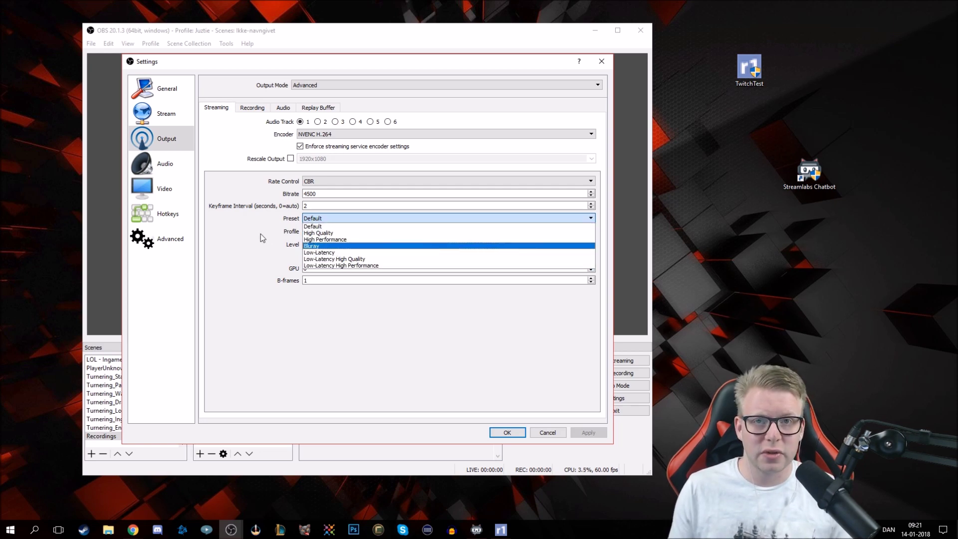
left_click(325, 228)
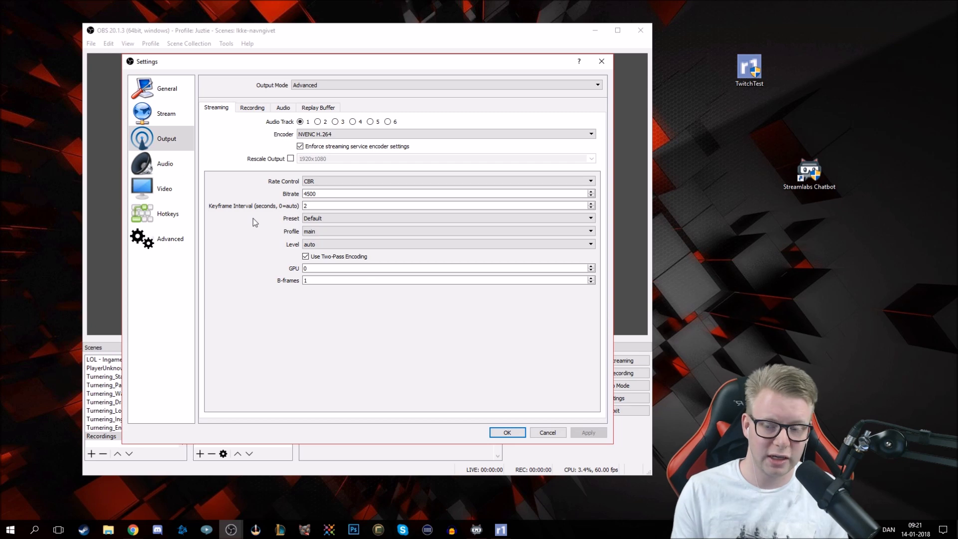
left_click(318, 232)
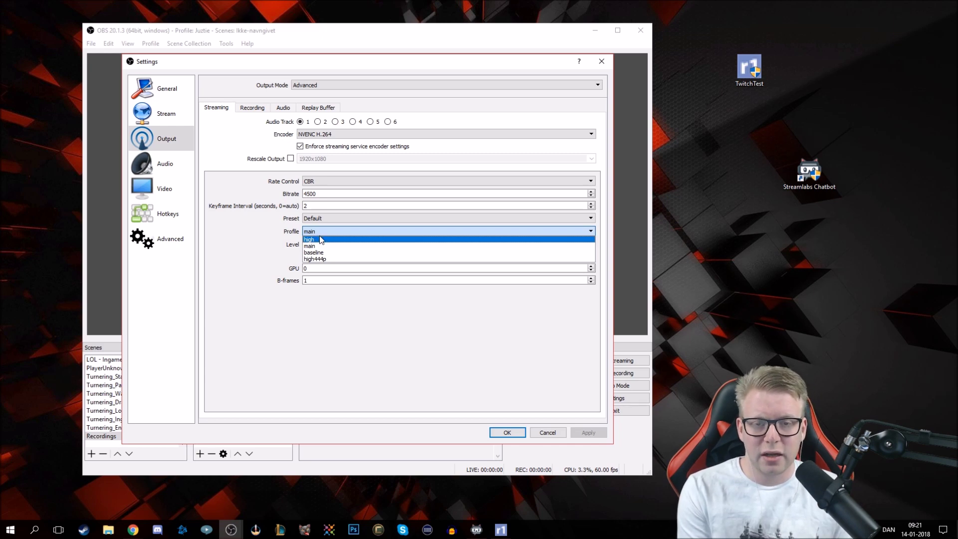
left_click(271, 233)
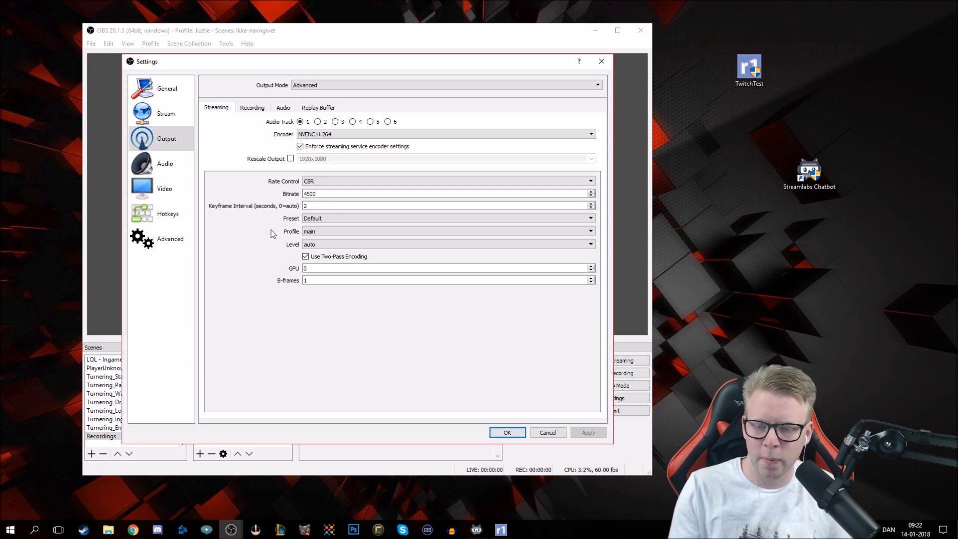
left_click(319, 230)
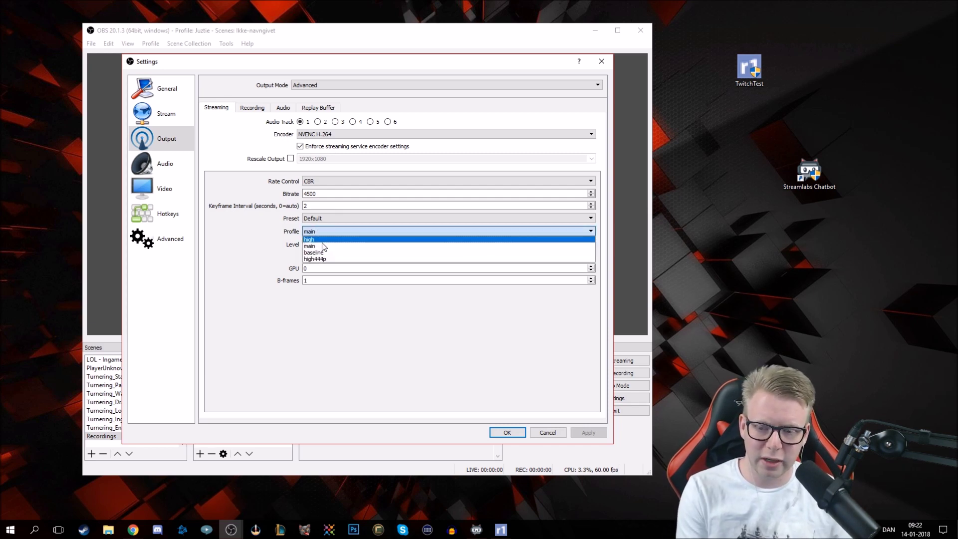
left_click(239, 251)
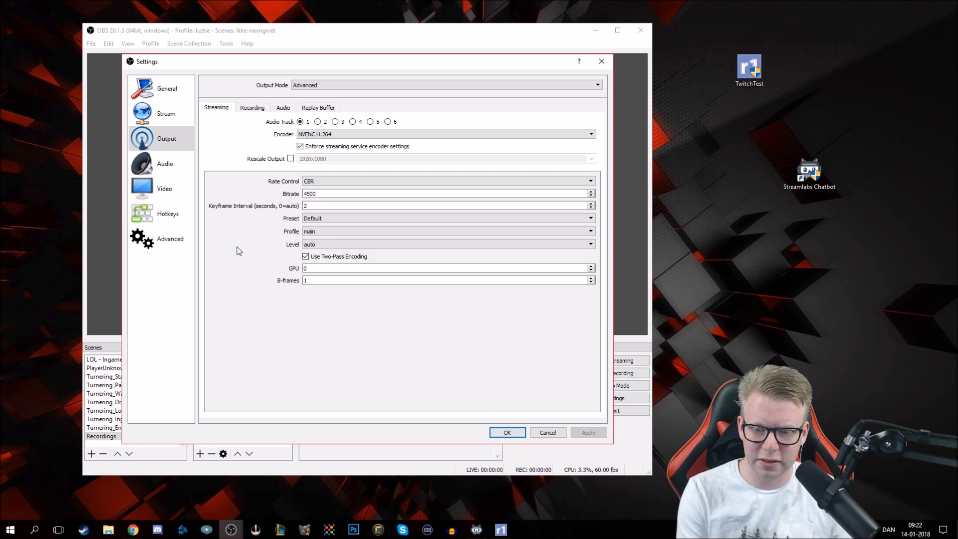
left_click(315, 245)
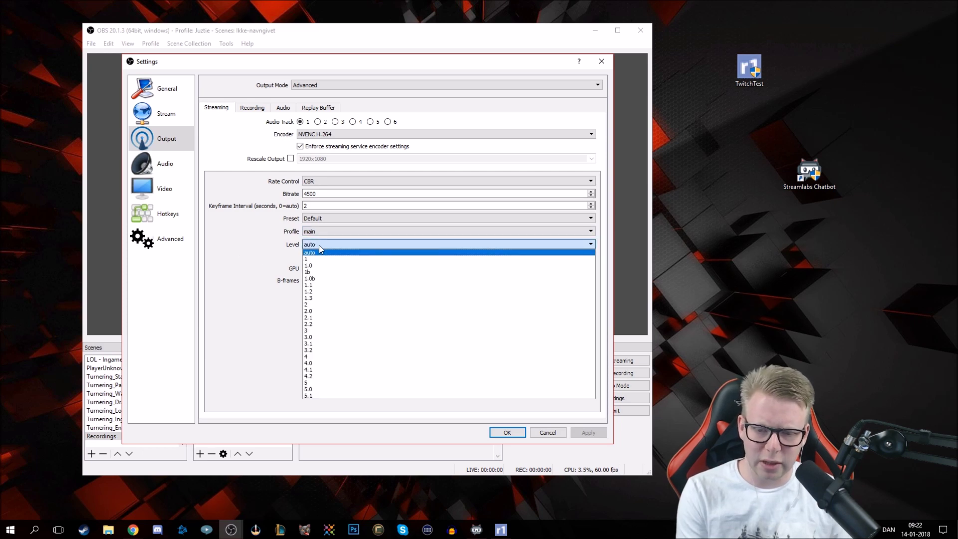
left_click(319, 246)
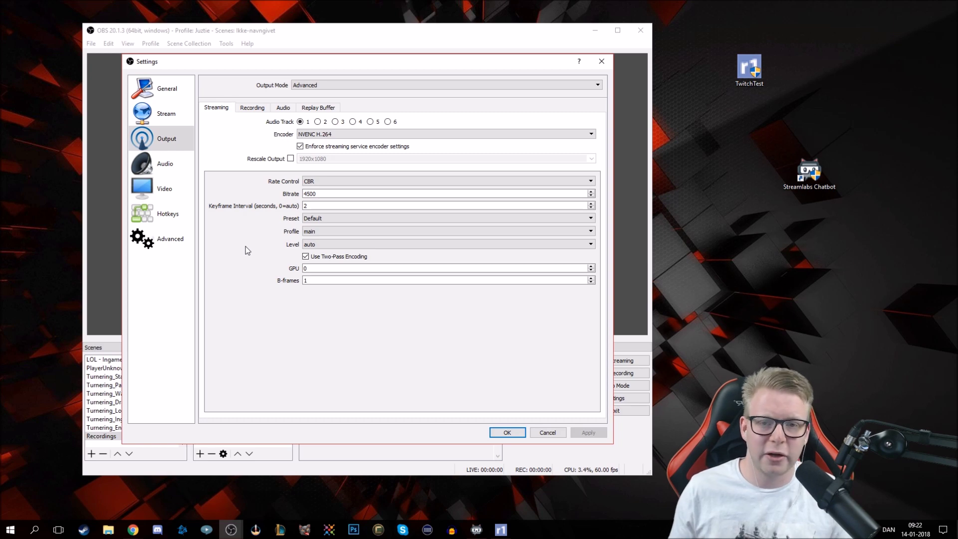
left_click(315, 281)
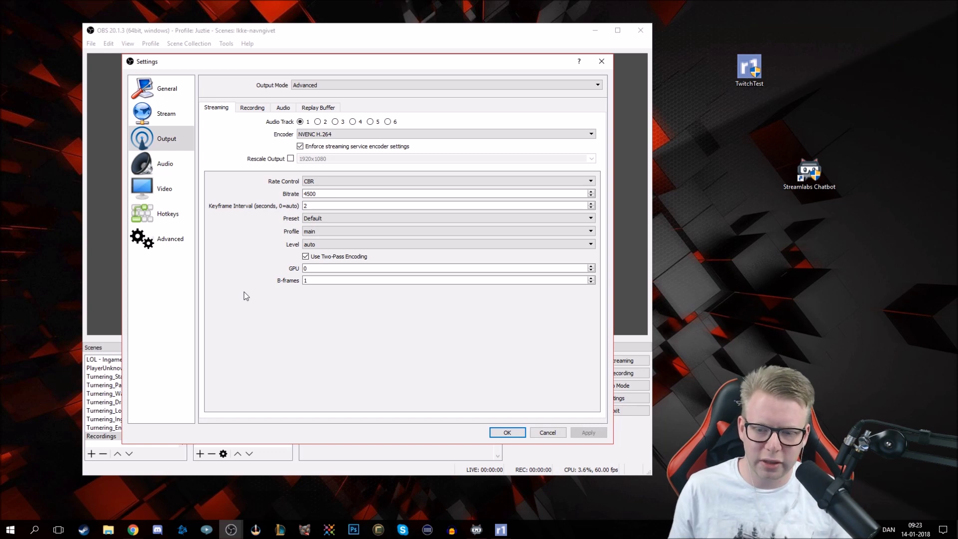
double_click(317, 280)
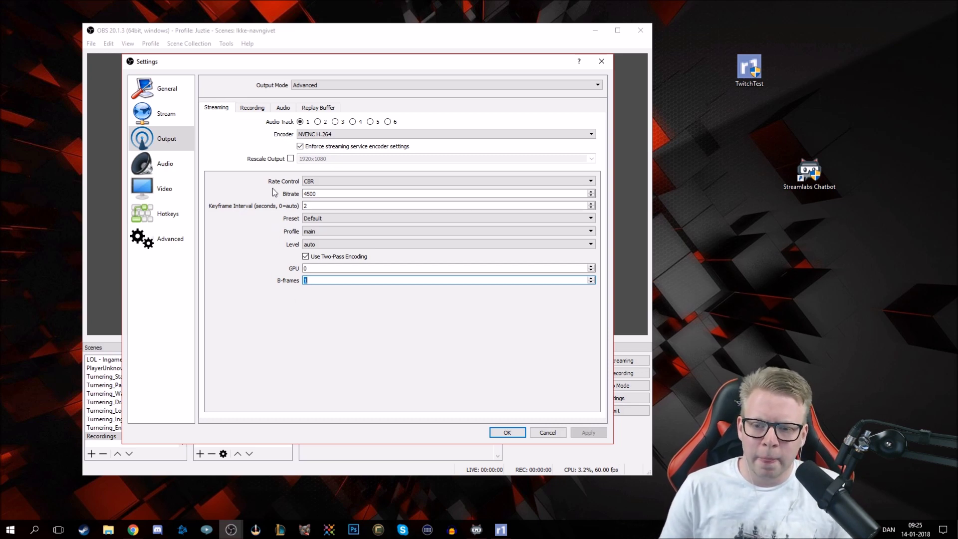
Switch the streaming encoder to x264 and review its bitrate and CPU usage preset options
left_click(315, 134)
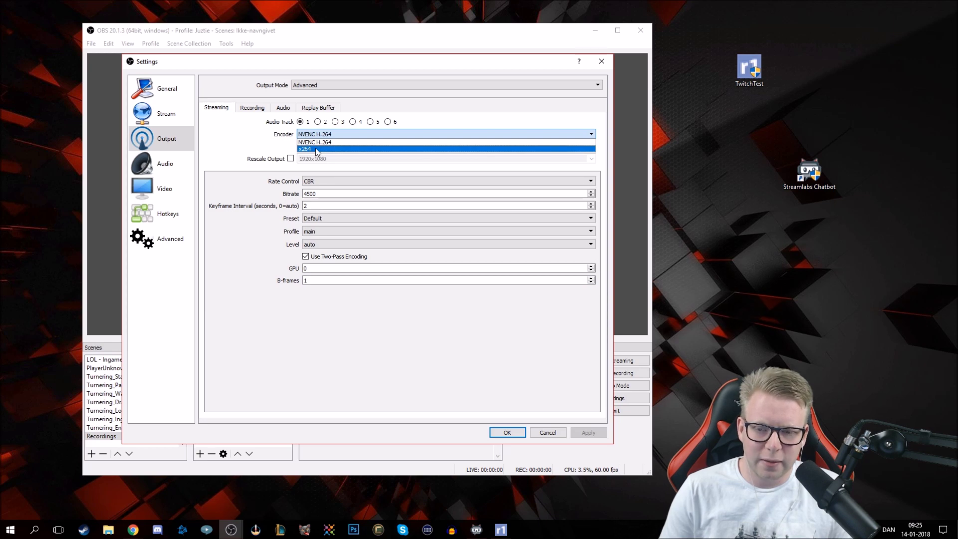
left_click(316, 148)
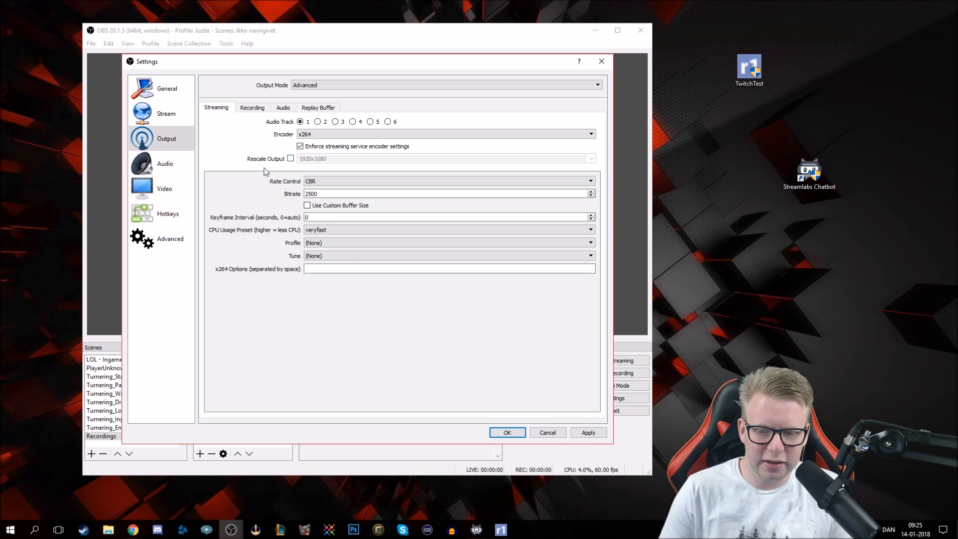
left_click(316, 194)
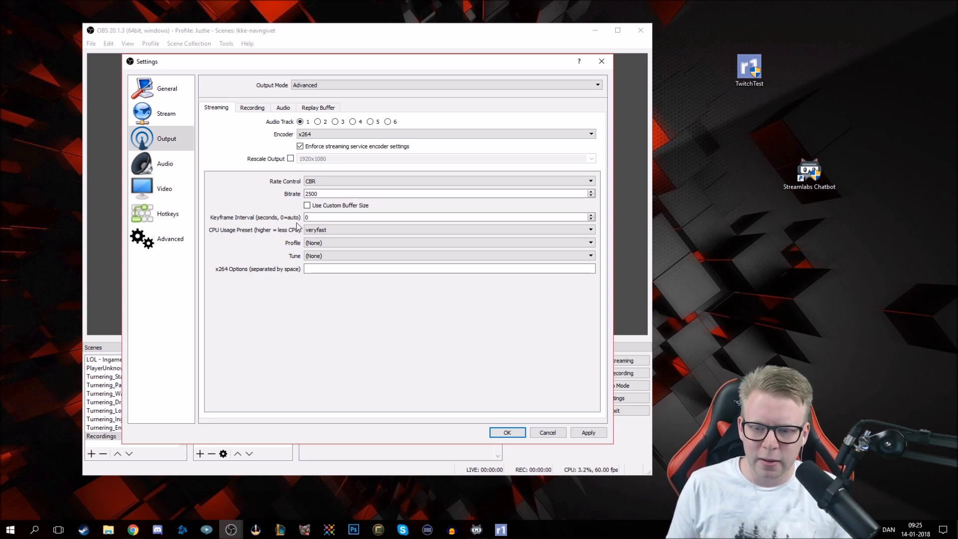
left_click(328, 230)
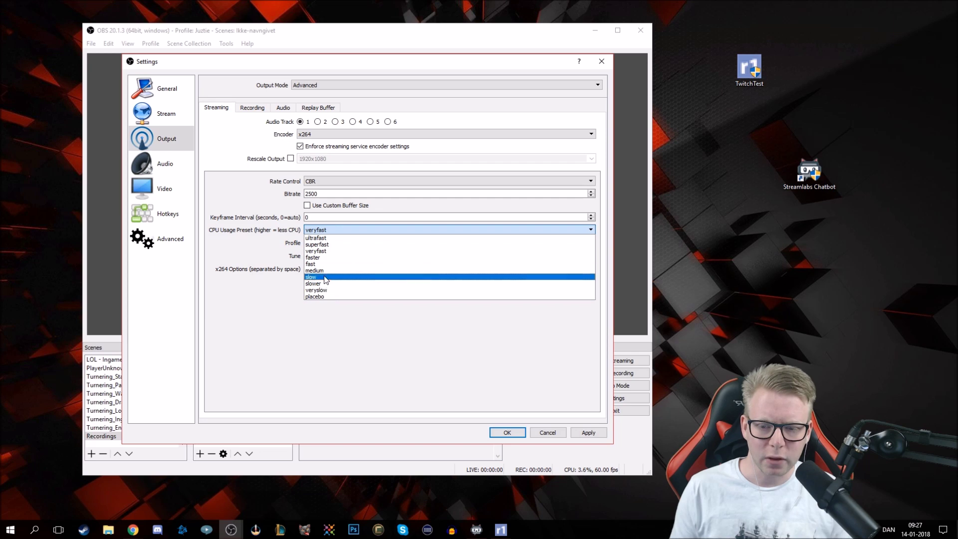
left_click(332, 232)
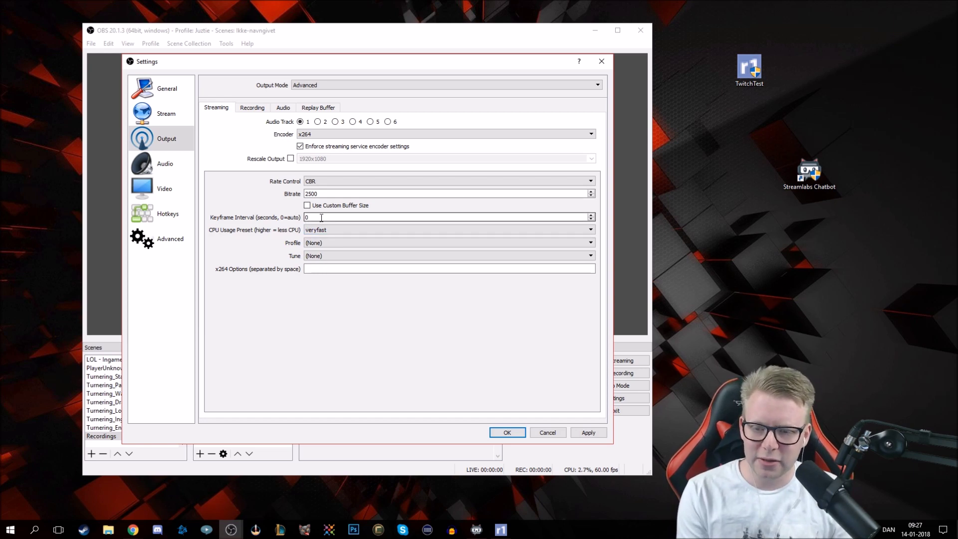
Set the x264 keyframe interval to 2 seconds and the profile to main
type("2")
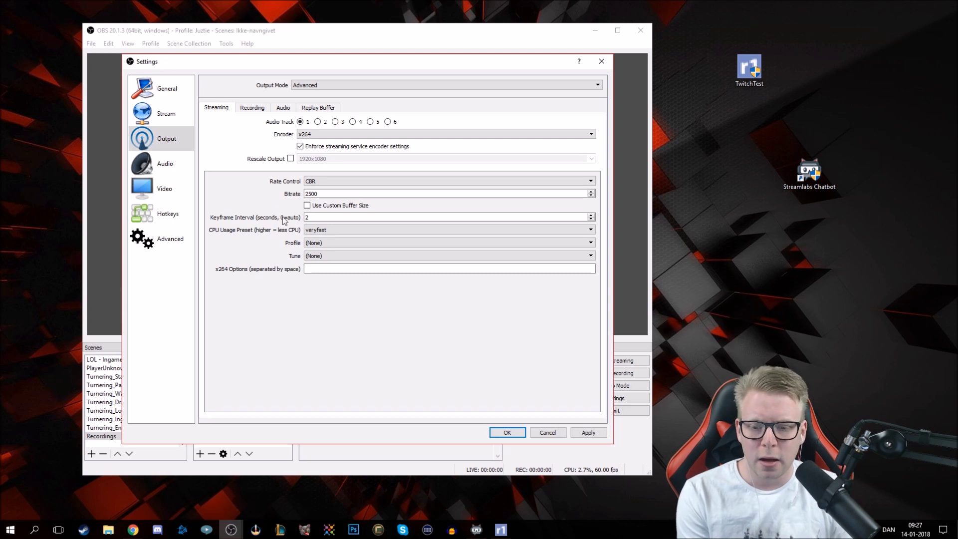
left_click(313, 243)
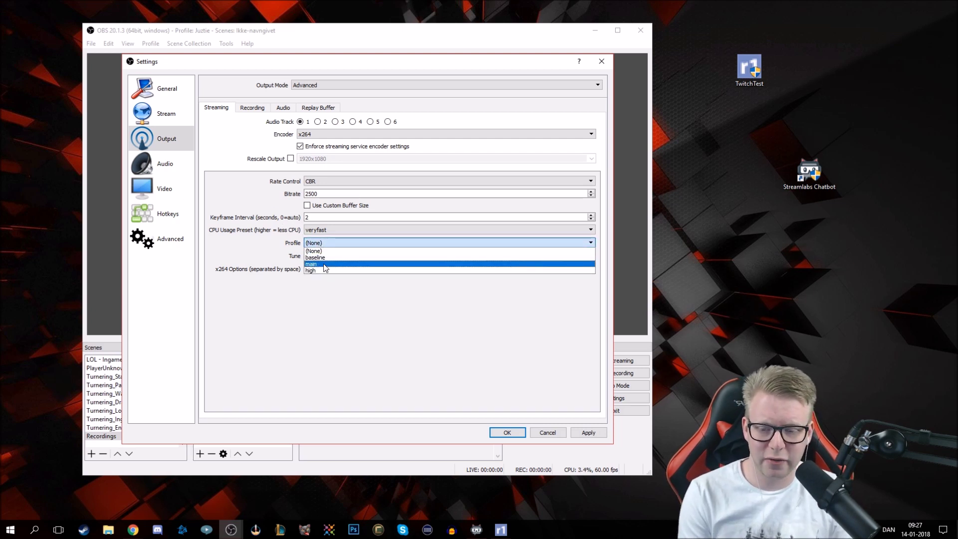
left_click(325, 264)
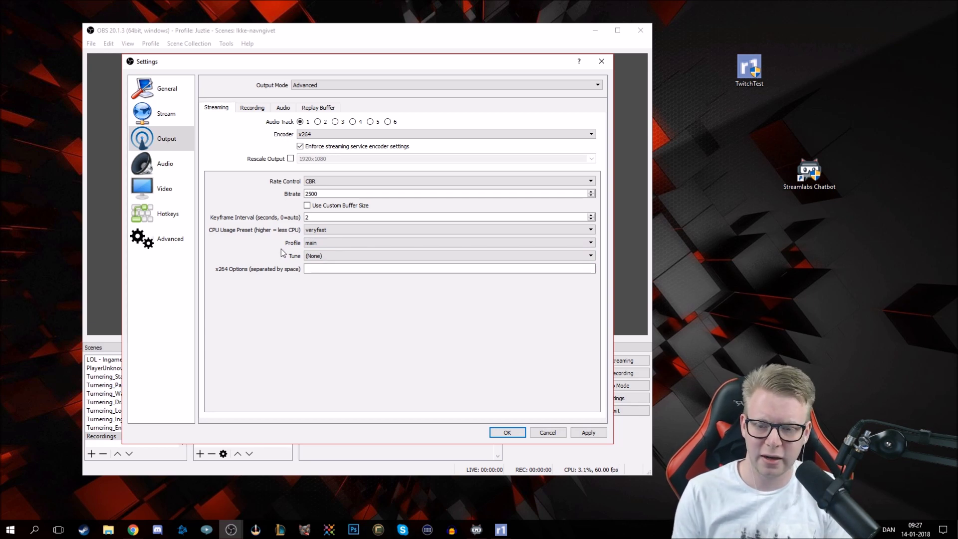
Review the x264 profile and tune options, keeping main as the profile and (None) as the tune
left_click(326, 242)
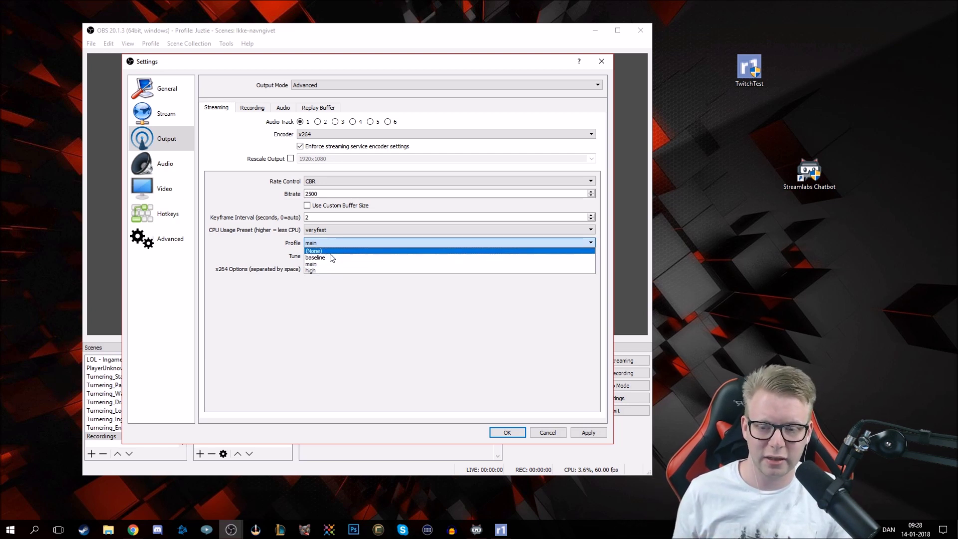
left_click(333, 263)
left_click(322, 255)
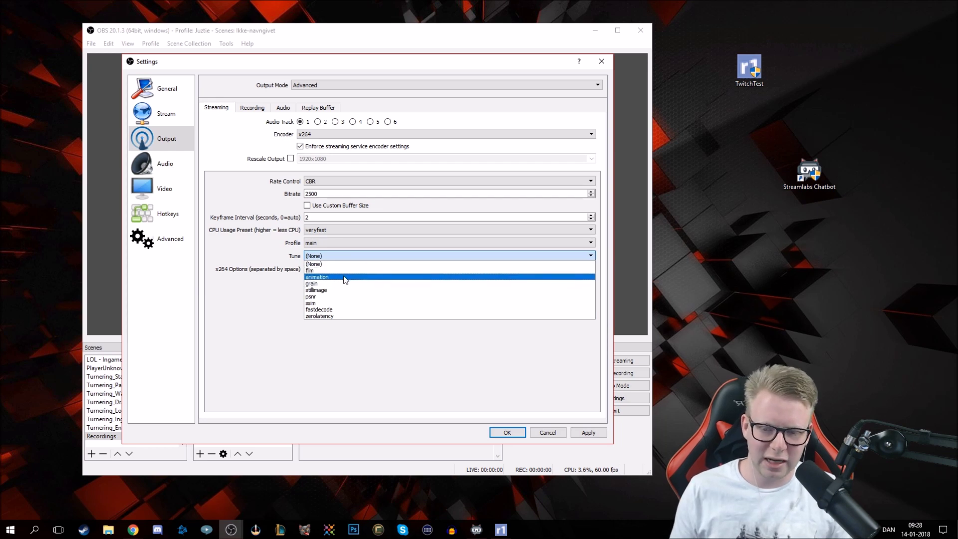
left_click(330, 252)
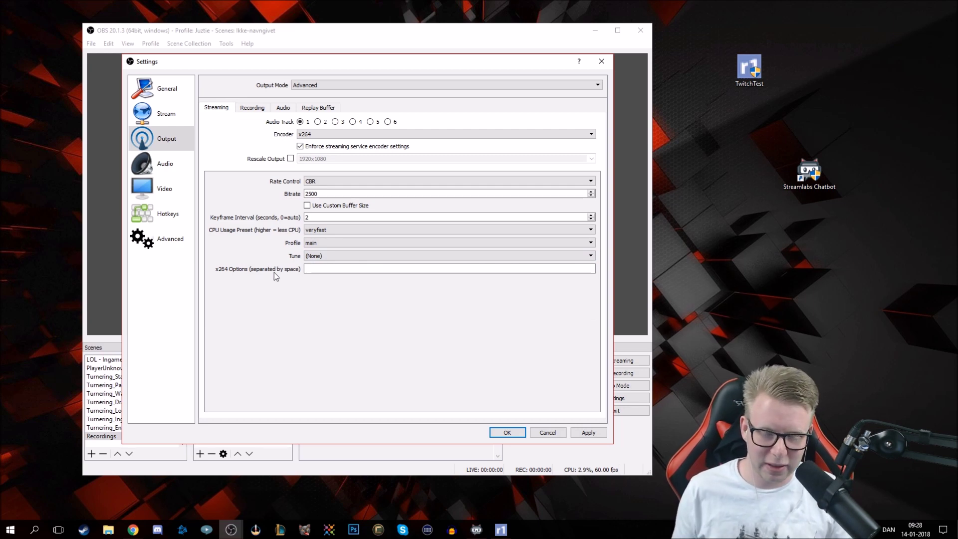
left_click(327, 256)
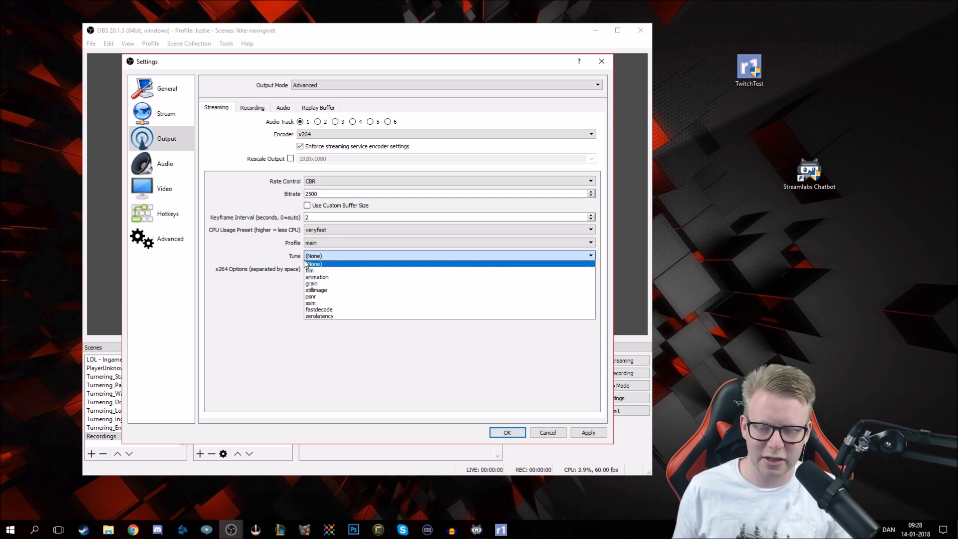
left_click(254, 250)
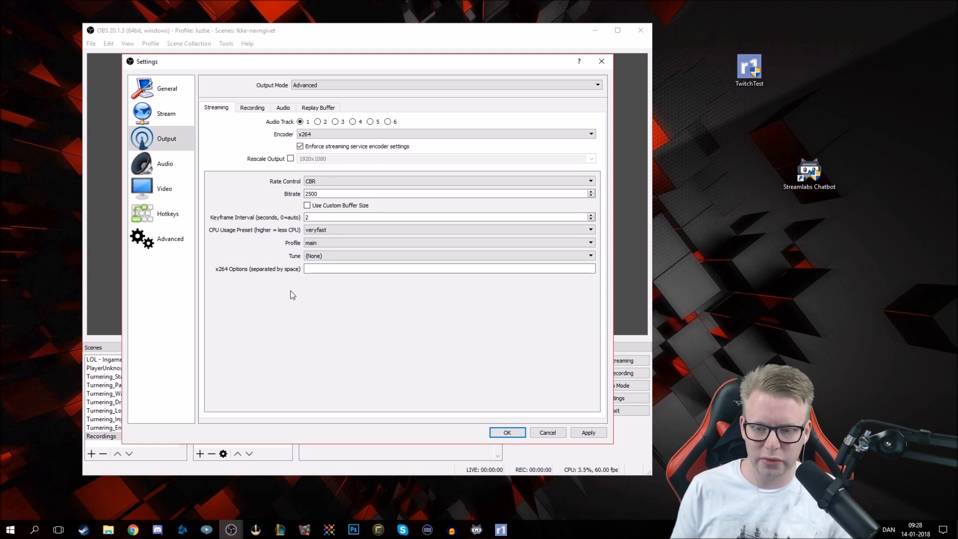
left_click(307, 270)
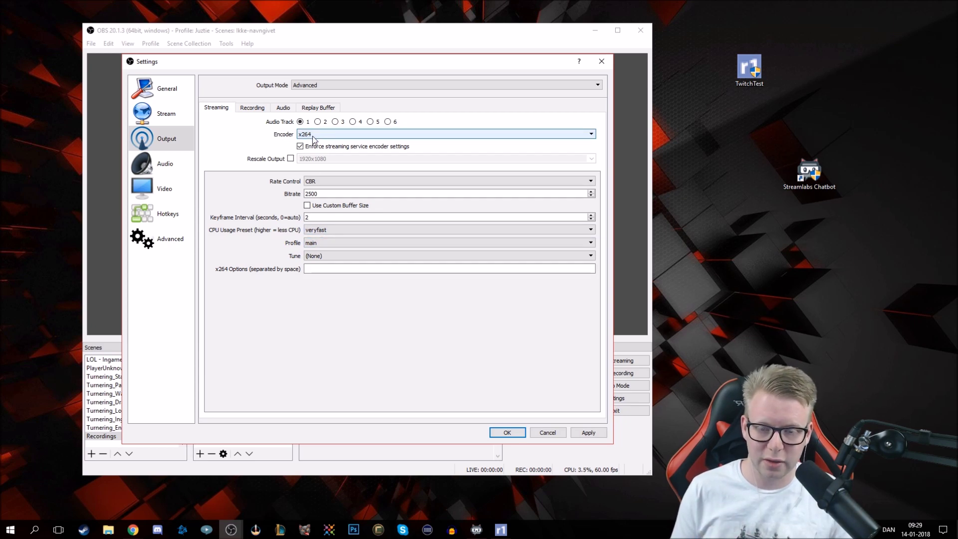
Review the CPU usage preset and rate control options, keeping veryfast and CBR
left_click(324, 232)
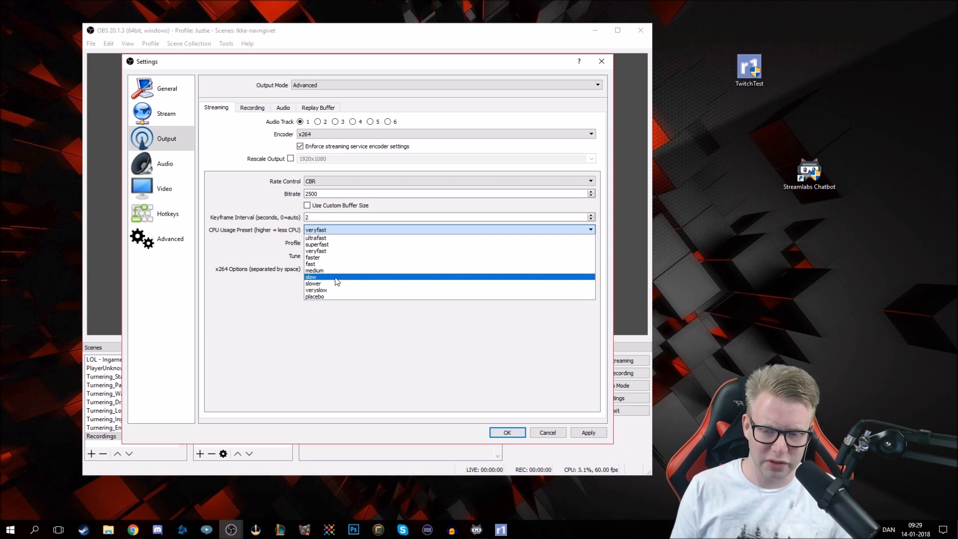
left_click(334, 227)
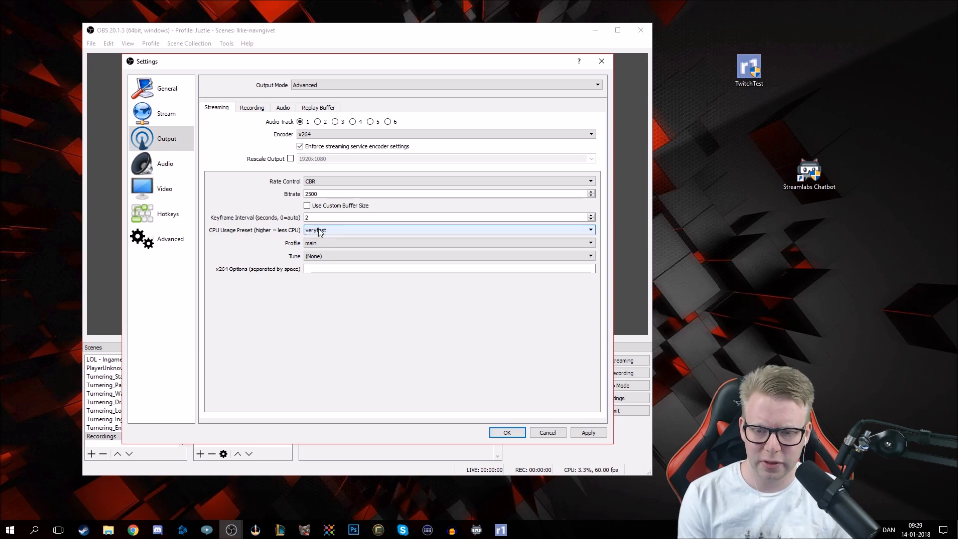
left_click(310, 230)
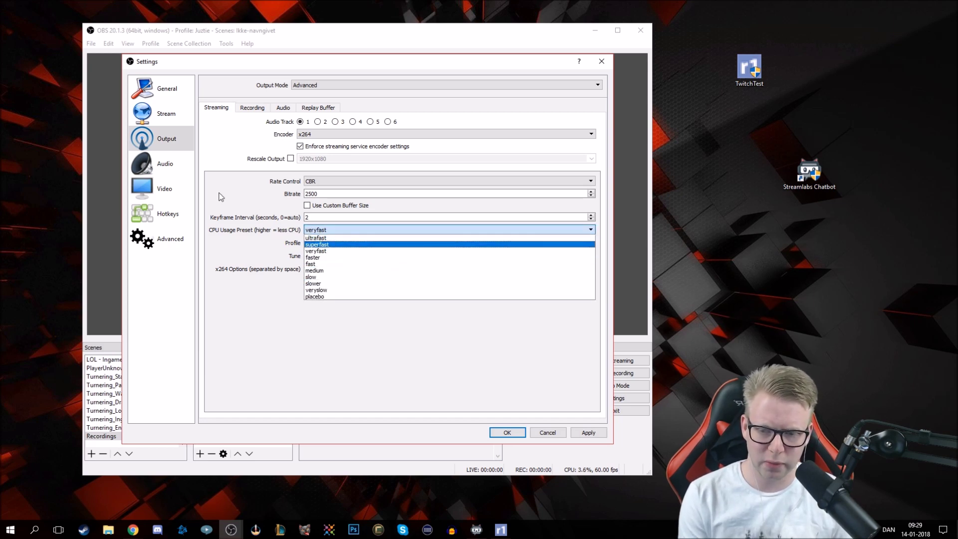
left_click(244, 197)
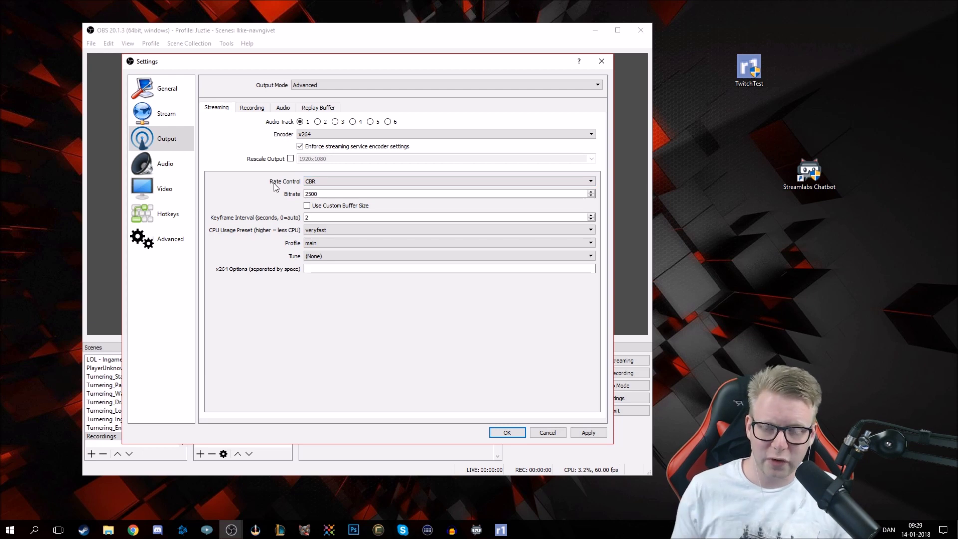
left_click(330, 181)
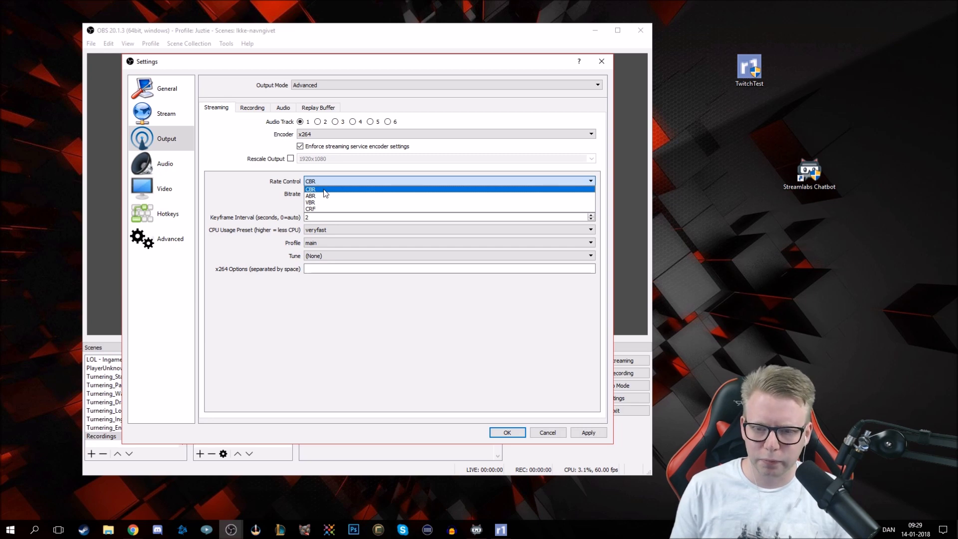
left_click(324, 191)
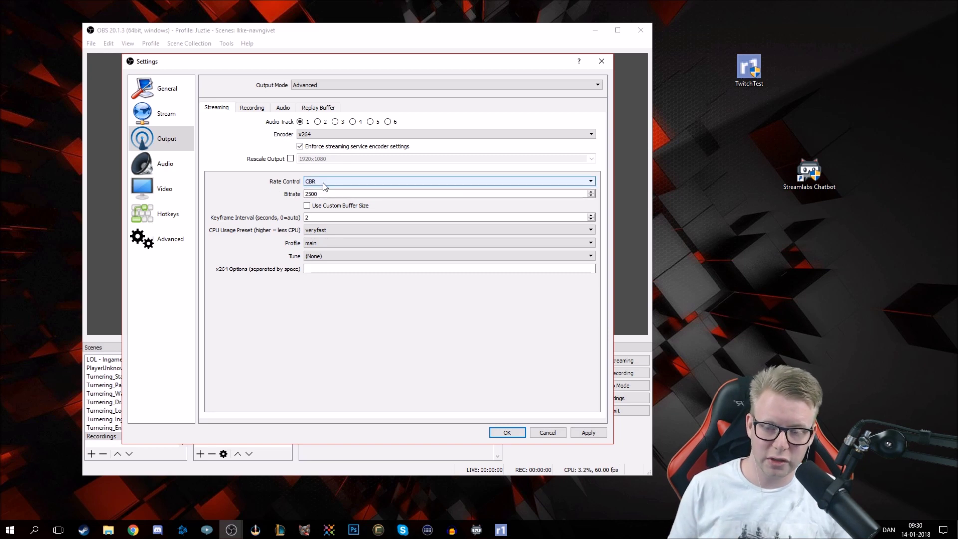
Try x264 streaming bitrates of 2200 and 3500, and end on 2200
double_click(317, 194)
type("2200")
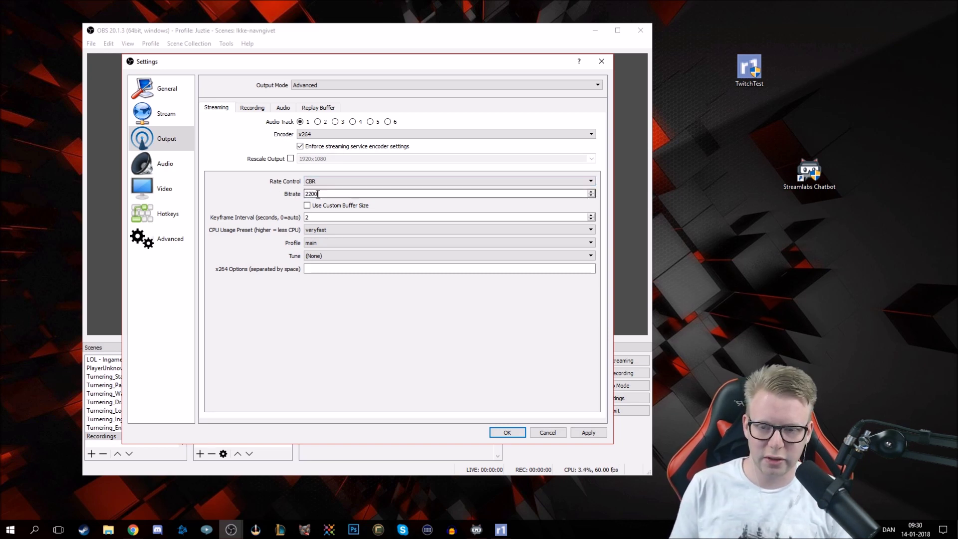
key("BackSpace")
key("BackSpace")
key("BackSpace")
key("BackSpace")
type("3500")
key("BackSpace")
key("BackSpace")
key("BackSpace")
key("BackSpace")
type("2200")
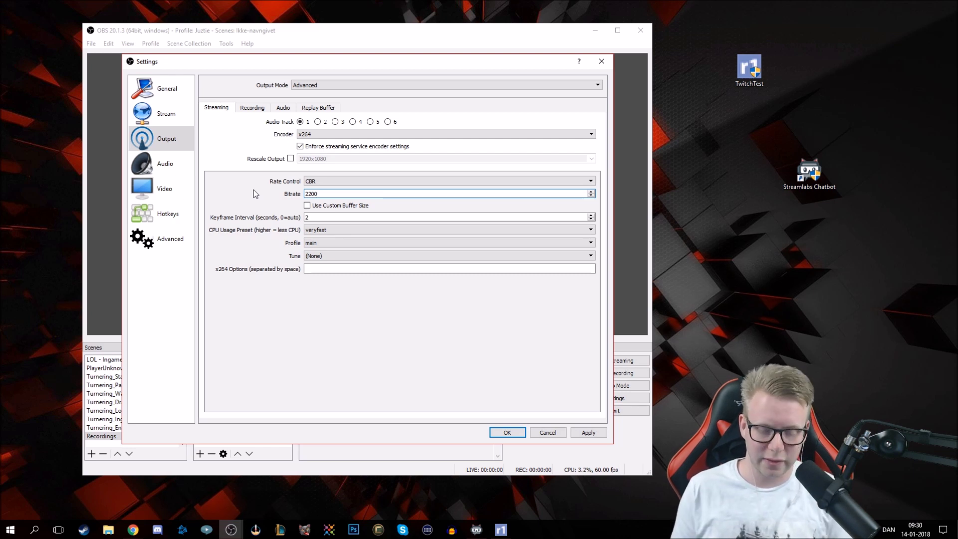
Try raising the bitrate to 3500 once more and set it back to 2200
key("BackSpace")
key("BackSpace")
key("BackSpace")
key("BackSpace")
type("3500")
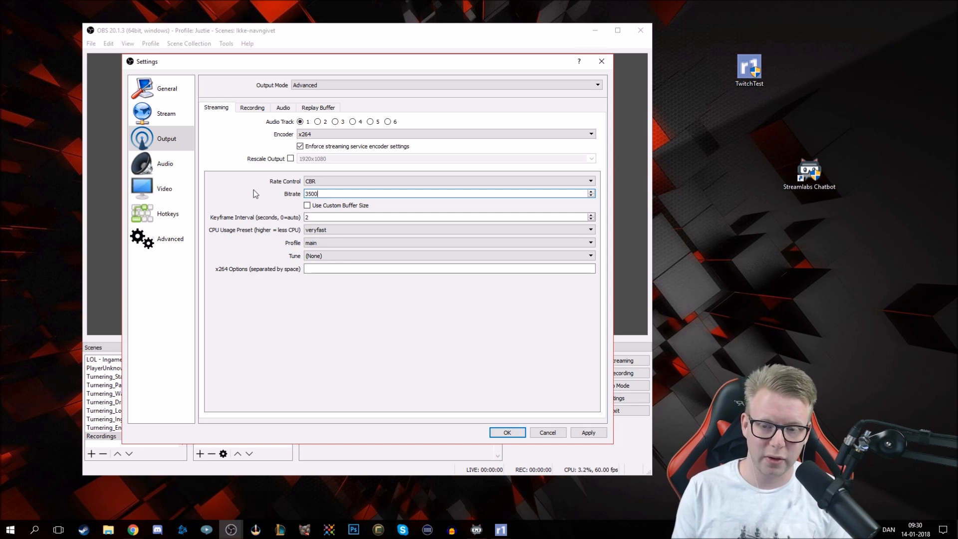
key("BackSpace")
key("BackSpace")
key("BackSpace")
key("BackSpace")
type("4")
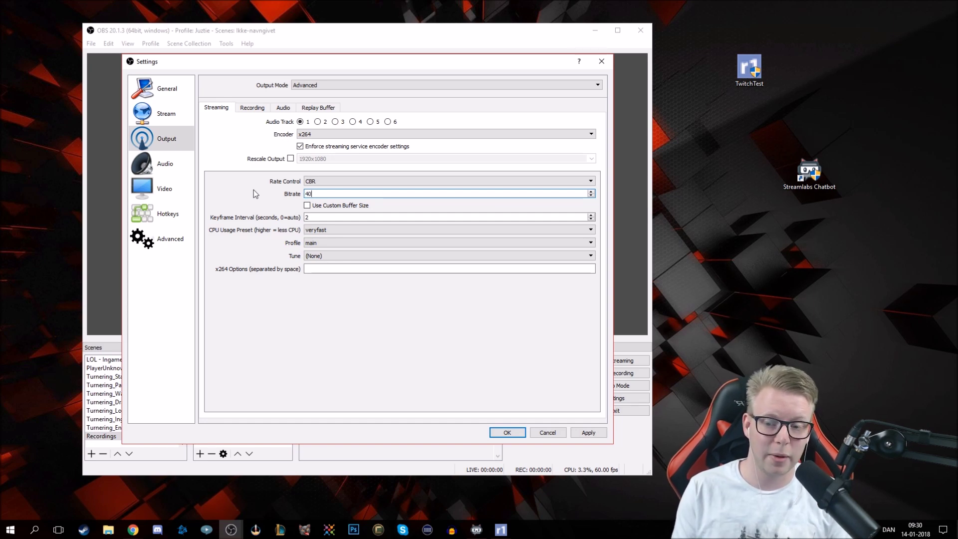
key("BackSpace")
type("2200")
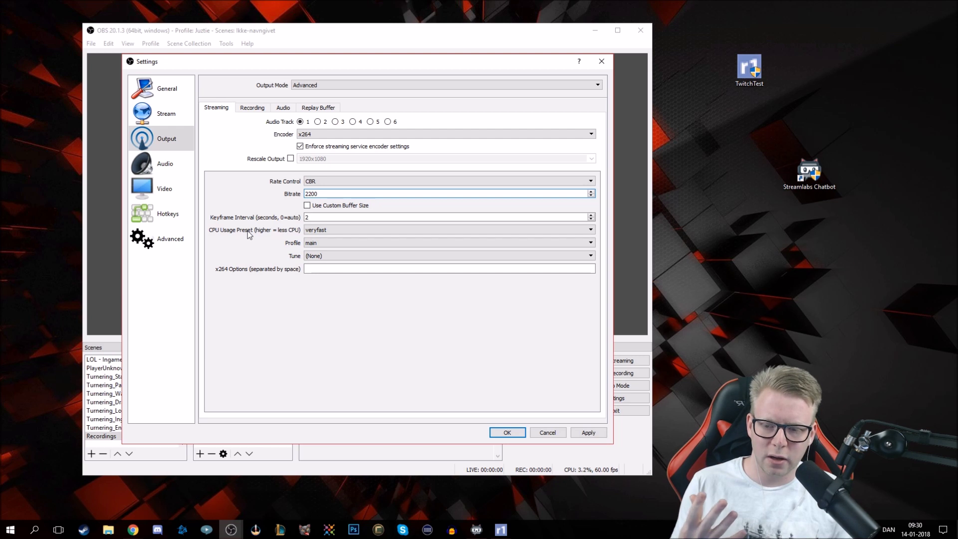
Compare the available CPU usage presets against the current bitrate without changing either setting
left_click(340, 229)
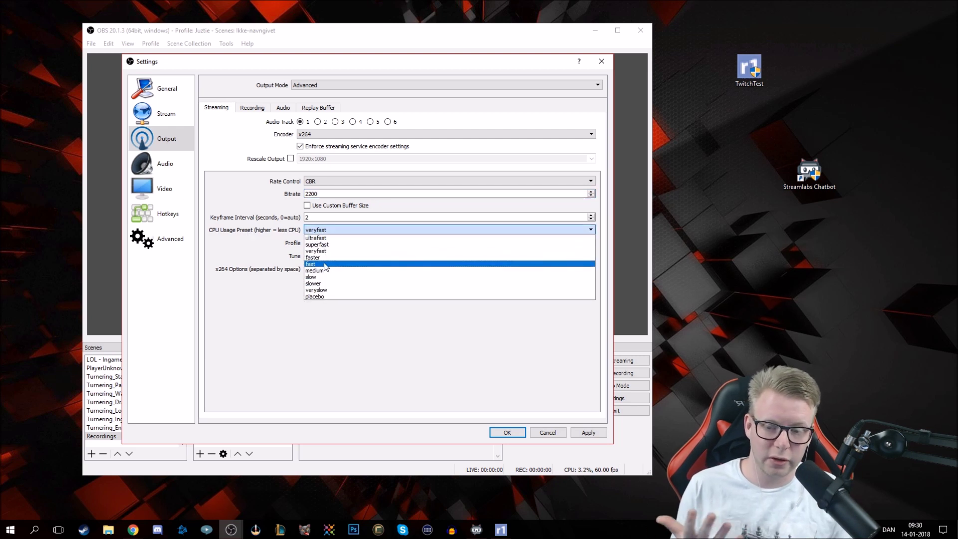
left_click(330, 230)
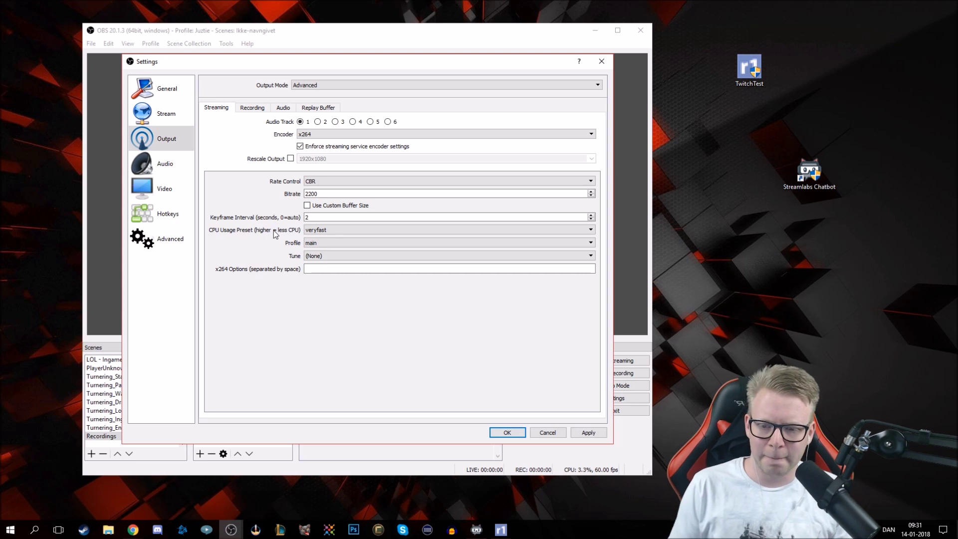
left_click(315, 231)
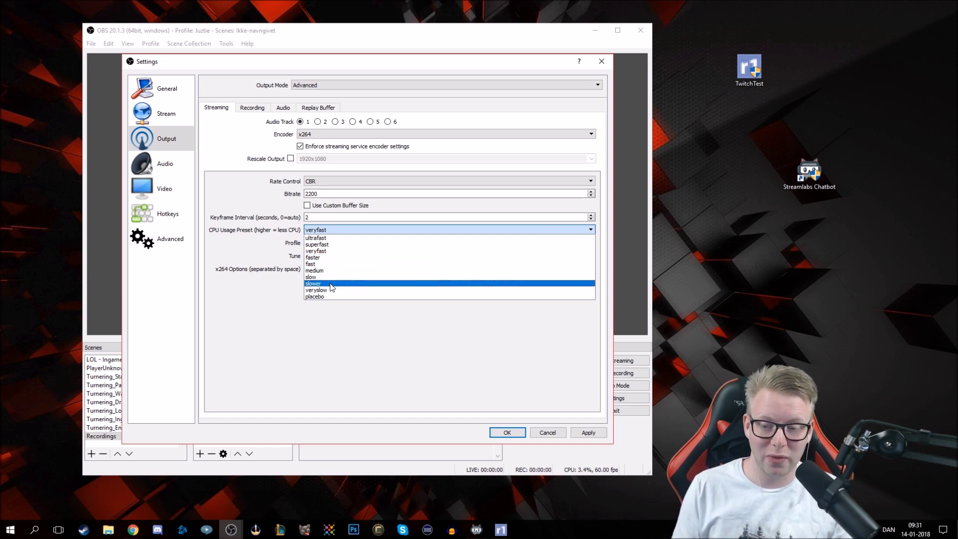
left_click(336, 226)
double_click(330, 194)
left_click(335, 230)
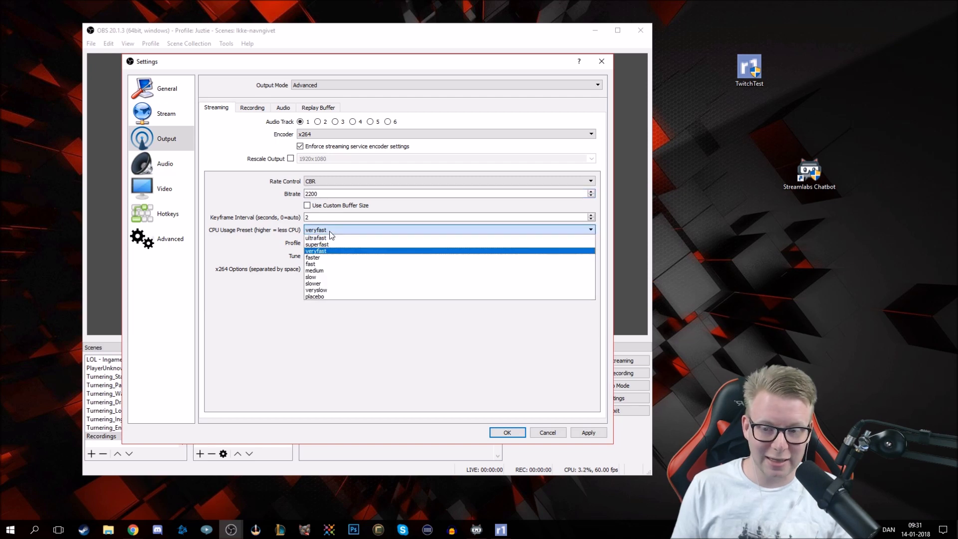
left_click(335, 230)
double_click(330, 194)
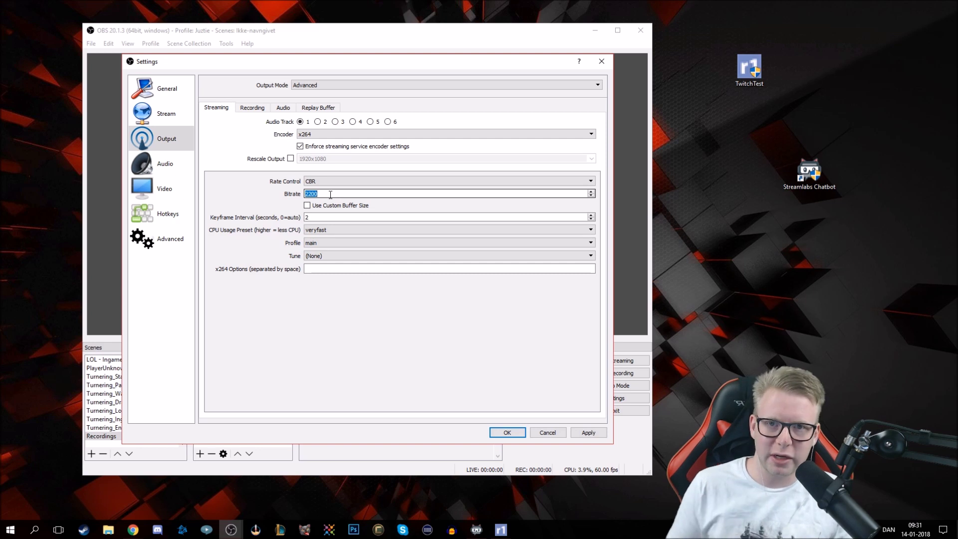
left_click(259, 200)
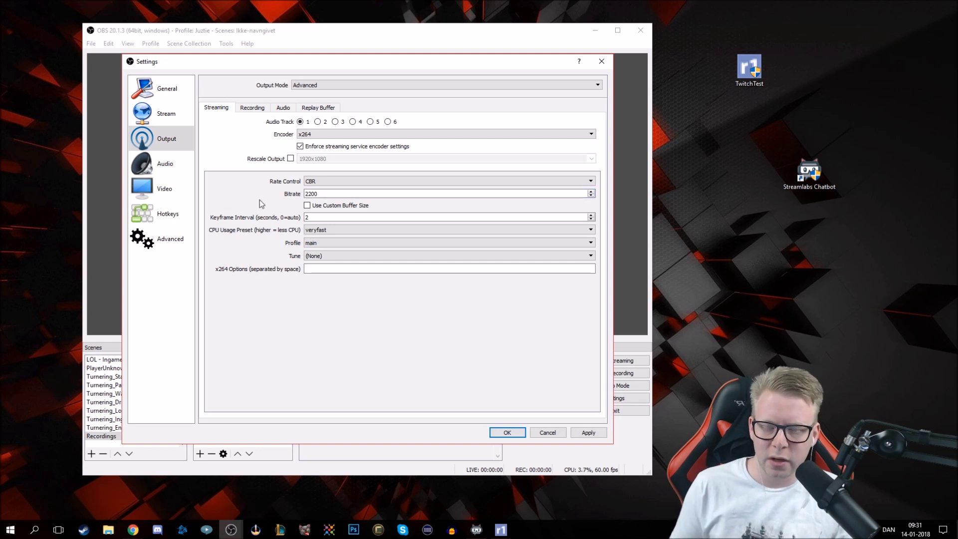
Try the slow CPU usage preset with a bitrate of 4000
left_click(318, 230)
left_click(327, 282)
double_click(324, 194)
type("4000")
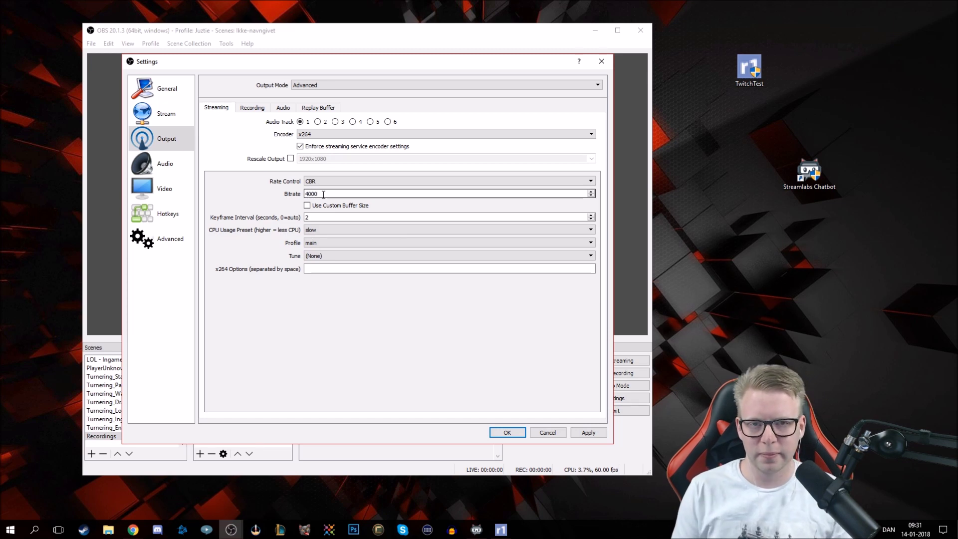
double_click(324, 194)
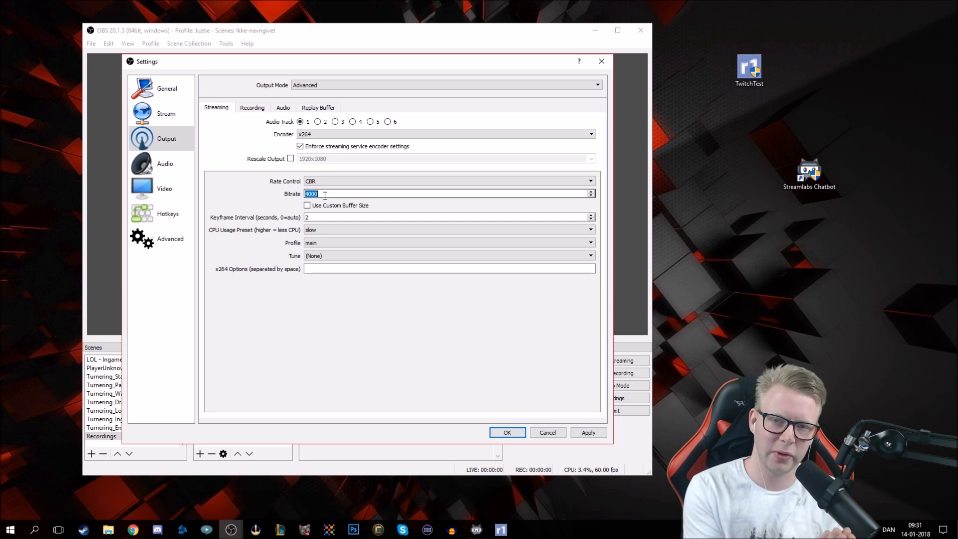
Try the medium CPU usage preset with a bitrate of 1800
left_click(319, 231)
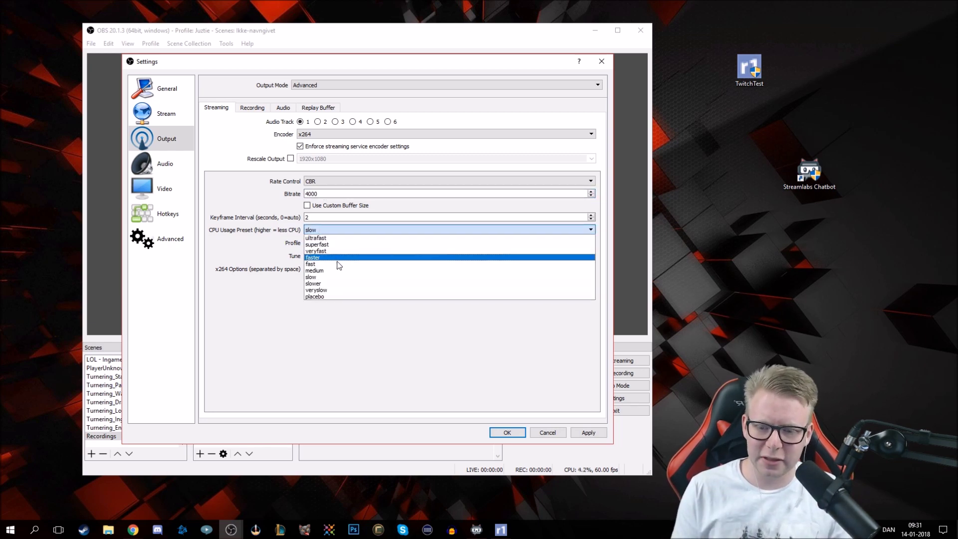
left_click(338, 270)
double_click(322, 195)
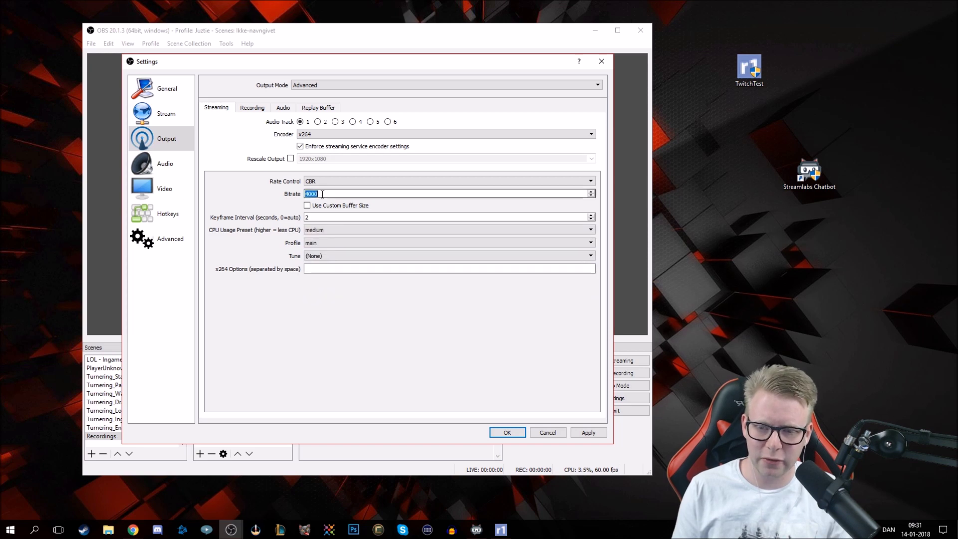
type("1800")
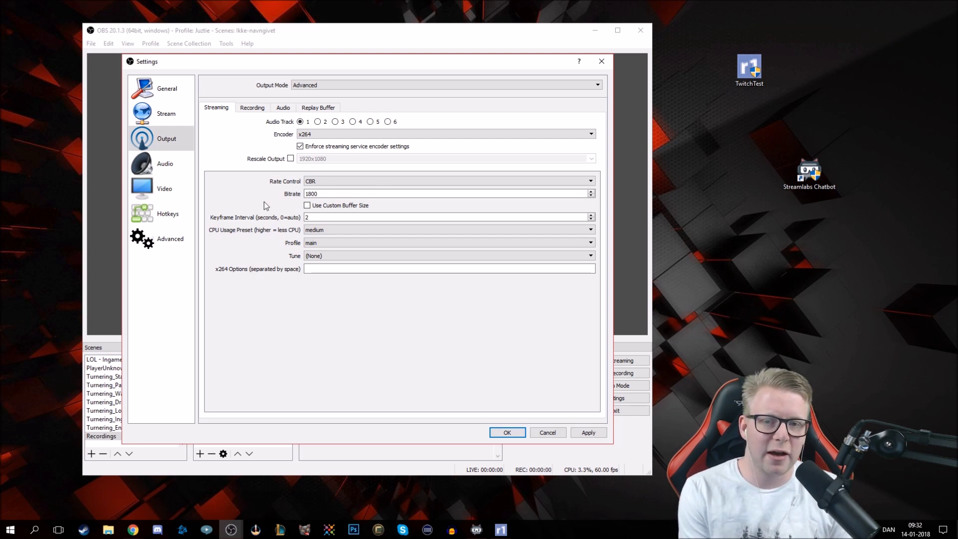
Check the CPU usage preset options, keeping medium, and try bitrates of 2200 and 4000
left_click(322, 230)
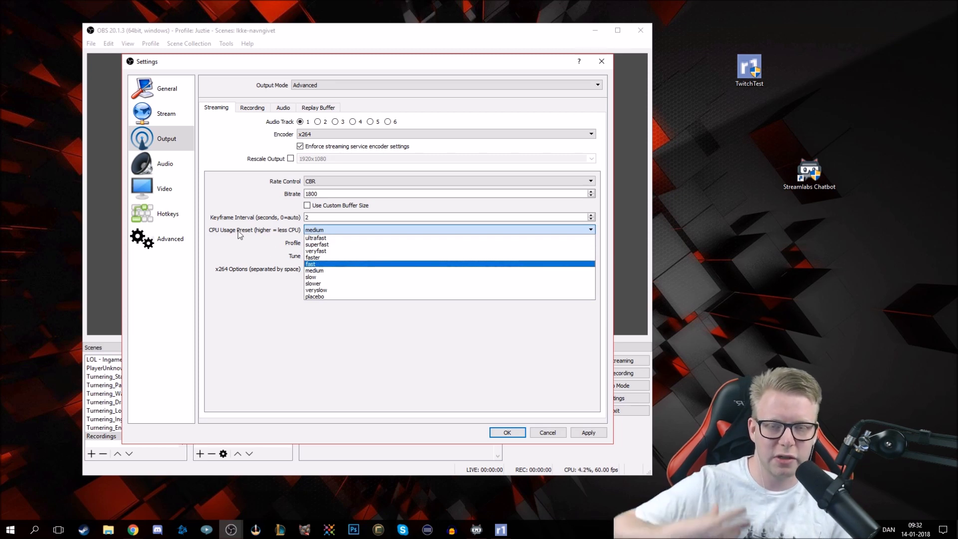
left_click(331, 227)
double_click(327, 194)
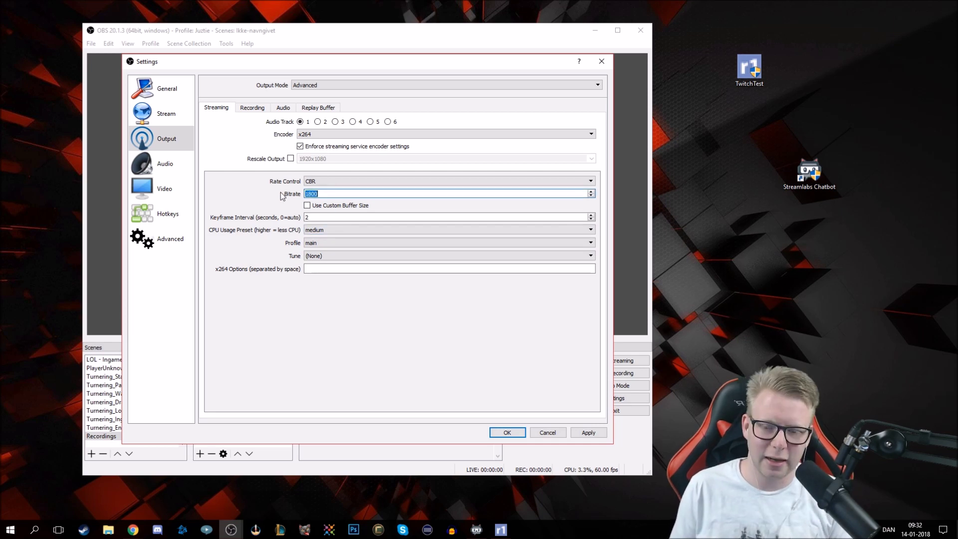
type("2200")
double_click(323, 196)
type("4000")
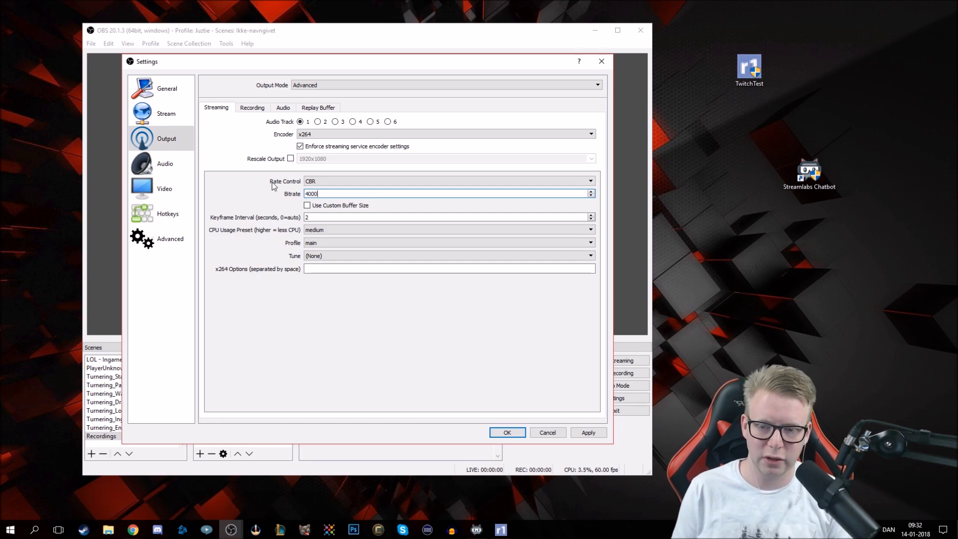
Set the CPU usage preset to veryfast and the streaming bitrate to 3500
left_click(323, 230)
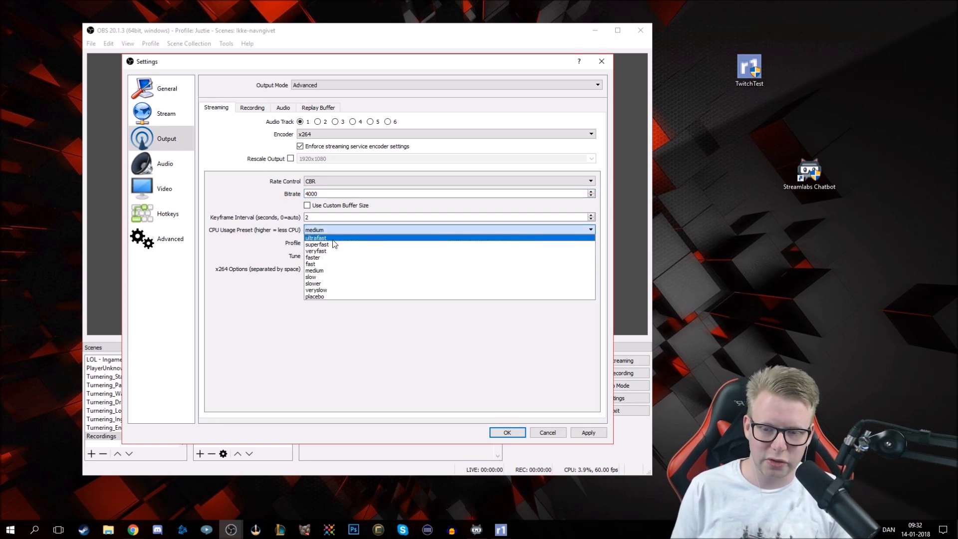
left_click(333, 238)
left_click(328, 232)
left_click(317, 251)
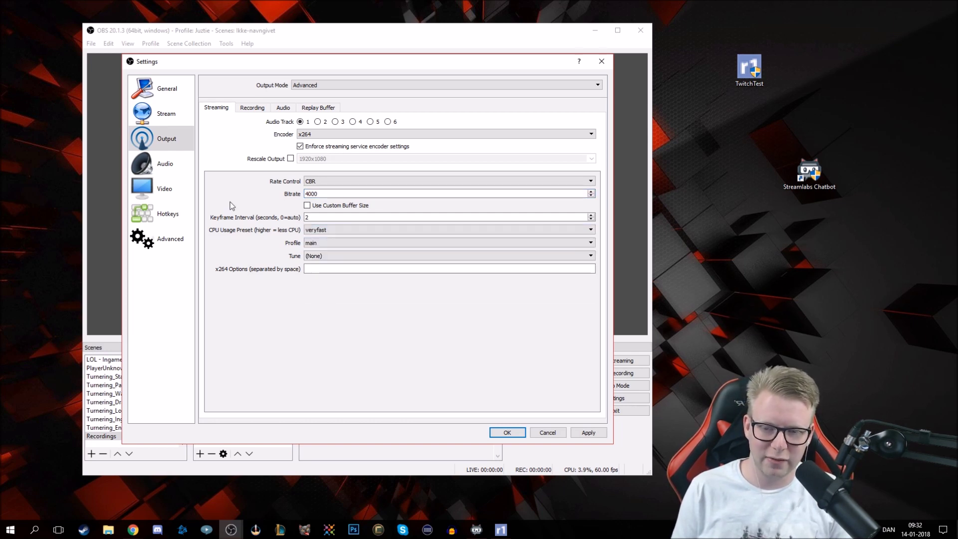
double_click(309, 194)
type("3500")
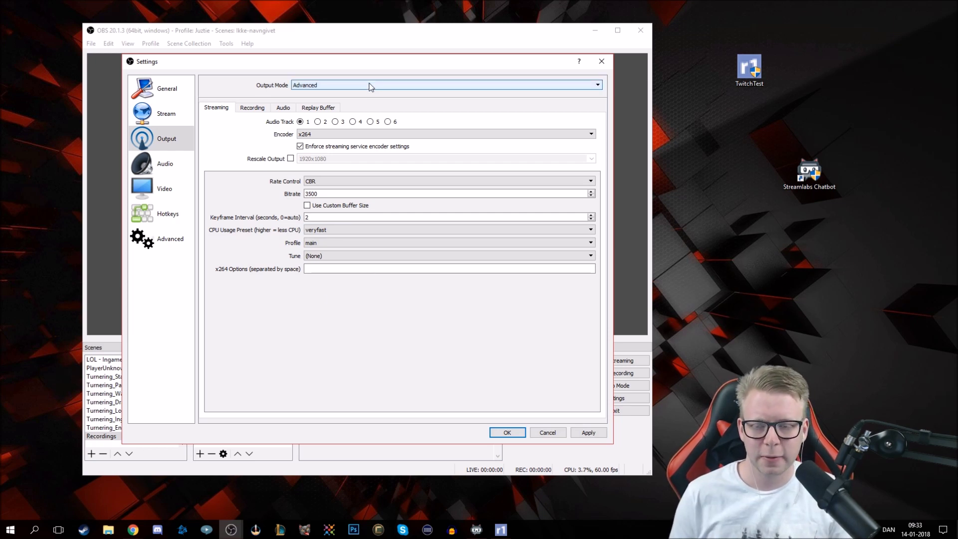
left_click_drag(361, 67, 388, 40)
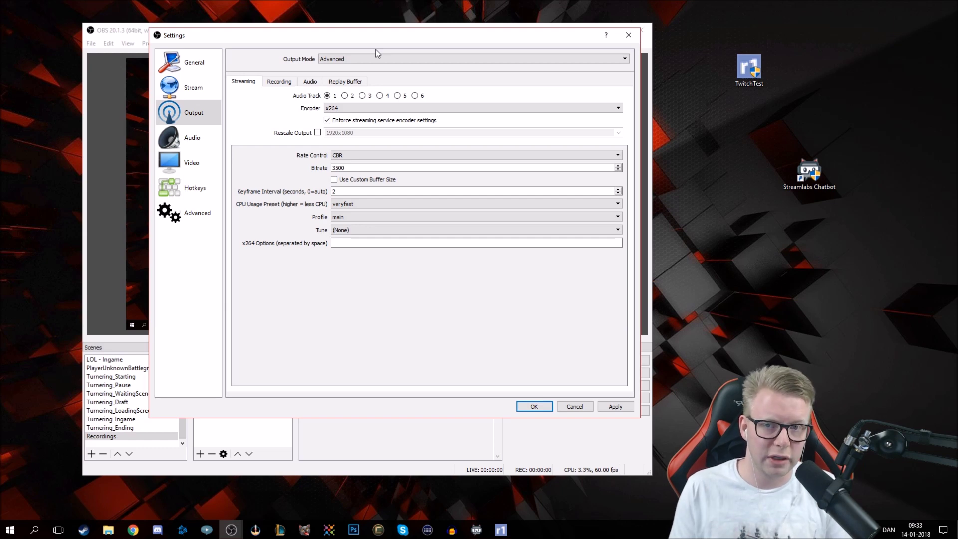
Try the medium and ultrafast CPU usage presets for the x264 streaming encoder
left_click_drag(381, 40, 389, 36)
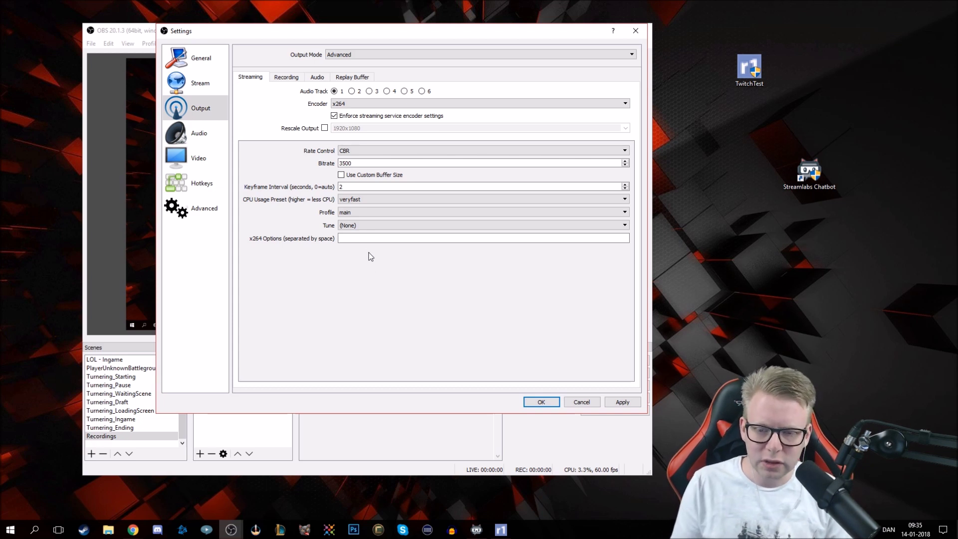
left_click(357, 200)
left_click(366, 240)
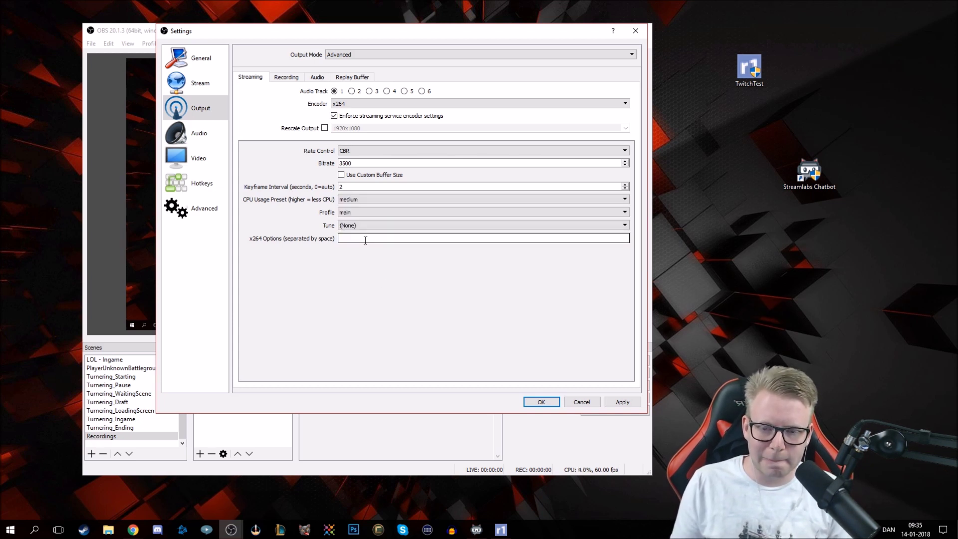
left_click(366, 201)
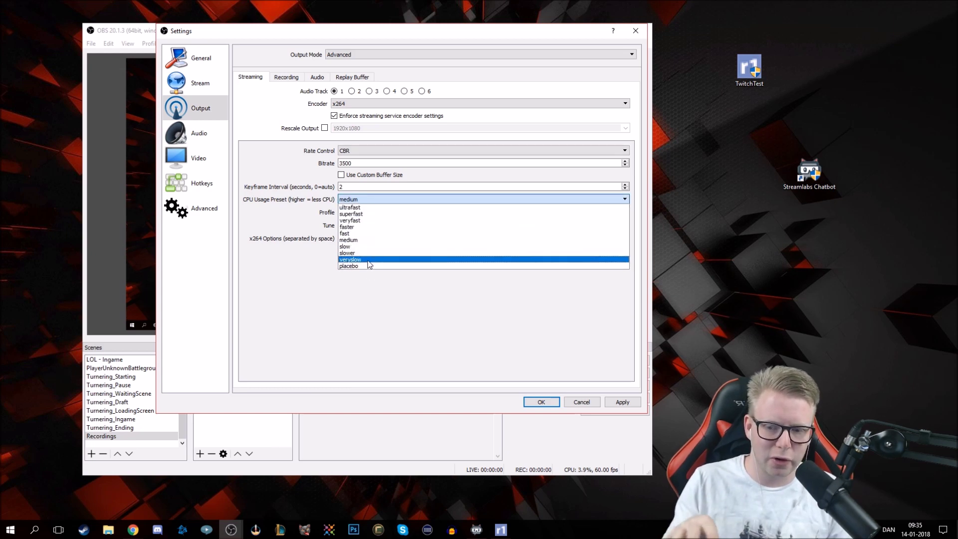
left_click(376, 207)
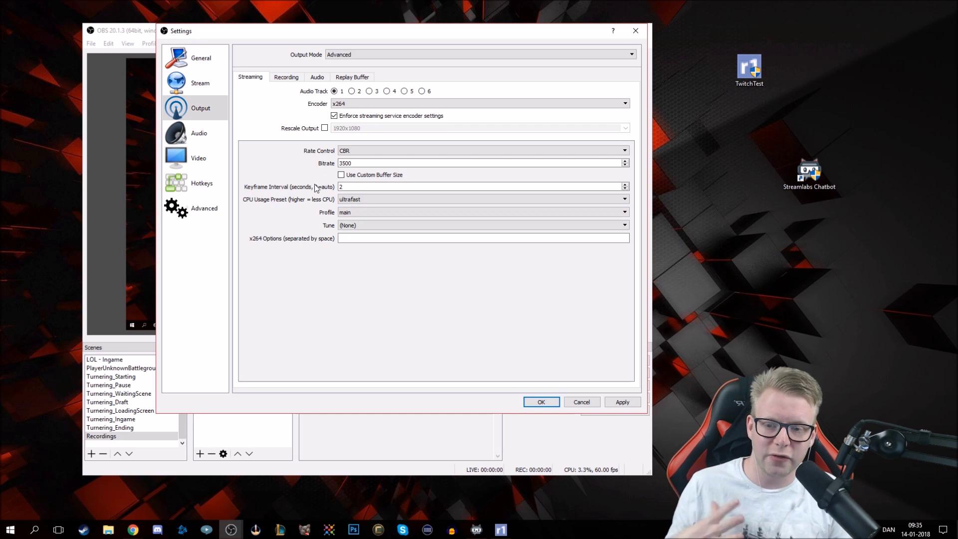
Switch the streaming encoder to NVENC H.264 and check the bitrate in the recording output settings
left_click(351, 106)
left_click(357, 116)
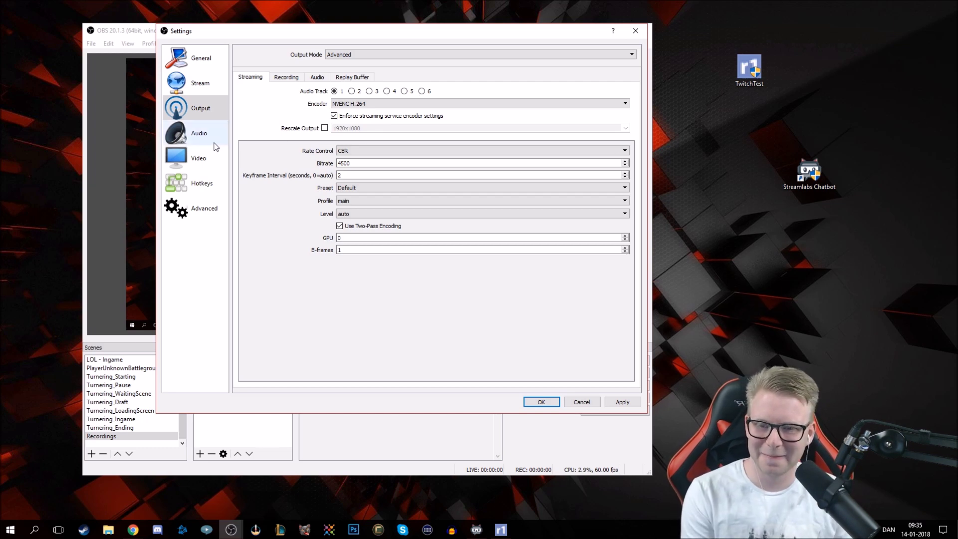
left_click(286, 80)
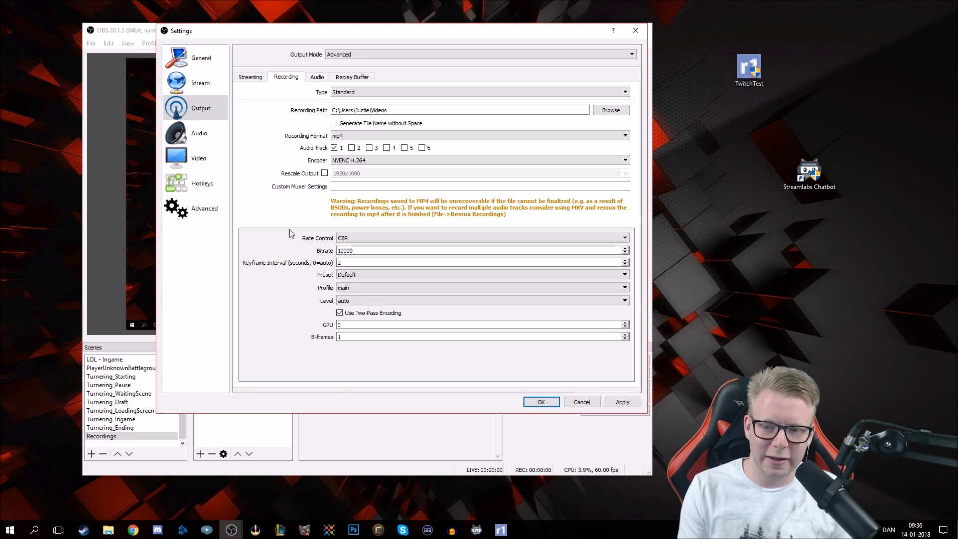
double_click(363, 250)
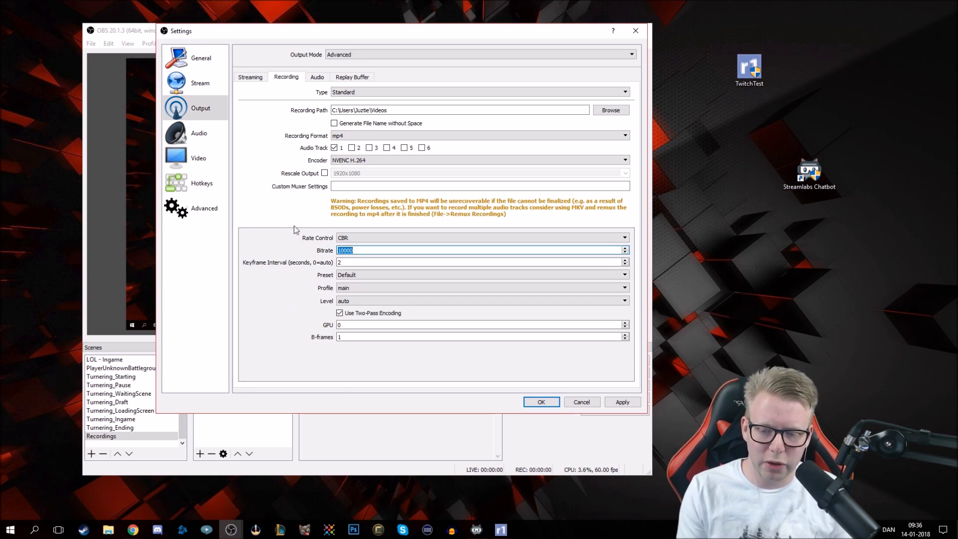
left_click(342, 248)
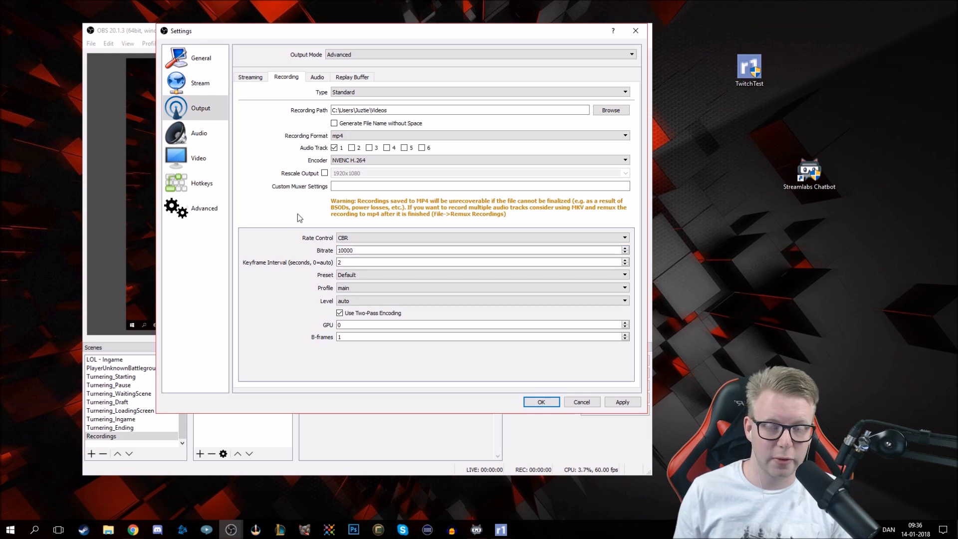
left_click(256, 78)
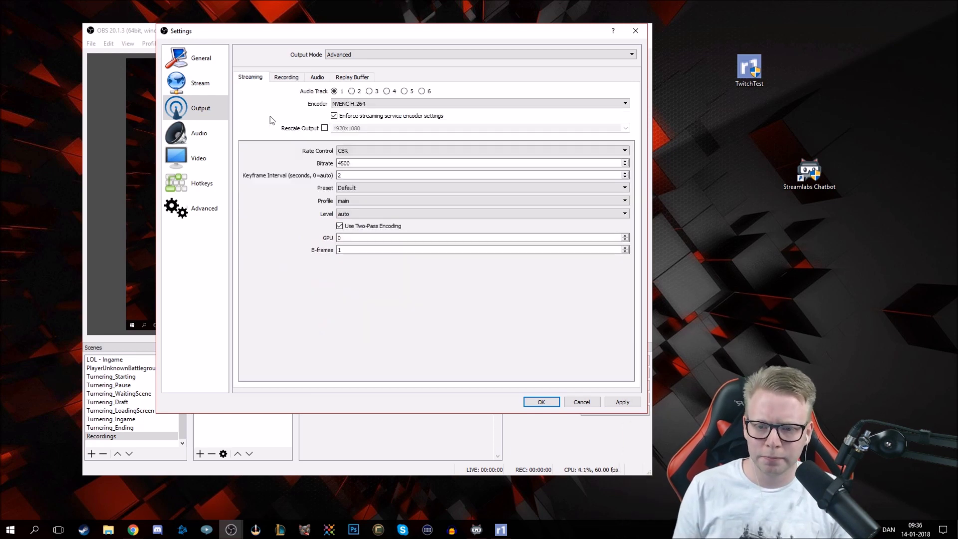
Examine the sample rate and channel options in the audio settings, keeping 44.1khz and Stereo
left_click(196, 136)
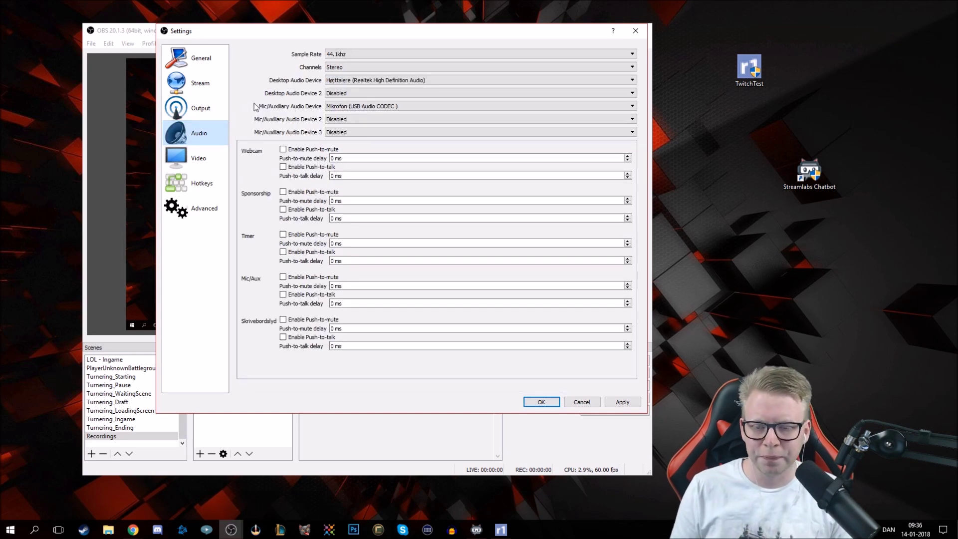
left_click(365, 53)
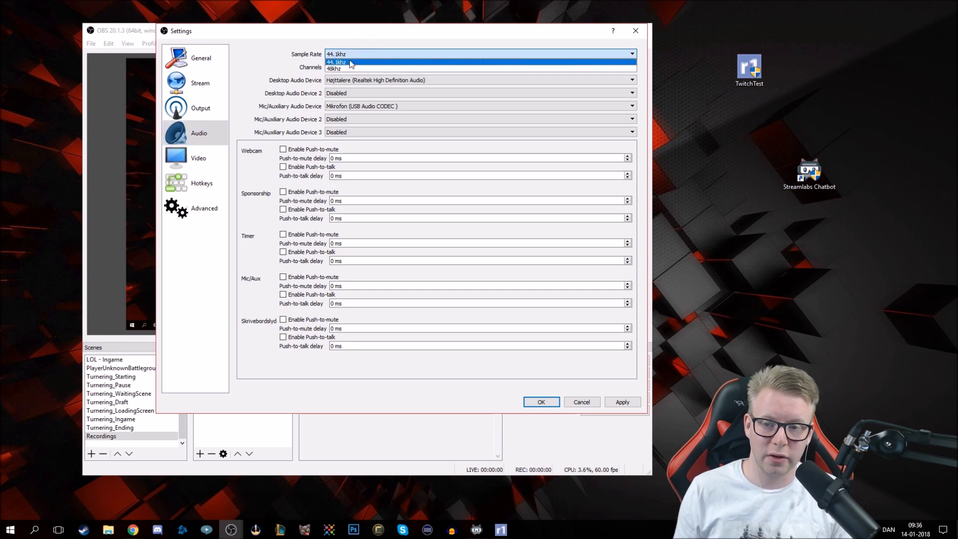
left_click(352, 55)
left_click(353, 55)
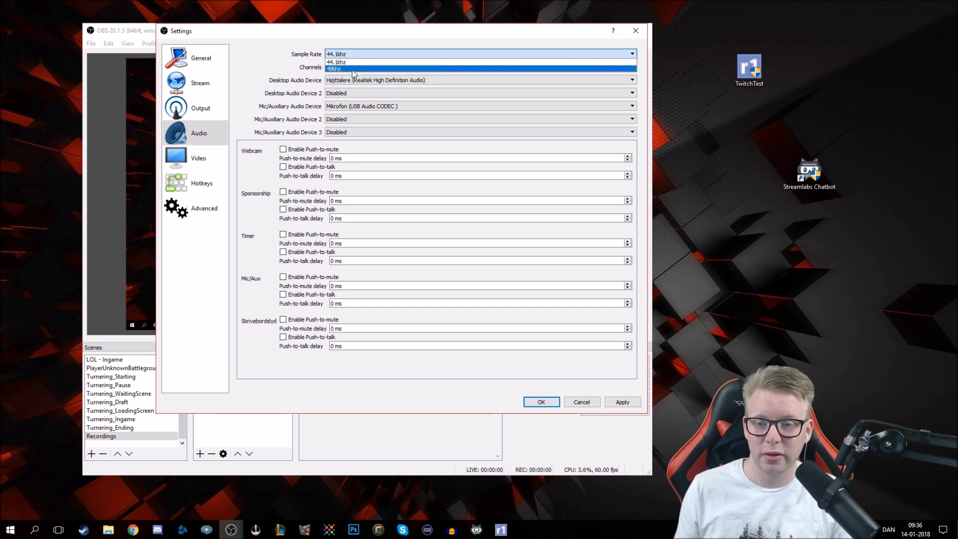
left_click(278, 67)
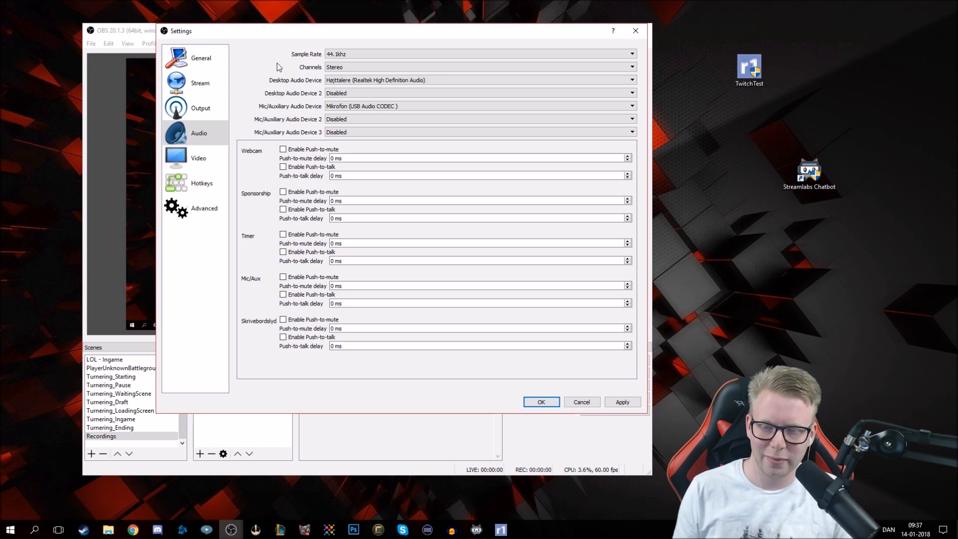
left_click(338, 56)
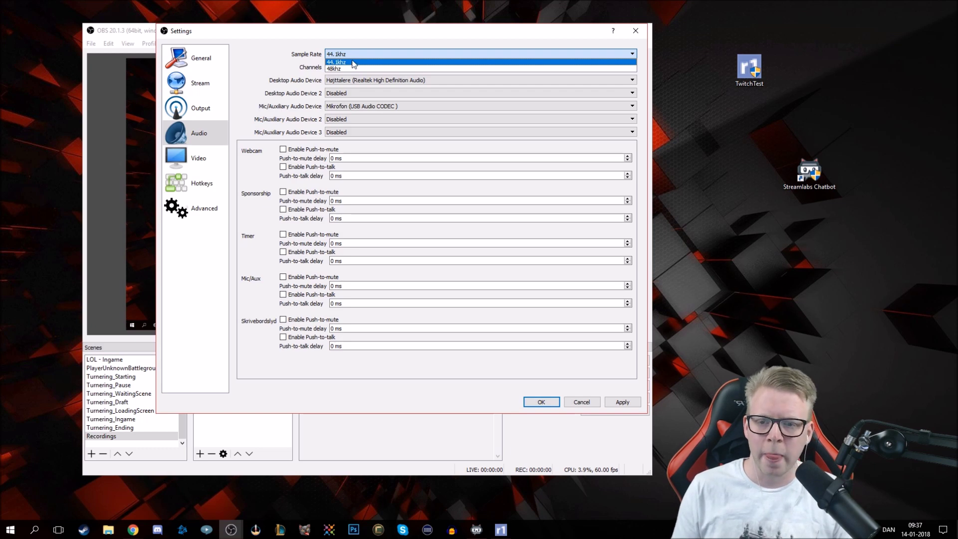
left_click(352, 64)
left_click(351, 58)
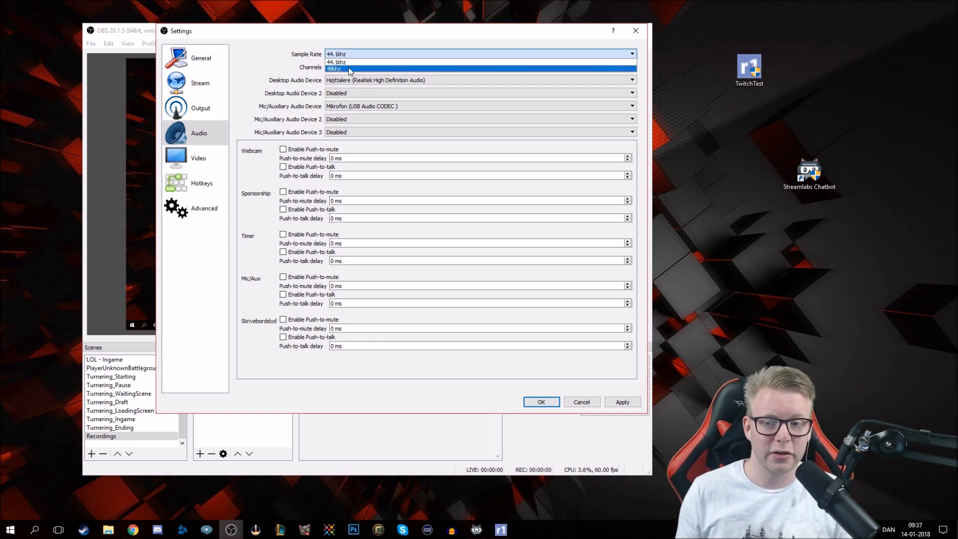
left_click(350, 62)
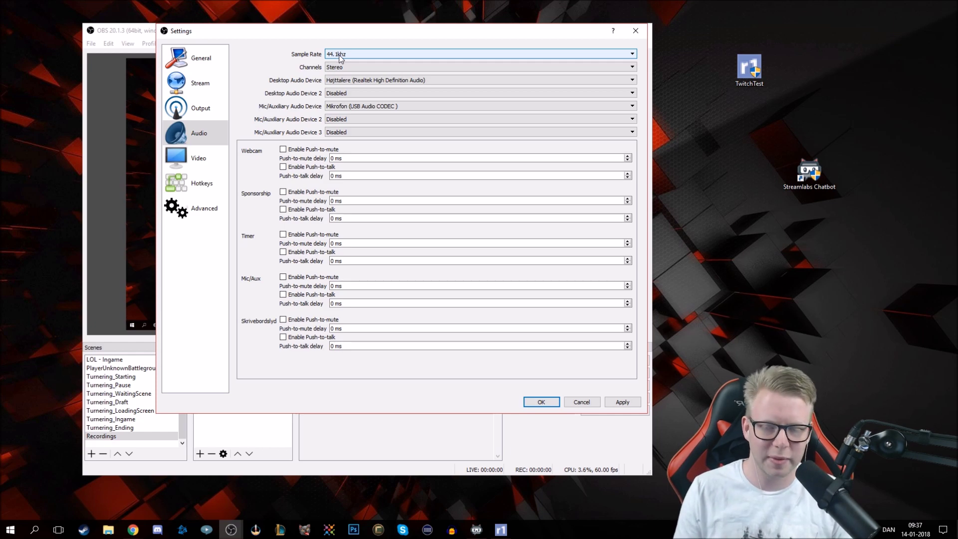
left_click(350, 66)
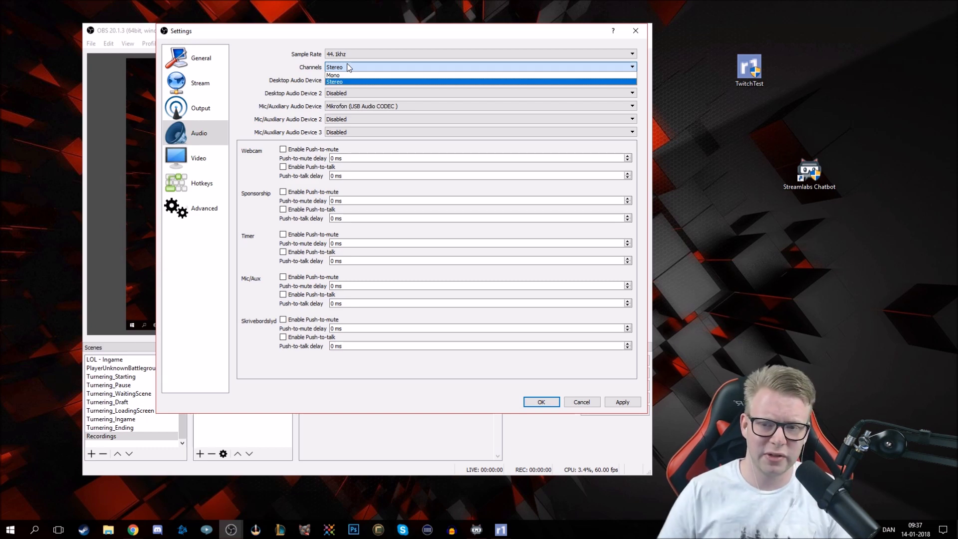
left_click(350, 67)
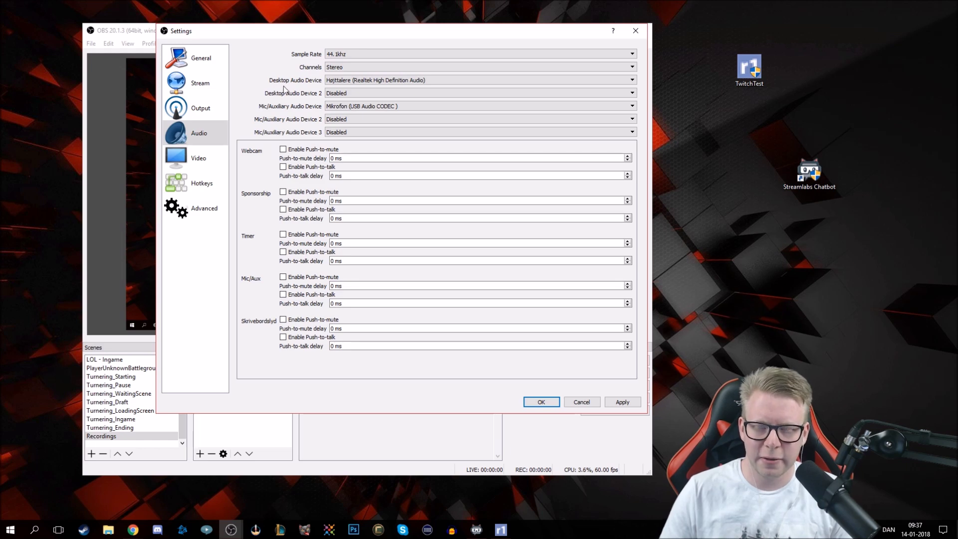
Try 2770G4 (2- NVIDIA High Definition Audio) as Desktop Audio Device 2, checking the mixer, and set it back to Disabled
left_click_drag(303, 39, 661, 25)
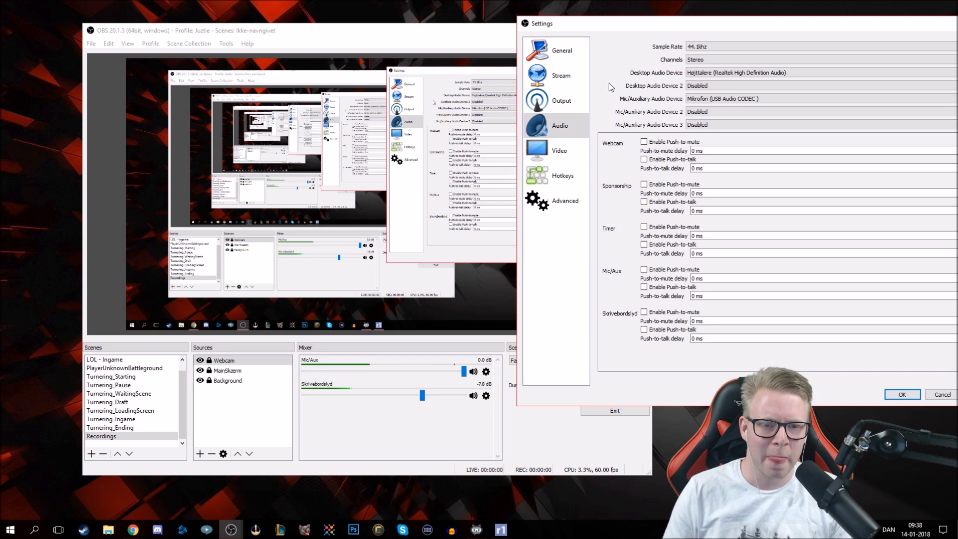
left_click_drag(691, 26, 432, 46)
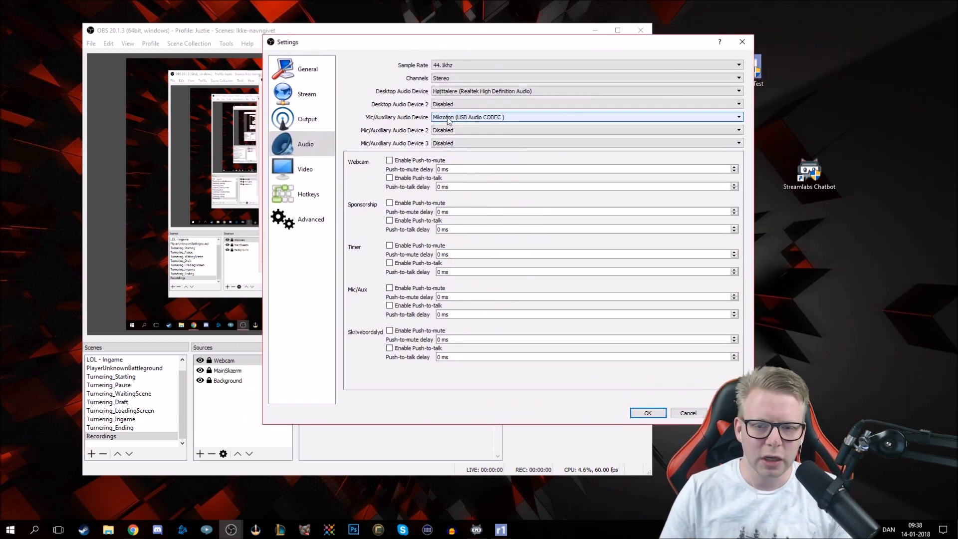
left_click(462, 104)
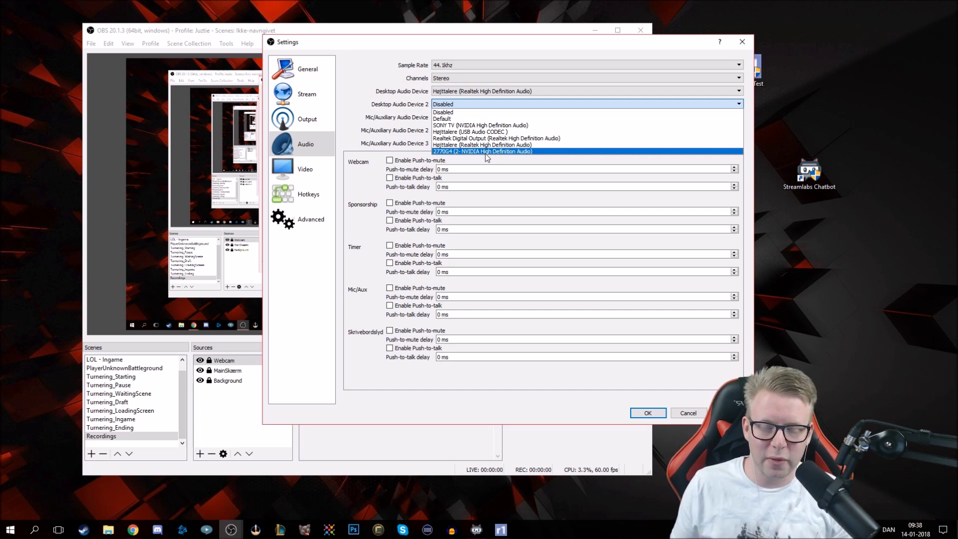
left_click(490, 151)
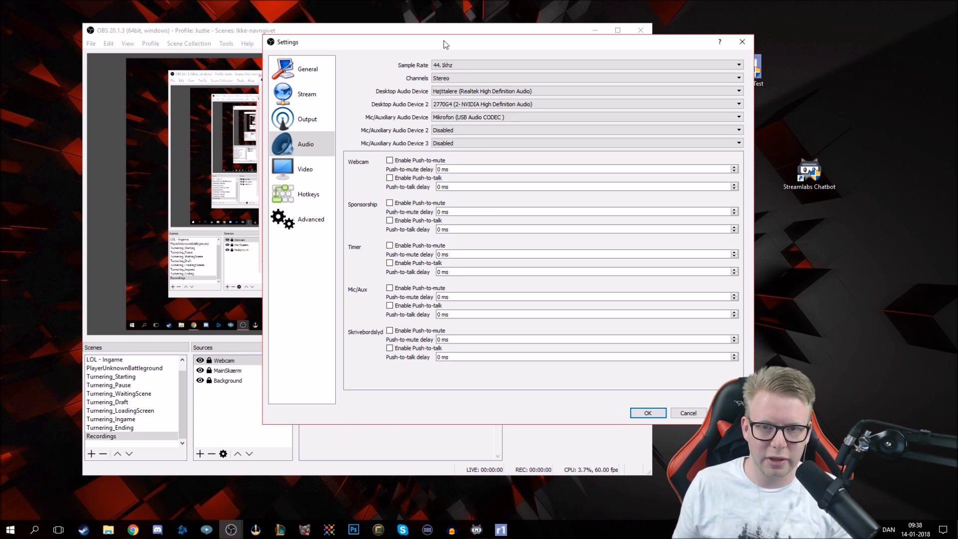
left_click_drag(445, 42, 608, 56)
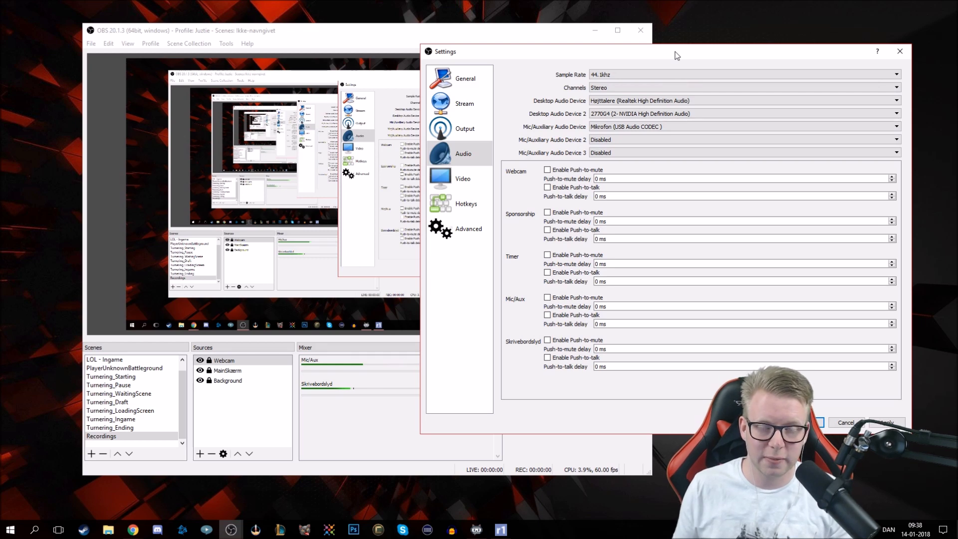
left_click_drag(678, 55, 499, 48)
left_click(492, 106)
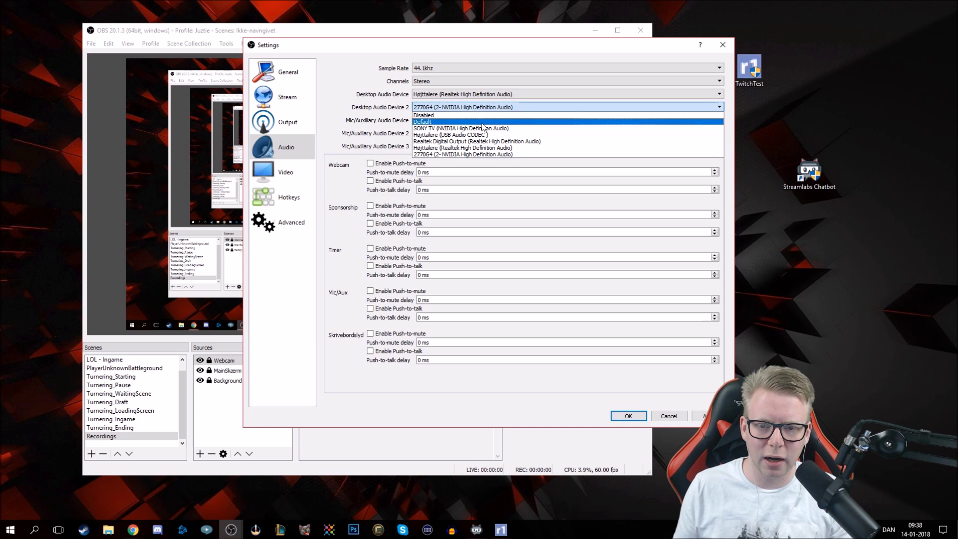
left_click(479, 120)
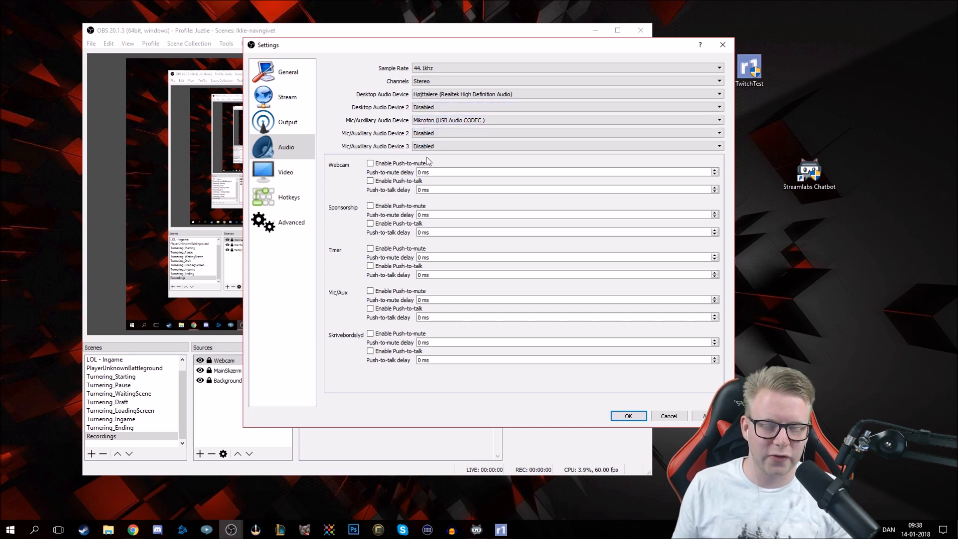
Try Mikrofon (HD Pro Webcam C920) as Mic/Auxiliary Audio Device 2, checking the mixer, and set it back to Disabled
left_click(423, 133)
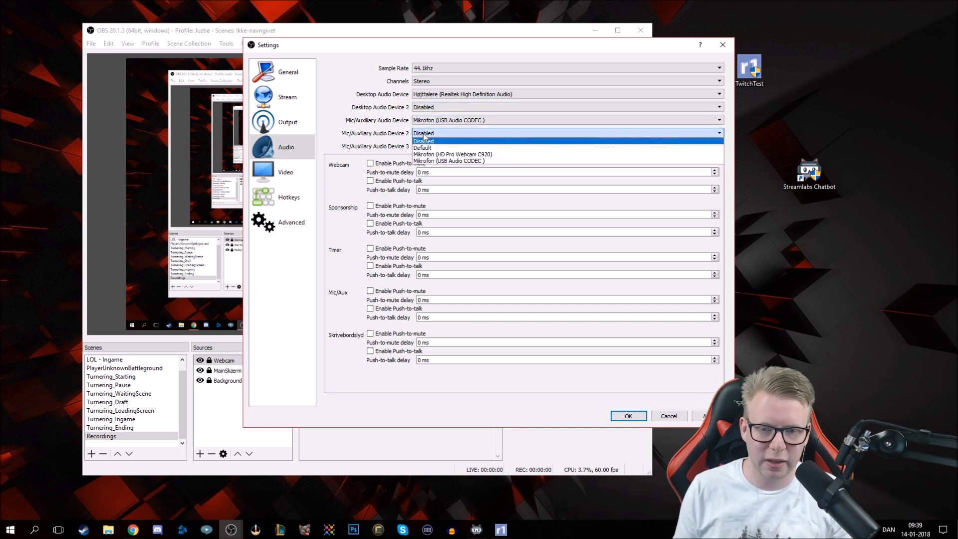
left_click(465, 154)
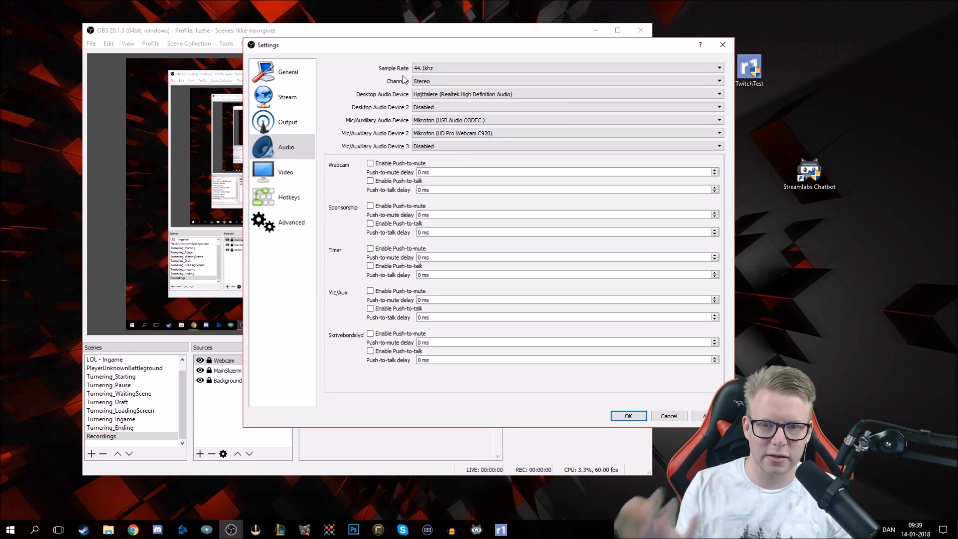
left_click_drag(413, 46, 630, 48)
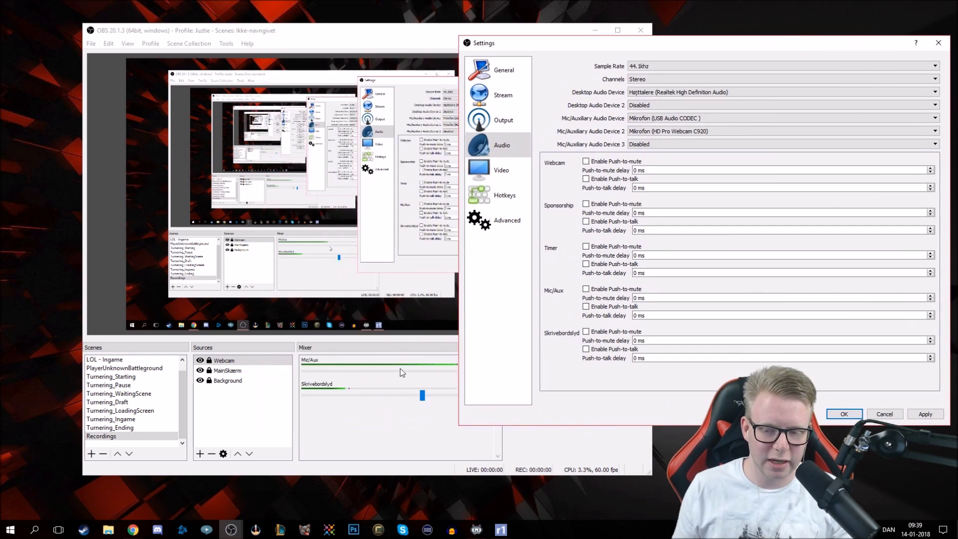
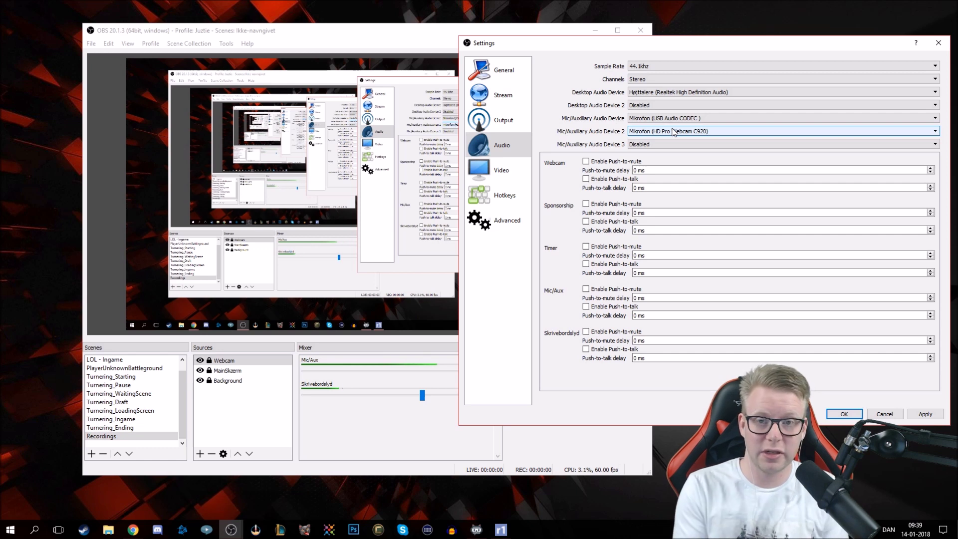
left_click(673, 132)
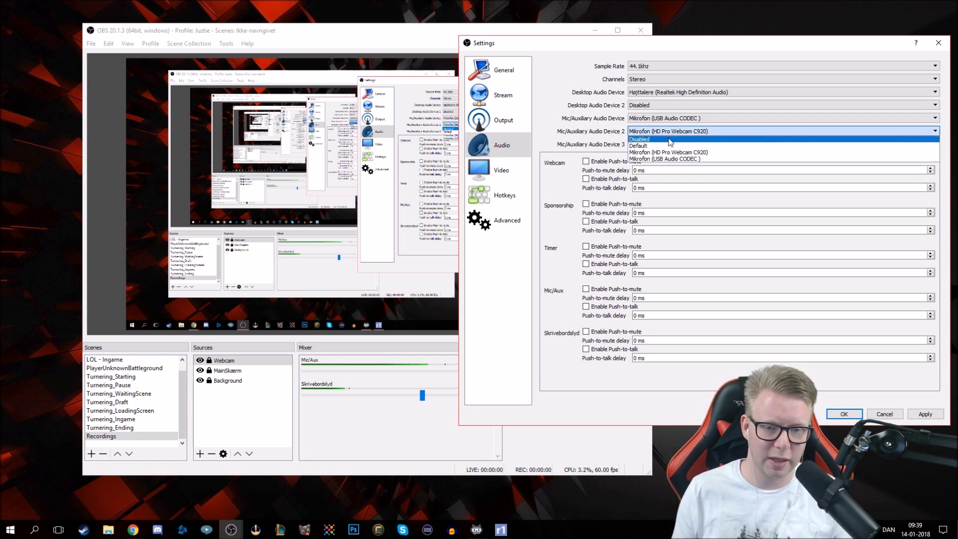
left_click(674, 140)
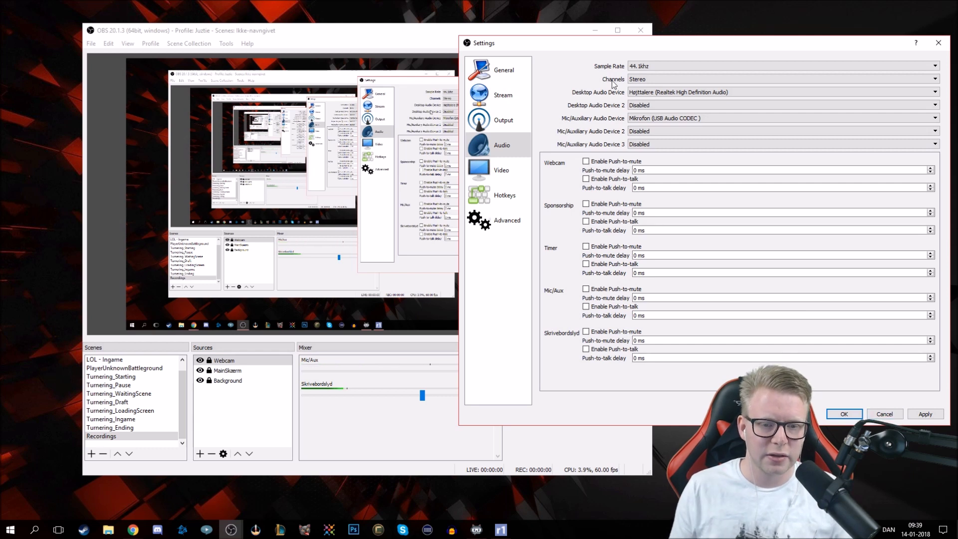
Reposition the settings window and open the video settings to view the resolution and FPS values
left_click_drag(627, 43, 501, 38)
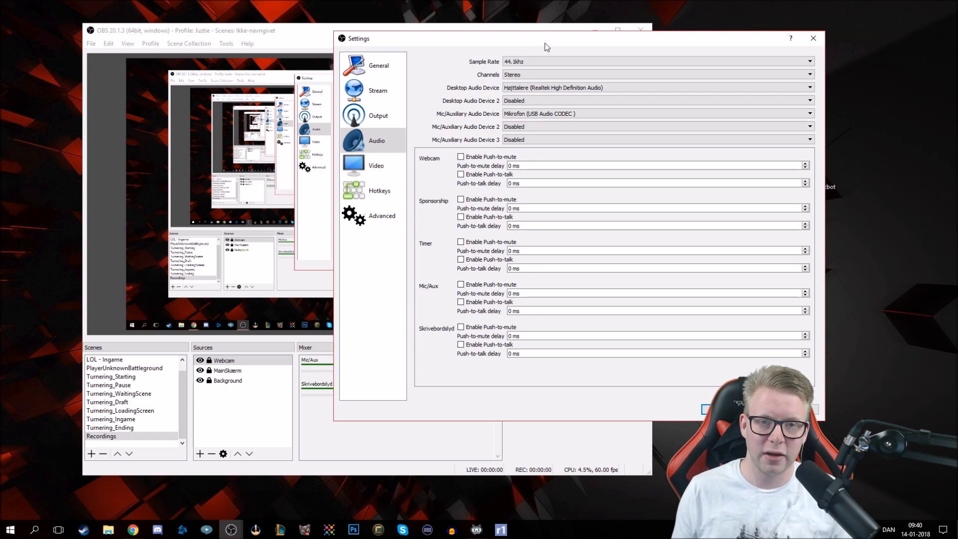
left_click_drag(545, 44, 300, 53)
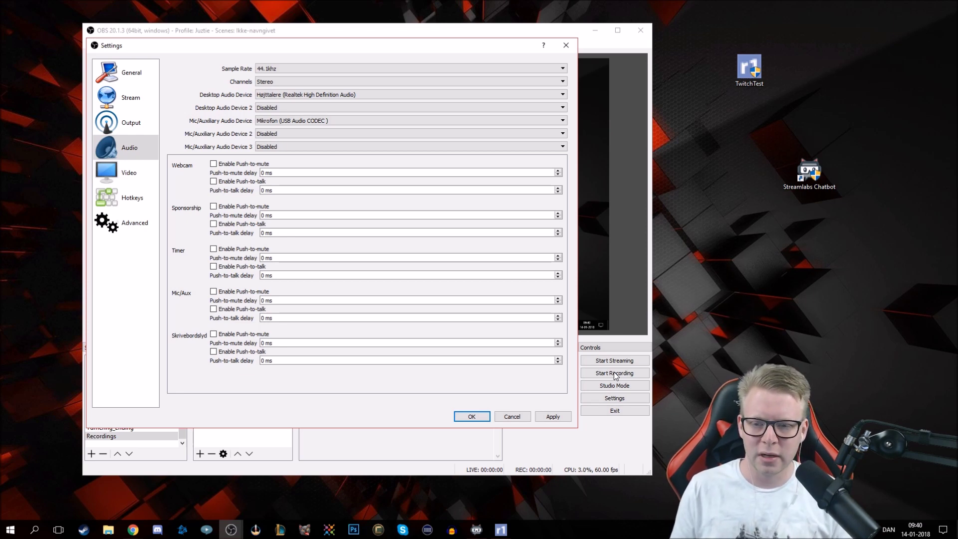
left_click_drag(356, 48, 458, 52)
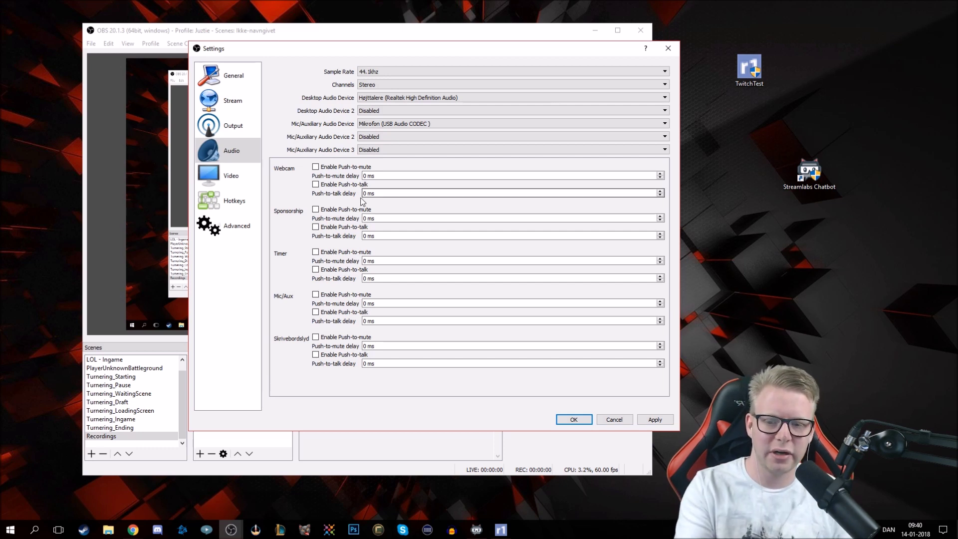
left_click(242, 186)
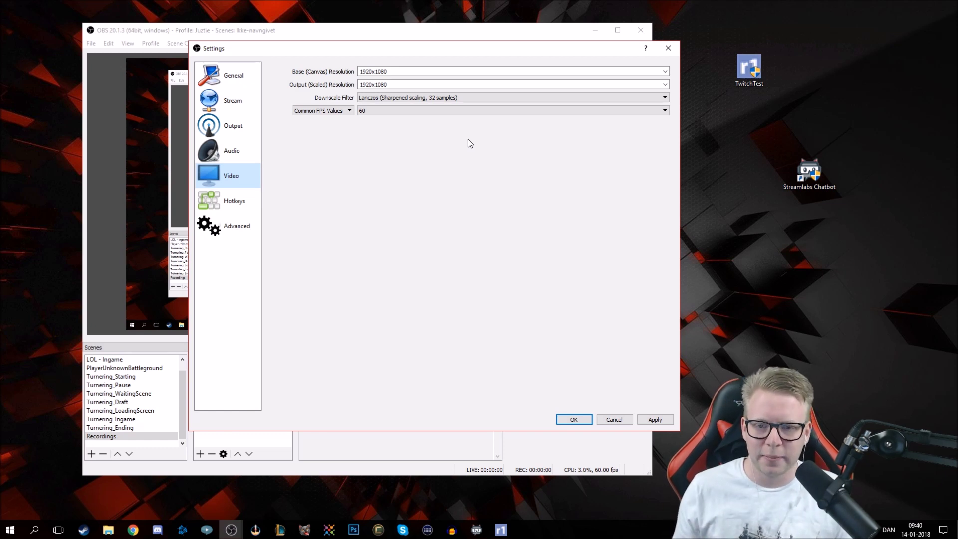
Examine the downscale filter and common FPS options, keeping Lanczos (Sharpened scaling, 32 samples) and 60
left_click(427, 99)
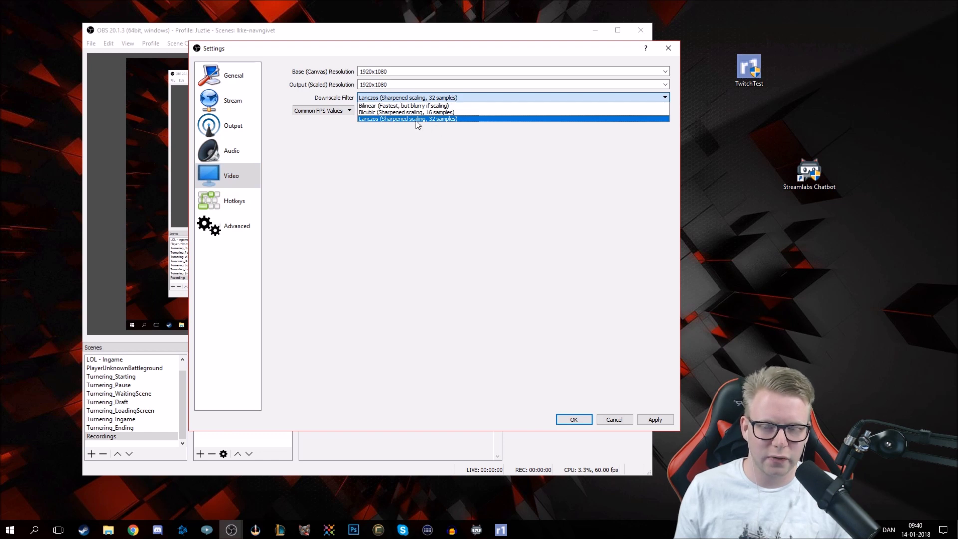
left_click(404, 113)
left_click(399, 115)
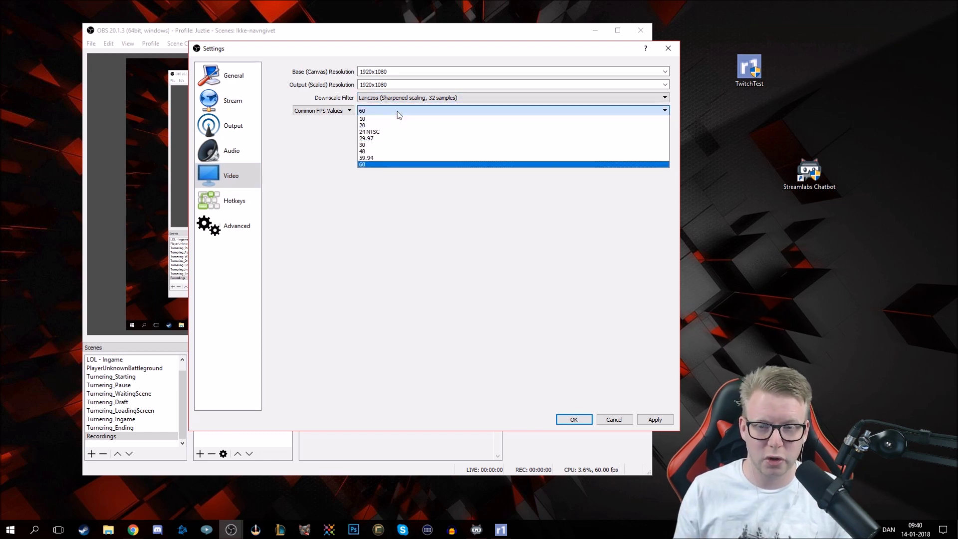
left_click(371, 164)
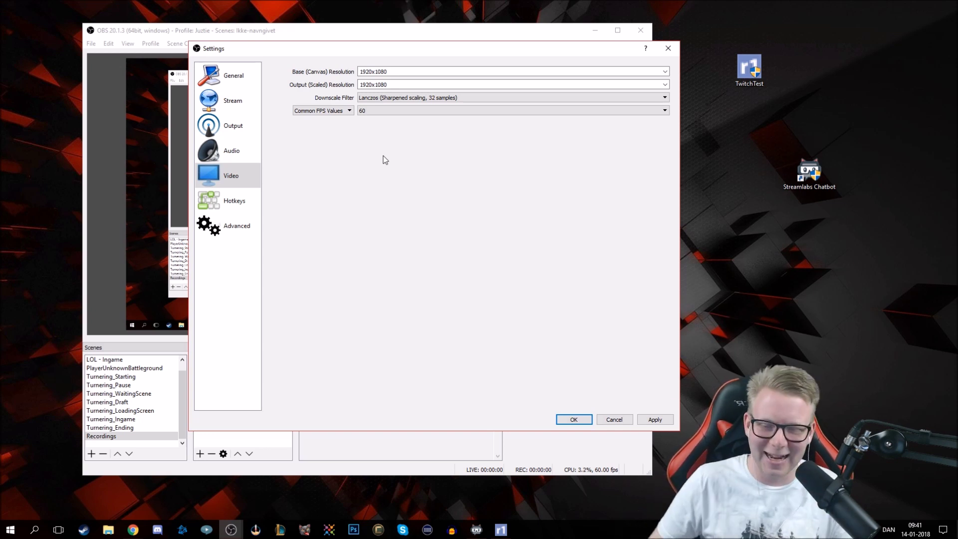
Examine the available base (canvas) and output (scaled) resolutions, keeping 1920x1080 for both
left_click(656, 73)
left_click(665, 72)
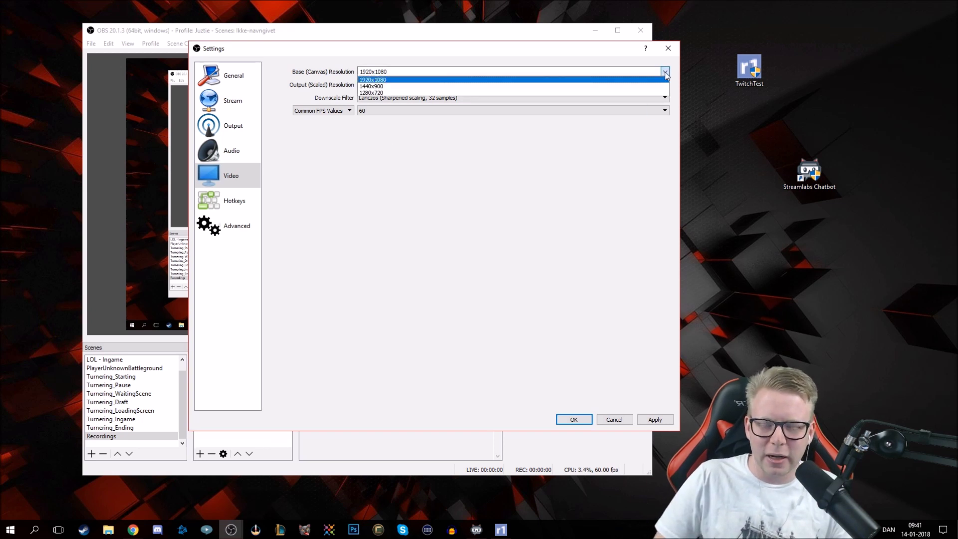
left_click(665, 72)
left_click(666, 73)
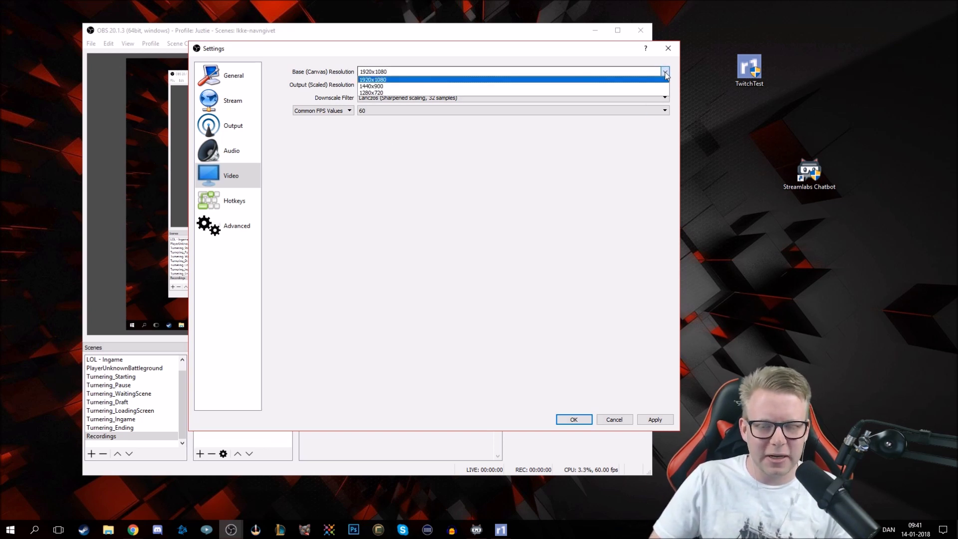
left_click(665, 74)
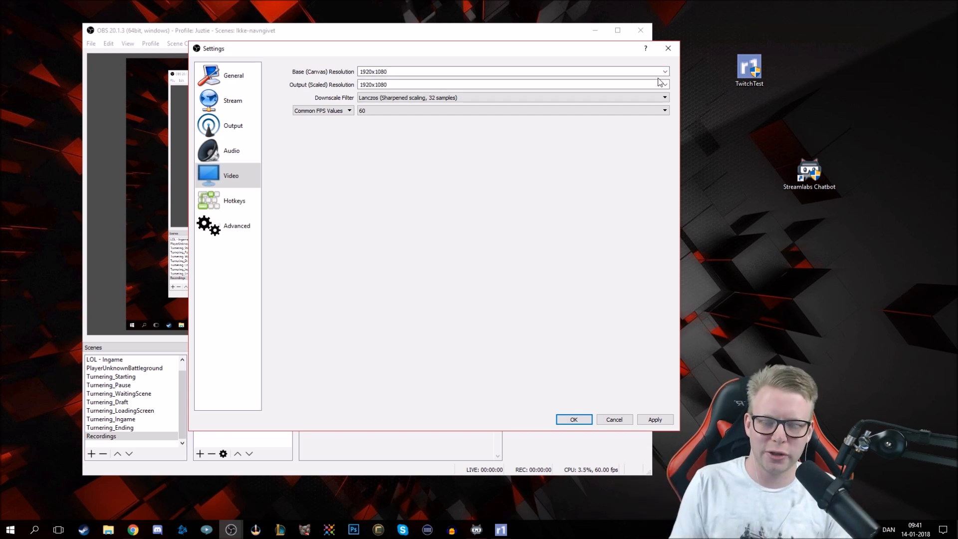
left_click(665, 85)
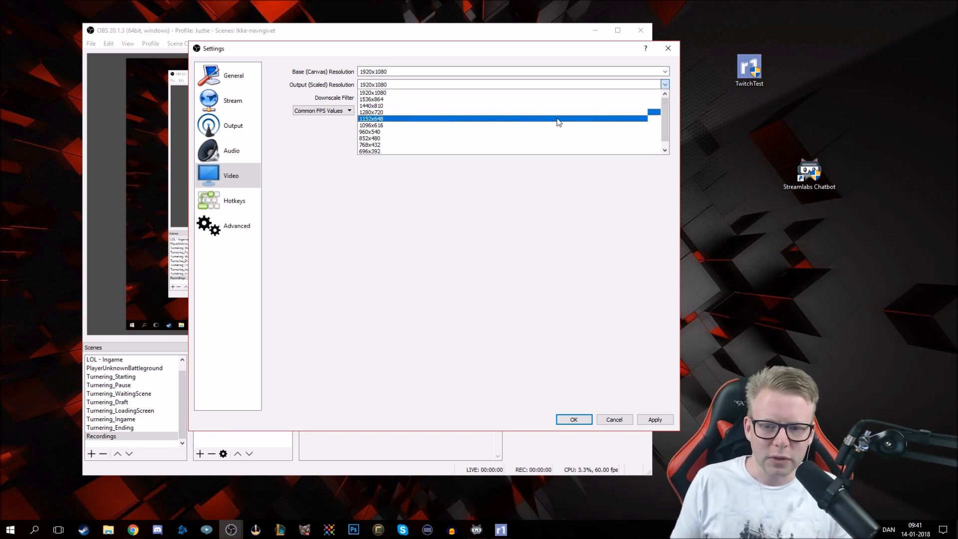
left_click(665, 85)
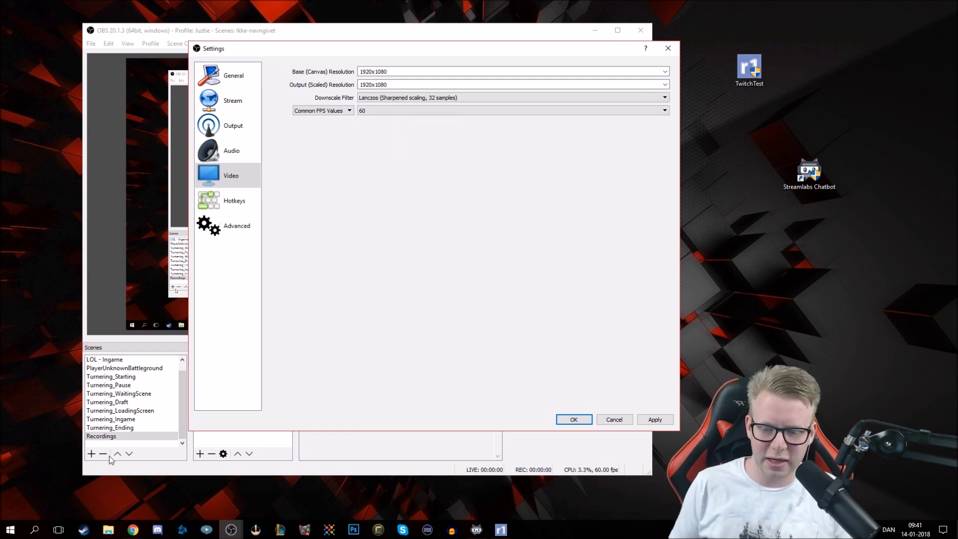
Switch the streaming output encoder to x264 and check the CPU usage preset options, keeping veryfast
left_click(233, 100)
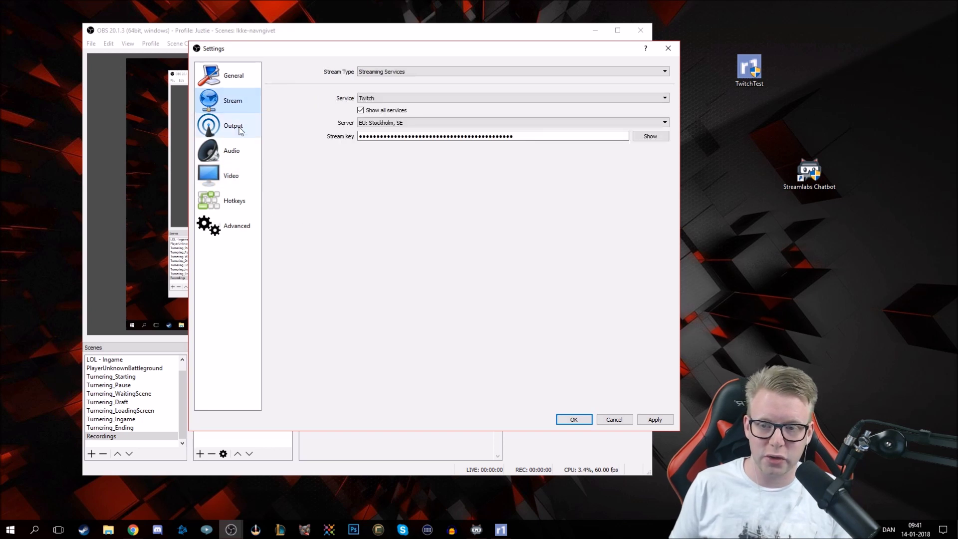
left_click(233, 125)
left_click(386, 123)
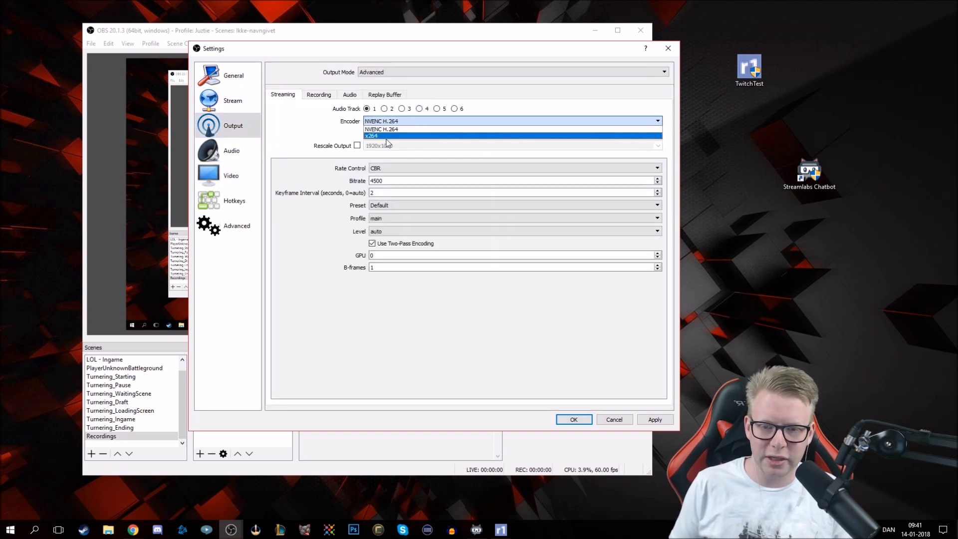
left_click(388, 139)
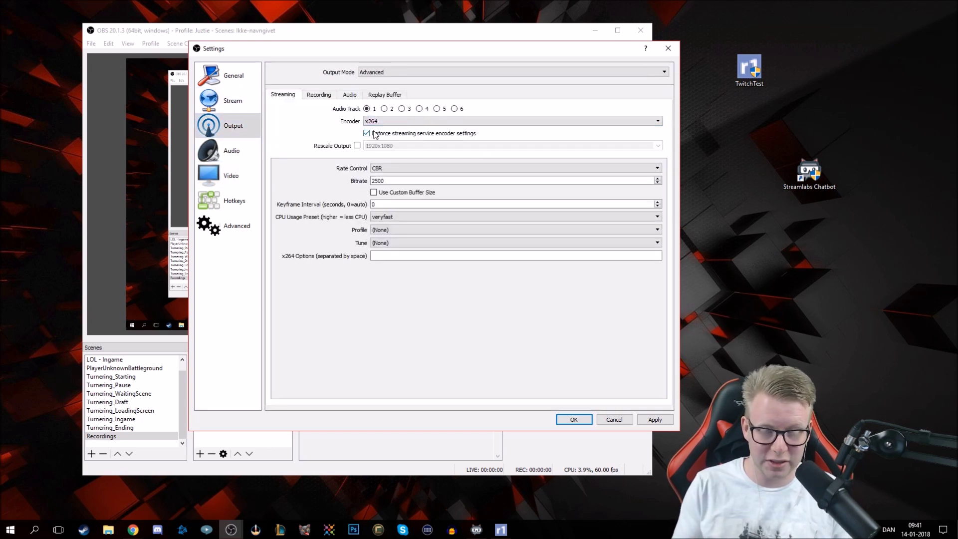
left_click(394, 216)
left_click(393, 238)
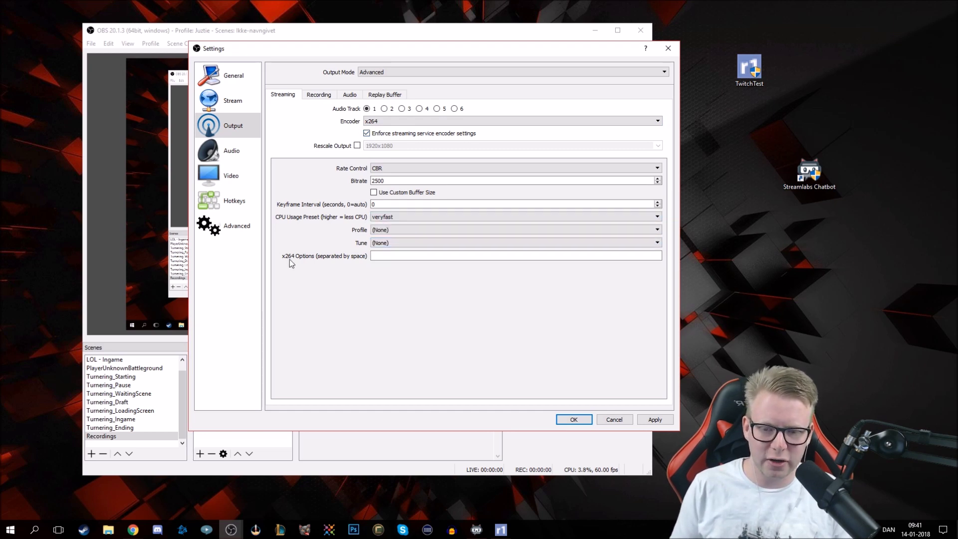
Return to the video settings and set the output (scaled) resolution to 1280x720
left_click(231, 175)
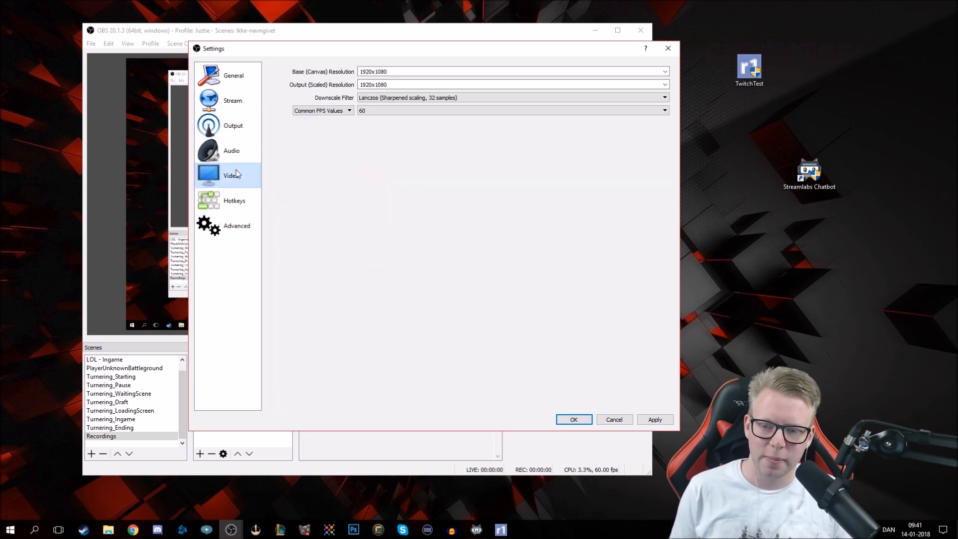
left_click(231, 151)
left_click(231, 175)
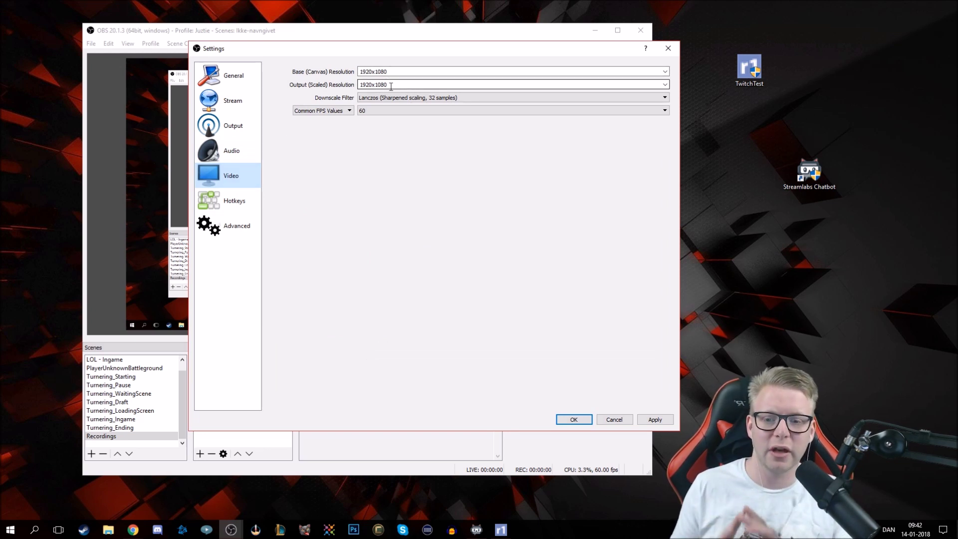
left_click(667, 85)
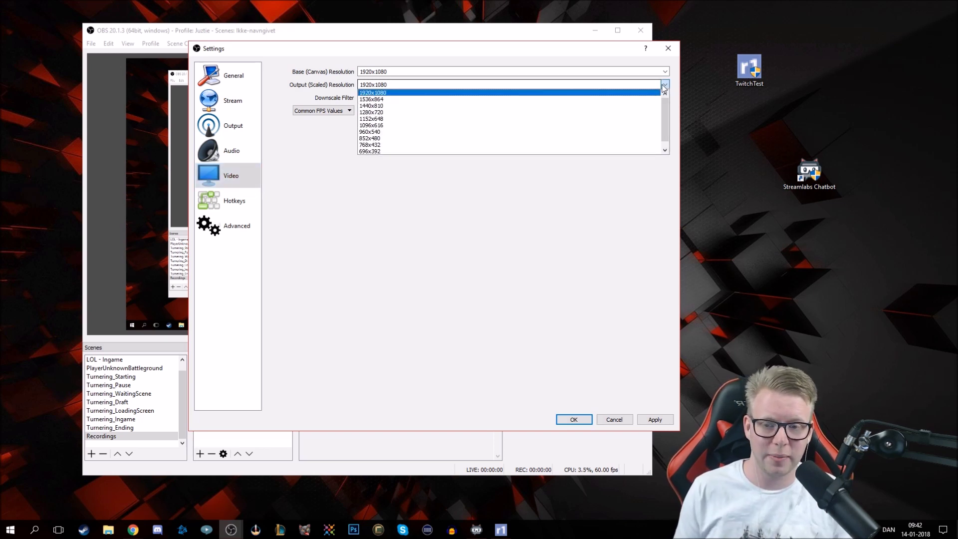
left_click(392, 115)
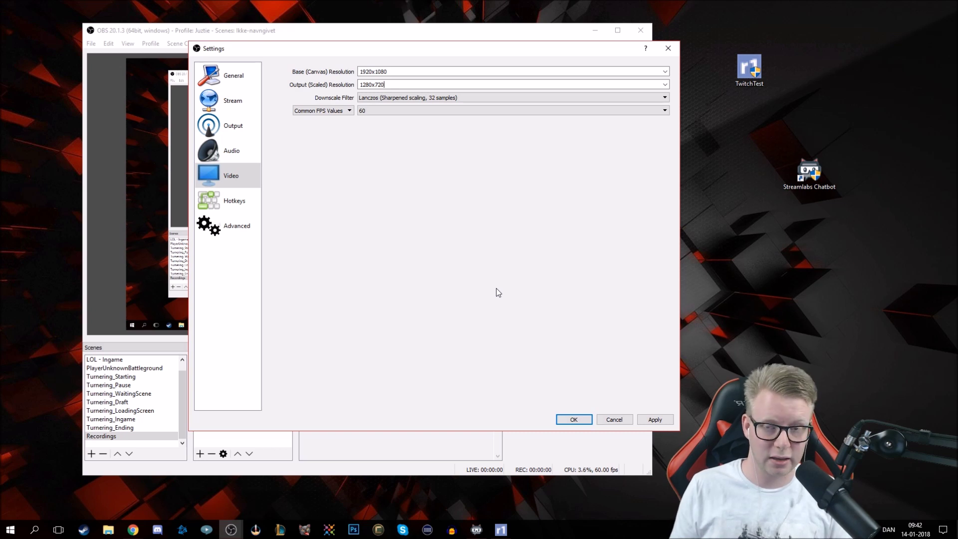
Keep Lanczos (Sharpened scaling, 32 samples) as the downscale filter and view the common FPS values
left_click(385, 98)
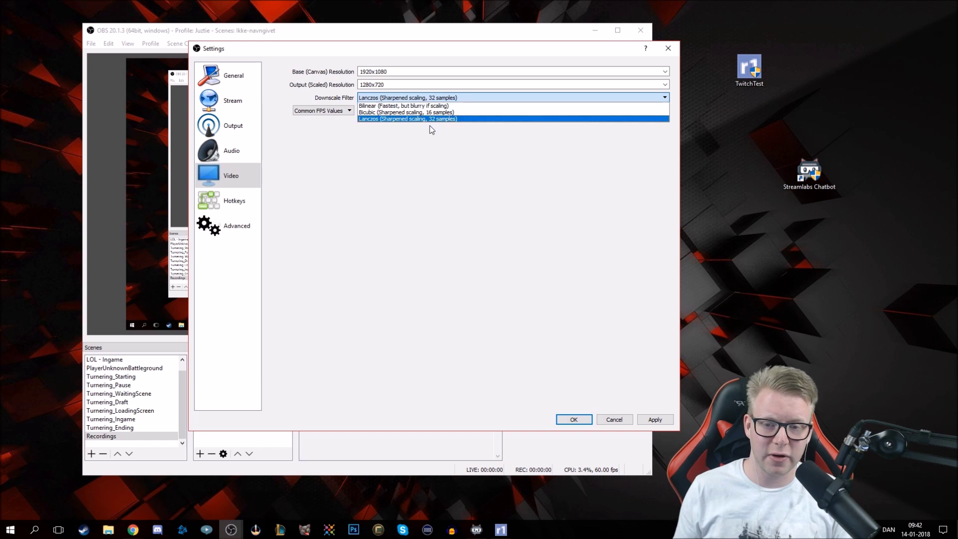
left_click(432, 120)
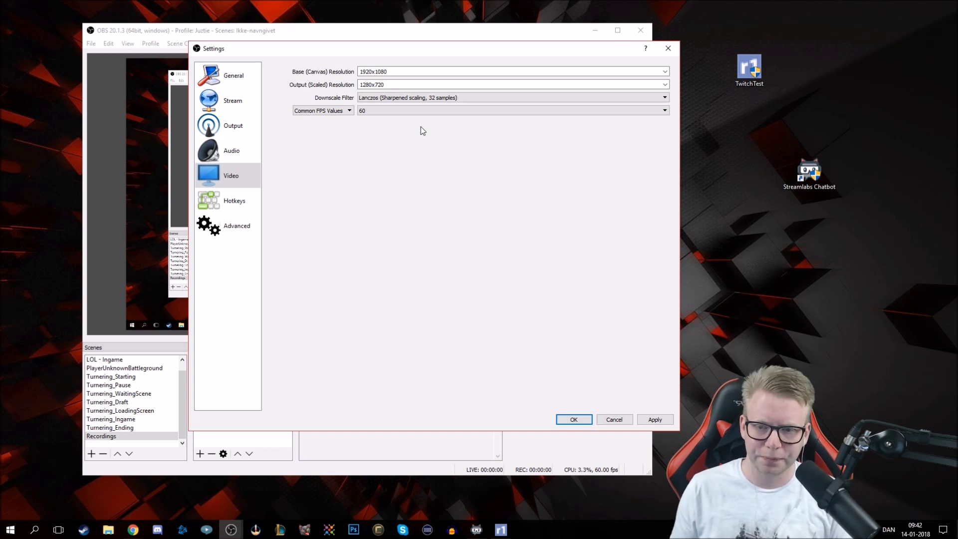
left_click(398, 111)
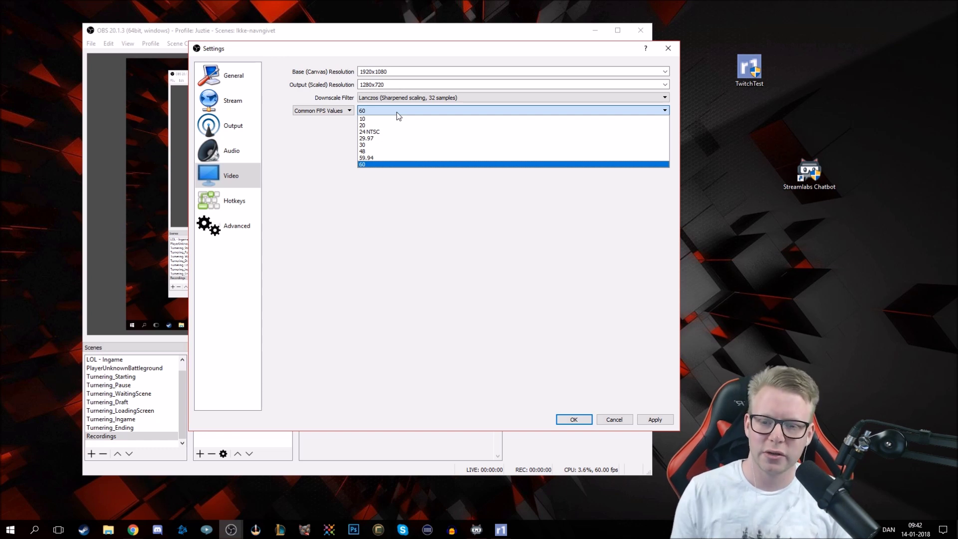
left_click(301, 85)
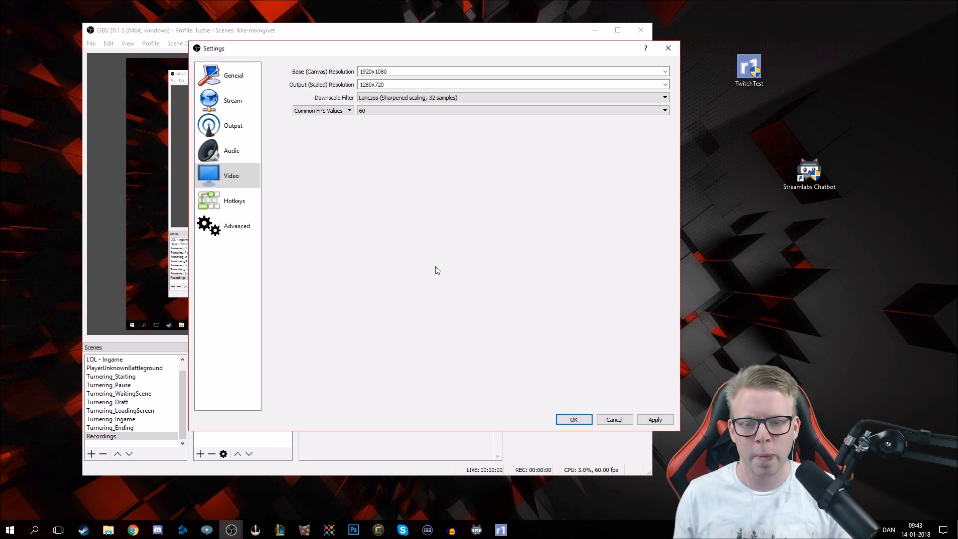
Try 30 as the common FPS value, set it back to 60, and restore the output (scaled) resolution to 1920x1080
left_click(409, 112)
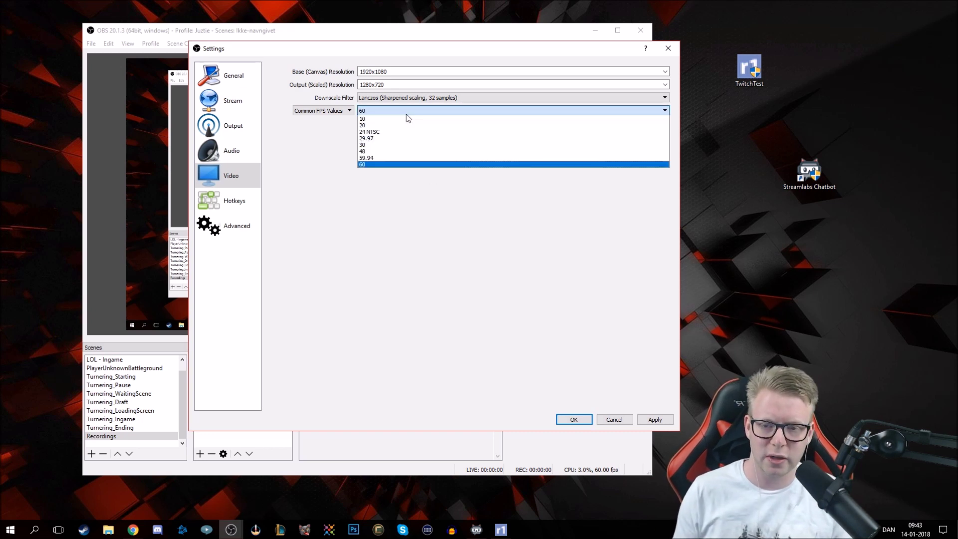
left_click(396, 145)
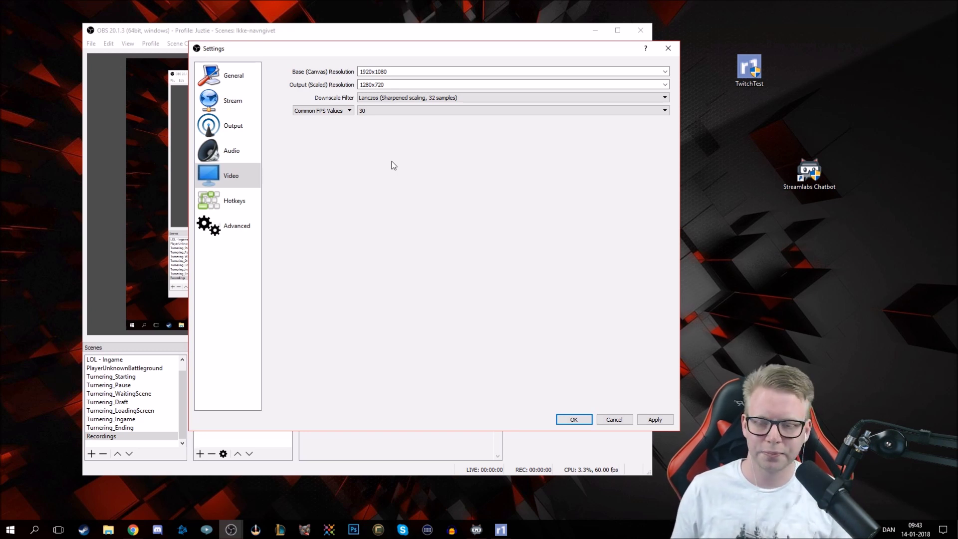
left_click(390, 111)
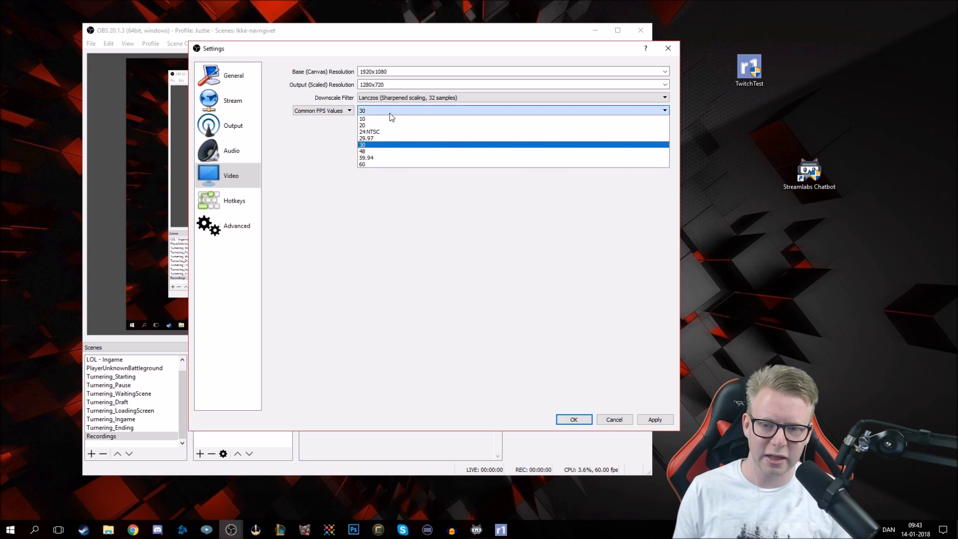
left_click(388, 165)
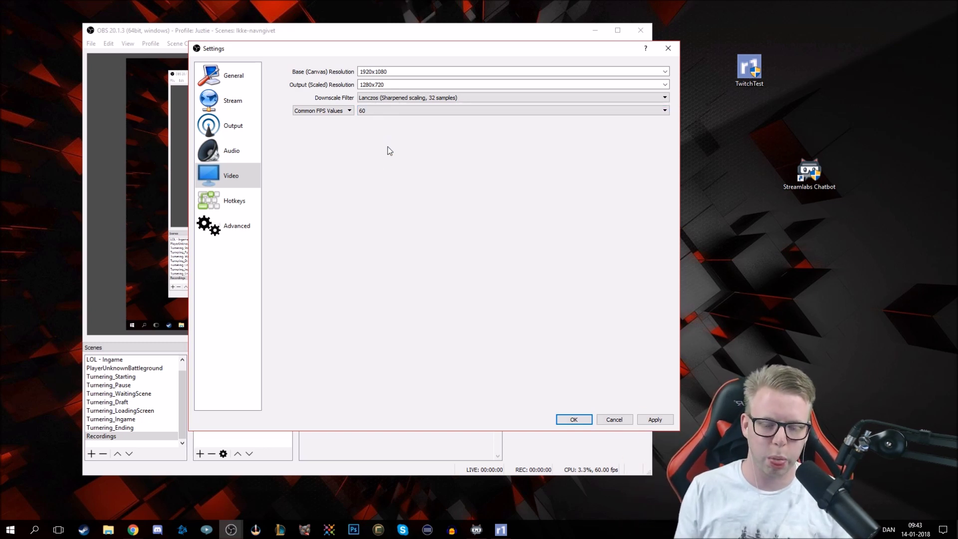
left_click(385, 111)
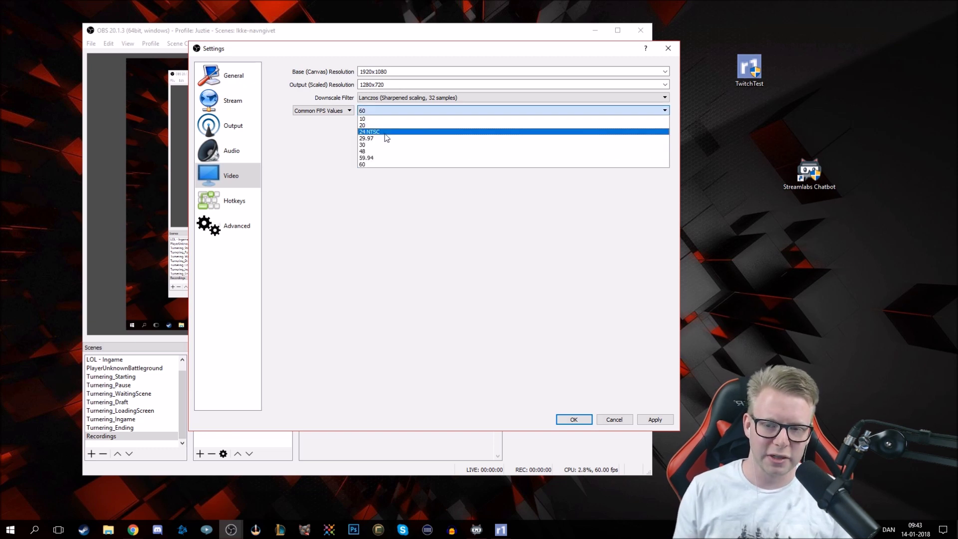
left_click(386, 146)
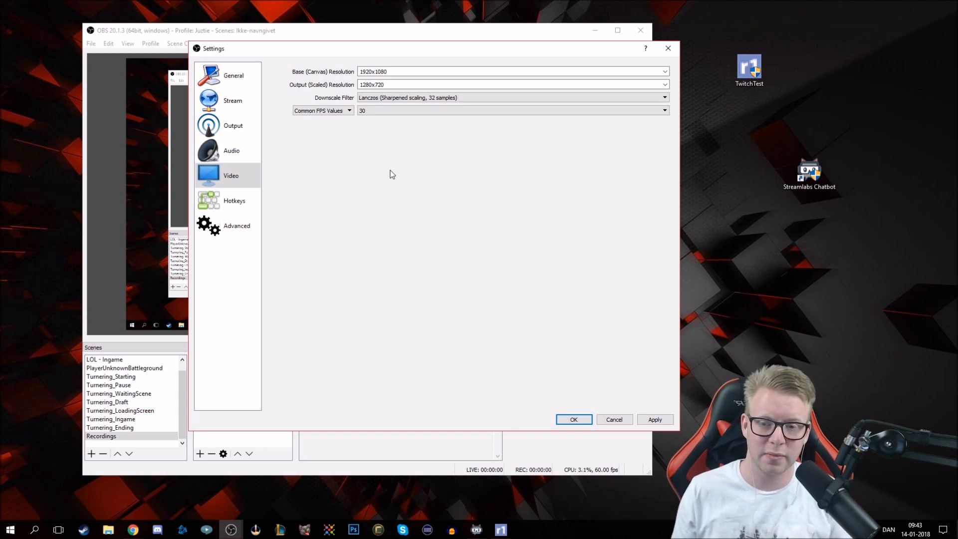
left_click(388, 114)
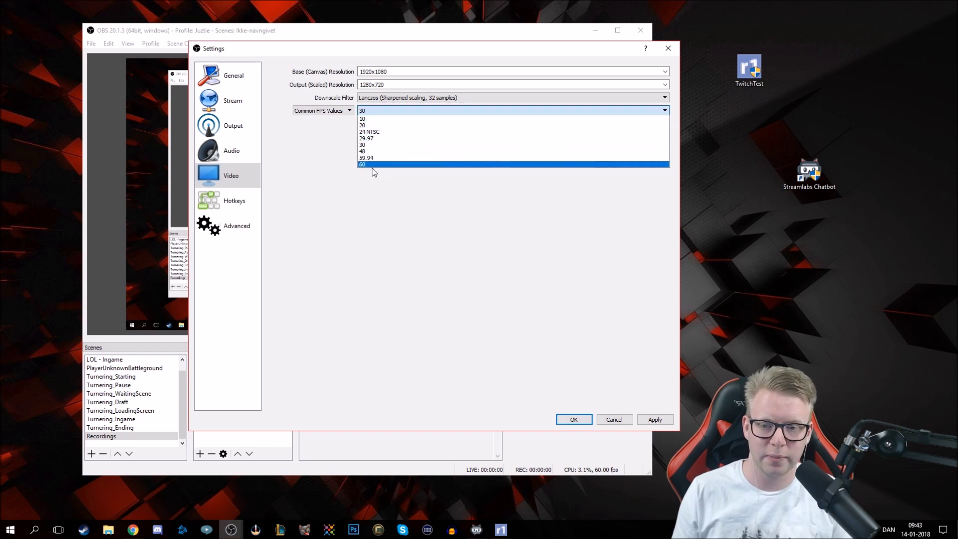
left_click(373, 166)
left_click(665, 84)
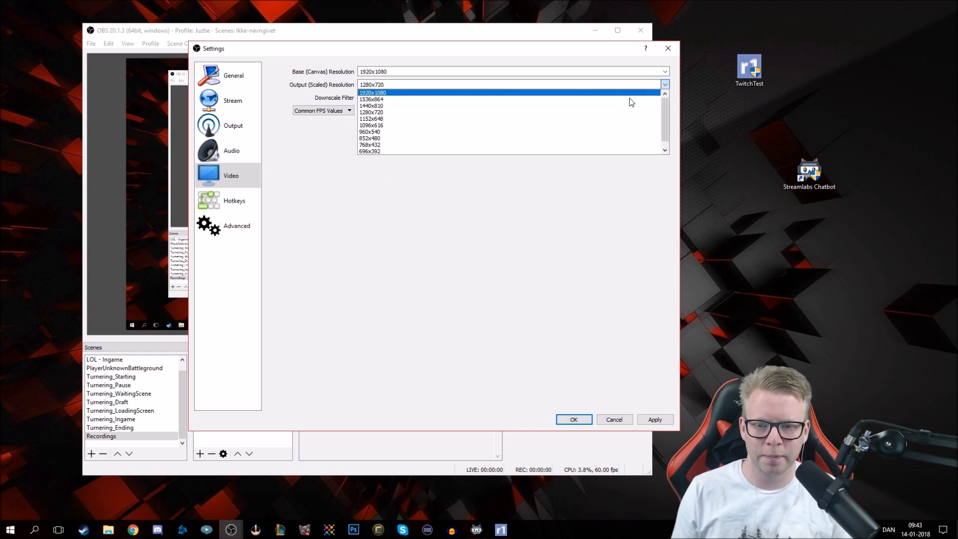
left_click(528, 93)
In the hotkey settings, assign H to Show 'Factorio_steam' and J to Hide 'Factorio_steam'
left_click(232, 201)
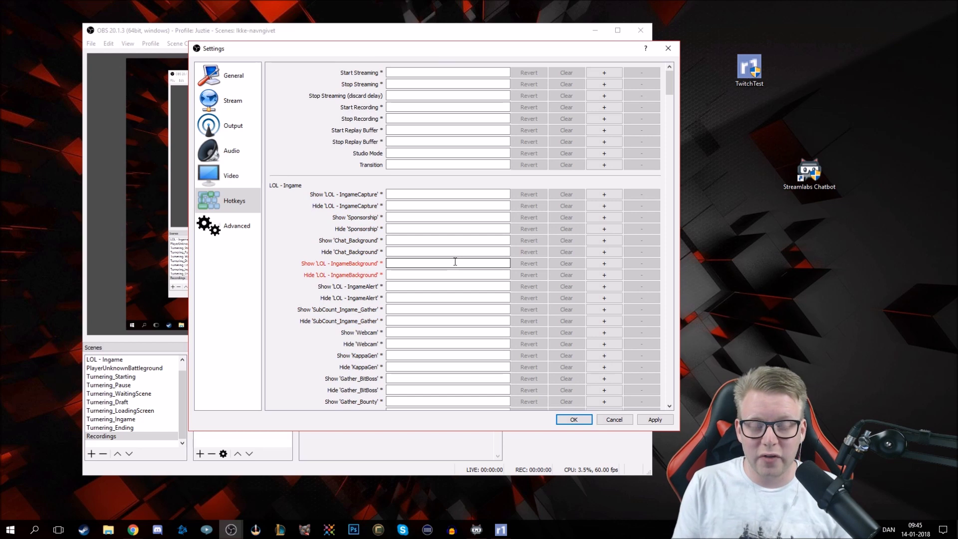
scroll(579, 179, "down", 3)
scroll(591, 185, "down", 6)
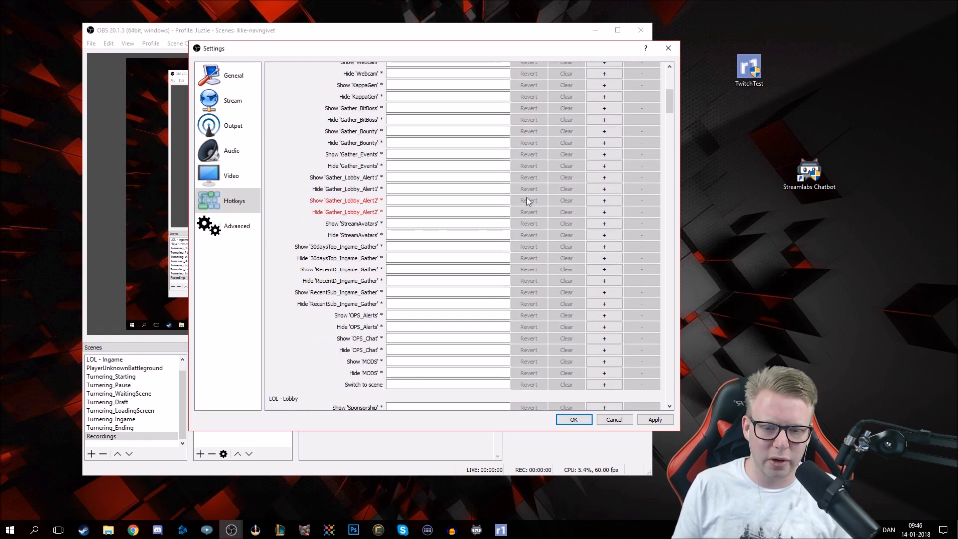
scroll(537, 274, "down", 15)
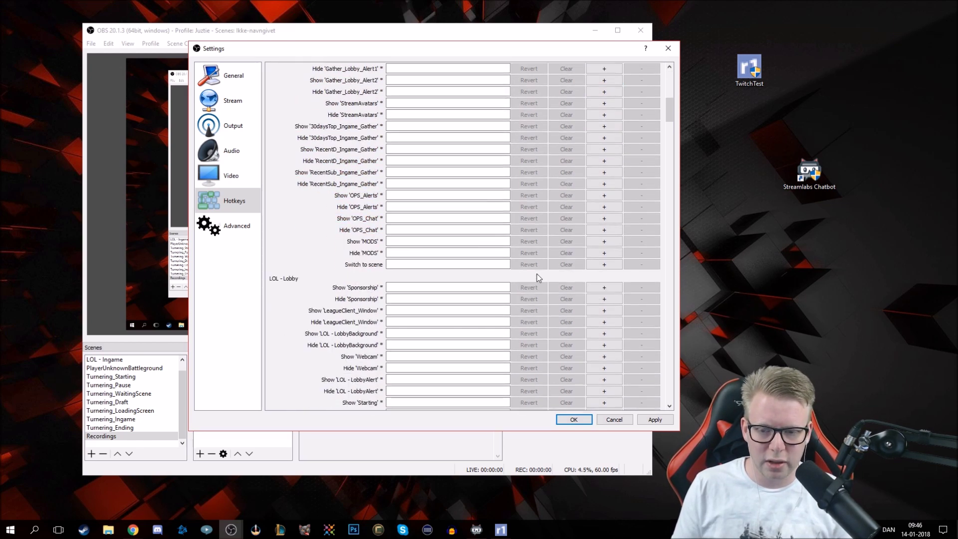
scroll(539, 274, "down", 12)
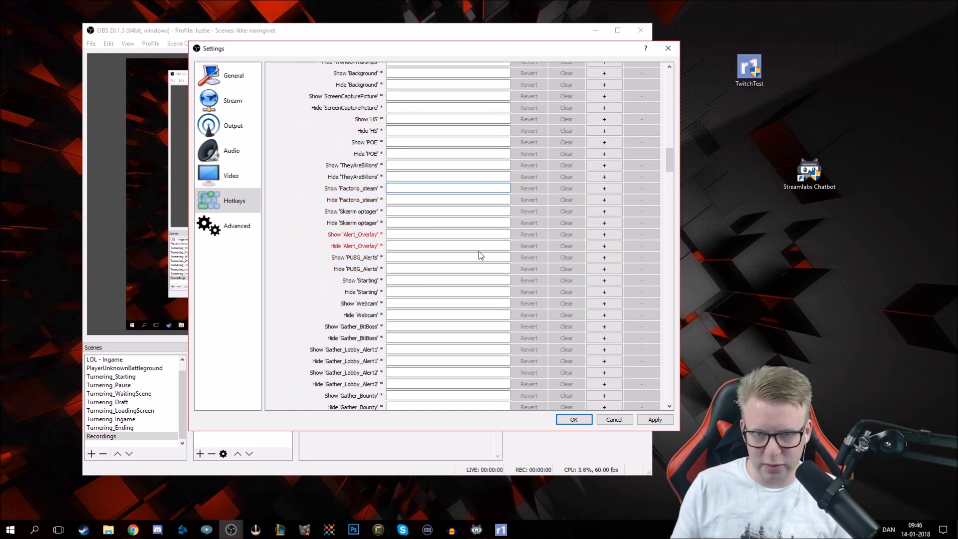
key("h")
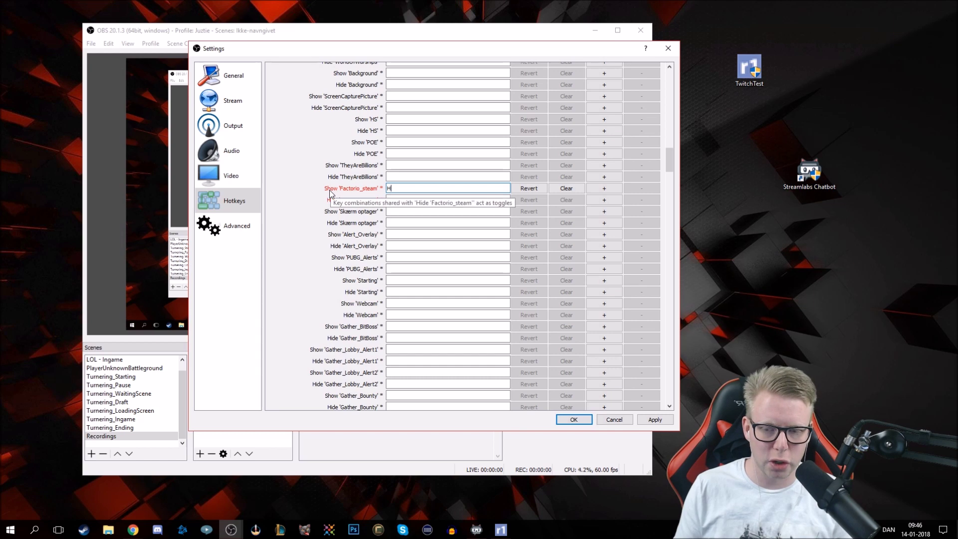
left_click(407, 199)
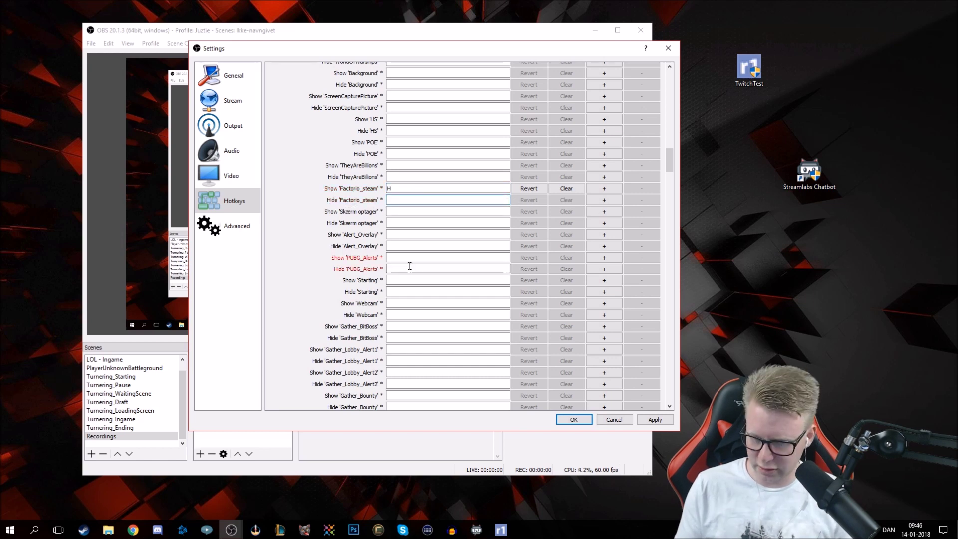
key("j")
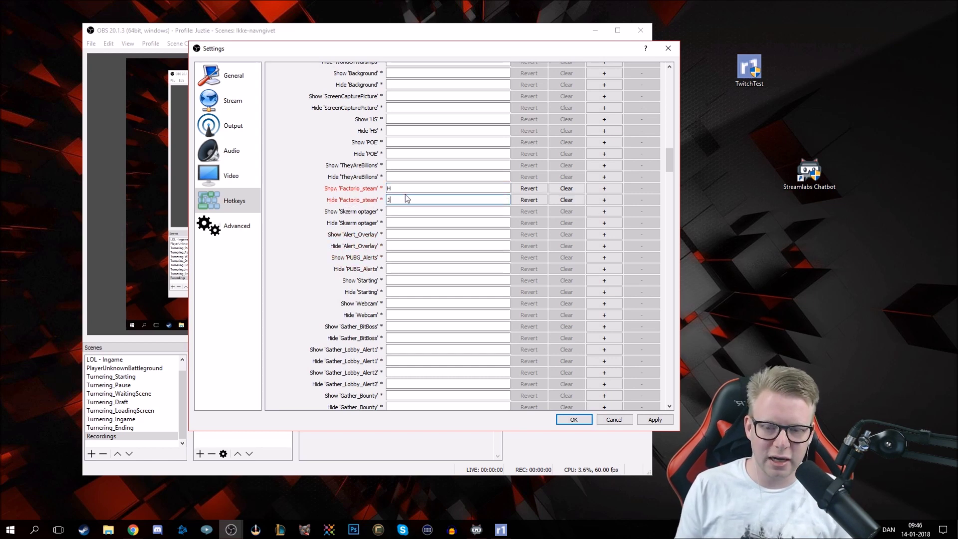
Change the Hide 'Factorio_steam' hotkey to H, and clear both the Show and Hide 'Factorio_steam' hotkeys
left_click(567, 200)
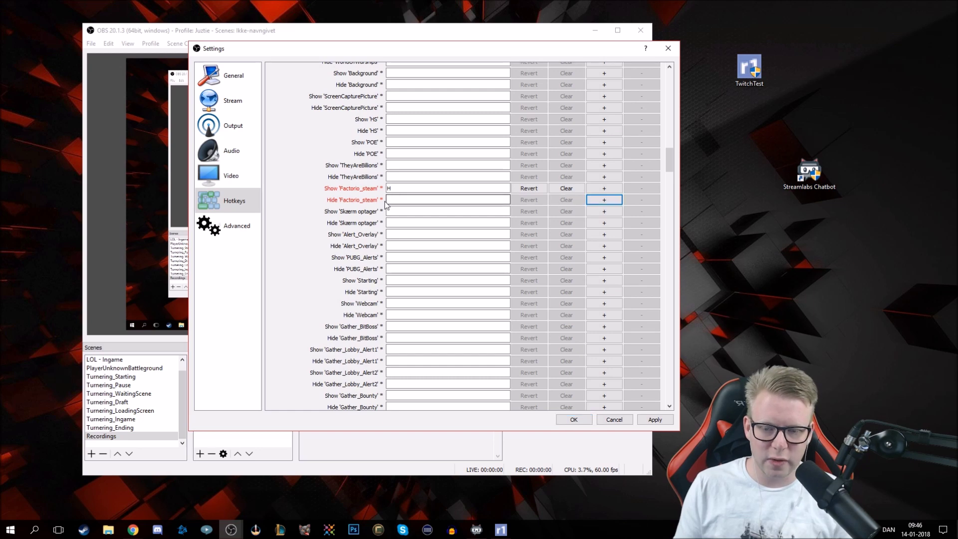
key("h")
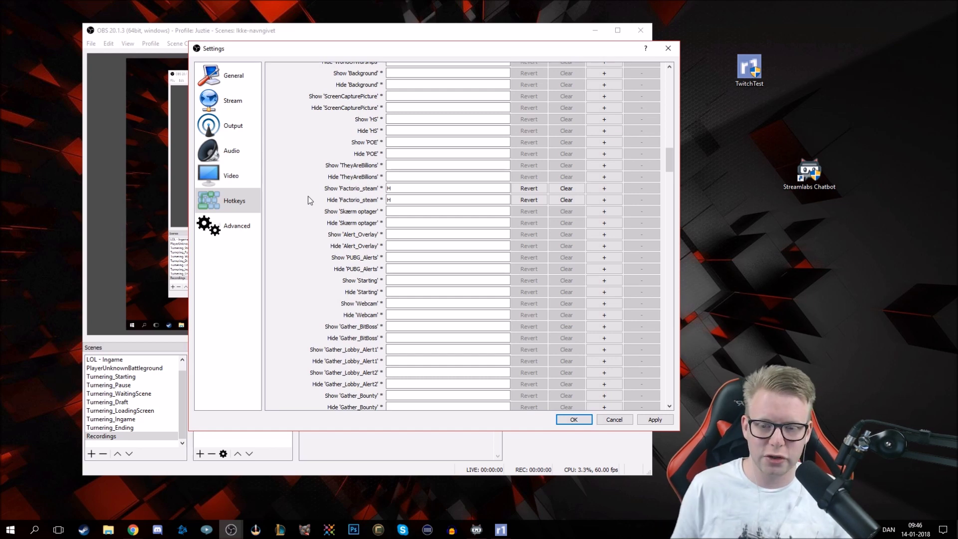
left_click(567, 199)
left_click(566, 189)
Assign H to both Show 'Webcam' and Hide 'Webcam' in the PlayerUnknownBattleground scene, and clear both hotkeys again
scroll(428, 278, "down", 3)
left_click(400, 217)
scroll(277, 107, "up", 5)
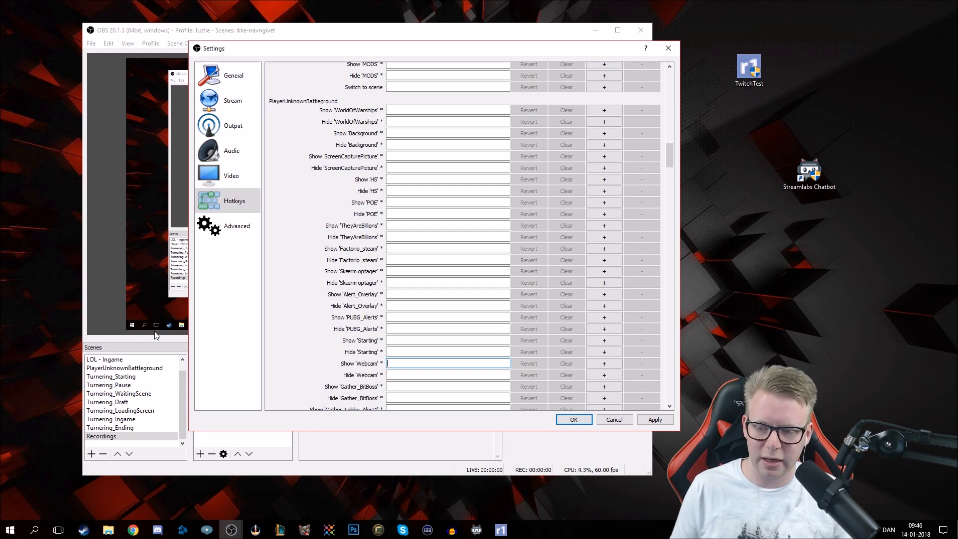
scroll(327, 284, "down", 4)
scroll(328, 285, "down", 5)
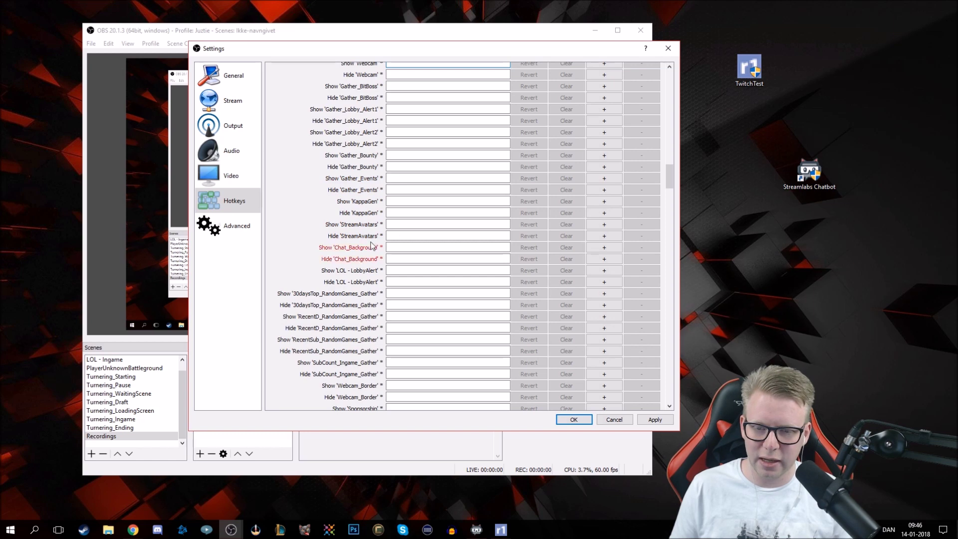
scroll(359, 276, "up", 2)
scroll(352, 206, "up", 2)
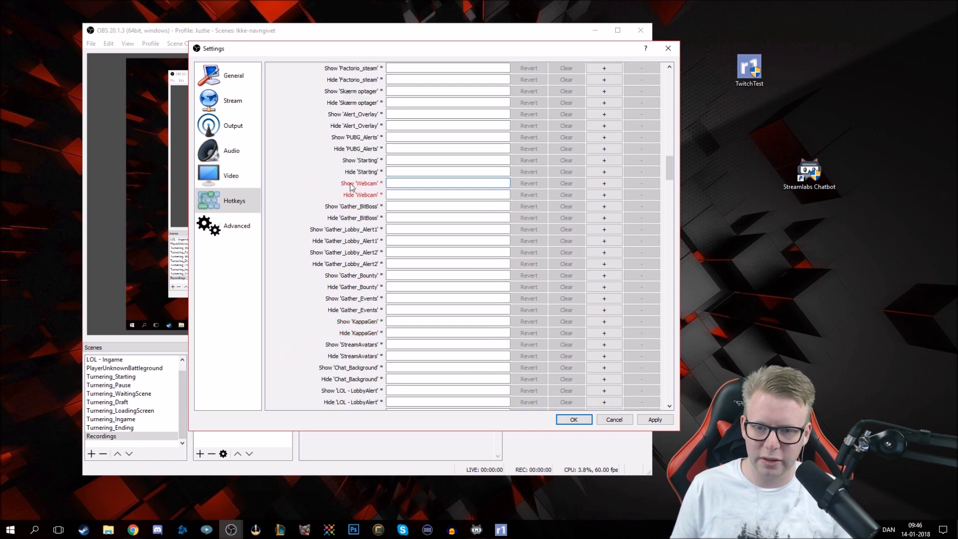
key("h")
left_click(408, 195)
key("h")
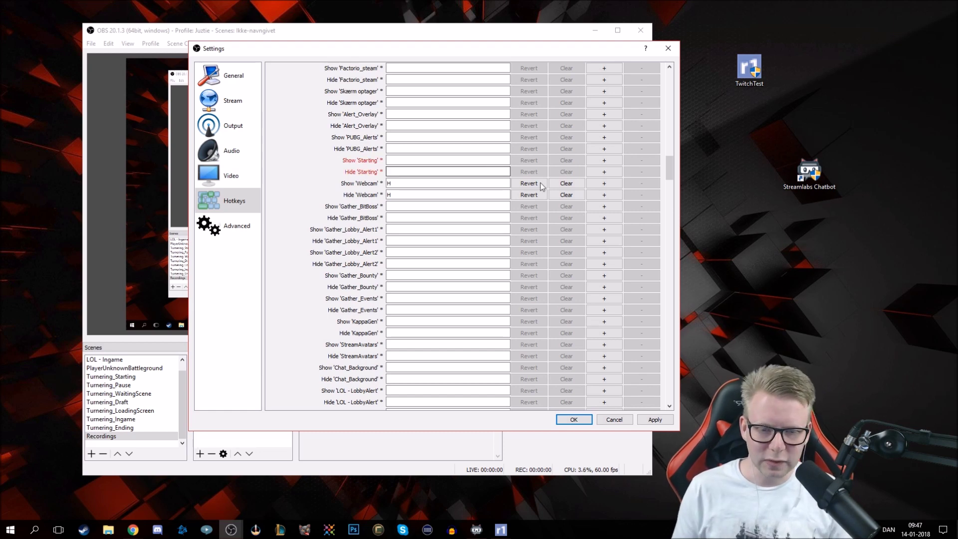
left_click(566, 183)
left_click(566, 195)
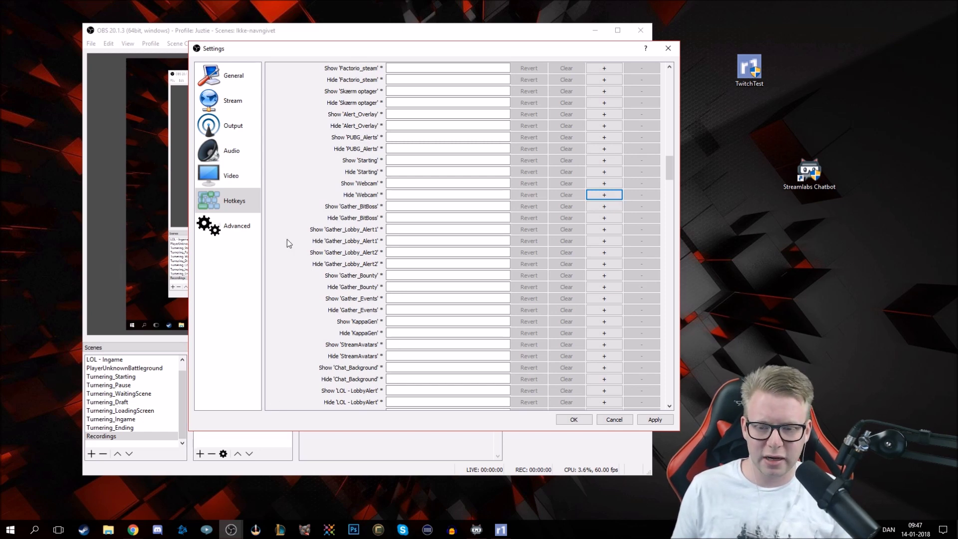
Assign numpad 1 to the Show and Hide hotkeys of both 'Gather_Lobby_Alert1' and 'Gather_Lobby_Alert2'
left_click(398, 229)
key("KP_1")
left_click(398, 241)
key("KP_1")
left_click(400, 252)
key("KP_1")
left_click(402, 264)
key("KP_1")
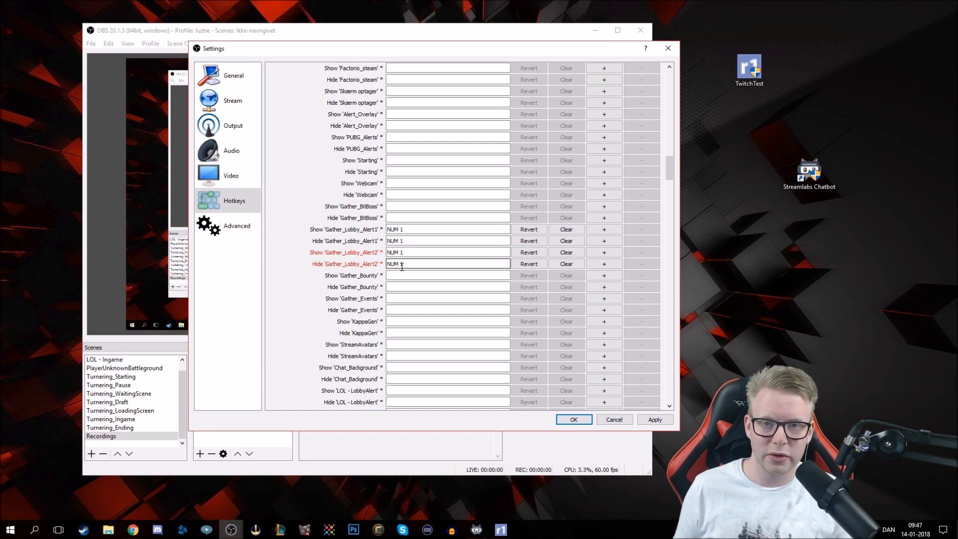
Clear the Show and Hide hotkeys of 'Gather_Lobby_Alert1' and 'Gather_Lobby_Alert2'
left_click(431, 279)
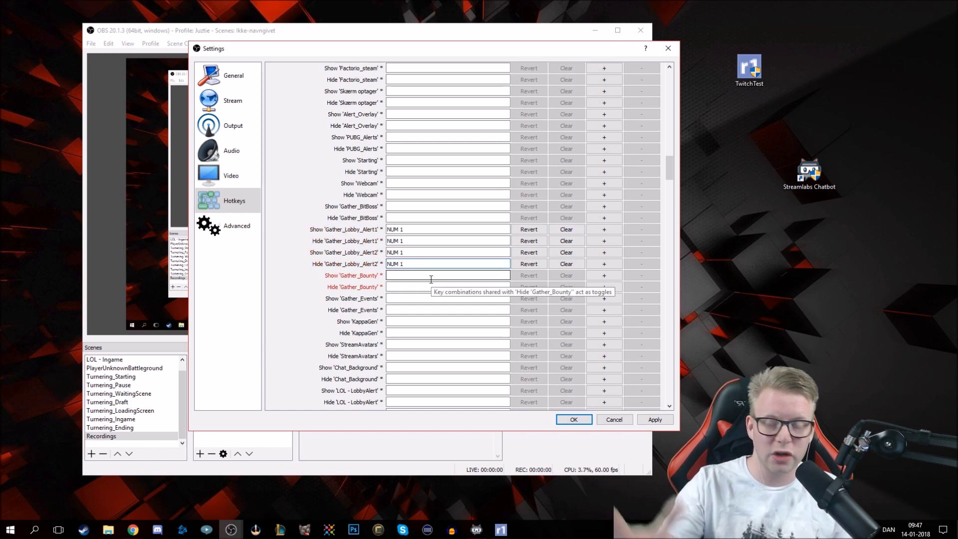
left_click(558, 229)
left_click(563, 241)
left_click(565, 253)
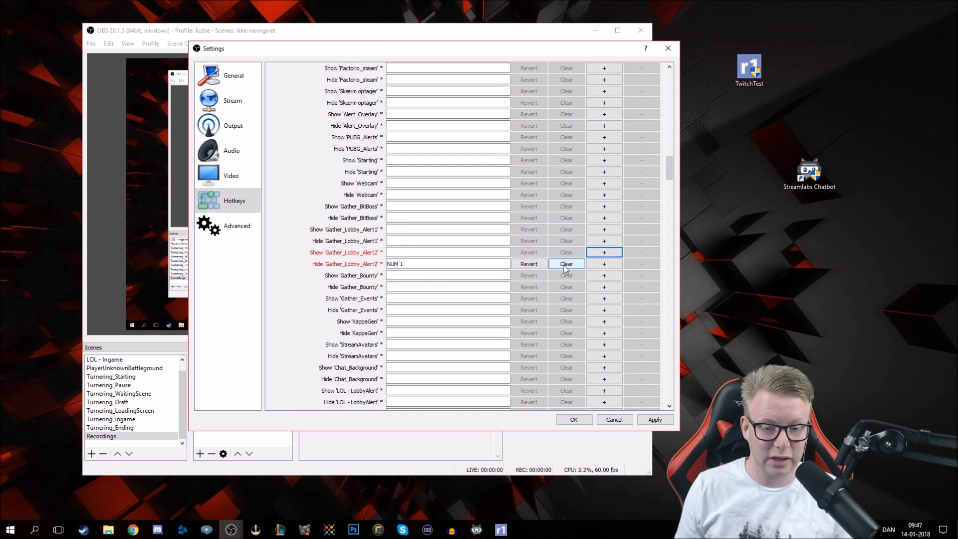
left_click(566, 265)
Open the advanced settings and view the process priority options, keeping Normal
left_click(230, 226)
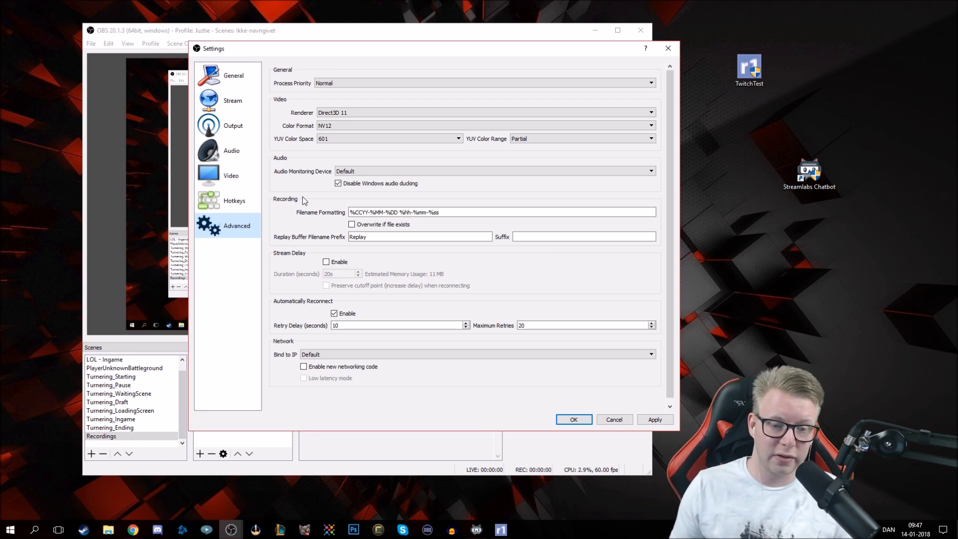
left_click(346, 84)
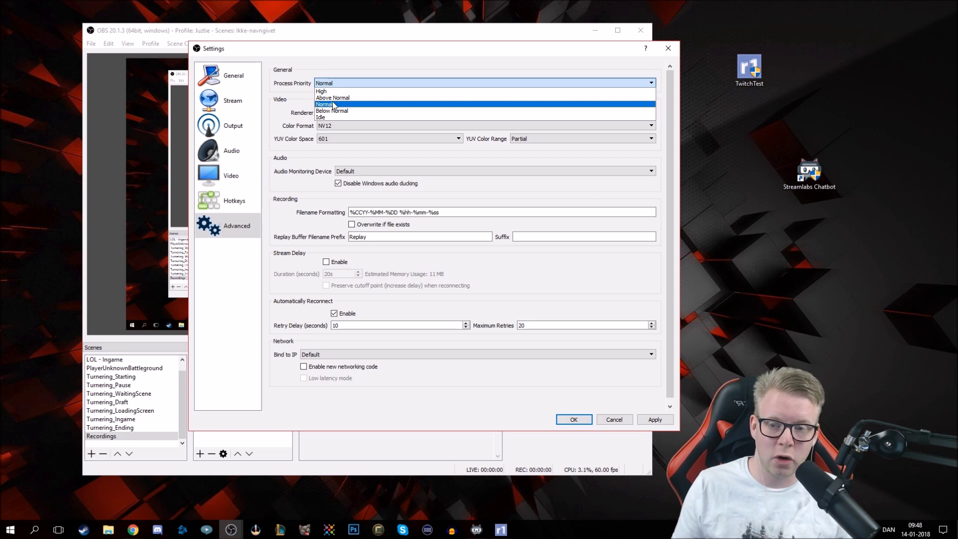
left_click(333, 104)
left_click(322, 83)
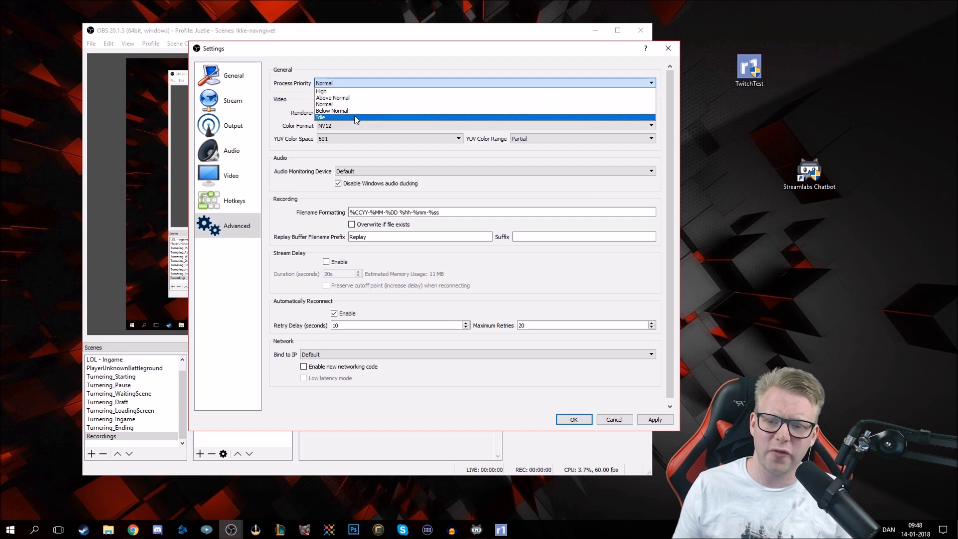
left_click(338, 103)
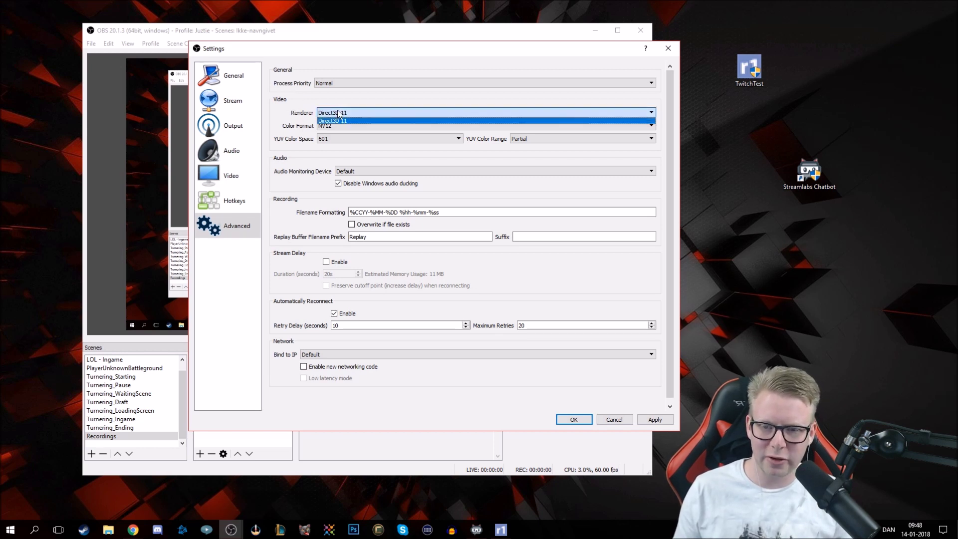
View the color format and YUV color space options, keeping NV12 and 601
left_click(339, 127)
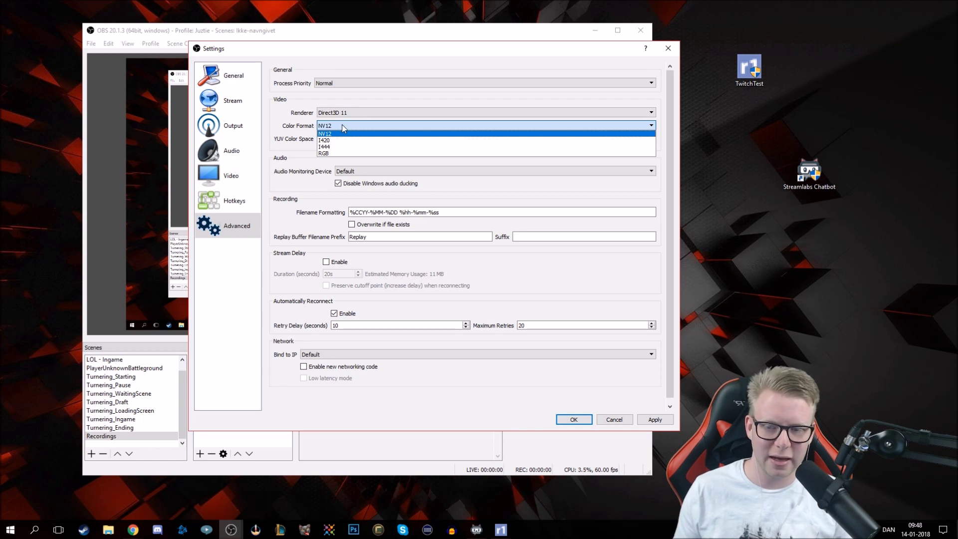
left_click(343, 126)
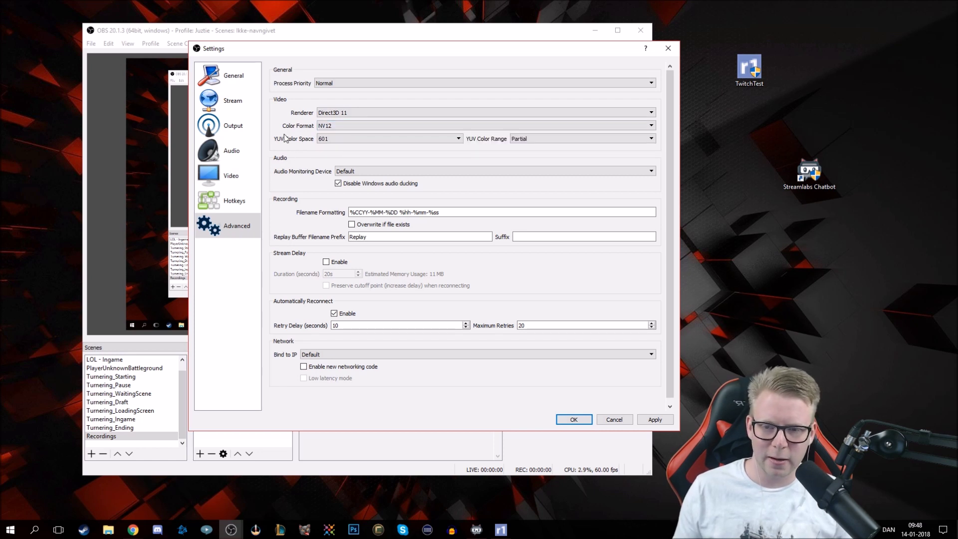
left_click(327, 140)
left_click(329, 153)
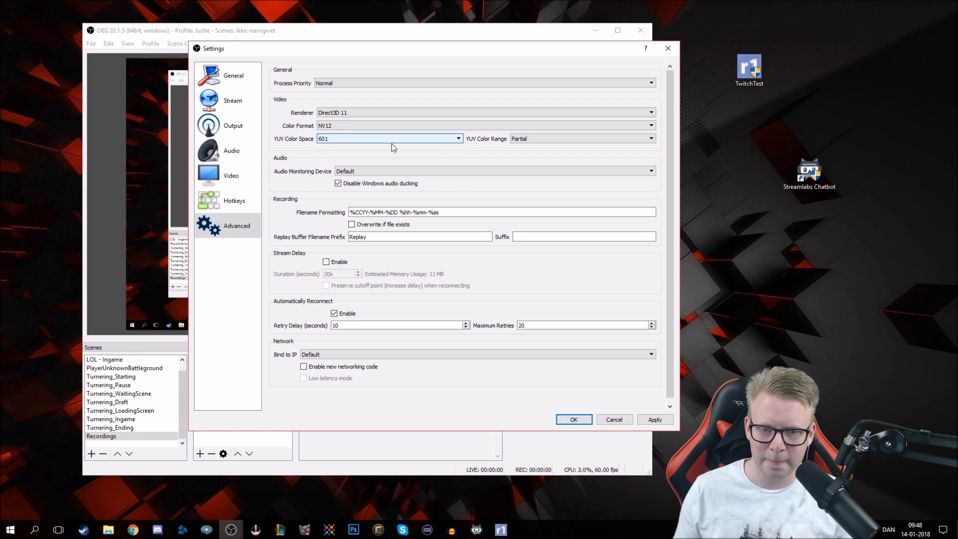
Try Full as the YUV color range and set it back to Partial
left_click(532, 140)
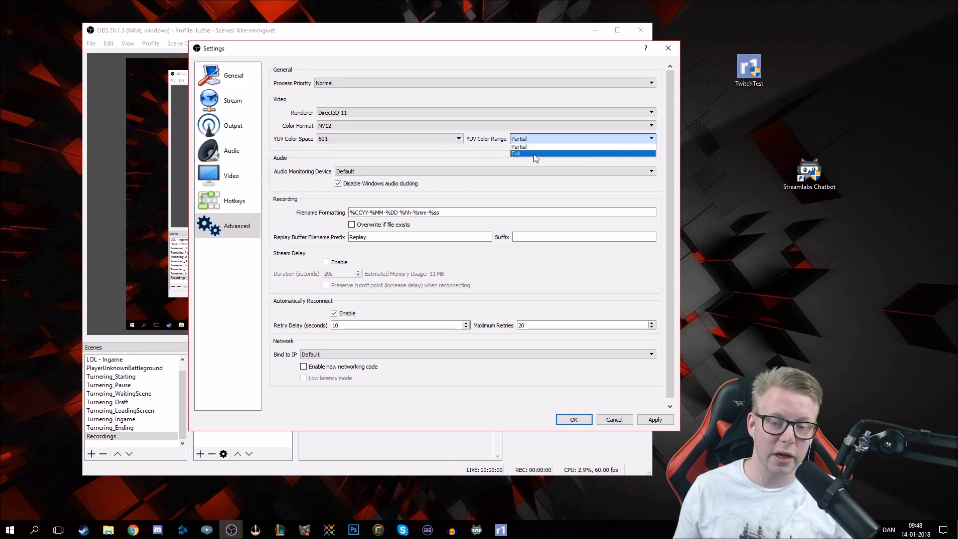
left_click(536, 158)
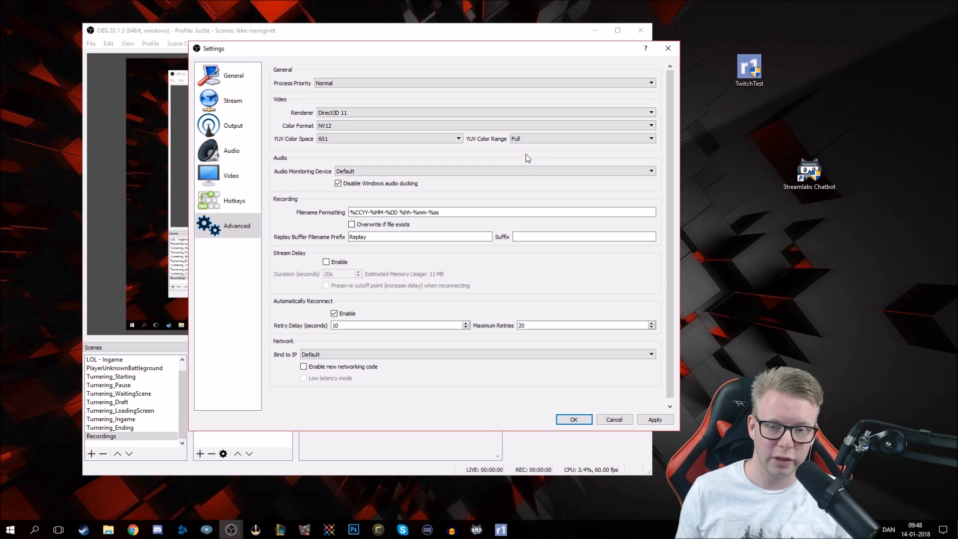
left_click(541, 138)
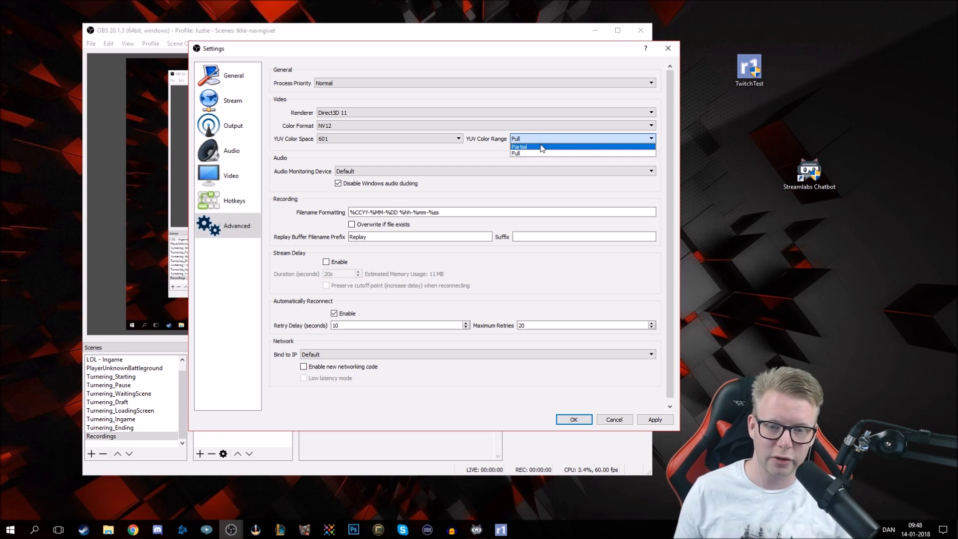
left_click(539, 154)
left_click(524, 138)
left_click(519, 147)
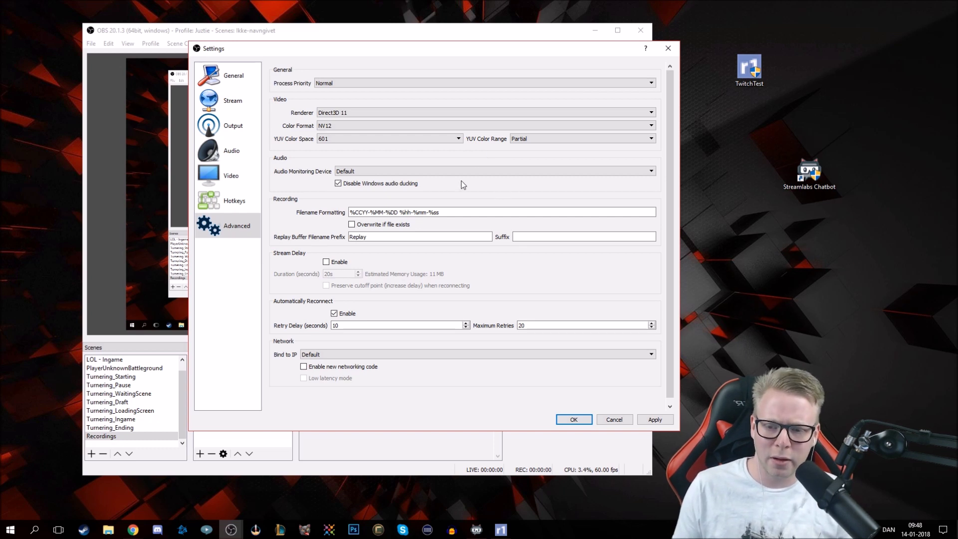
View the audio monitoring device options, keeping Default, and check the playback devices in the Windows sound dialog before cancelling it
left_click(427, 170)
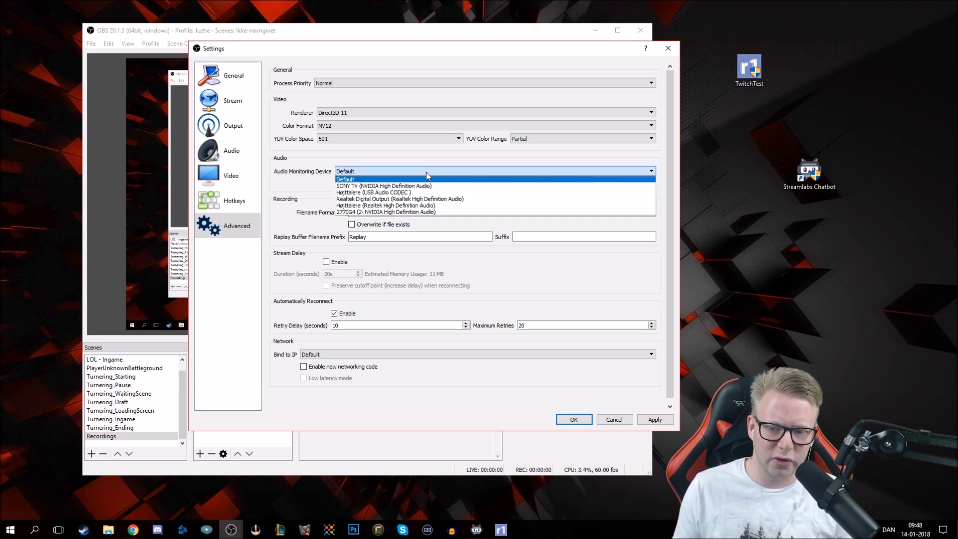
left_click(445, 157)
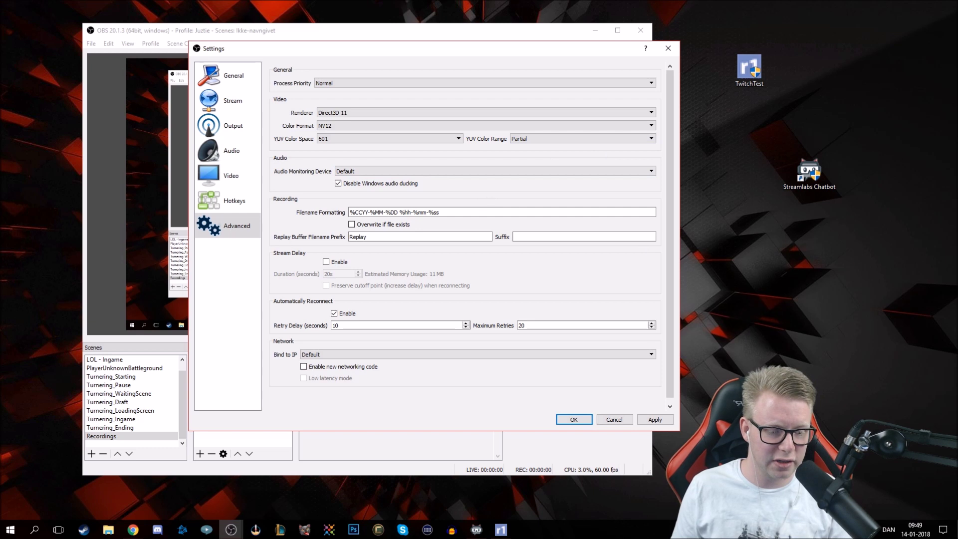
right_click(873, 530)
left_click(869, 462)
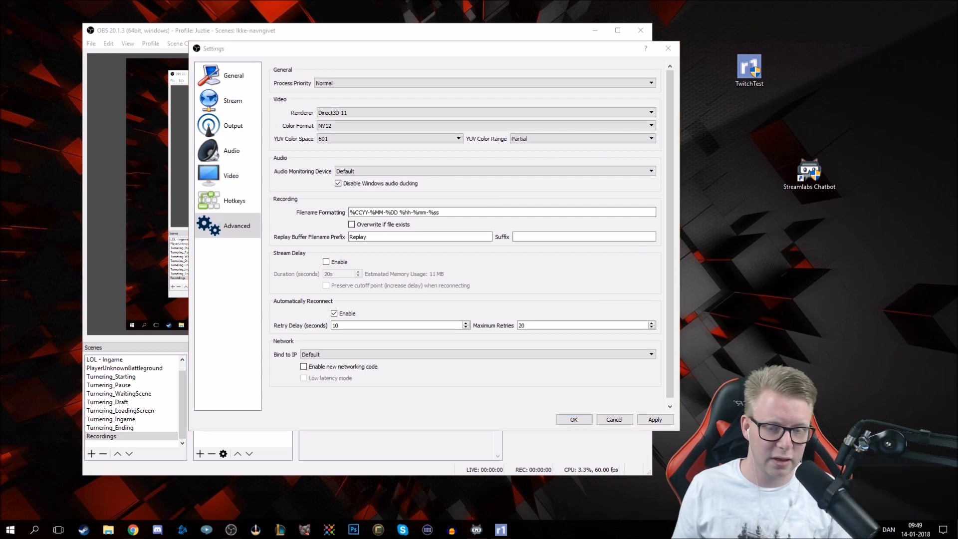
left_click(949, 349)
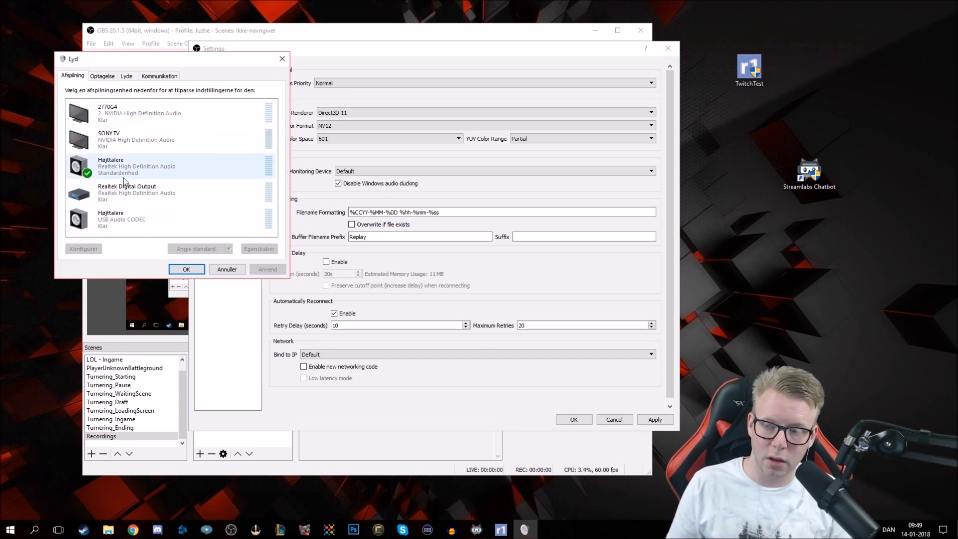
left_click(127, 192)
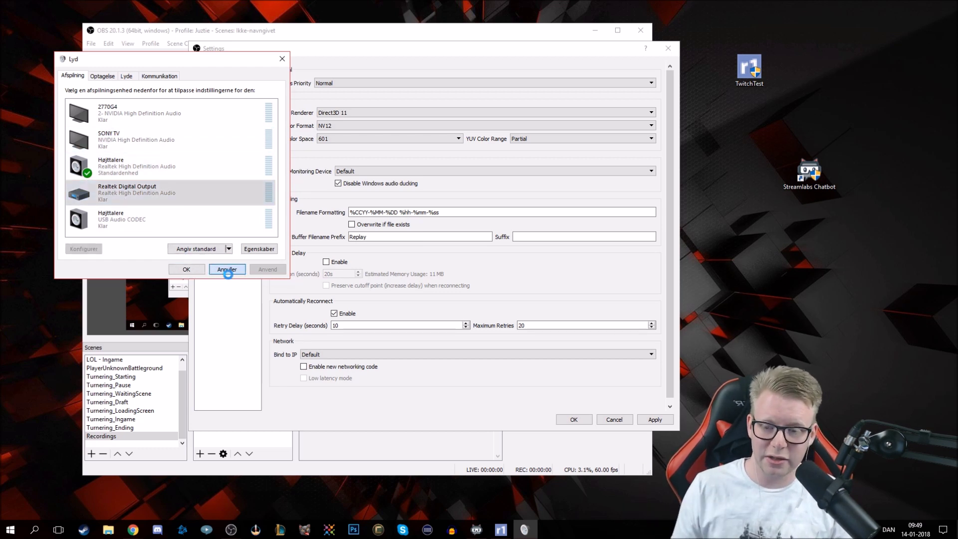
left_click(227, 270)
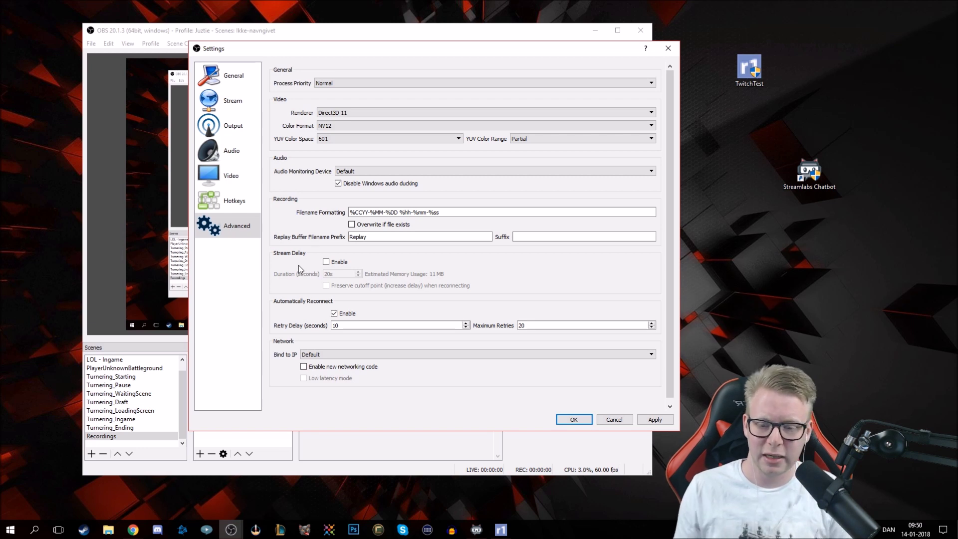
Enable stream delay, set its duration to 60 seconds, and disable stream delay again
left_click(326, 261)
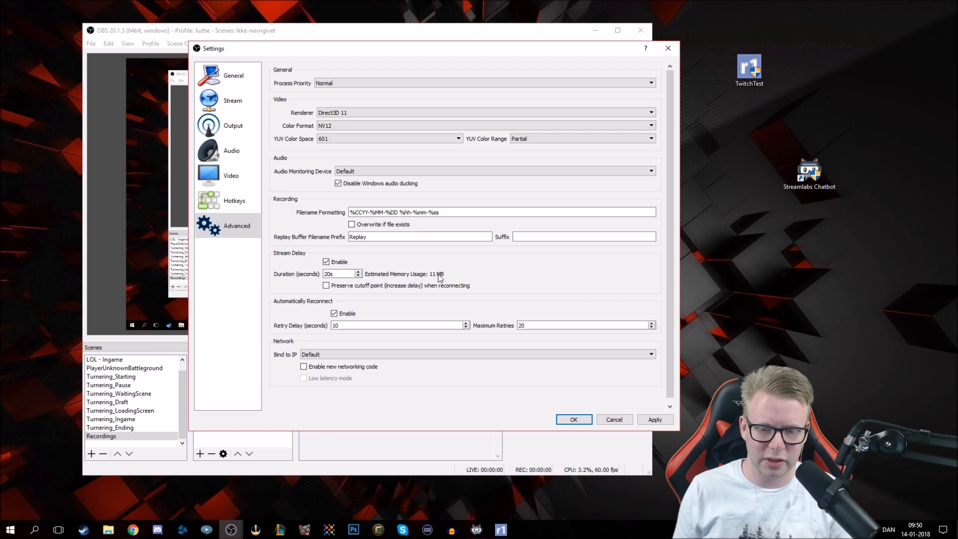
double_click(354, 274)
type("60")
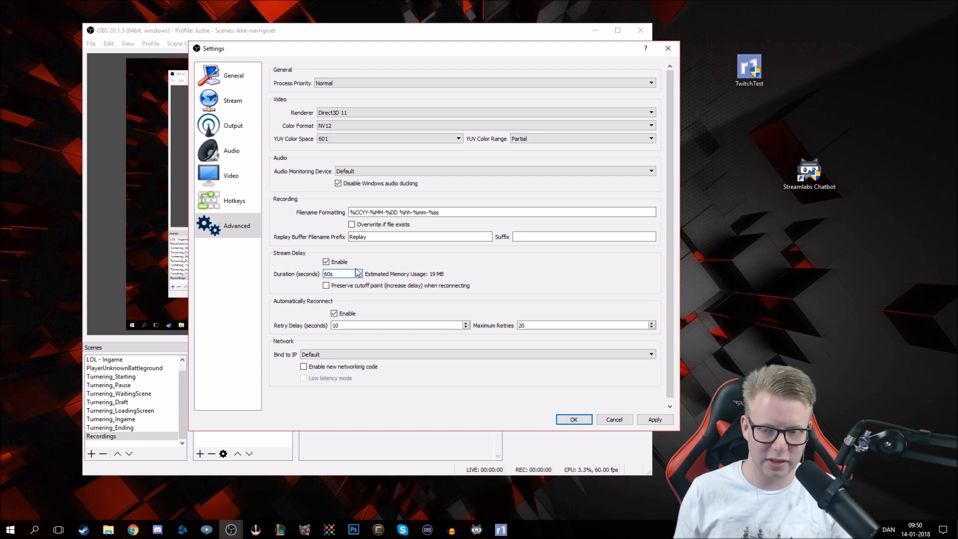
left_click(327, 262)
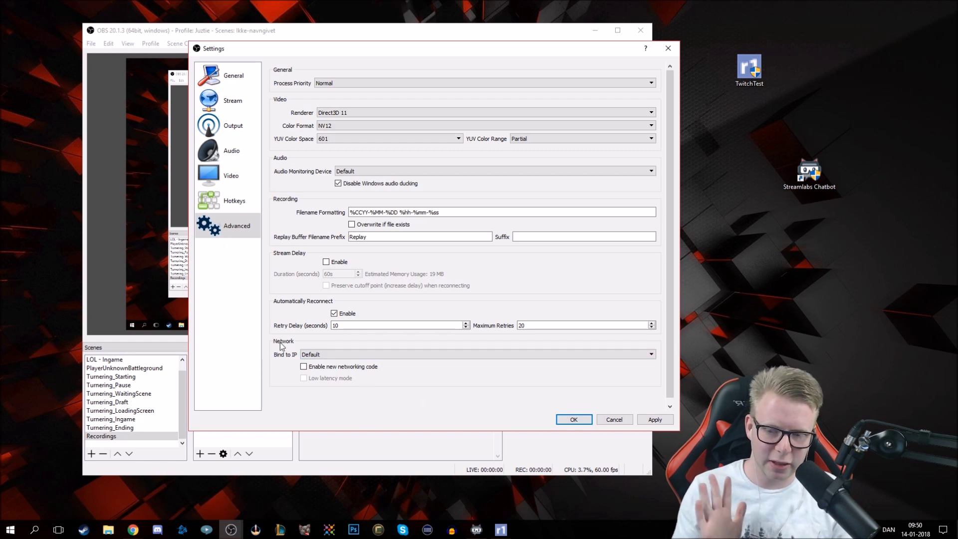
View the network Bind to IP options, keeping Default, and examine the automatic reconnect retry delay
left_click(325, 355)
left_click(330, 355)
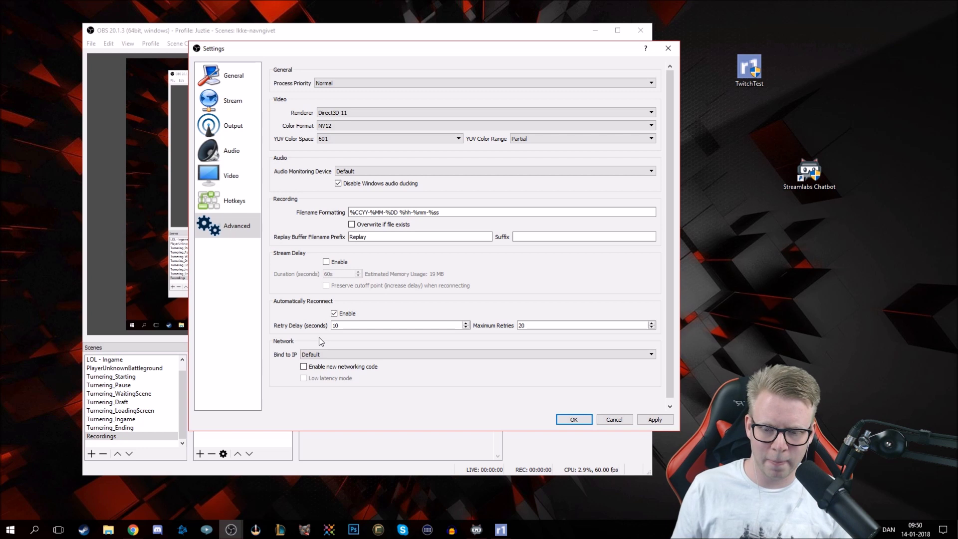
left_click(329, 354)
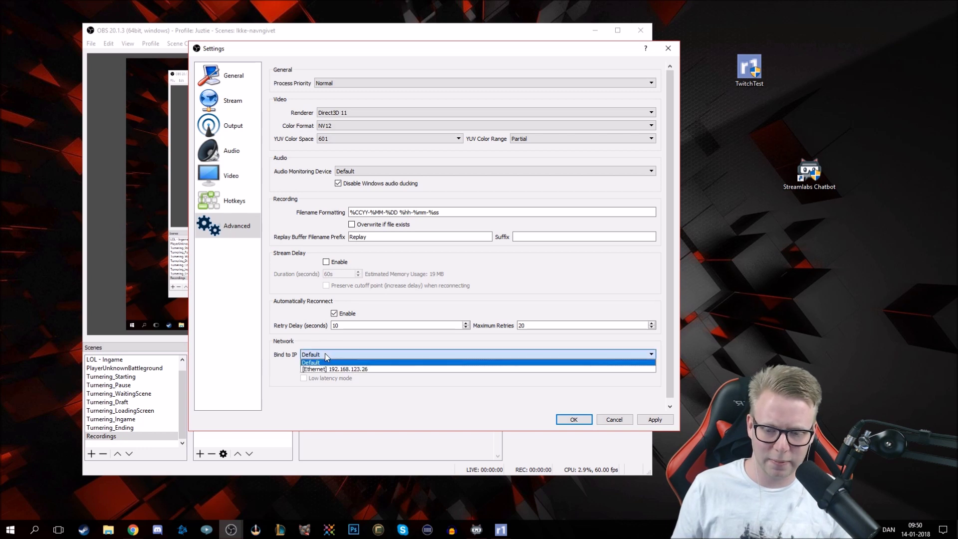
left_click(362, 362)
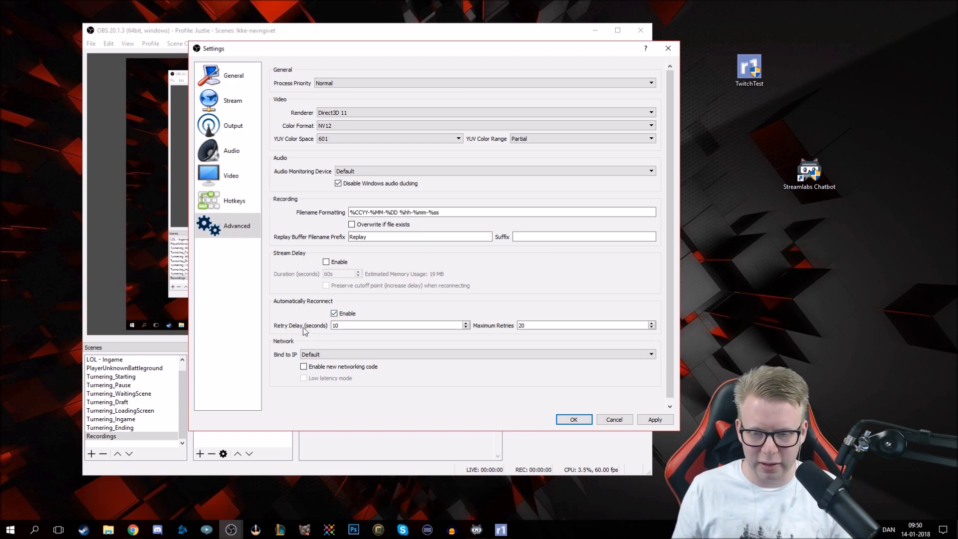
double_click(336, 326)
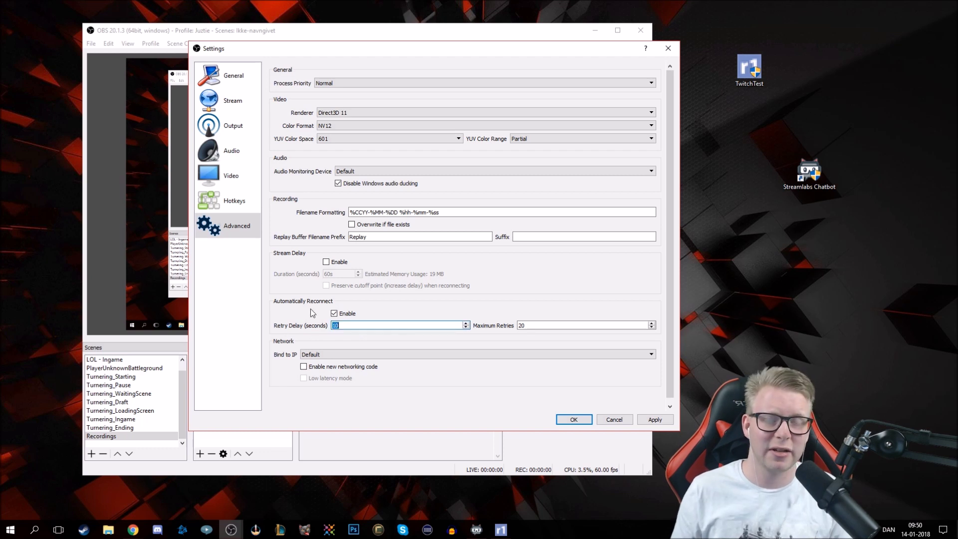
left_click(349, 326)
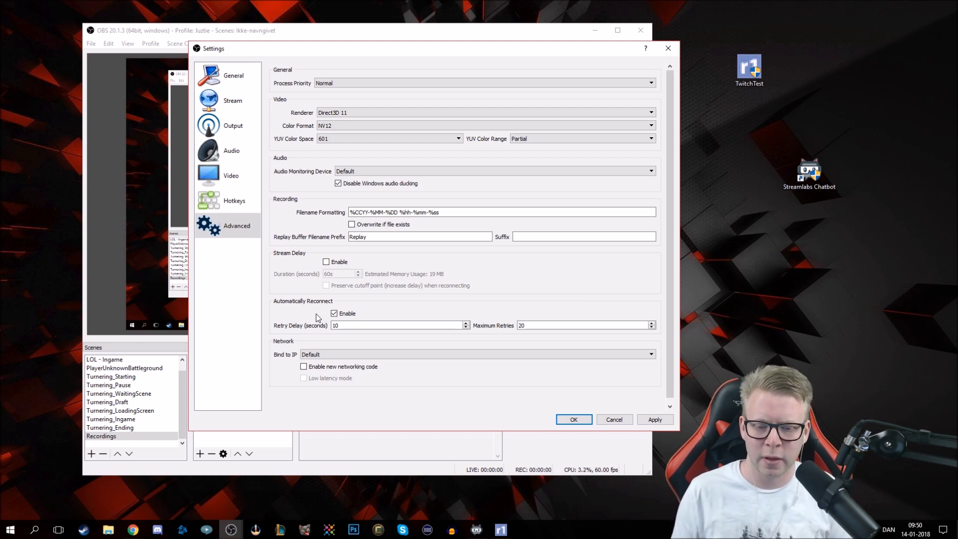
Examine the automatic reconnect retry delay and maximum retries, and close the settings without saving
left_click(346, 326)
left_click_drag(346, 325, 293, 326)
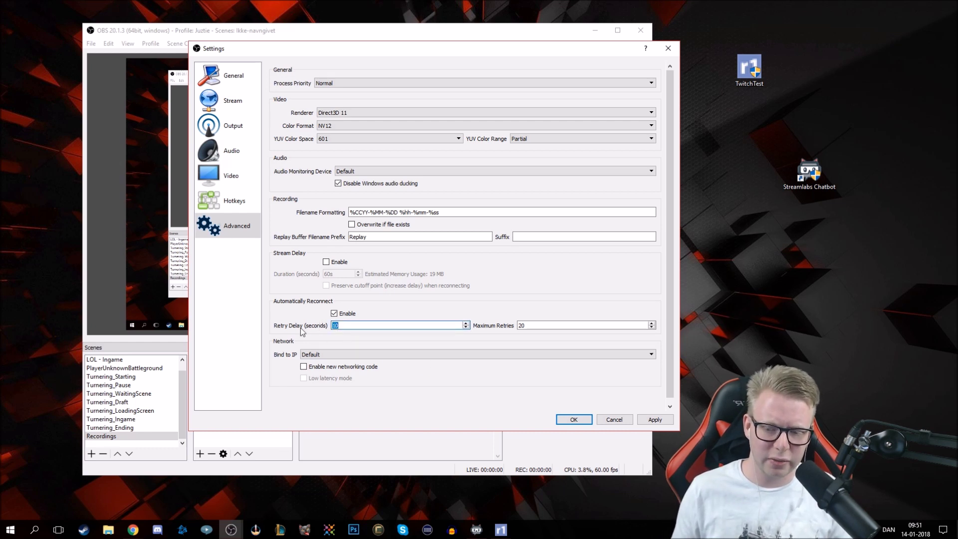
left_click_drag(533, 326, 518, 320)
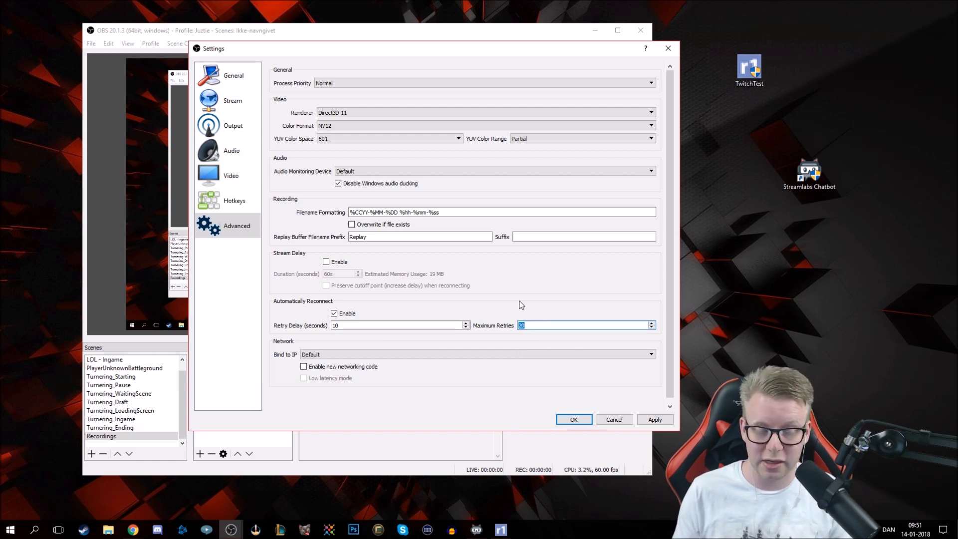
left_click(520, 302)
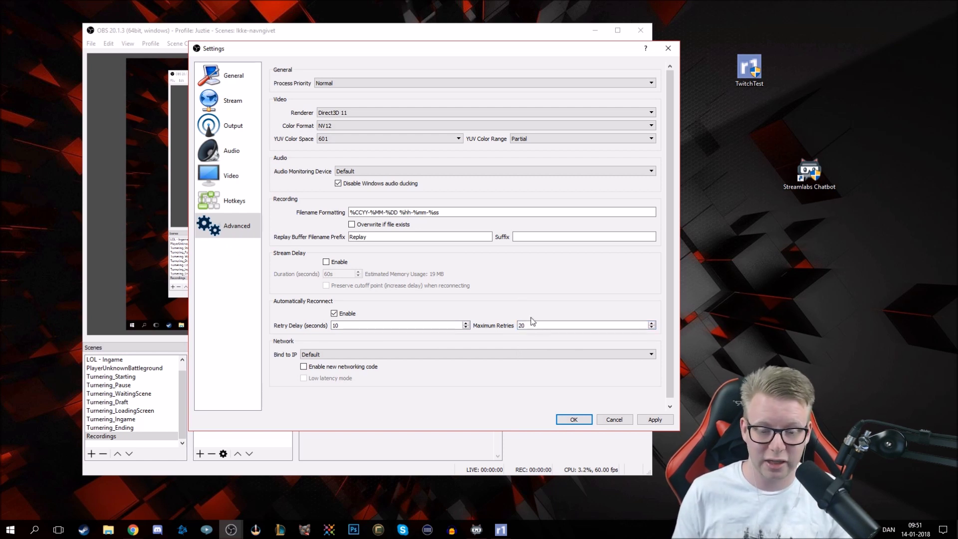
left_click(616, 422)
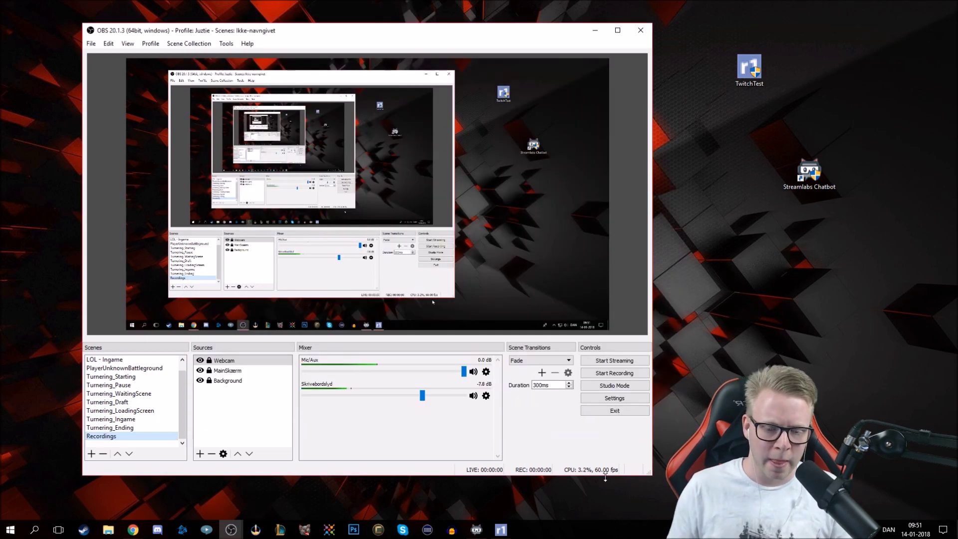
Move the TwitchTest desktop shortcut directly above the Streamlabs Chatbot shortcut
left_click_drag(749, 68, 809, 120)
left_click(722, 178)
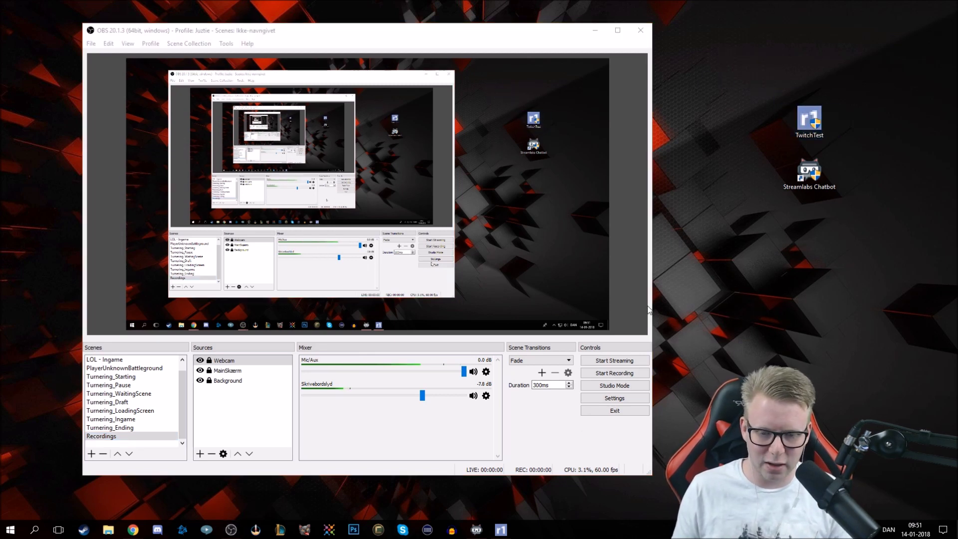
View the scene list and the scene transition options, keeping Fade
scroll(146, 400, "up", 1)
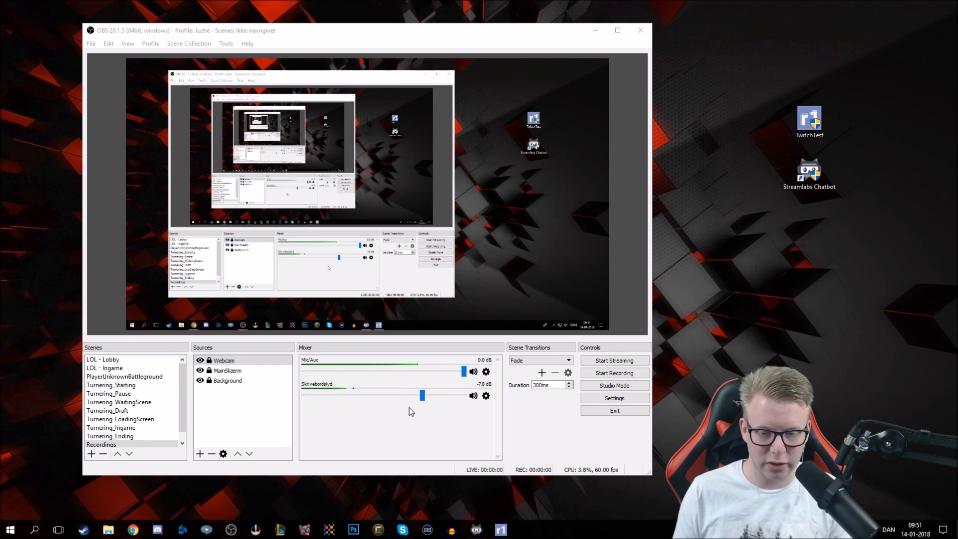
left_click(535, 362)
left_click(532, 358)
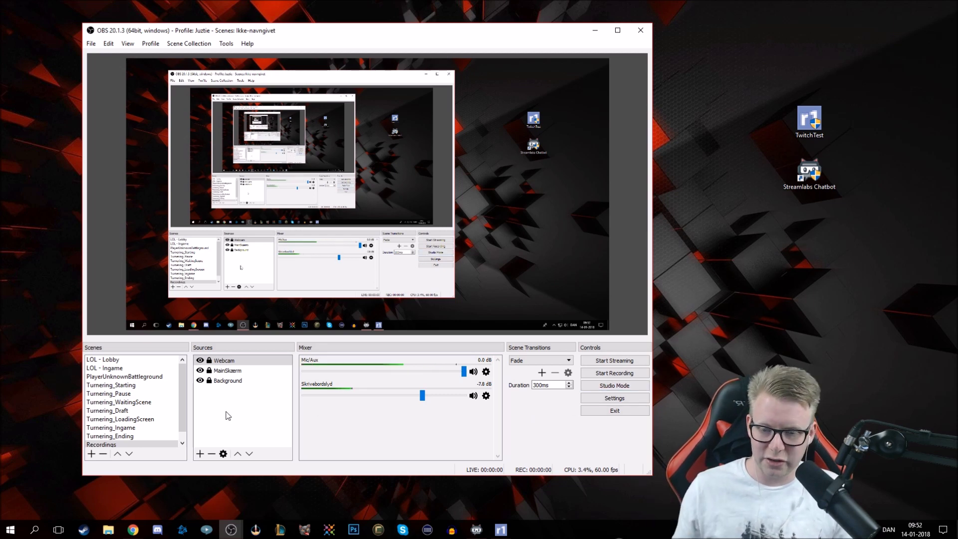
Add a new scene named Youtube_OBSVideo
scroll(125, 431, "down", 1)
left_click(91, 453)
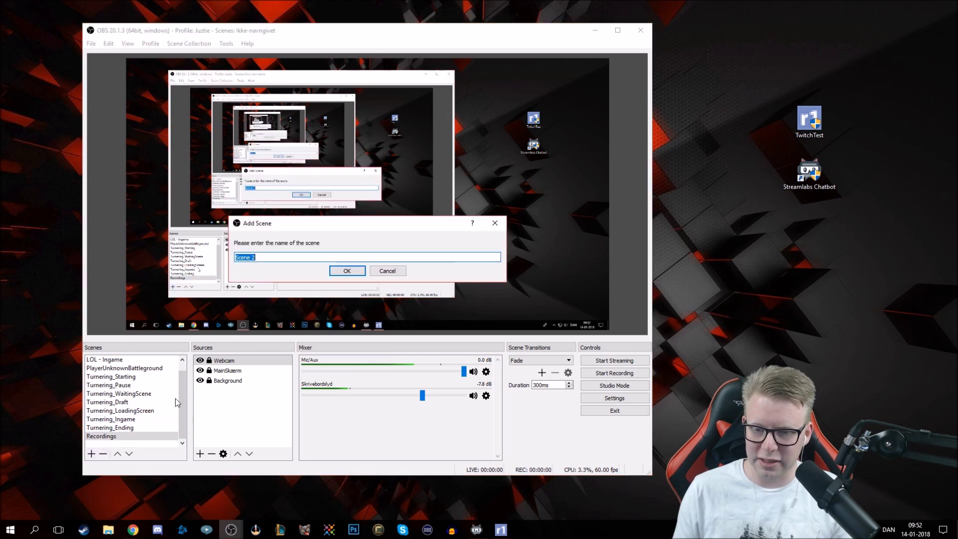
type("Youtube_")
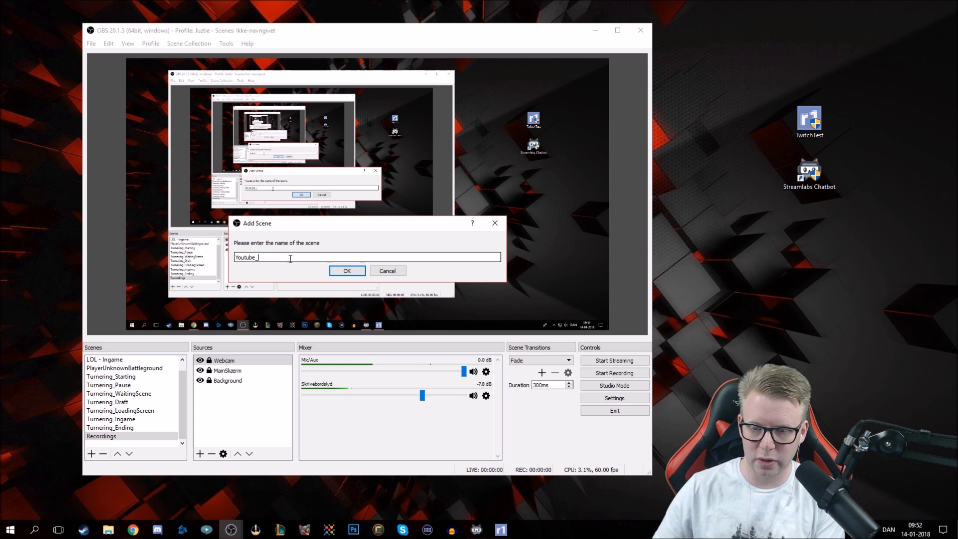
type("OBSVideo")
key("Return")
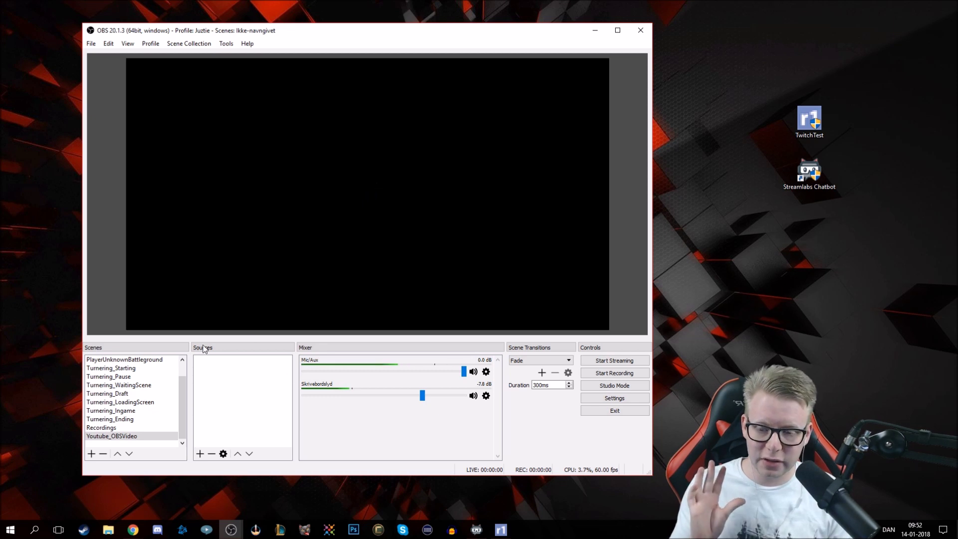
right_click(215, 370)
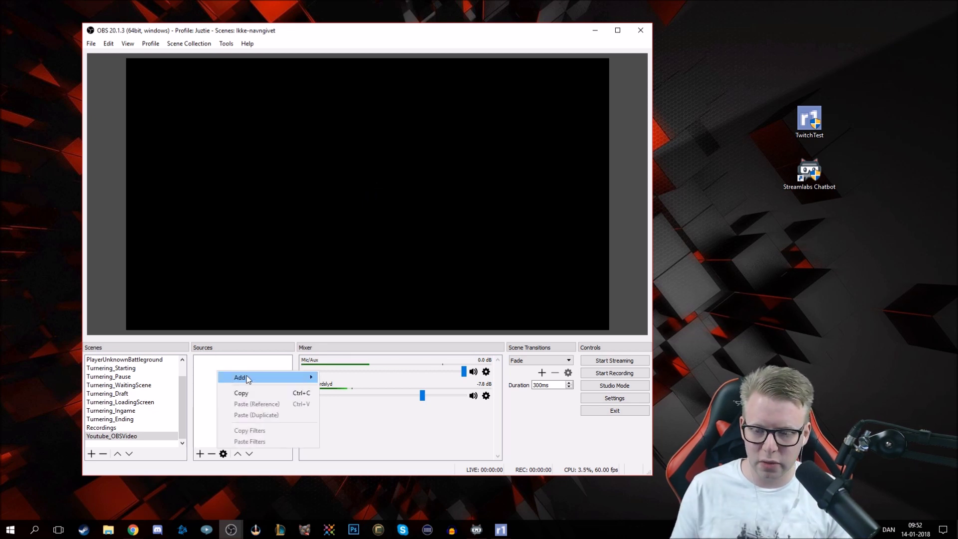
mouse_move(248, 380)
key("Escape")
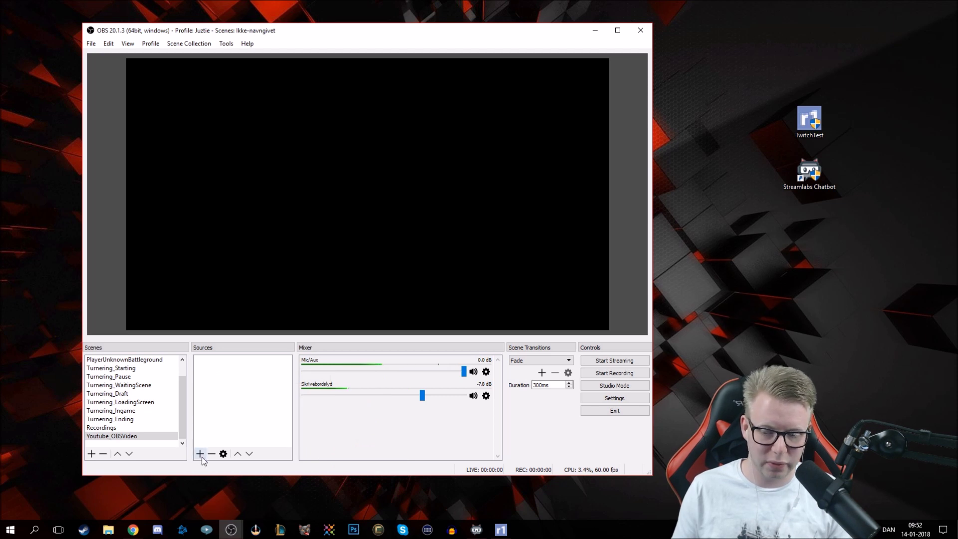
Try to add a new image source and browse for its image file, then cancel and discard the source
right_click(225, 366)
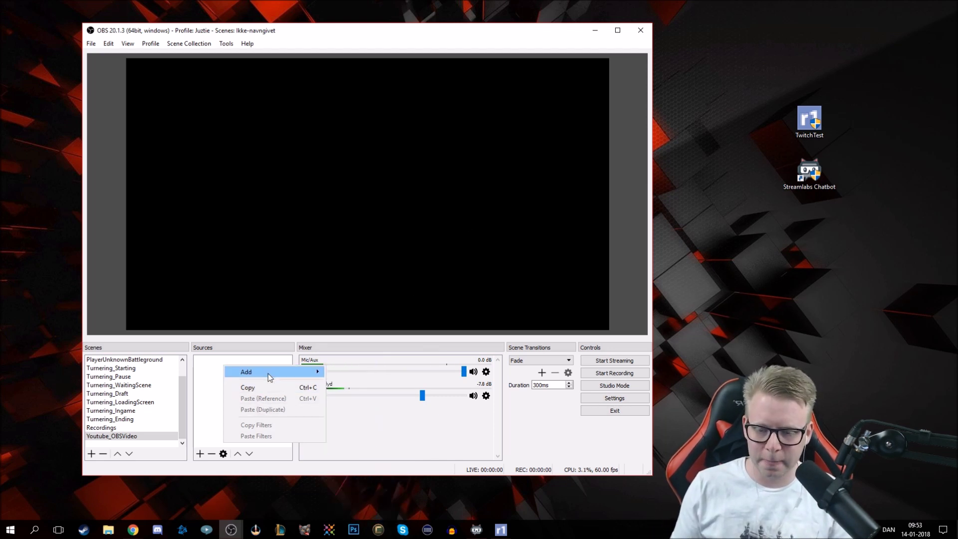
left_click(372, 440)
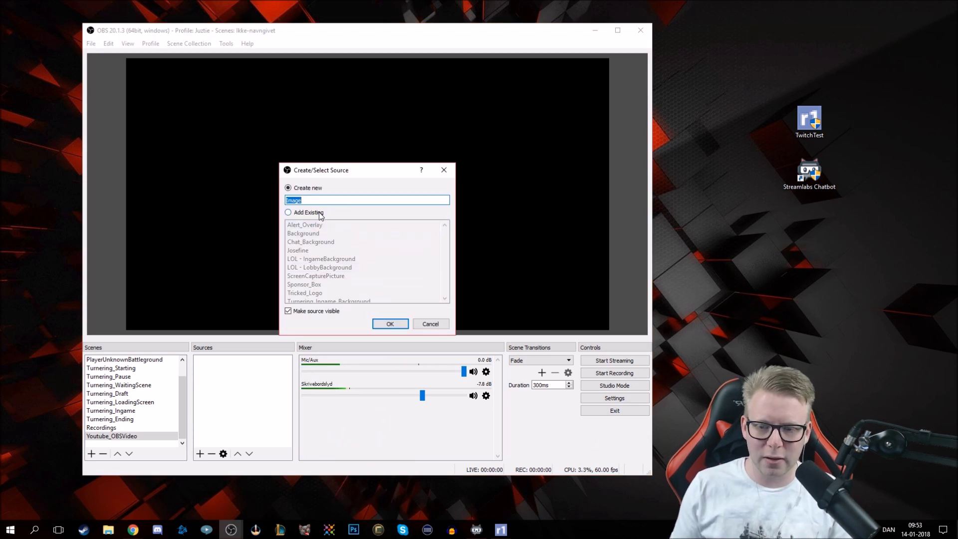
left_click(389, 324)
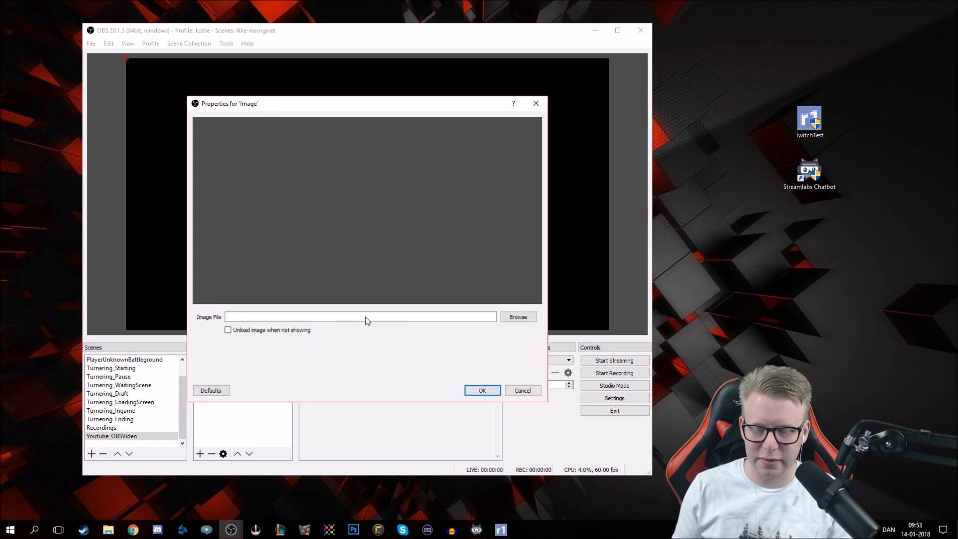
left_click(509, 319)
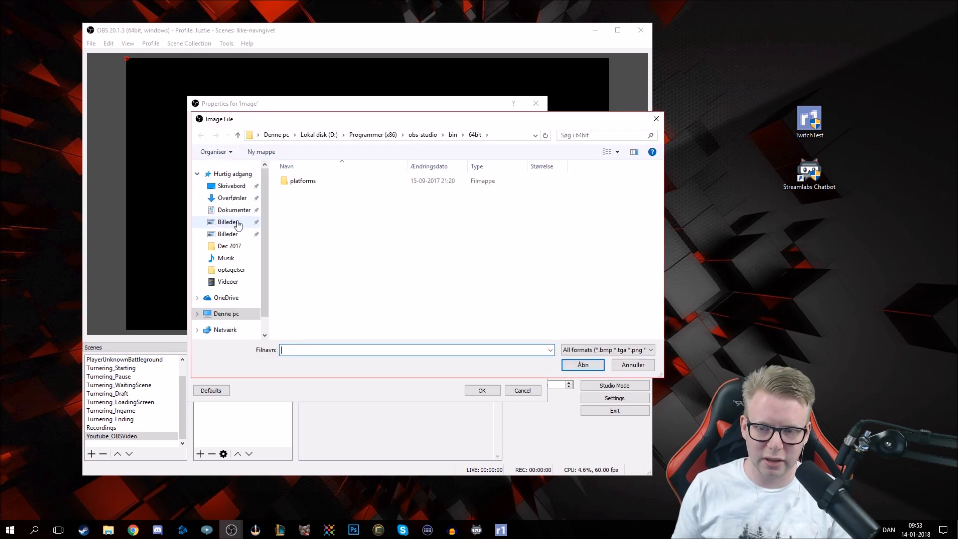
scroll(229, 270, "down", 2)
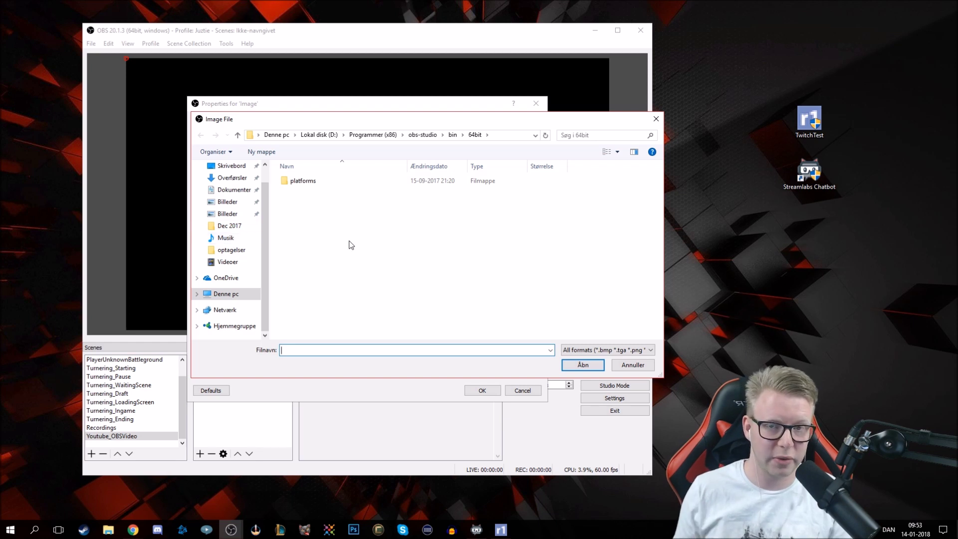
left_click(657, 119)
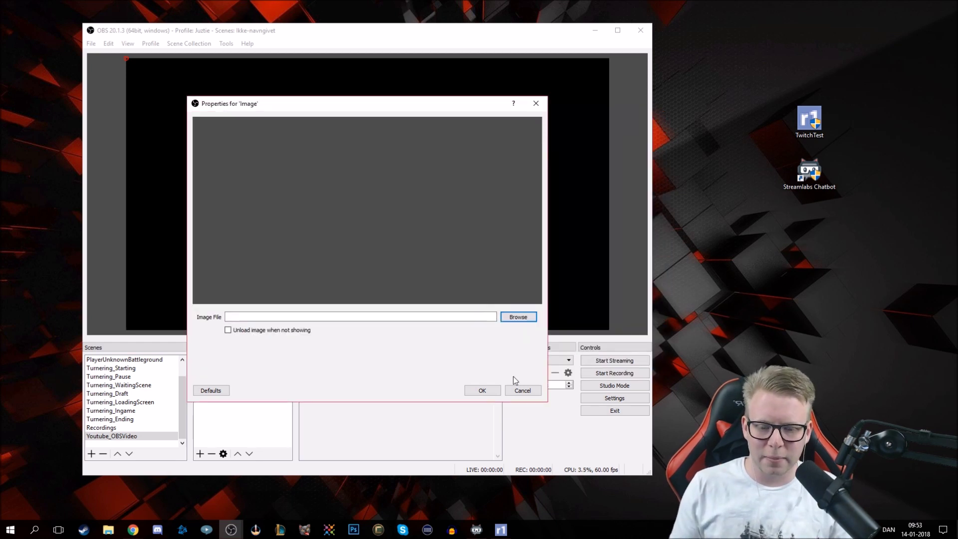
left_click(519, 390)
key("Delete")
key("Return")
Add the existing image source Background to the Youtube_OBSVideo scene
right_click(229, 359)
mouse_move(251, 367)
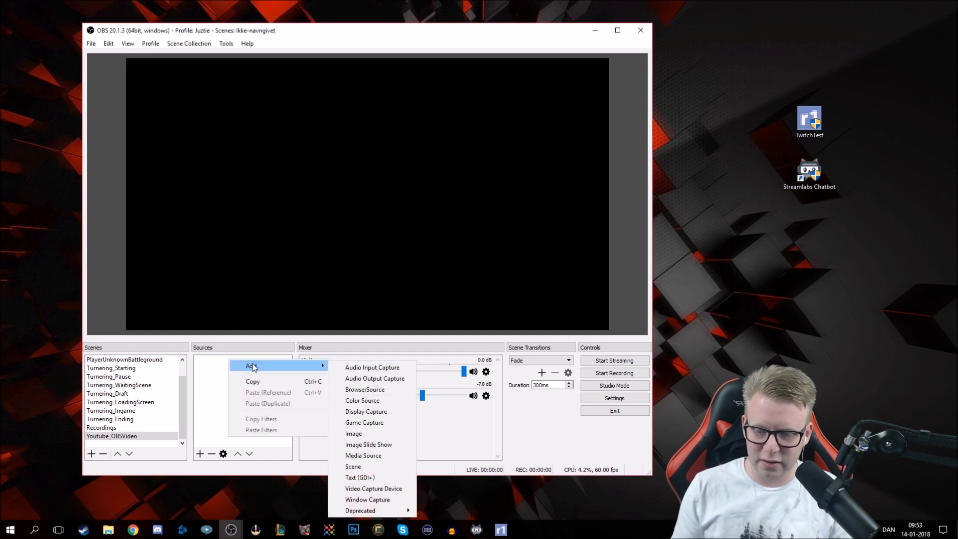
left_click(357, 432)
left_click(308, 214)
scroll(341, 282, "down", 5)
scroll(342, 284, "up", 5)
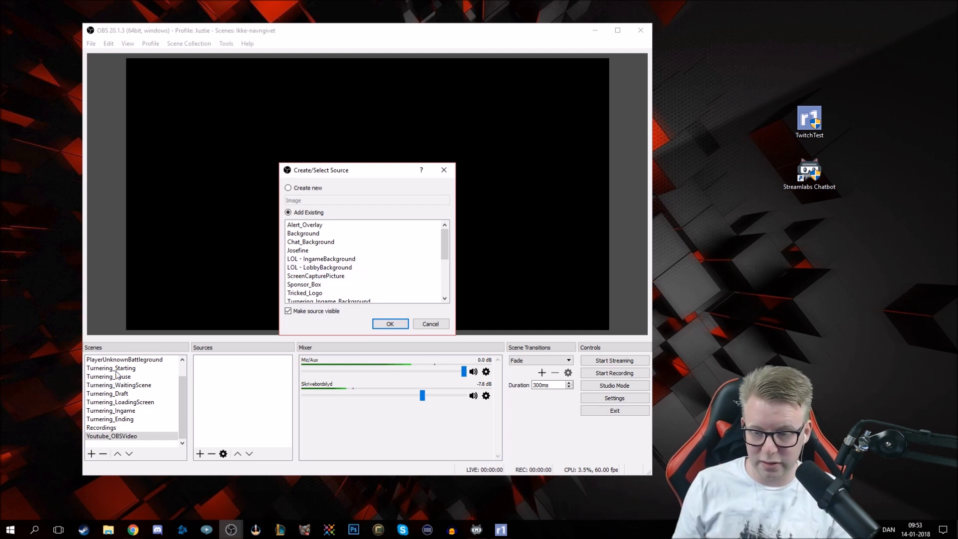
left_click(329, 233)
left_click(385, 323)
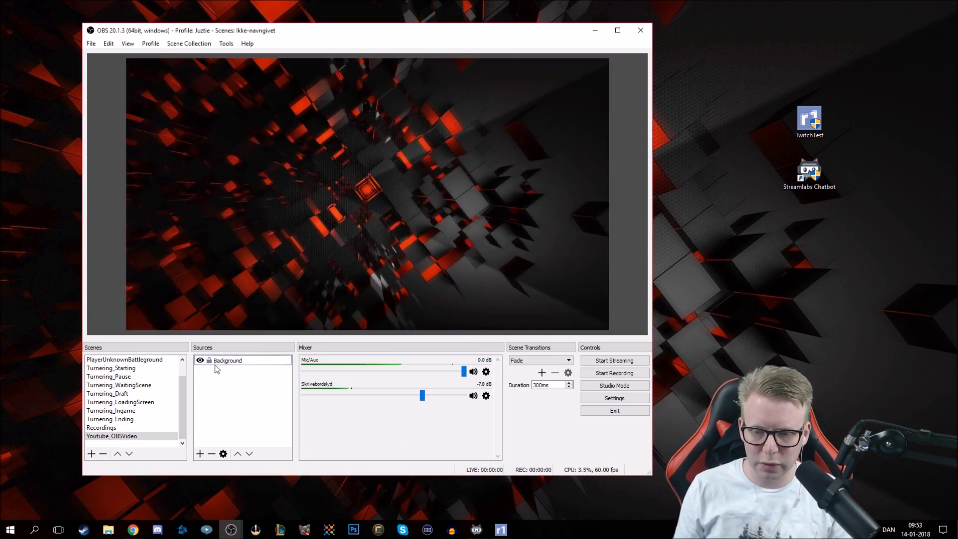
Try locking the Background source and unlock it again
left_click(222, 396)
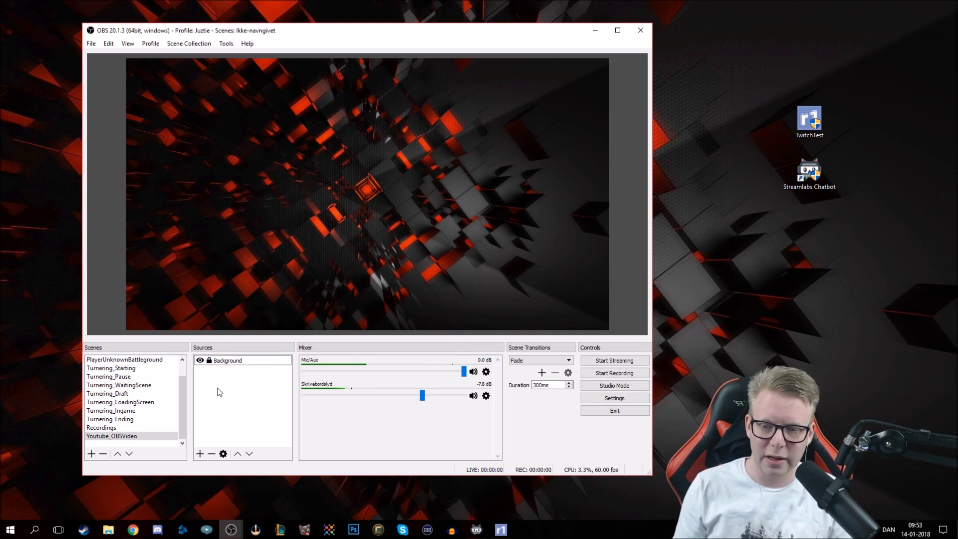
left_click(209, 360)
left_click(208, 360)
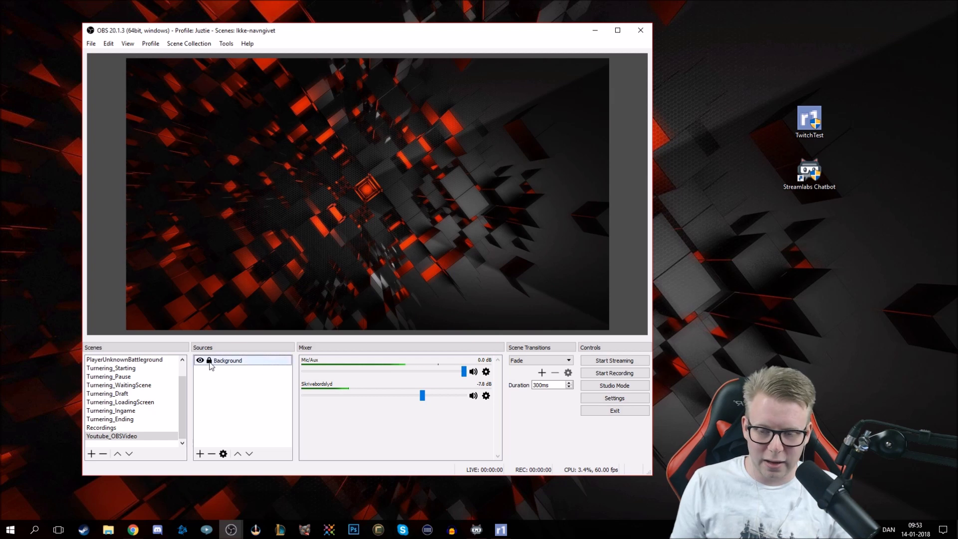
right_click(216, 372)
mouse_move(229, 379)
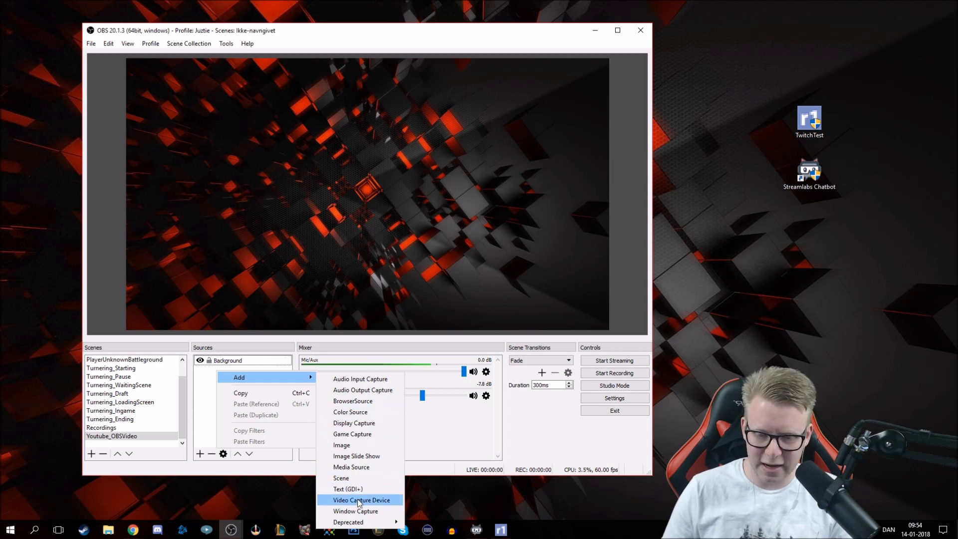
left_click(370, 428)
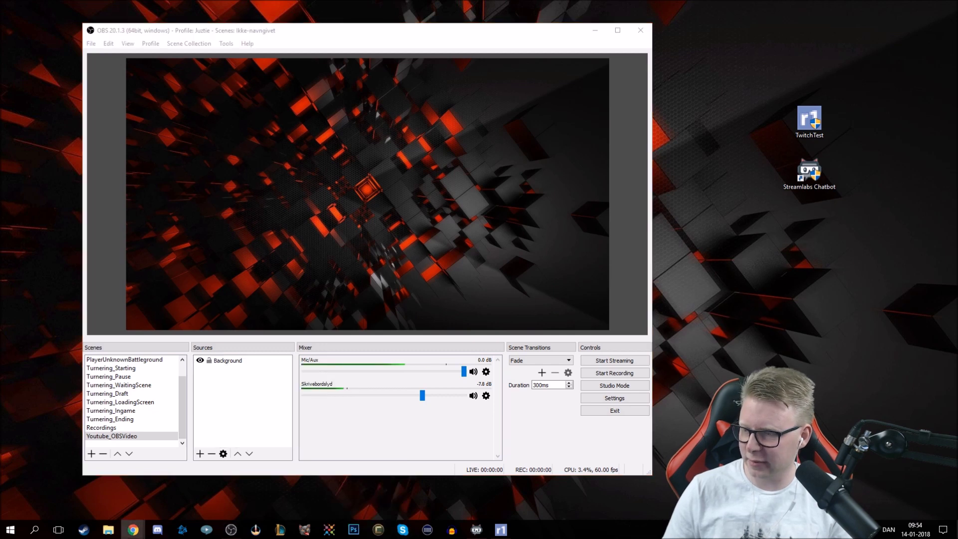
Add a new Game Capture source named Pokemon to the Youtube_OBSVideo scene
right_click(212, 380)
mouse_move(280, 385)
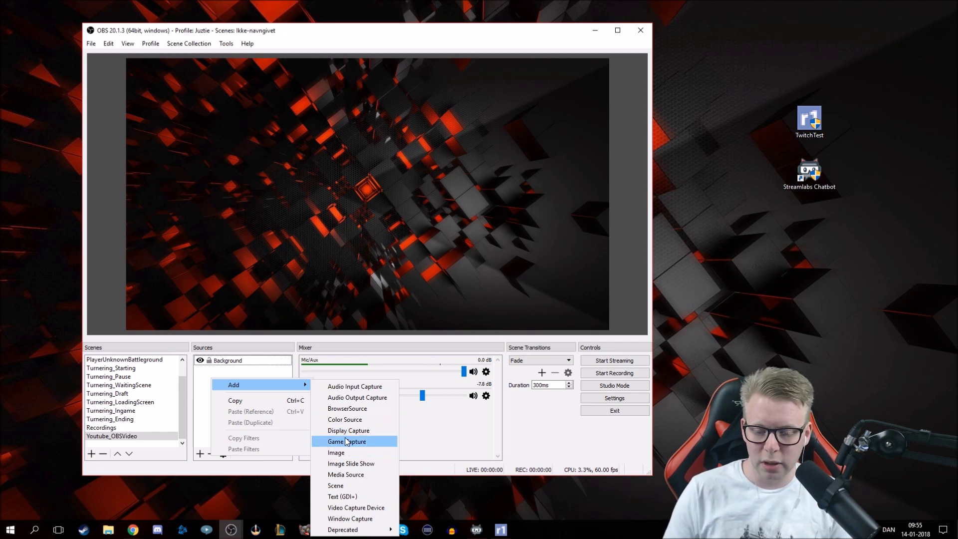
left_click(361, 443)
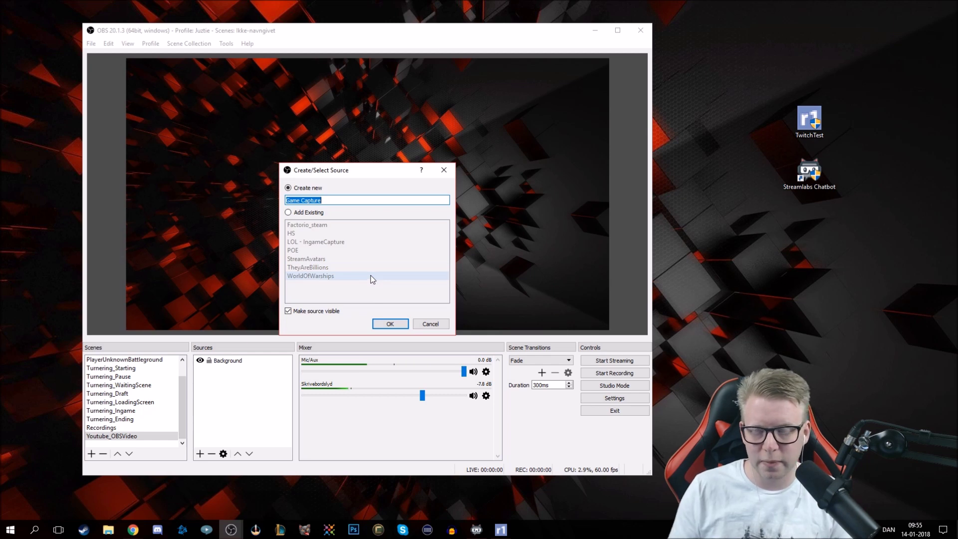
left_click(290, 212)
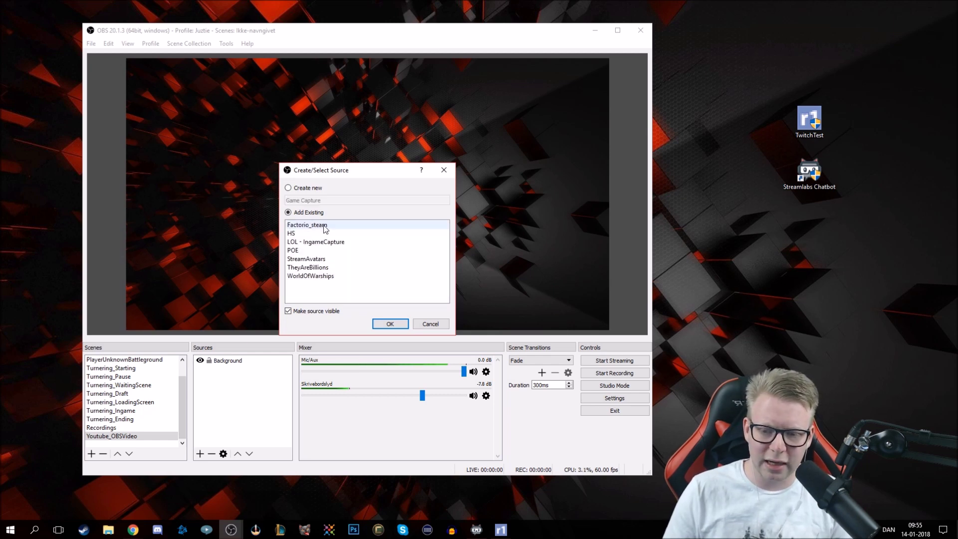
left_click(314, 188)
triple_click(332, 199)
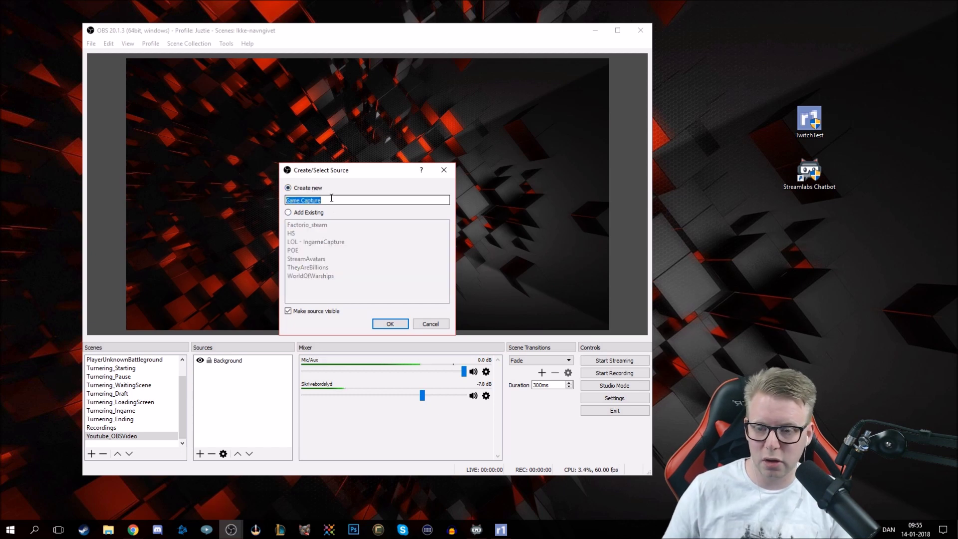
type("Pokemomn")
key("BackSpace")
key("BackSpace")
key("BackSpace")
key("BackSpace")
type("mon")
key("Return")
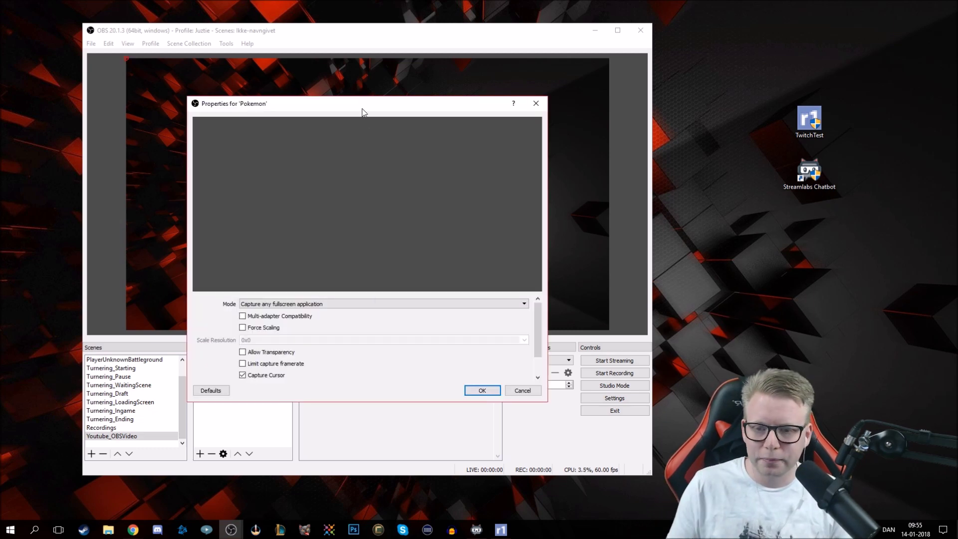
Set the Pokemon source's mode to Capture specific window and view the available windows without choosing one
left_click_drag(357, 103, 441, 66)
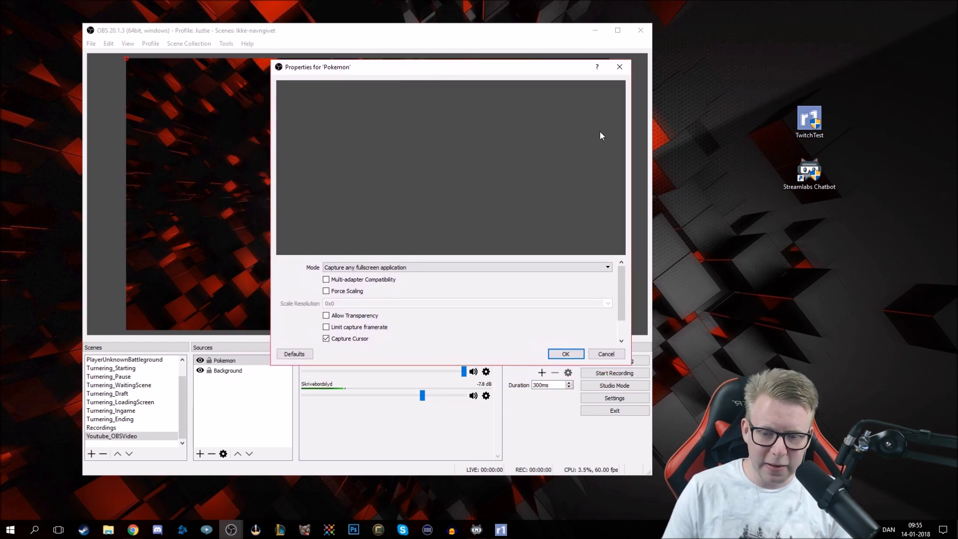
scroll(300, 274, "down", 2)
scroll(301, 276, "up", 2)
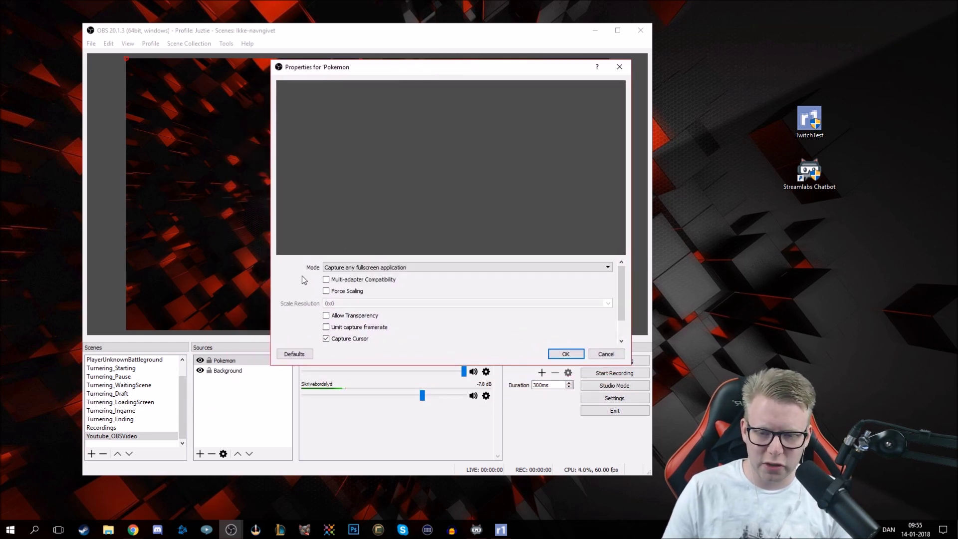
left_click(357, 270)
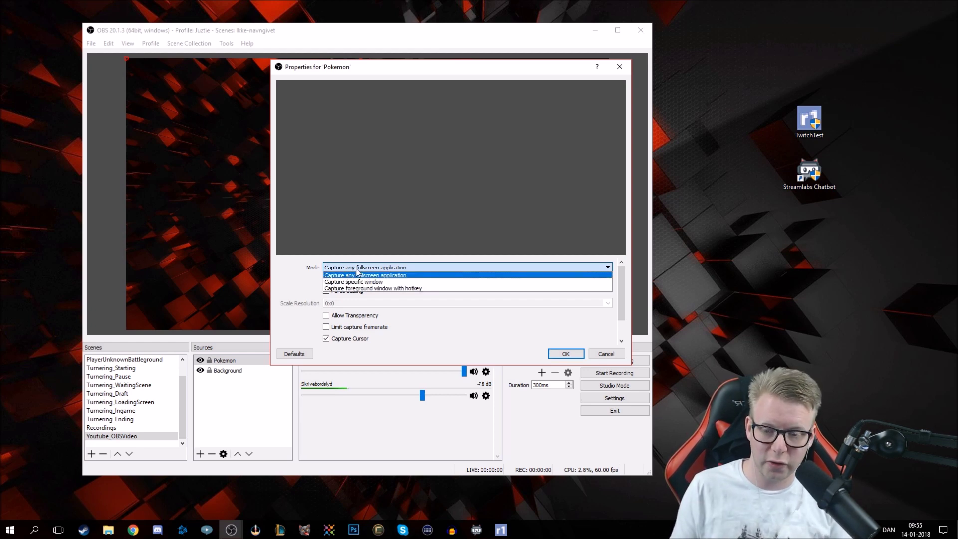
left_click(359, 282)
left_click(367, 256)
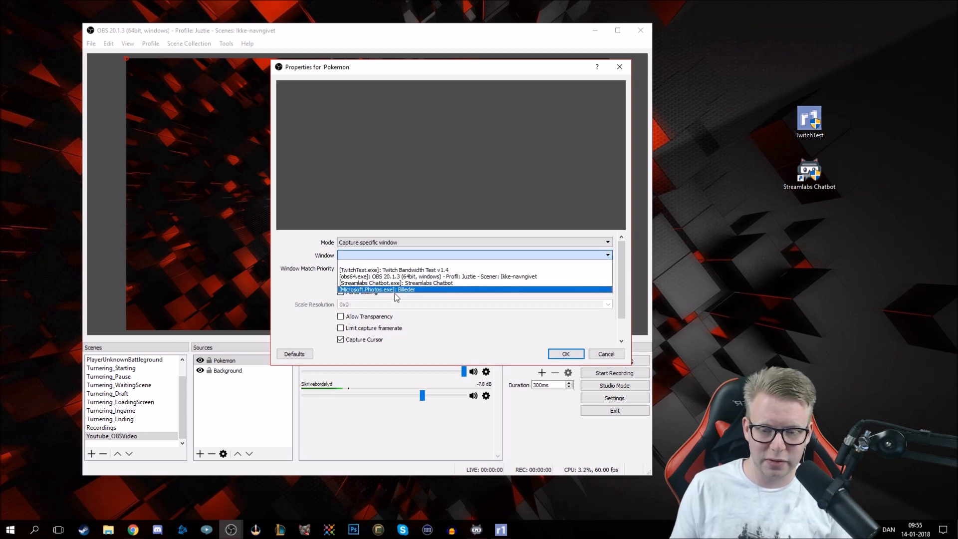
left_click(402, 254)
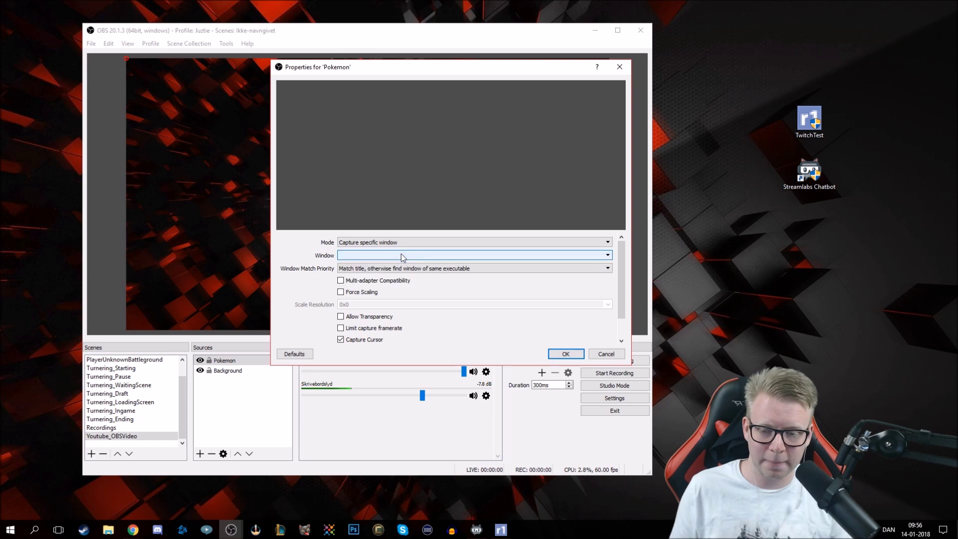
Review the Pokemon capture options, switch Capture Cursor off and back on, and accept the source's properties
scroll(306, 292, "down", 2)
scroll(307, 299, "up", 2)
scroll(307, 284, "down", 1)
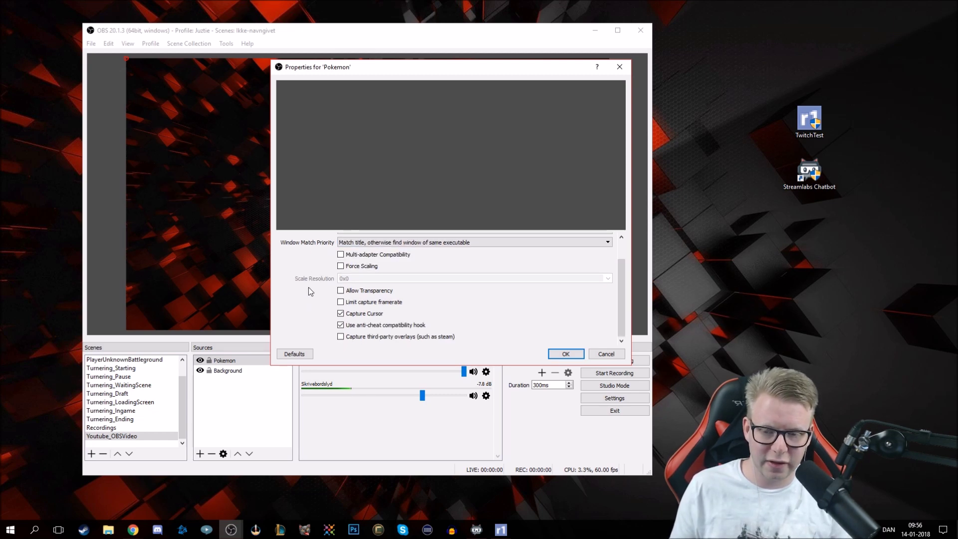
left_click(341, 313)
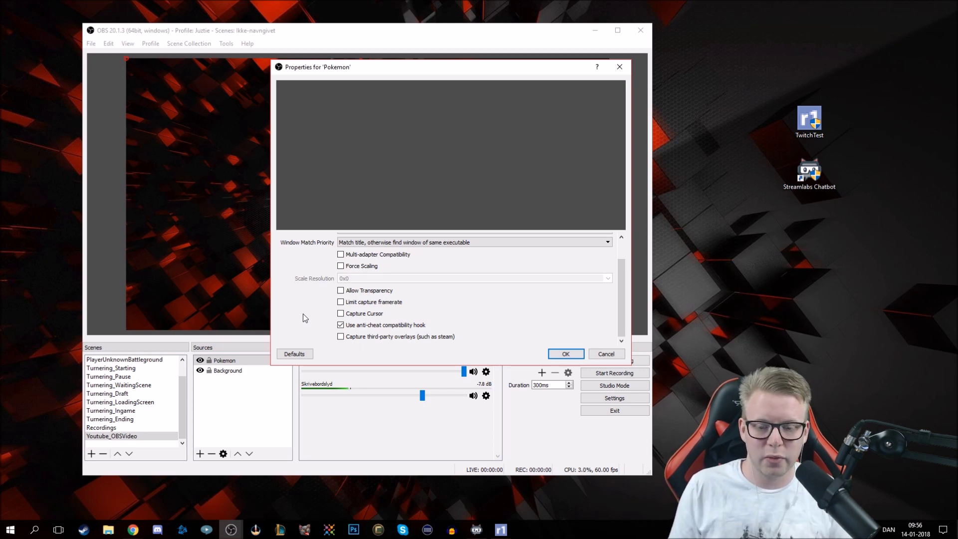
left_click(342, 314)
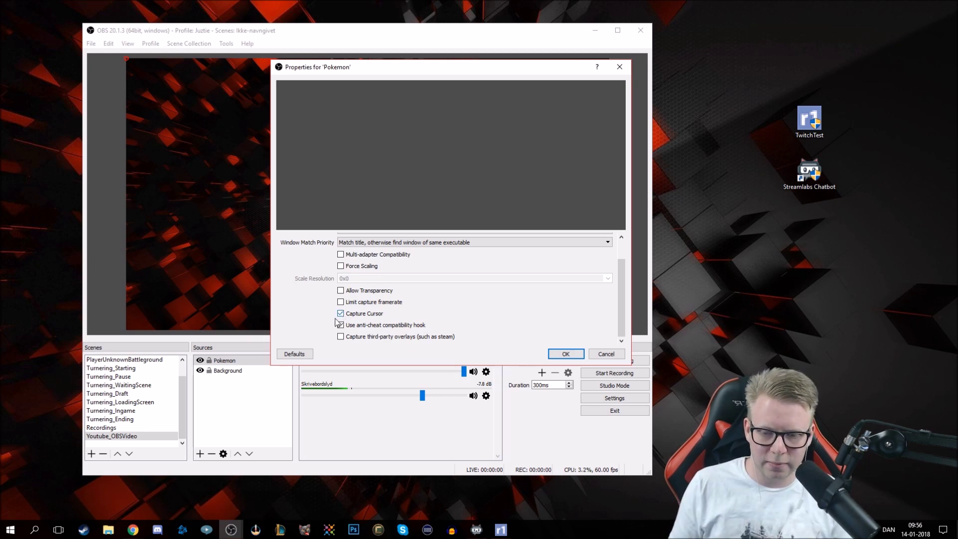
scroll(319, 321, "up", 2)
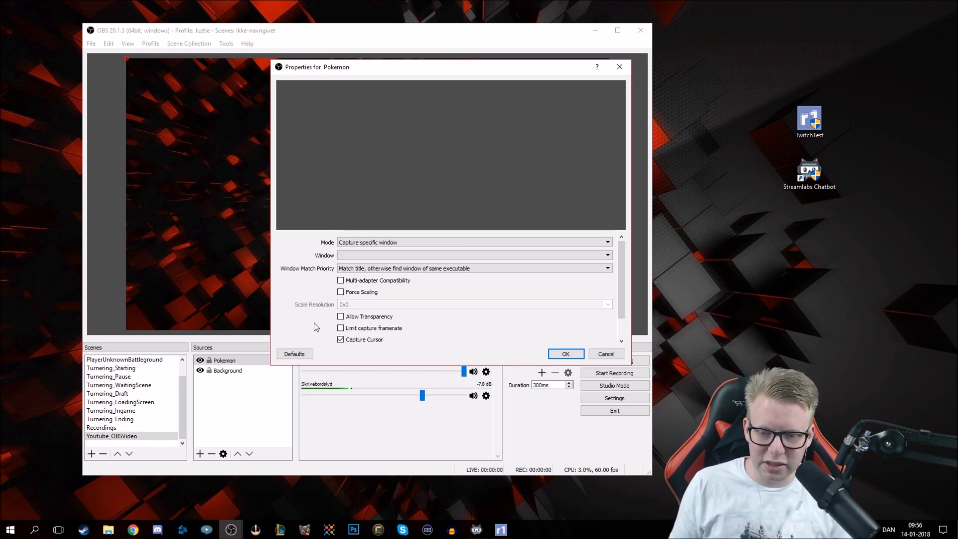
left_click(564, 353)
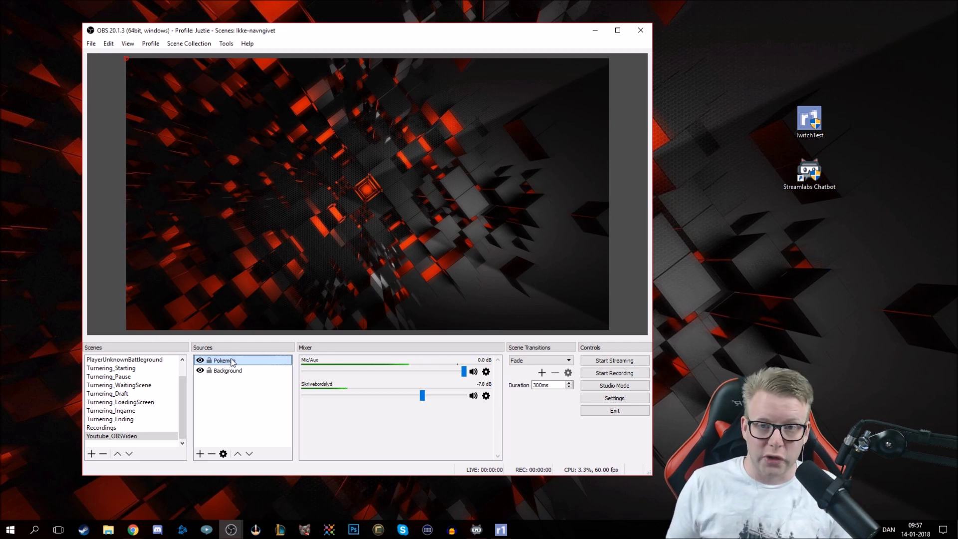
Toggle the Background source's visibility off and on to compare the preview, leaving it visible
left_click(227, 371)
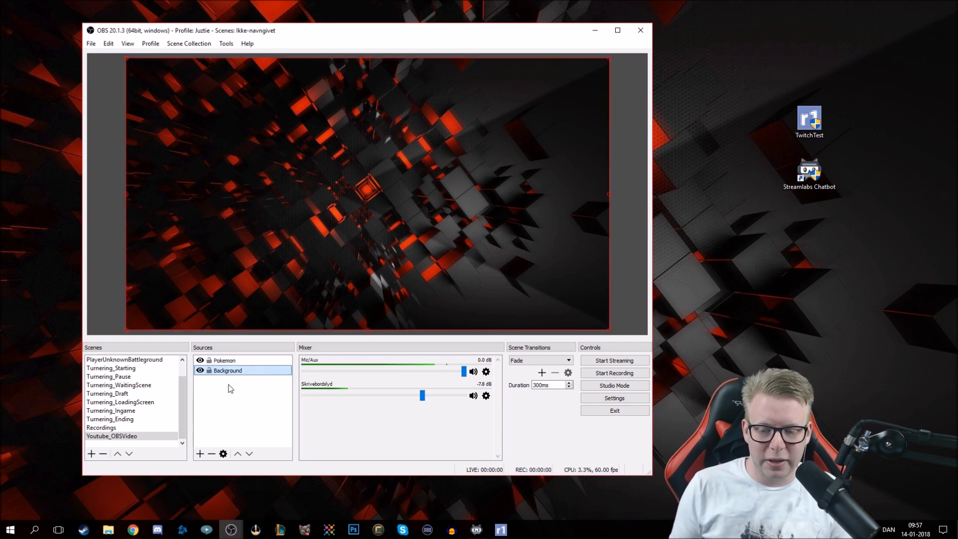
left_click(200, 371)
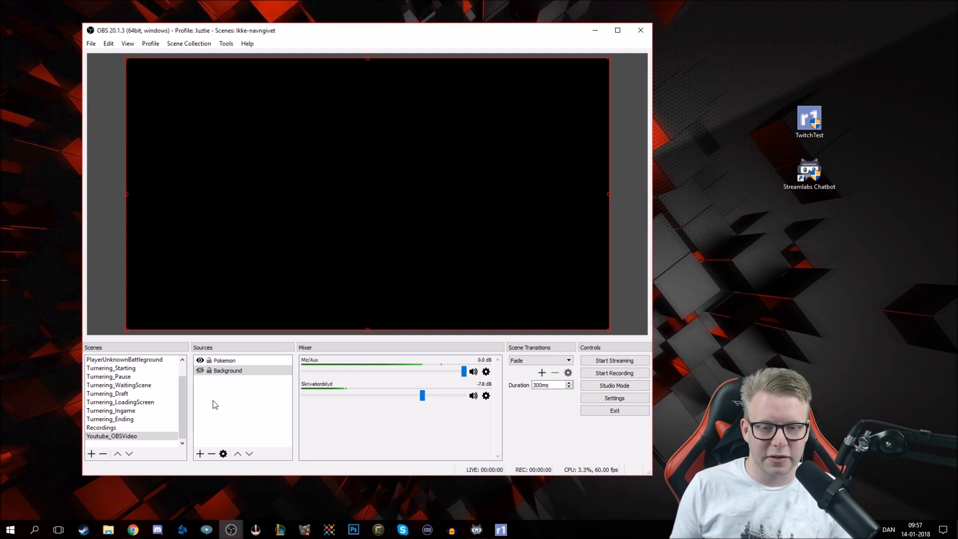
left_click(200, 371)
left_click(200, 371)
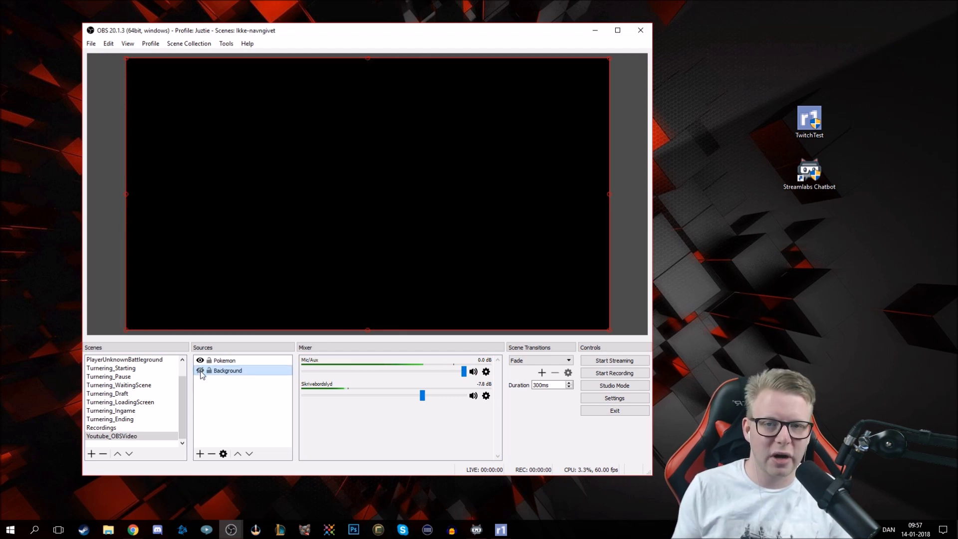
left_click(201, 370)
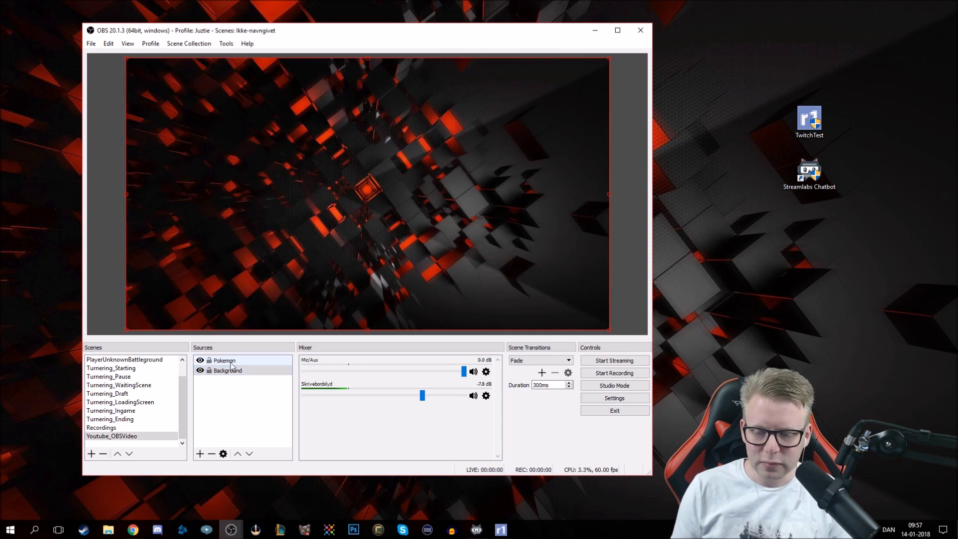
left_click(224, 361)
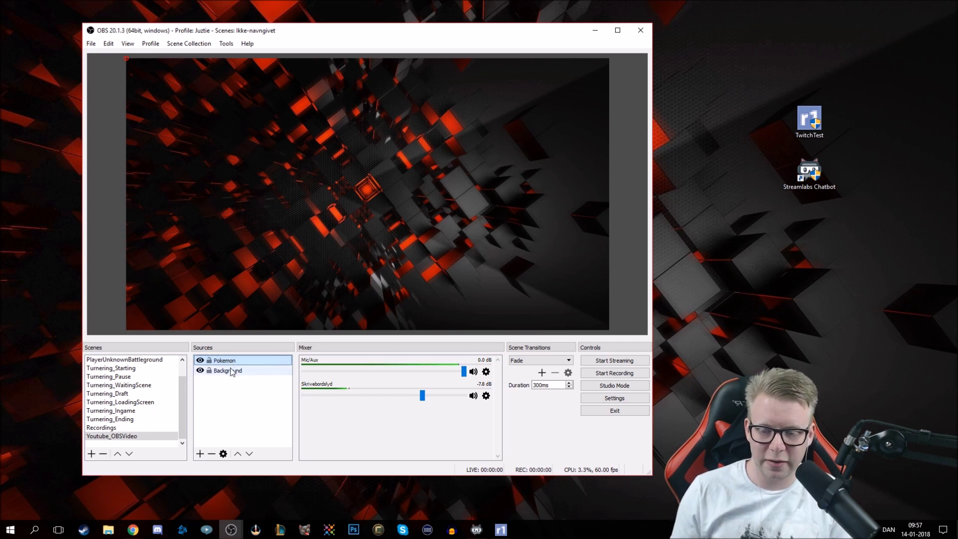
left_click(203, 373)
left_click(201, 371)
left_click(201, 371)
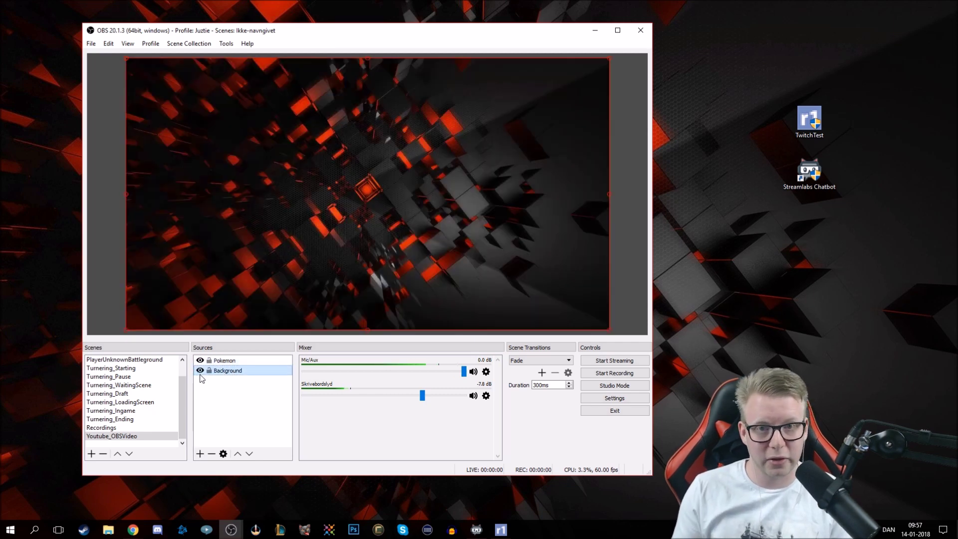
left_click(221, 397)
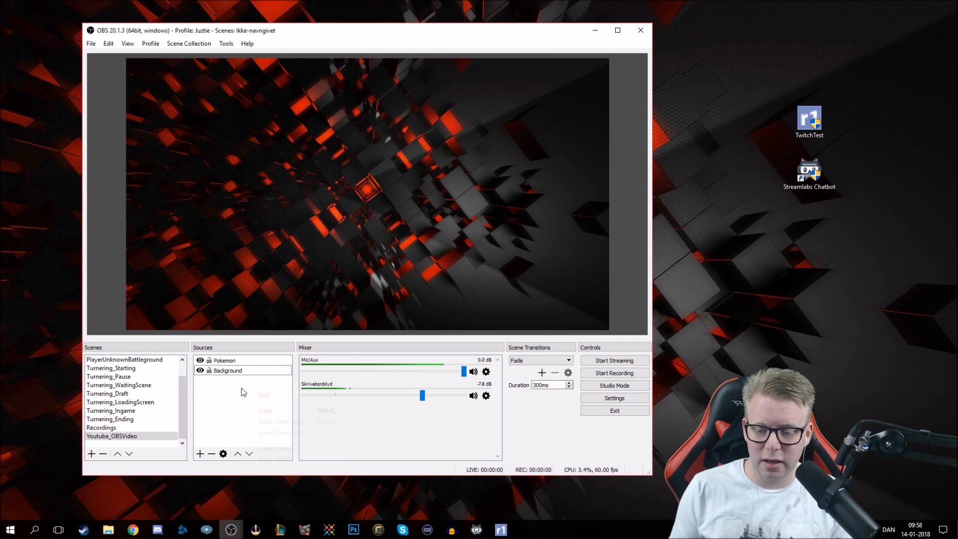
Create a new Image Slide Show source named test in the Youtube_OBSVideo scene
right_click(242, 389)
mouse_move(263, 395)
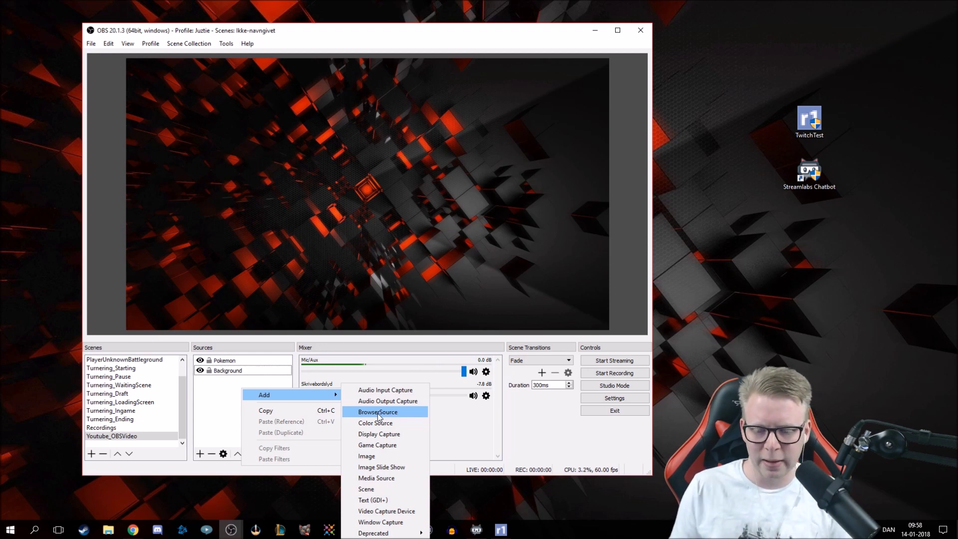
left_click(403, 468)
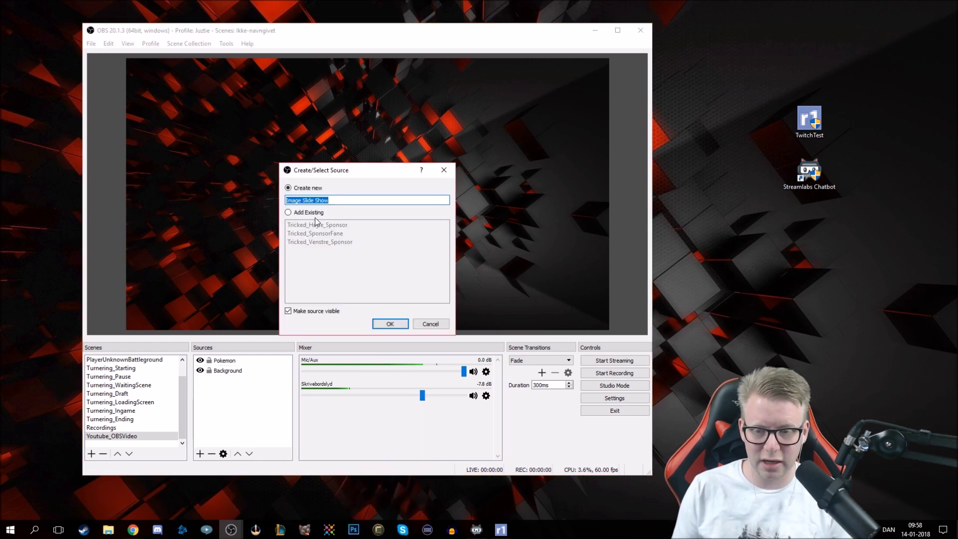
type("test")
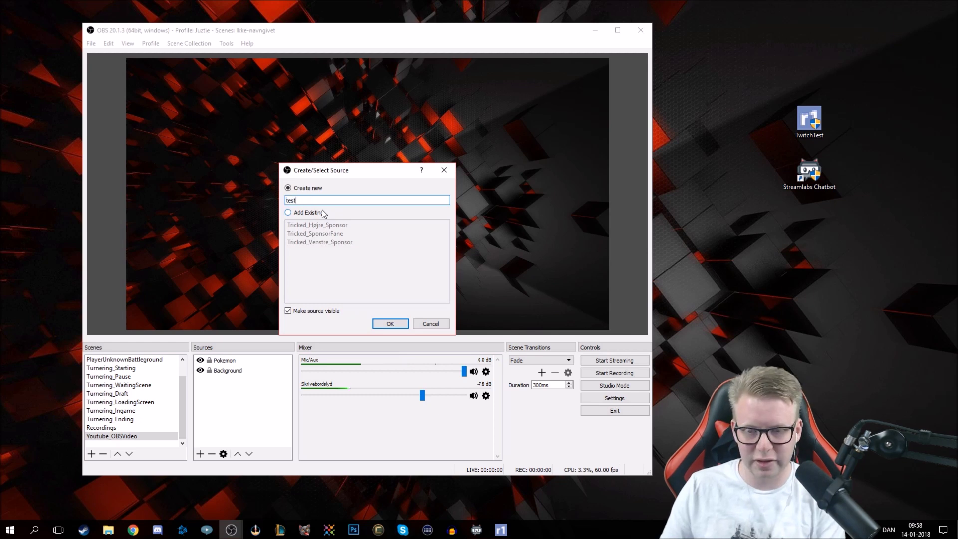
key("Return")
Review the test slide show's properties, try adding an image directory, and discard the source
scroll(231, 320, "down", 1)
scroll(228, 323, "up", 1)
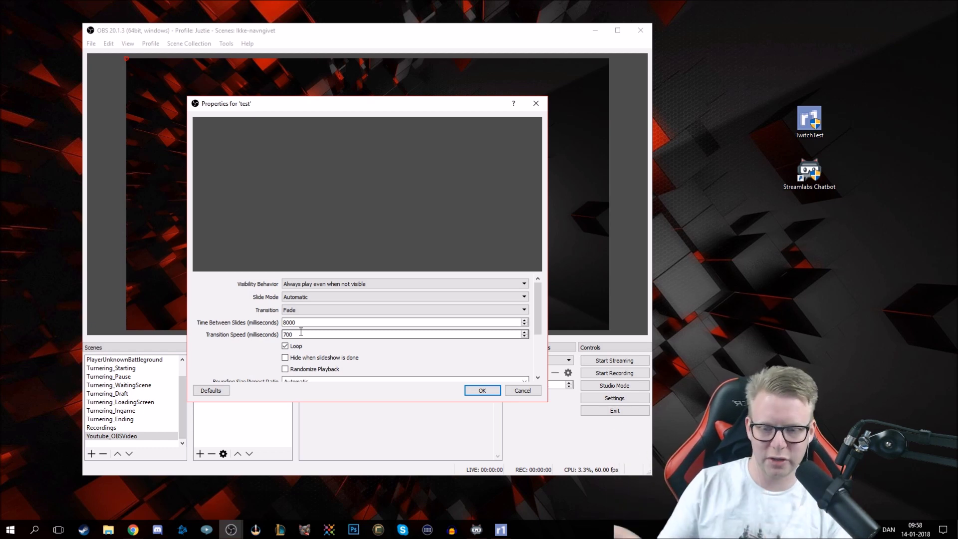
scroll(234, 316, "down", 1)
scroll(235, 316, "down", 2)
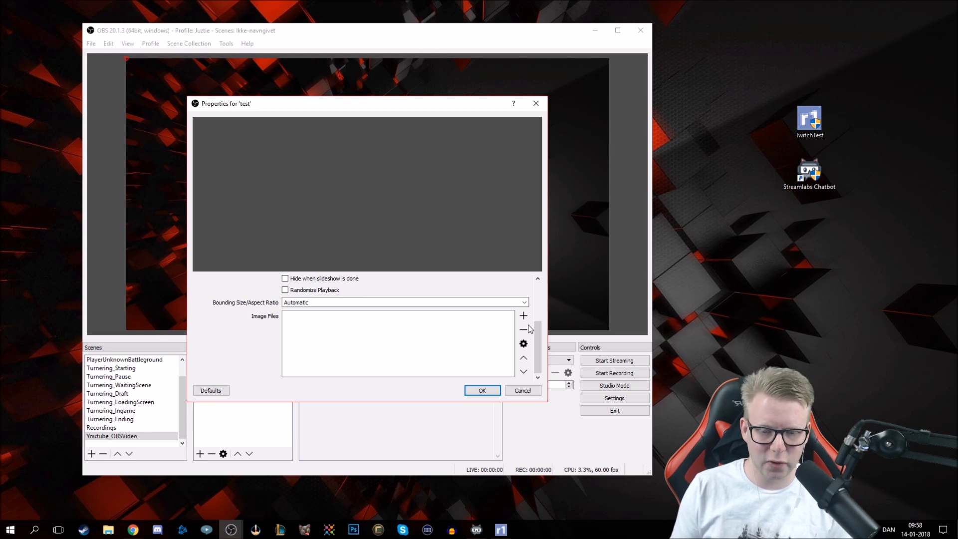
left_click(524, 317)
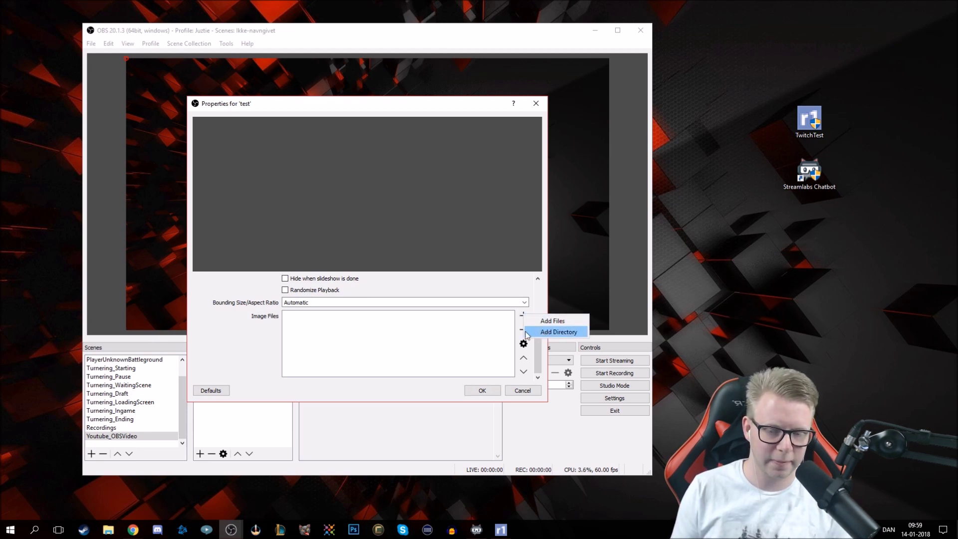
left_click(543, 333)
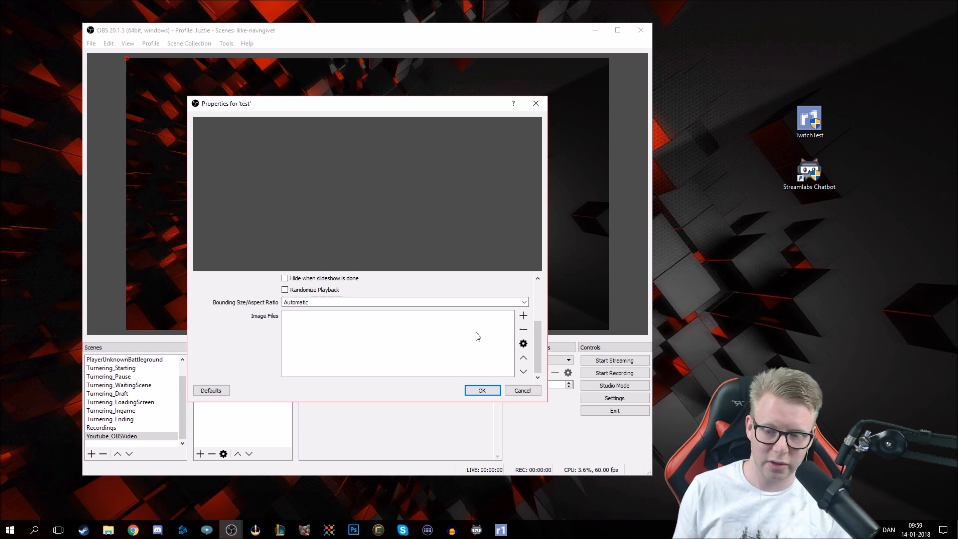
left_click(522, 390)
key("Delete")
key("Return")
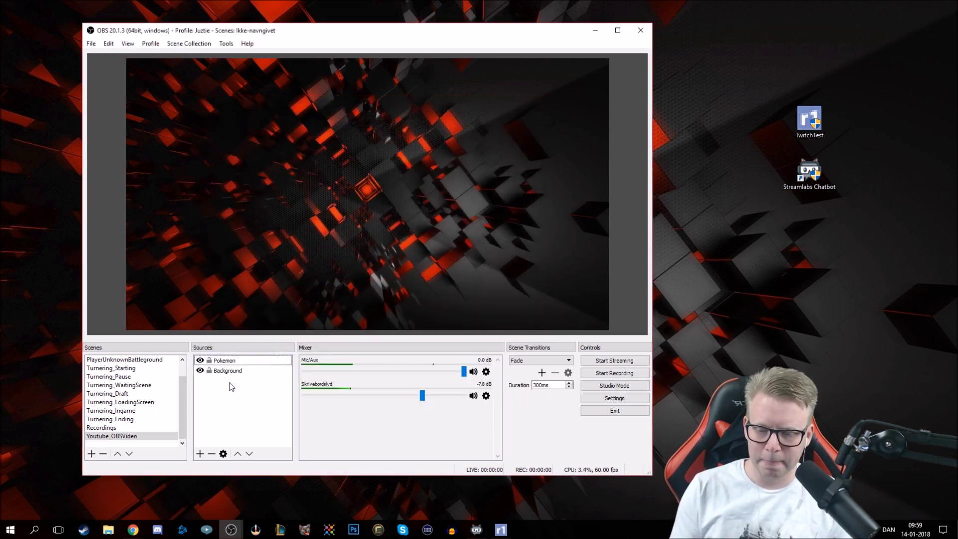
View the existing scenes that can be added as a Scene source without adding one
right_click(230, 385)
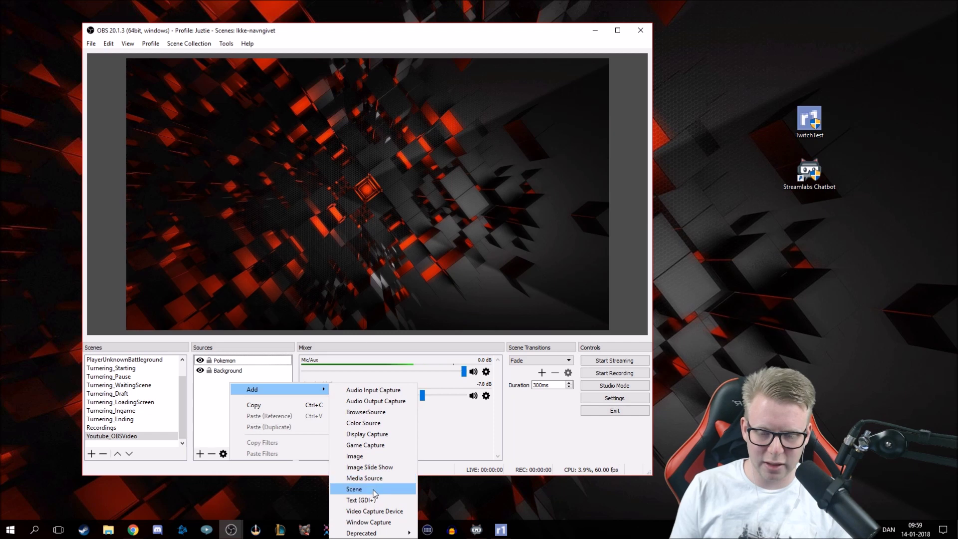
left_click(372, 491)
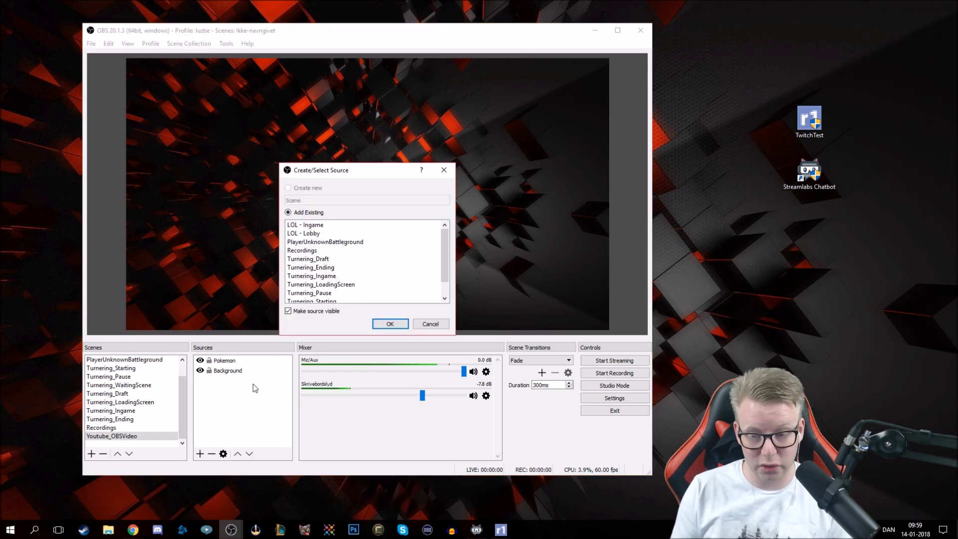
left_click(427, 328)
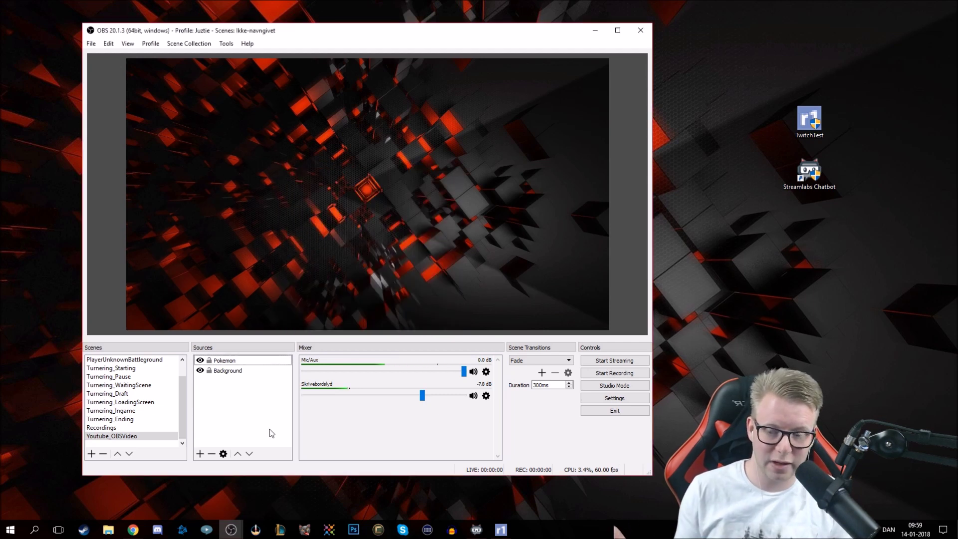
Add the existing text source 30daysTop_Lobby_Gather to the scene and move it to the upper middle of the canvas
right_click(248, 388)
mouse_move(285, 395)
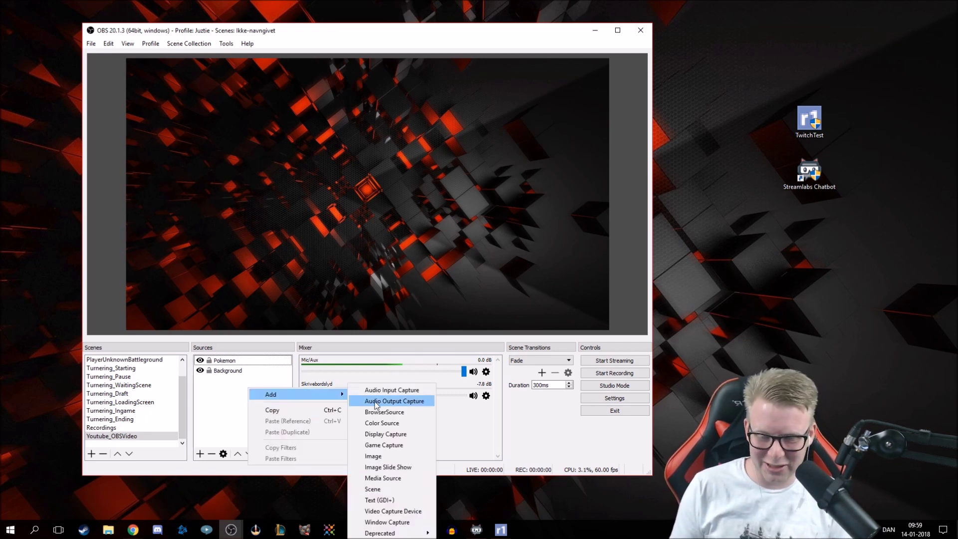
left_click(399, 500)
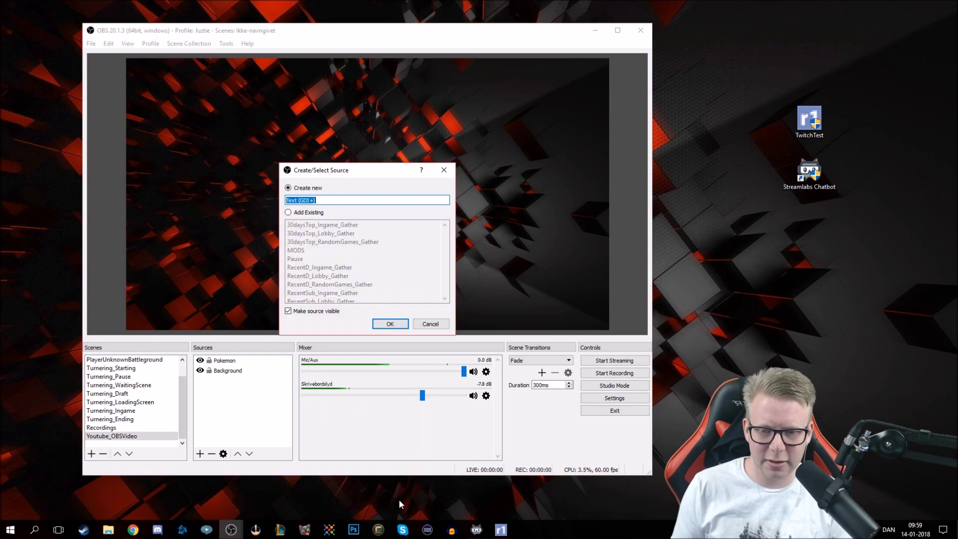
left_click(307, 215)
scroll(333, 255, "down", 10)
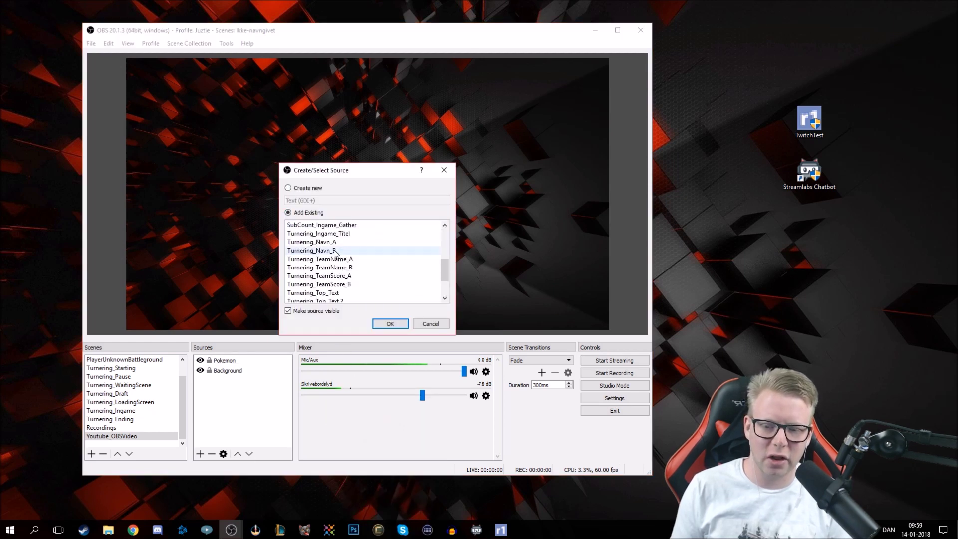
scroll(347, 298, "up", 3)
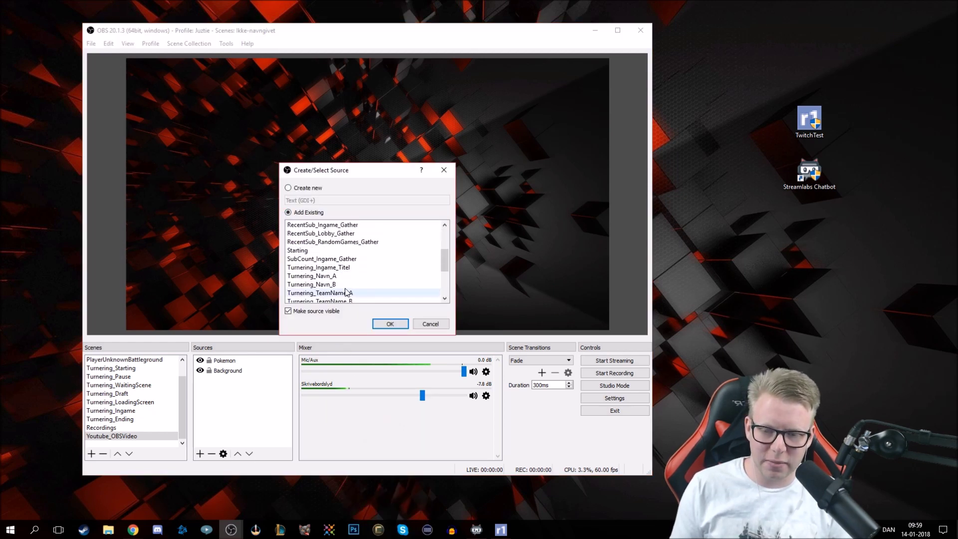
scroll(337, 279, "down", 3)
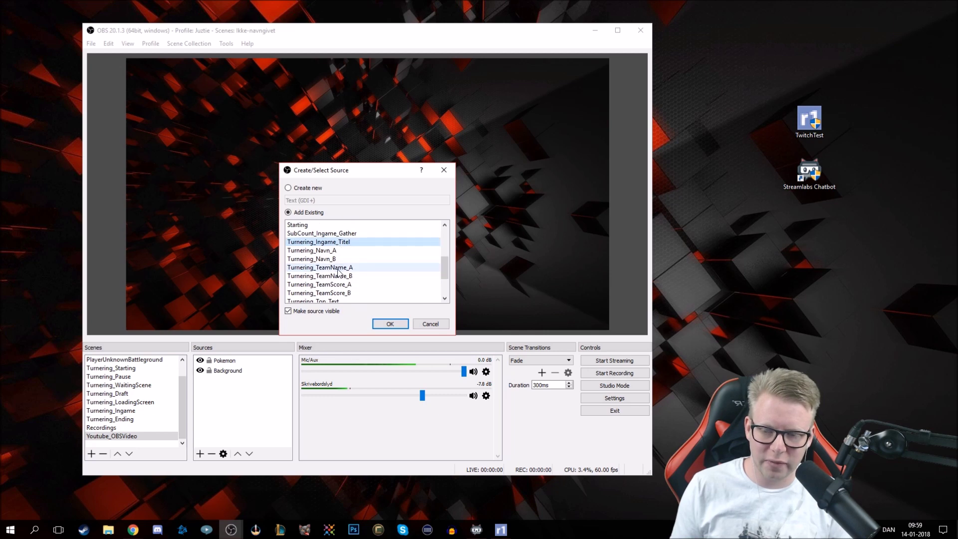
left_click(334, 294)
scroll(335, 294, "up", 4)
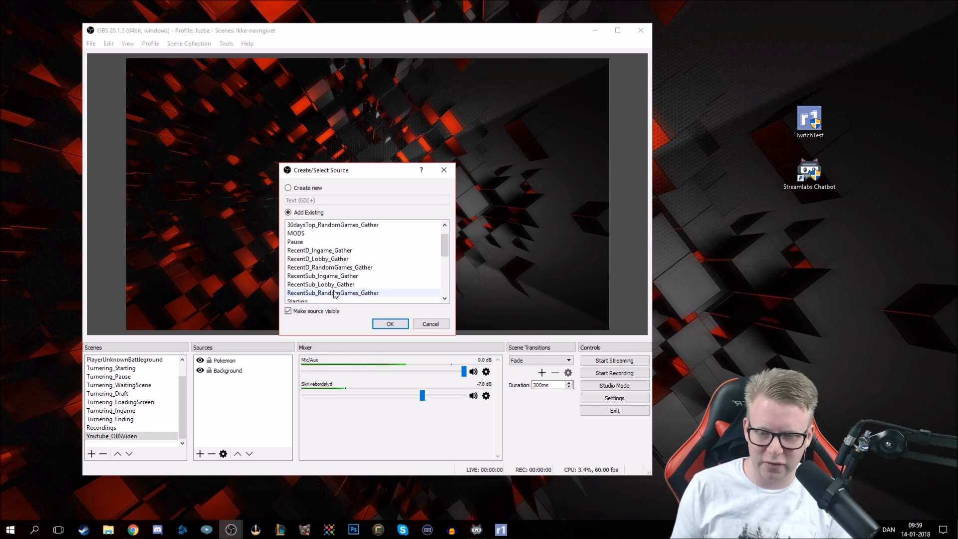
left_click(335, 259)
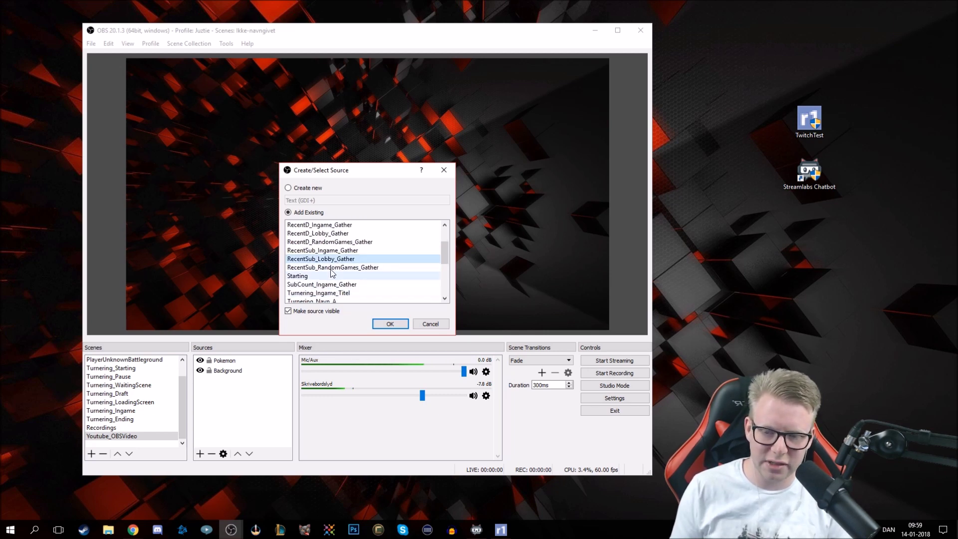
left_click(333, 276)
scroll(333, 278, "up", 2)
left_click(329, 251)
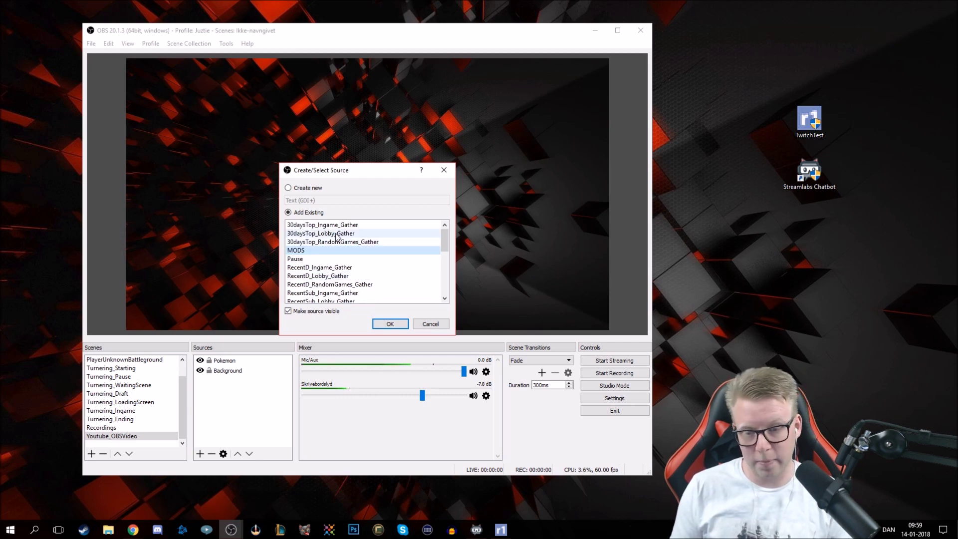
left_click(337, 234)
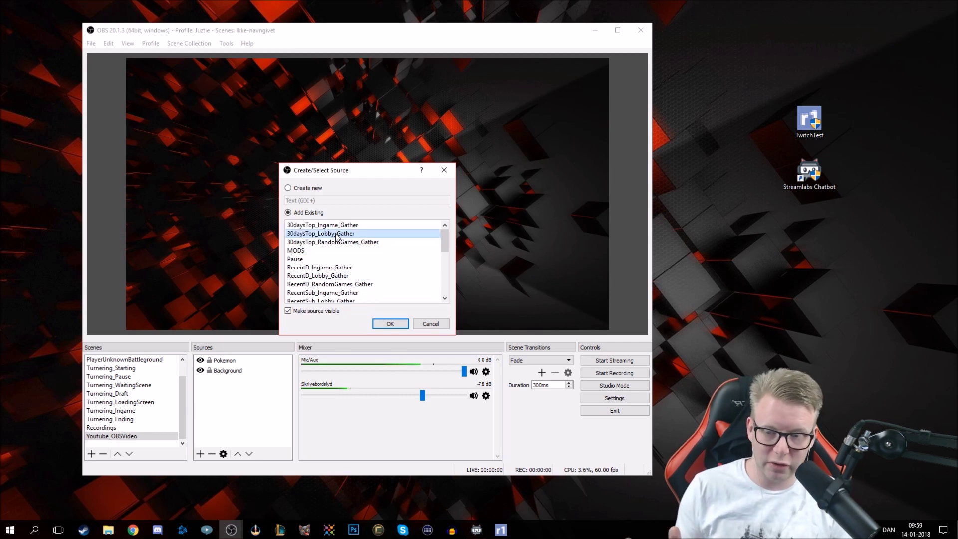
left_click(390, 324)
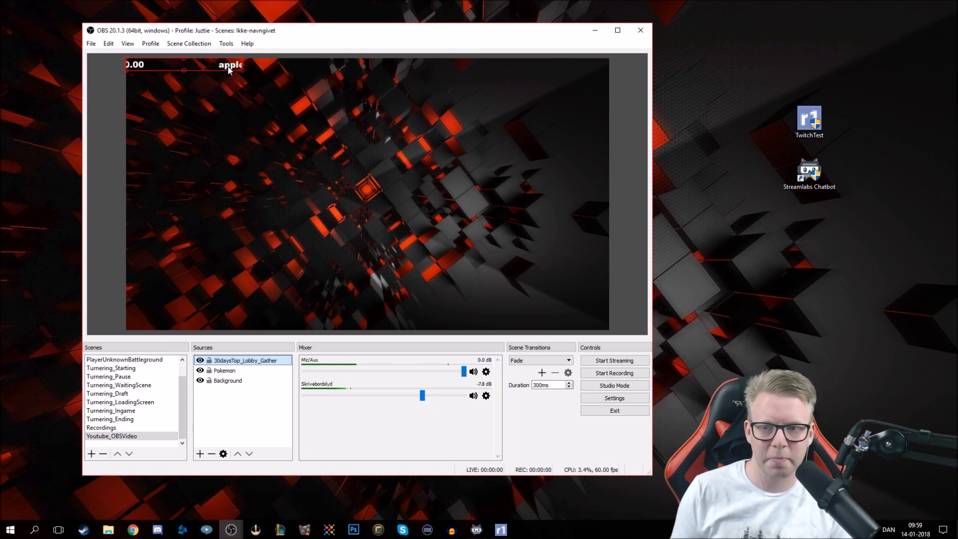
left_click_drag(229, 69, 396, 120)
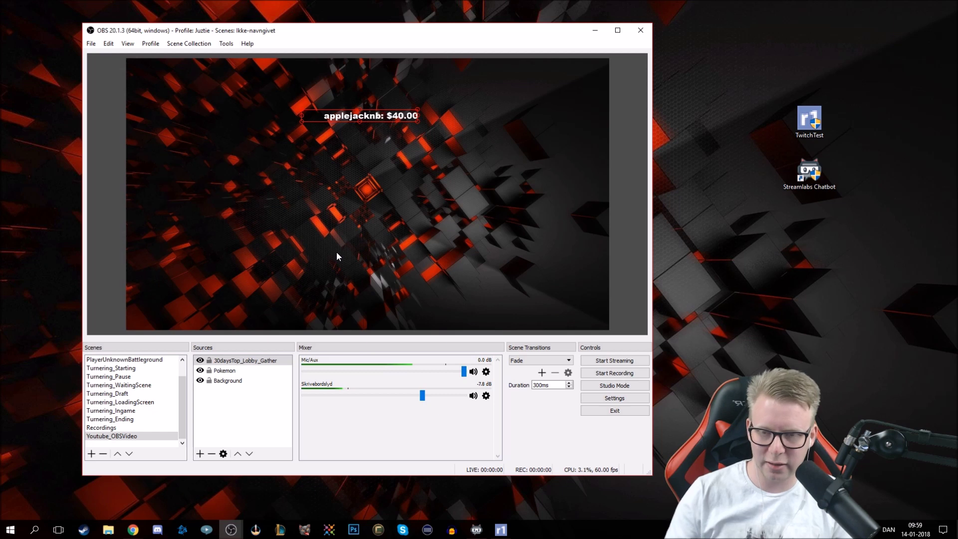
Add the existing text source RecentSub_Lobby_Gather to the scene and place it directly below the top donator text
right_click(236, 395)
mouse_move(257, 401)
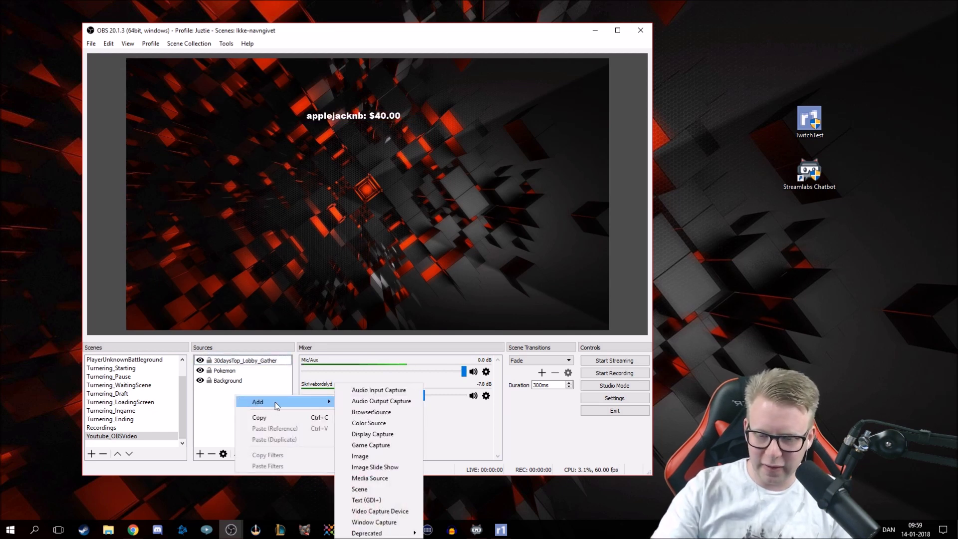
left_click(372, 499)
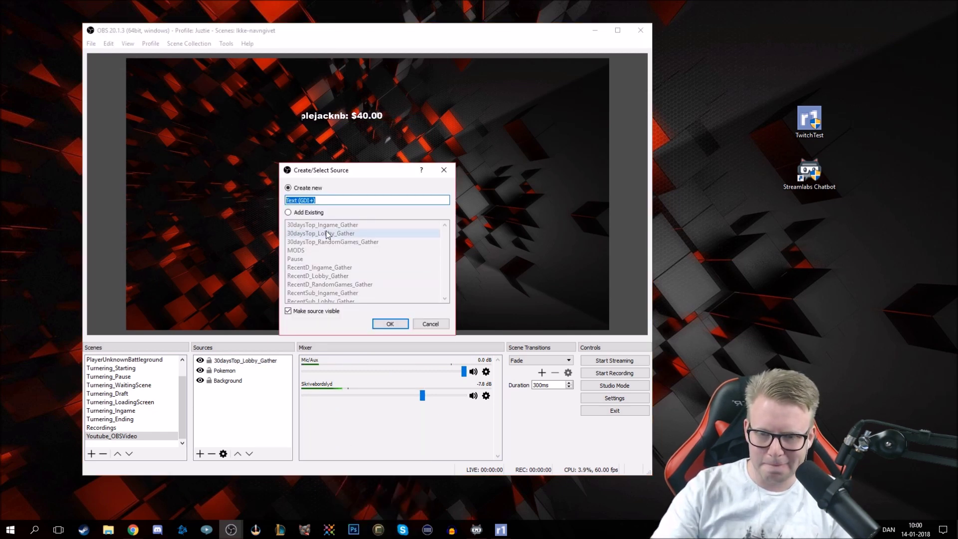
left_click(308, 213)
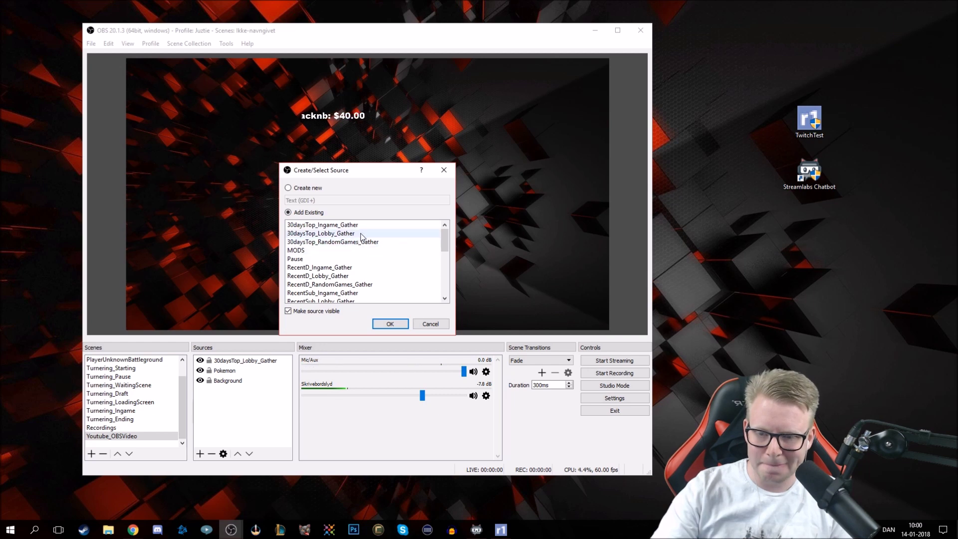
left_click(369, 285)
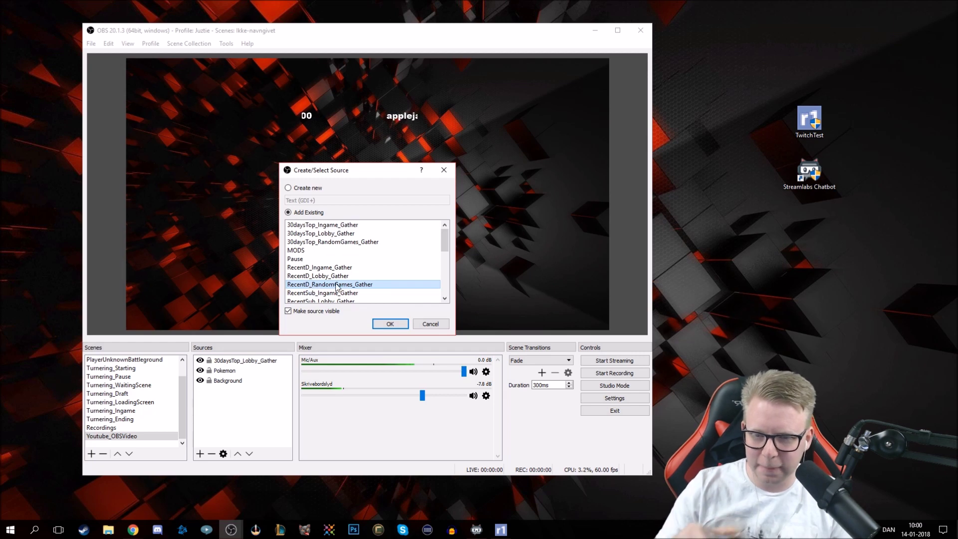
scroll(366, 262, "down", 1)
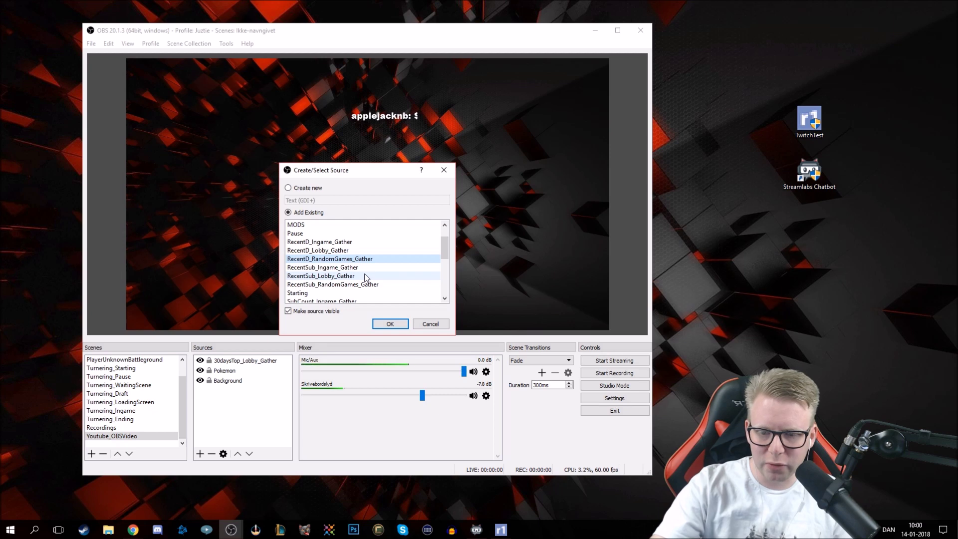
left_click(365, 276)
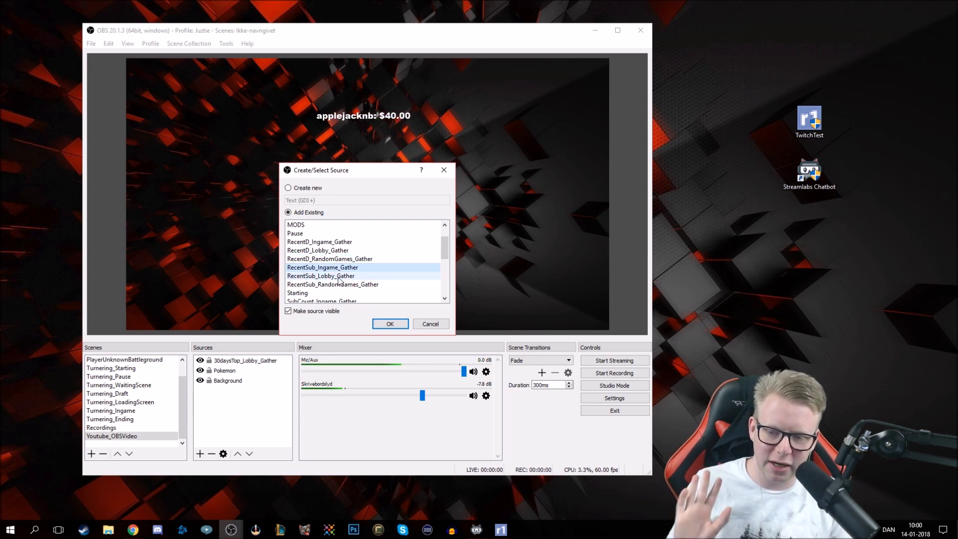
left_click(343, 284)
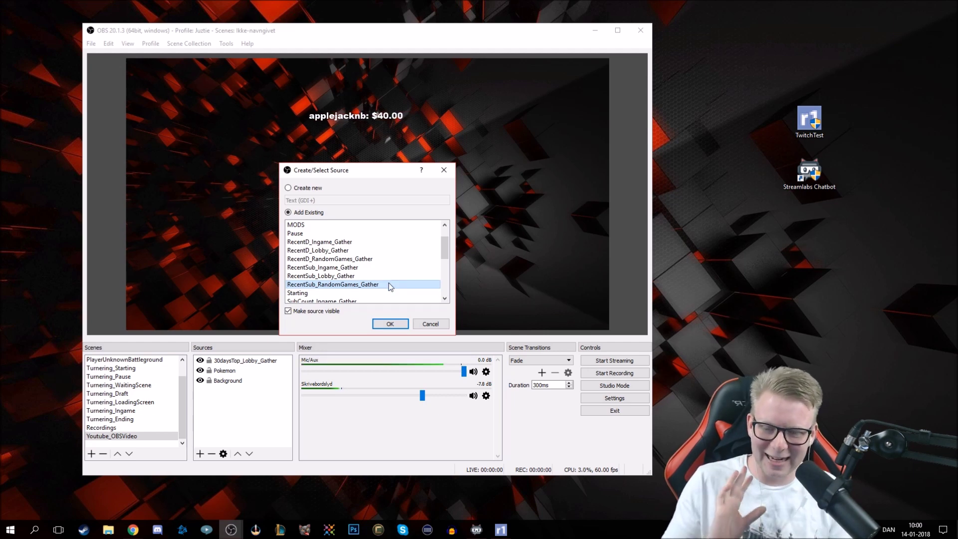
left_click(340, 267)
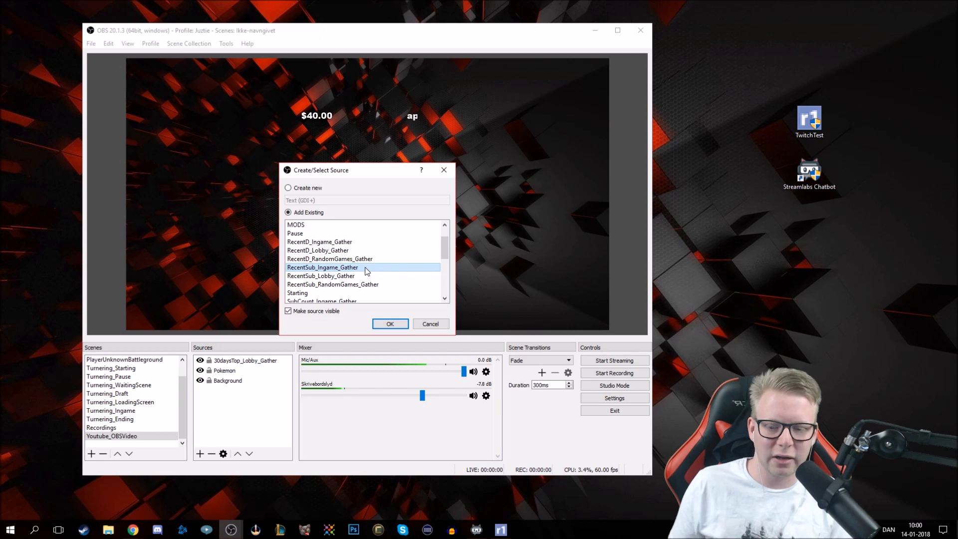
left_click(369, 276)
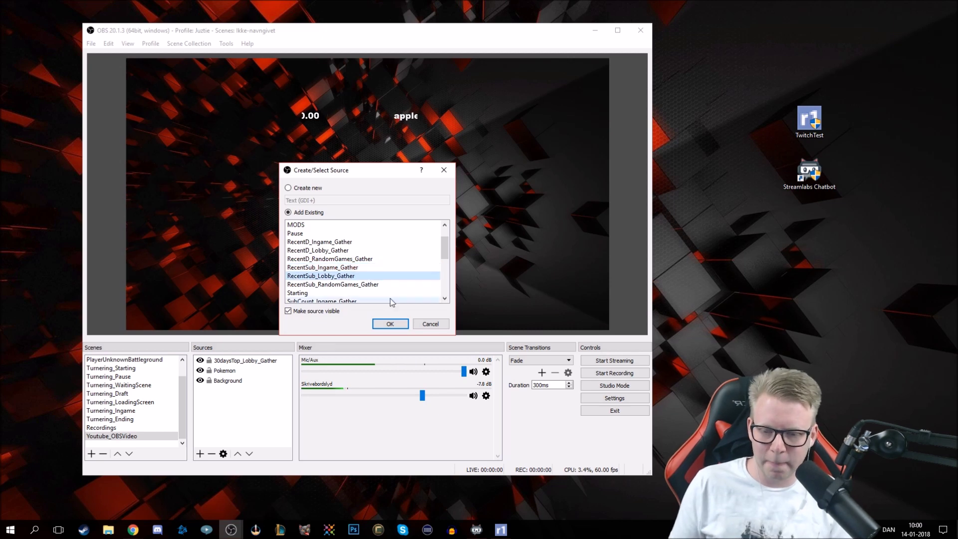
left_click(390, 324)
left_click_drag(218, 69, 391, 132)
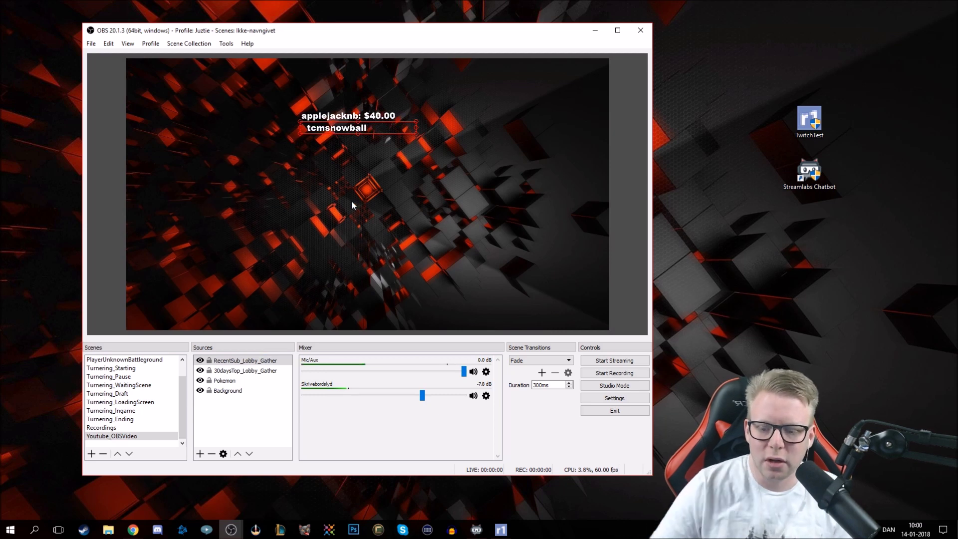
Lock the 30daysTop_Lobby_Gather, Pokemon and Background sources against movement on the canvas
left_click(209, 361)
left_click(210, 371)
left_click(209, 381)
left_click(209, 391)
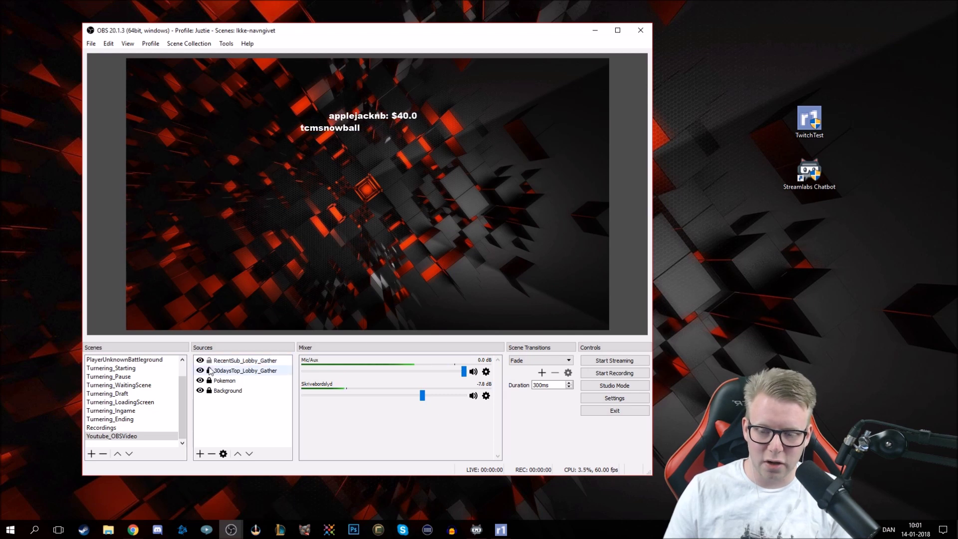
Move the RecentSub_Lobby_Gather text around the canvas, leaving it slightly above the centre, and test that the top donator text is locked
left_click(345, 131)
left_click_drag(345, 131, 387, 220)
left_click(374, 110)
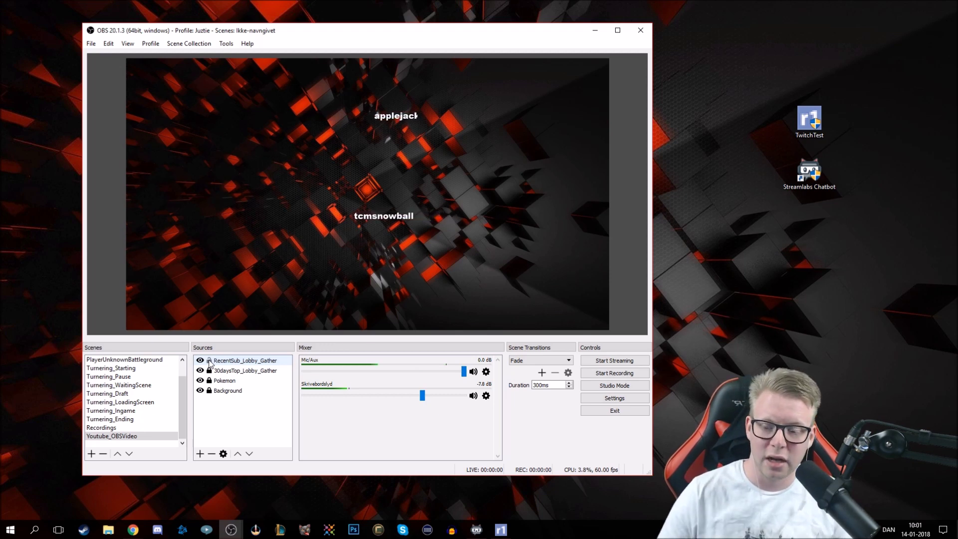
left_click_drag(371, 232, 350, 165)
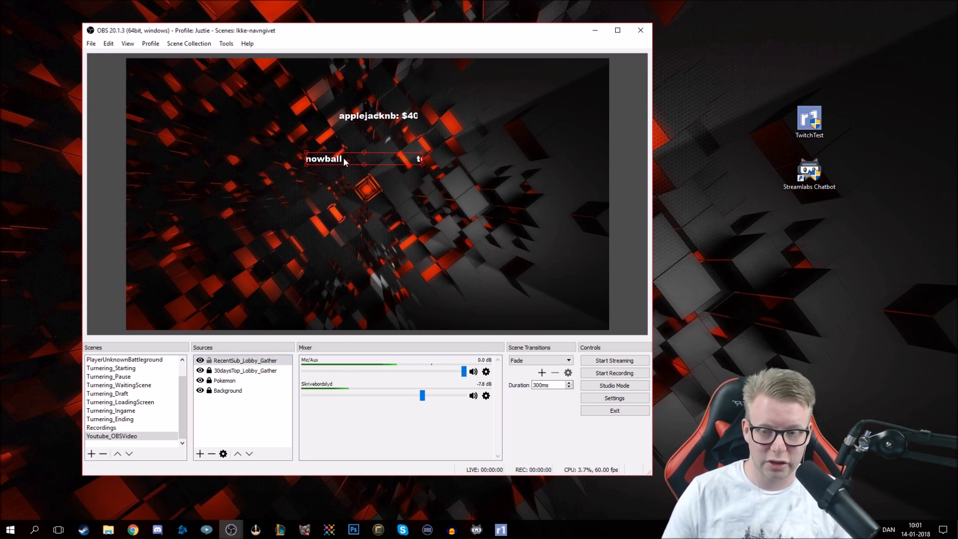
Add the existing image source Alert_Overlay to the Youtube_OBSVideo scene
right_click(220, 413)
mouse_move(245, 425)
left_click(391, 454)
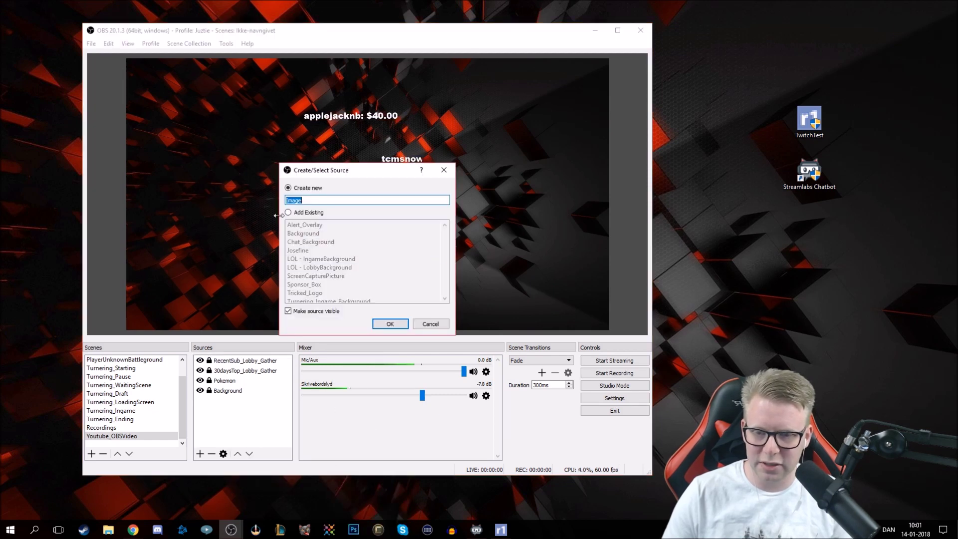
left_click(300, 213)
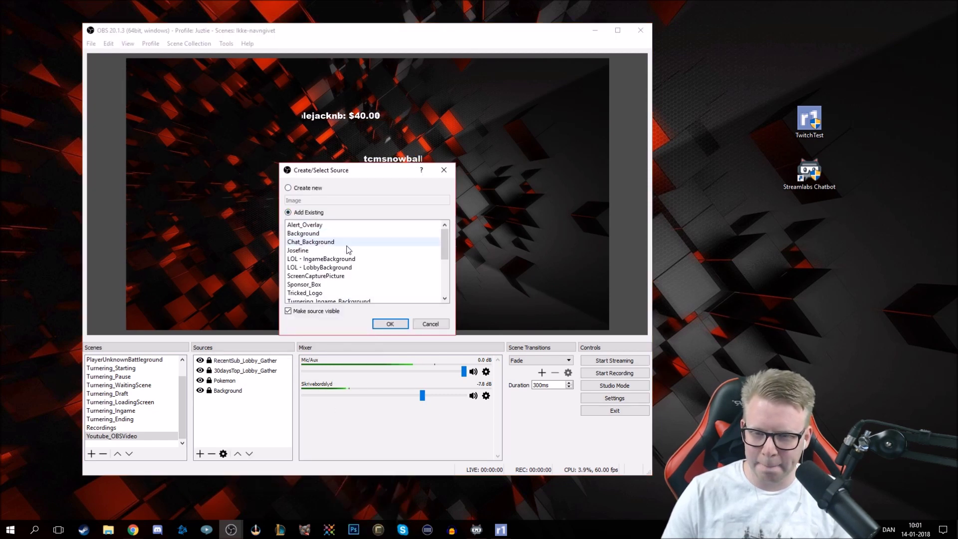
scroll(358, 260, "down", 1)
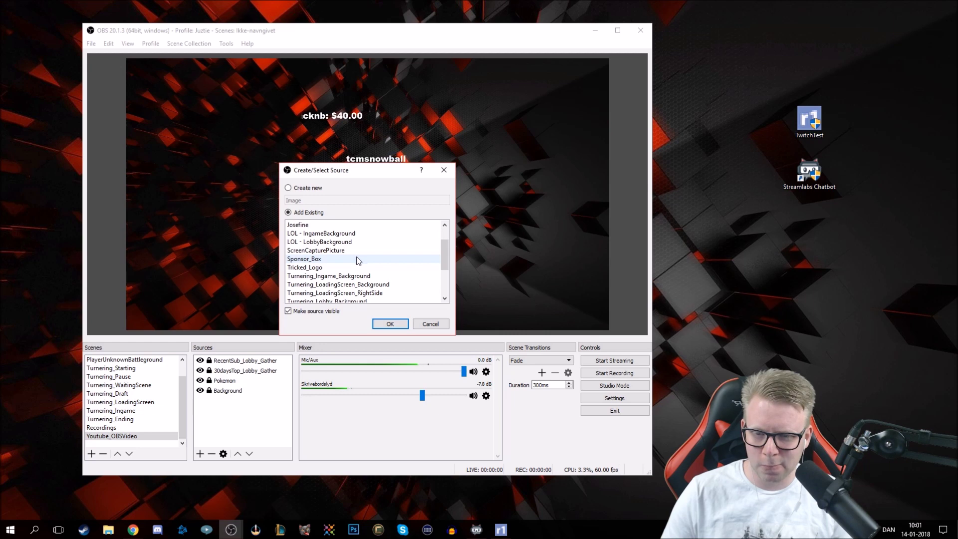
scroll(358, 260, "down", 2)
scroll(362, 268, "up", 1)
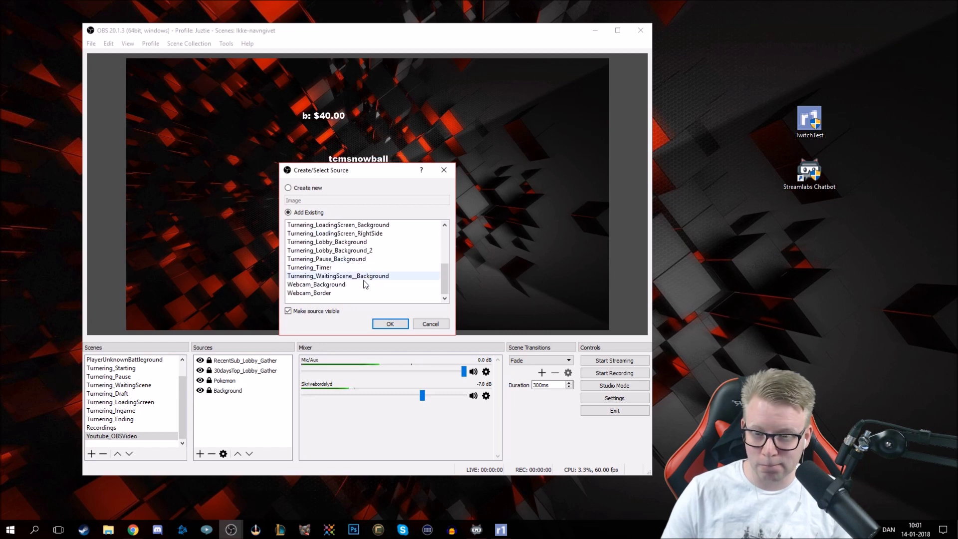
scroll(365, 274, "up", 3)
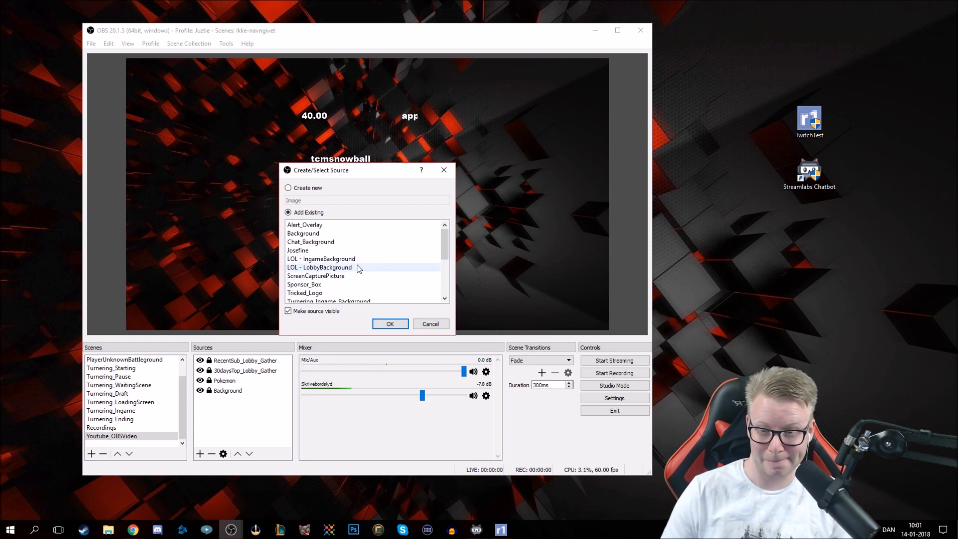
left_click(356, 228)
left_click(390, 324)
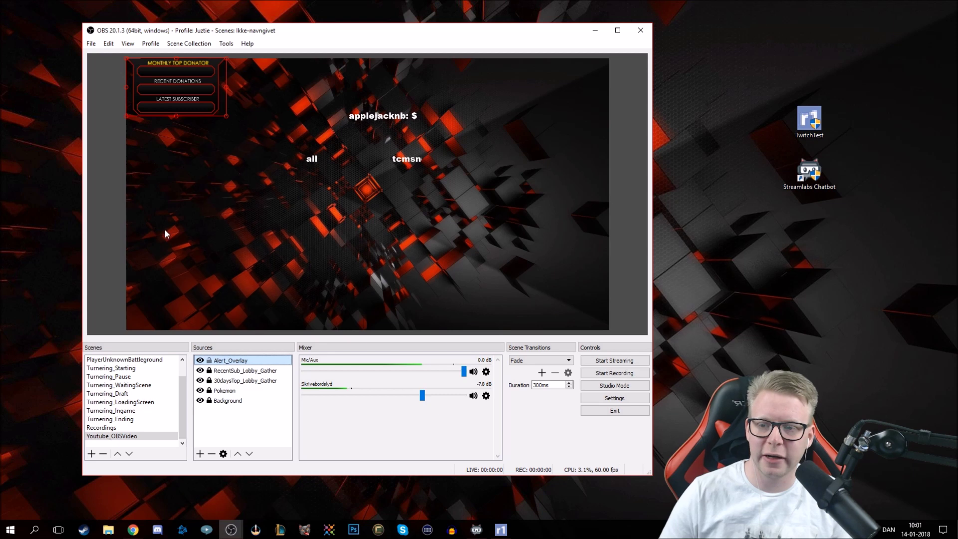
Unlock the two text sources and move the RecentSub_Lobby_Gather text onto the overlay's Latest Subscriber box
left_click(381, 169)
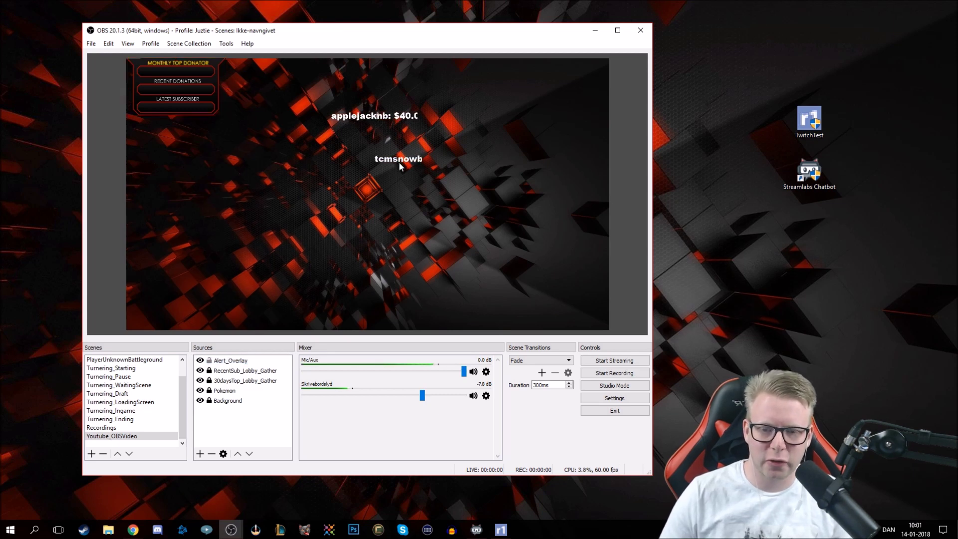
left_click(209, 371)
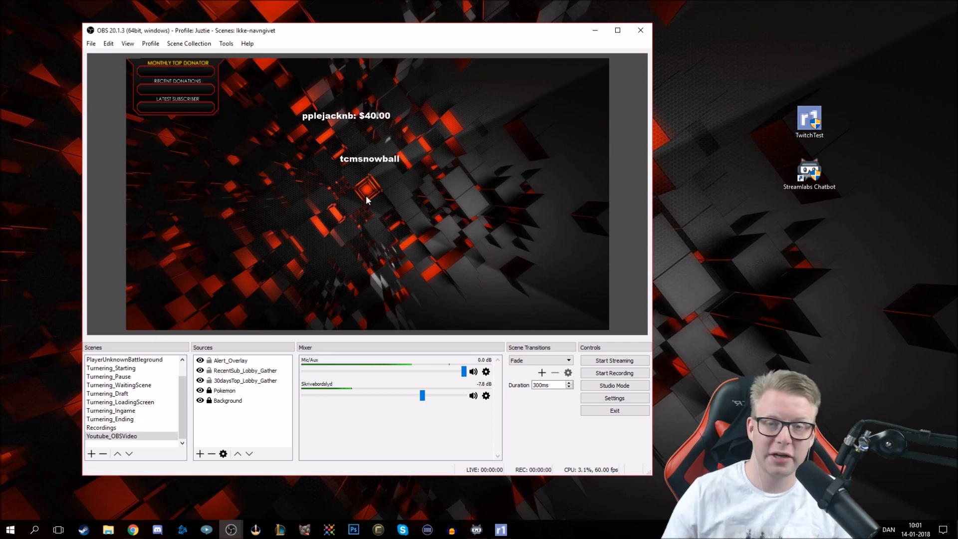
left_click(382, 160)
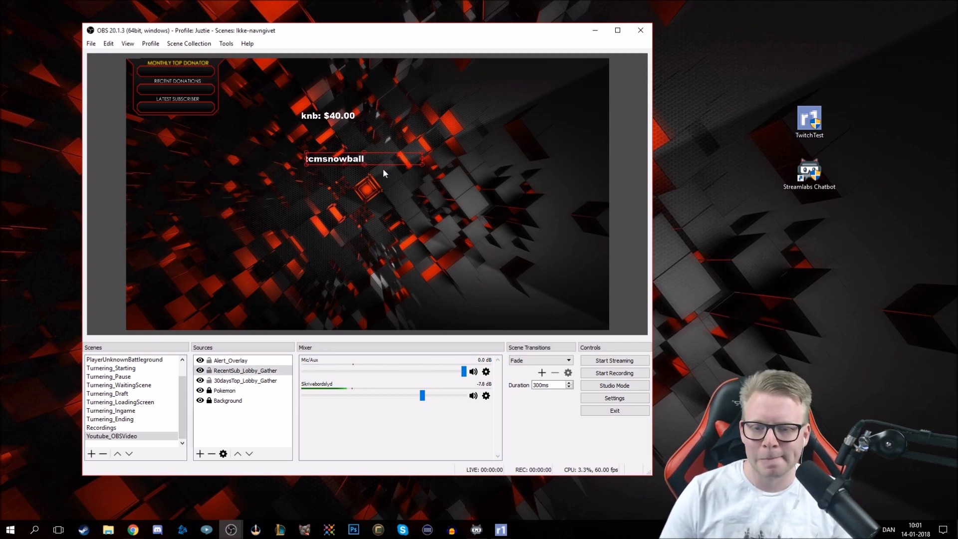
left_click(346, 139)
left_click_drag(351, 158, 172, 110)
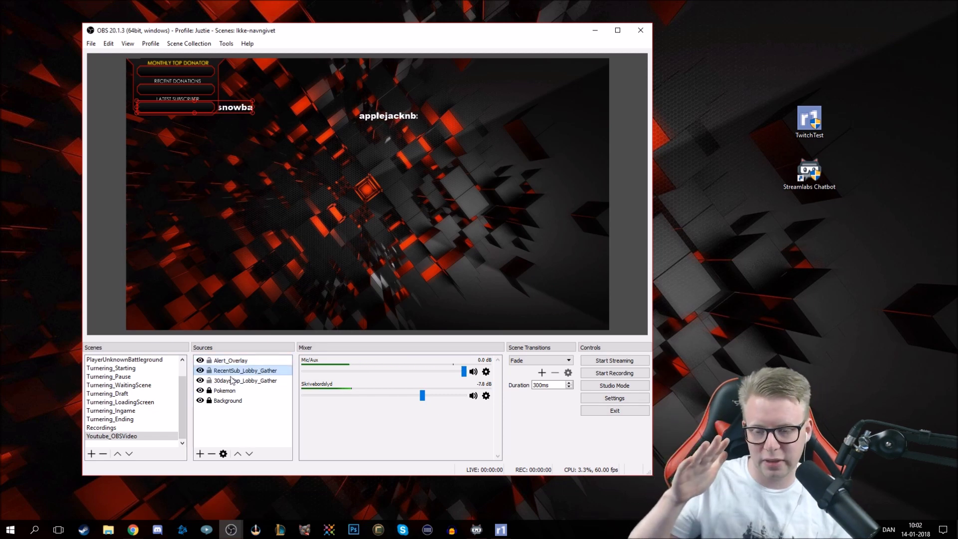
Move the 30daysTop_Lobby_Gather text onto the overlay's Recent Donations box
left_click(249, 370)
left_click(252, 362)
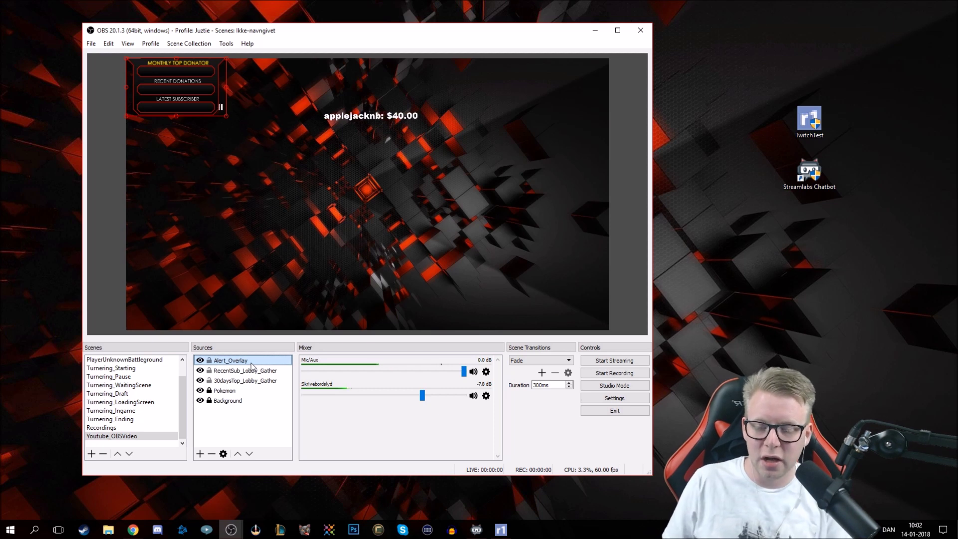
left_click_drag(379, 115, 209, 92)
Move the Alert_Overlay source below both text sources in the source order
left_click(223, 361)
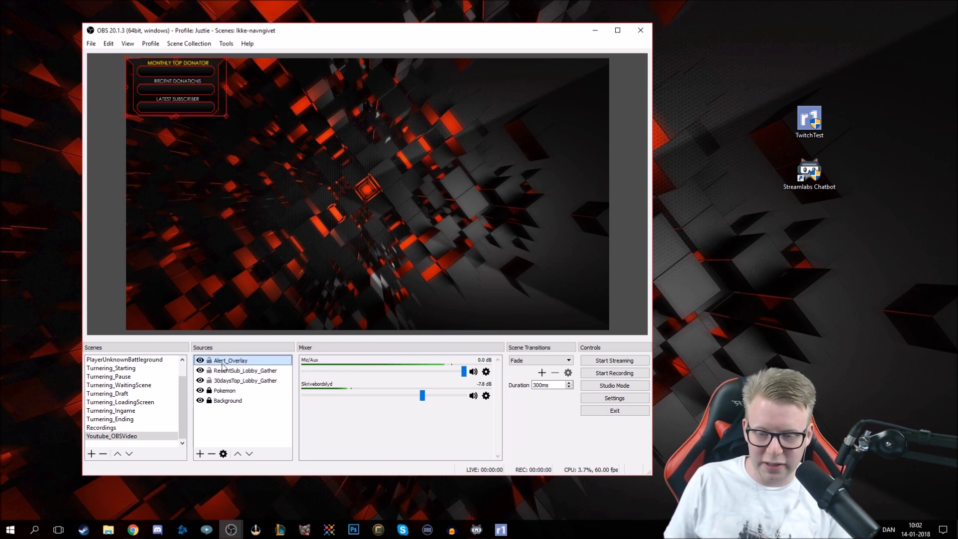
left_click(218, 204)
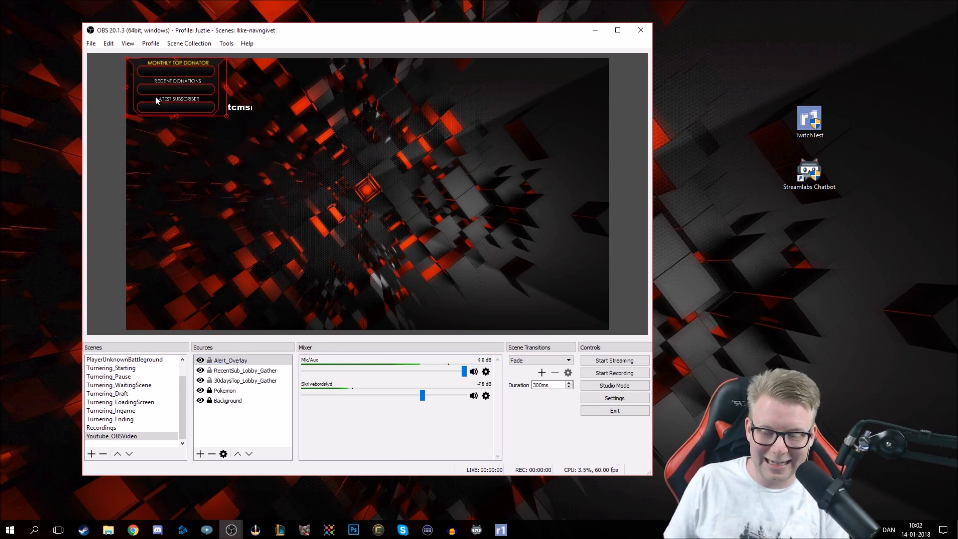
key("ctrl+Down")
key("ctrl+Down")
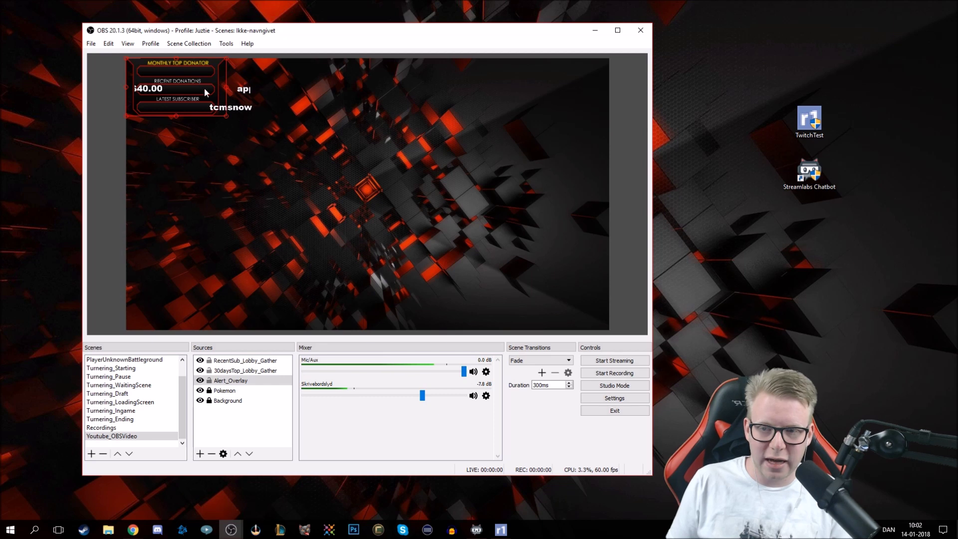
Send the Alert_Overlay source beneath Background, and bring it back up above Pokemon
left_click(244, 381)
key("ctrl+Down")
key("ctrl+Down")
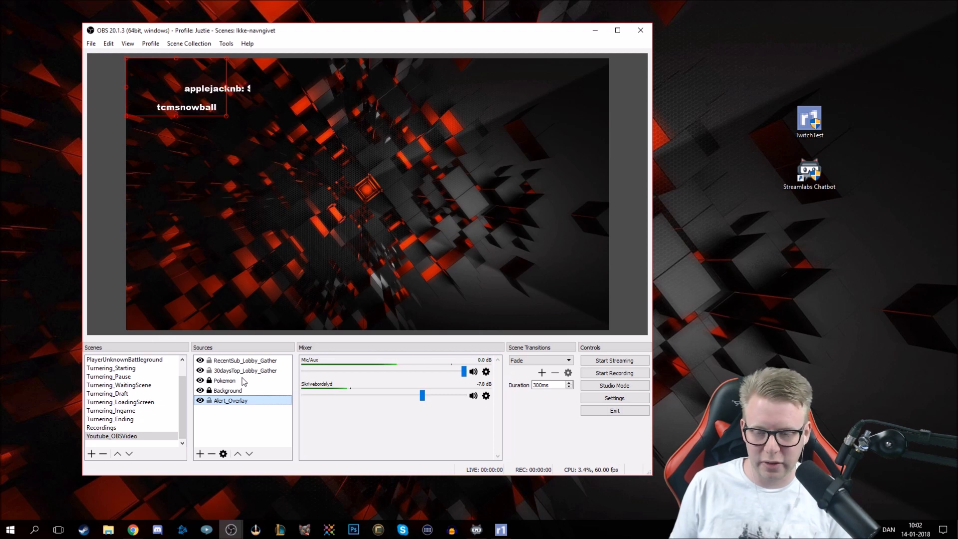
key("ctrl+Up")
key("ctrl+Up")
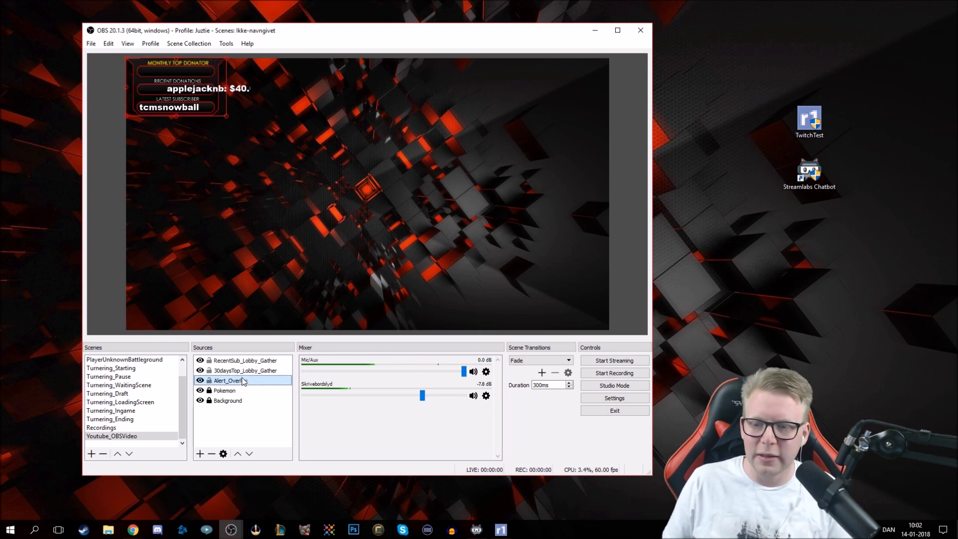
Move the 30daysTop_Lobby_Gather text up into the overlay's Monthly Top Donator box
left_click(182, 107)
left_click(179, 90)
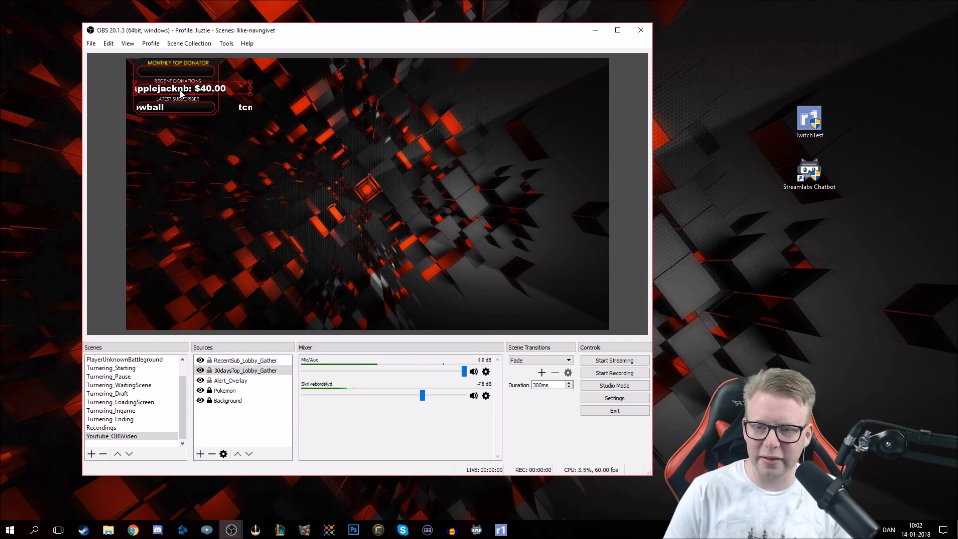
left_click_drag(180, 92, 179, 76)
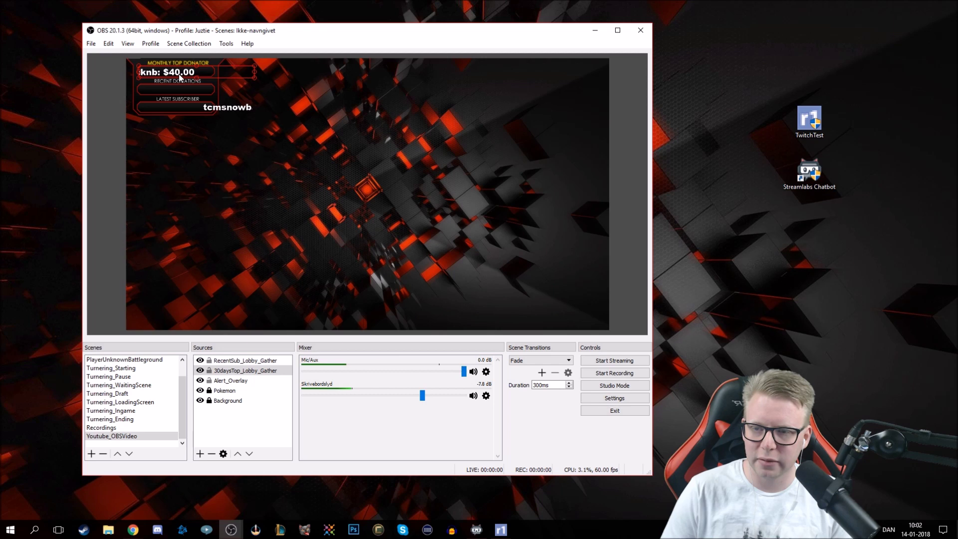
left_click(211, 111)
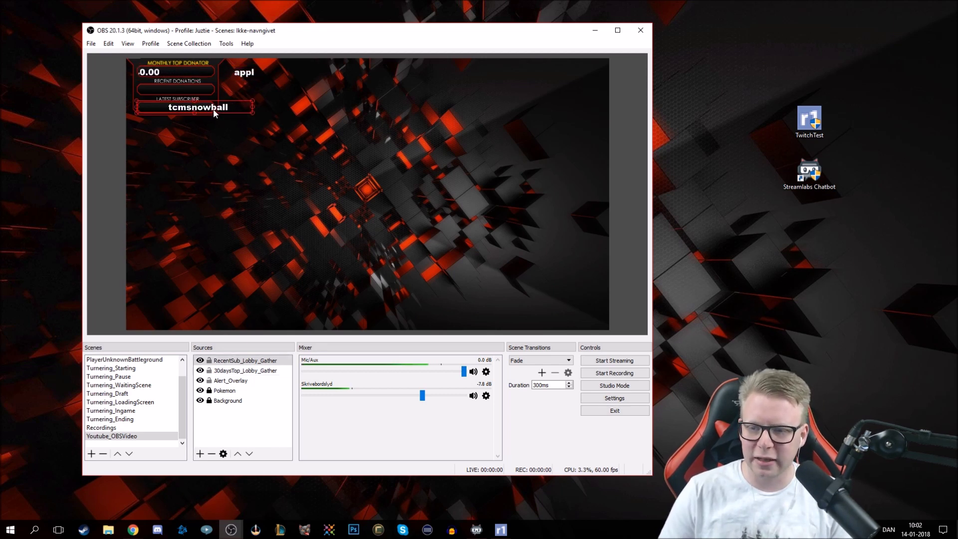
left_click(235, 171)
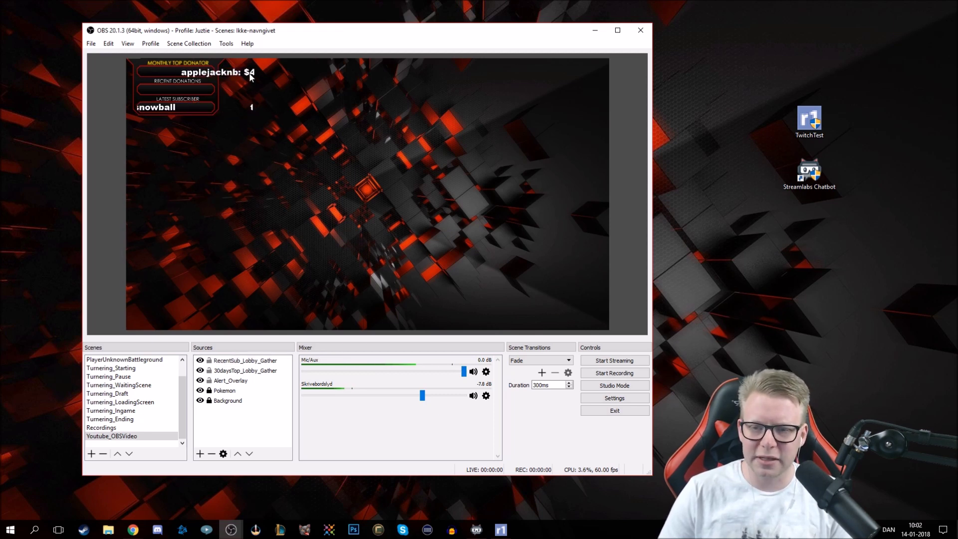
Crop the right side of the 30daysTop_Lobby_Gather text to fit inside the Monthly Top Donator box
left_click(251, 75)
left_click(269, 79)
left_click(253, 75)
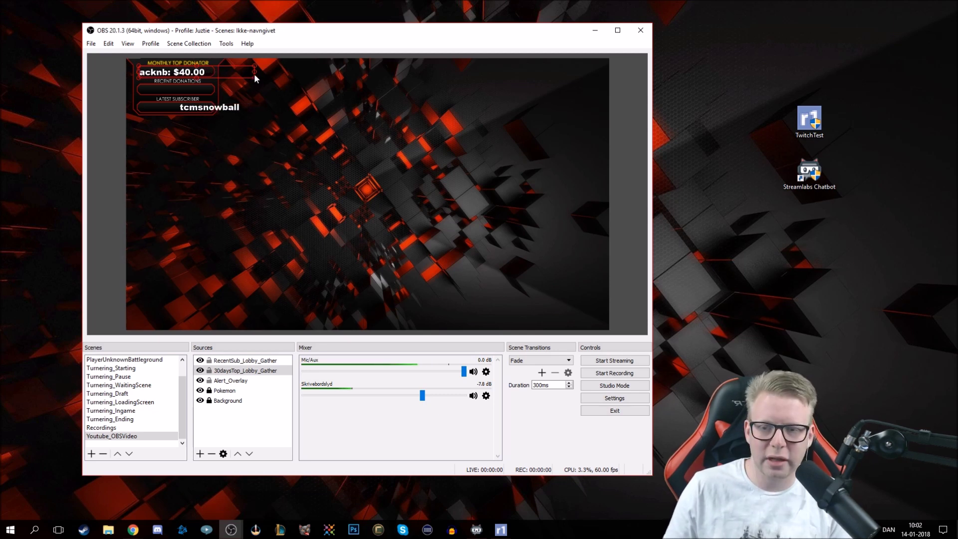
key("alt")
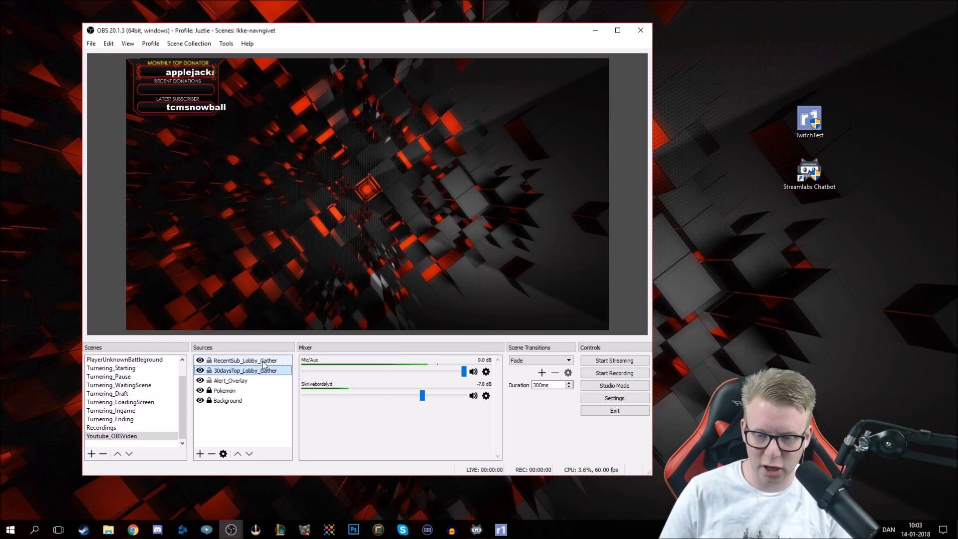
View the LOL - Lobby scene as an example of finished text boxes, and return to the Youtube_OBSVideo scene
scroll(131, 389, "up", 1)
left_click(131, 361)
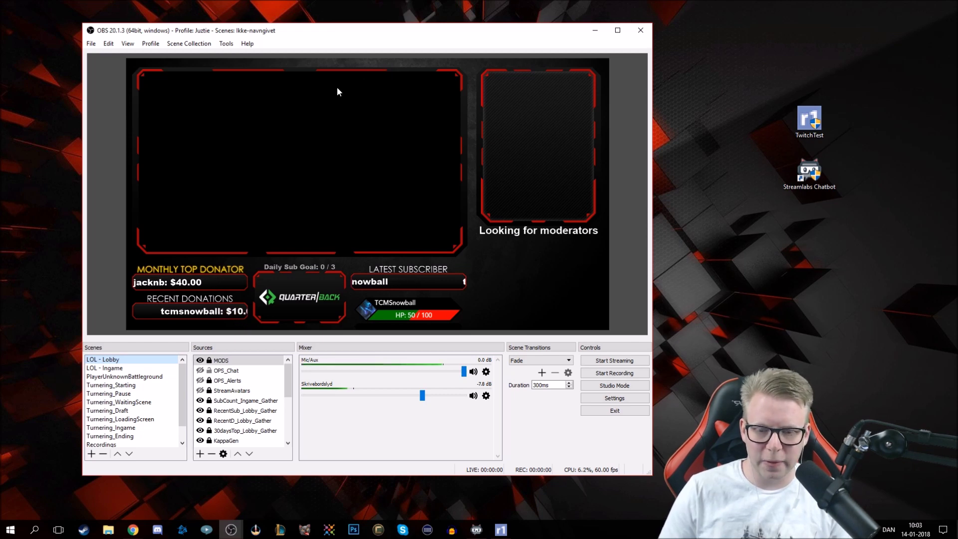
scroll(133, 412, "down", 1)
left_click(112, 435)
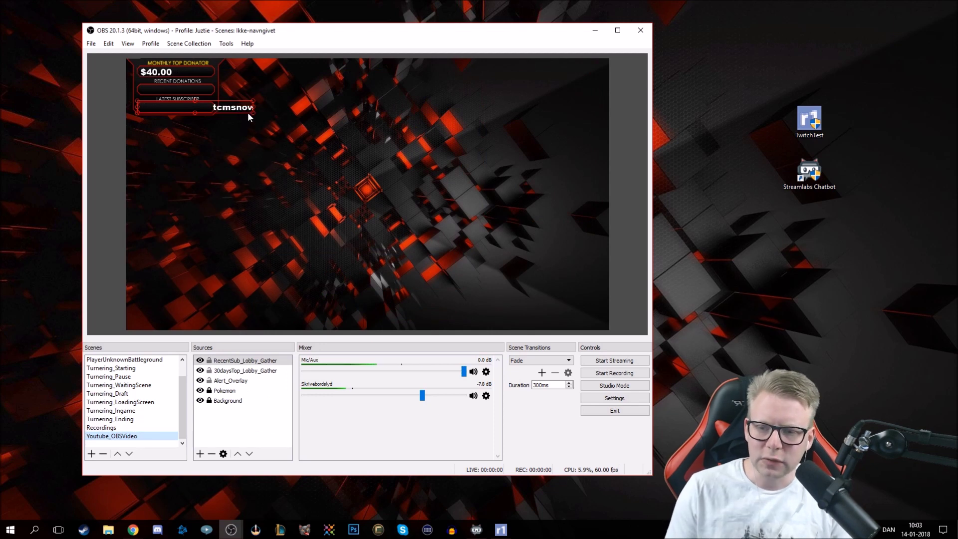
Delete the RecentSub_Lobby_Gather and 30daysTop_Lobby_Gather text sources from the Youtube_OBSVideo scene, and lock the Alert_Overlay source
left_click_drag(239, 112, 305, 171)
key("Delete")
key("Return")
left_click(235, 361)
key("Delete")
key("Return")
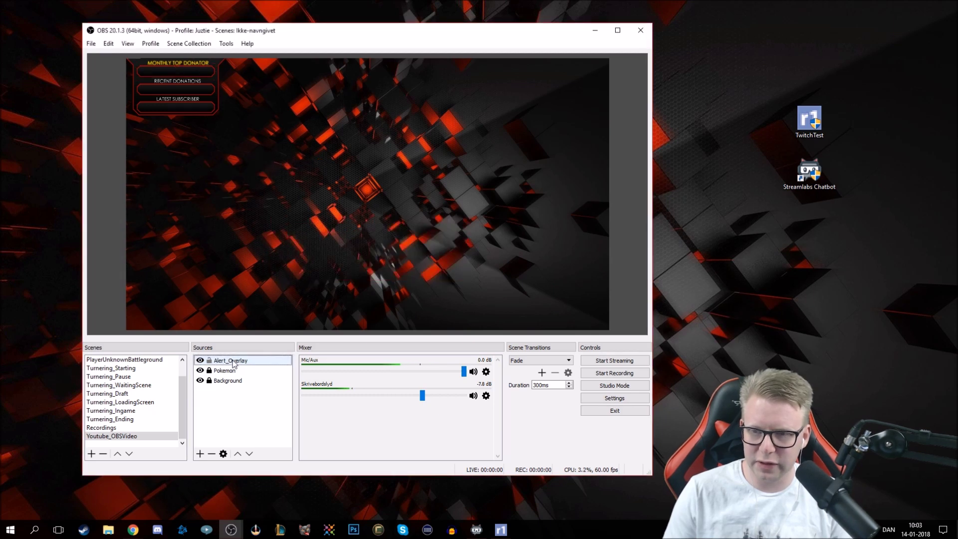
left_click(215, 381)
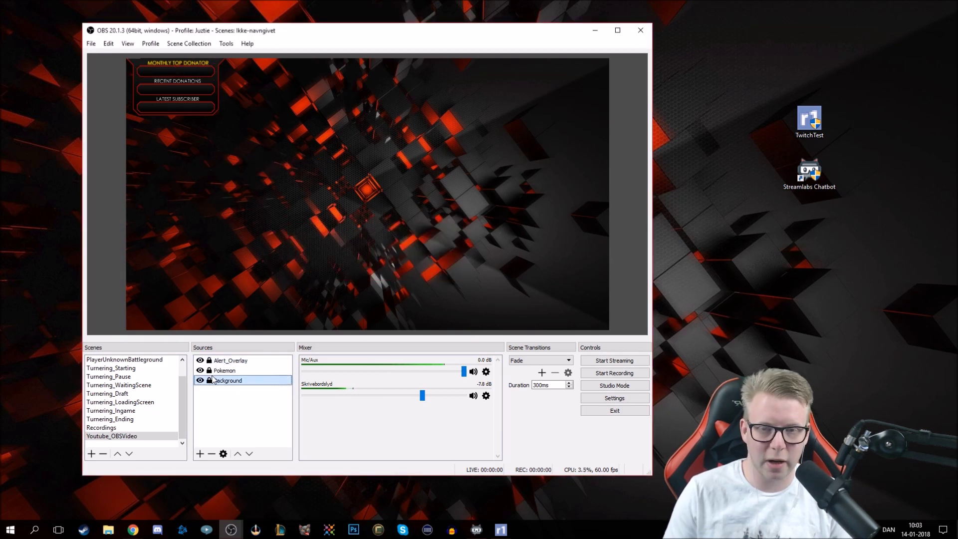
left_click(214, 413)
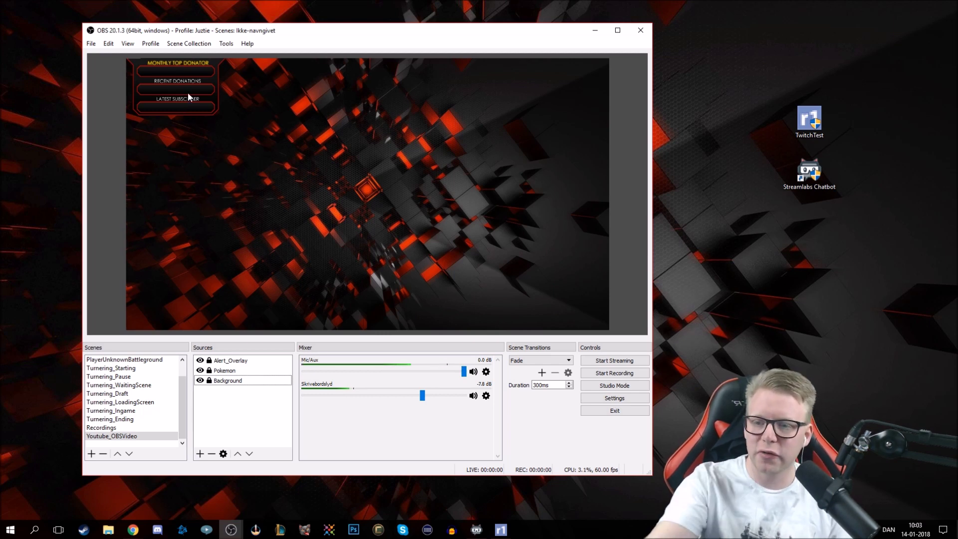
right_click(226, 392)
mouse_move(253, 398)
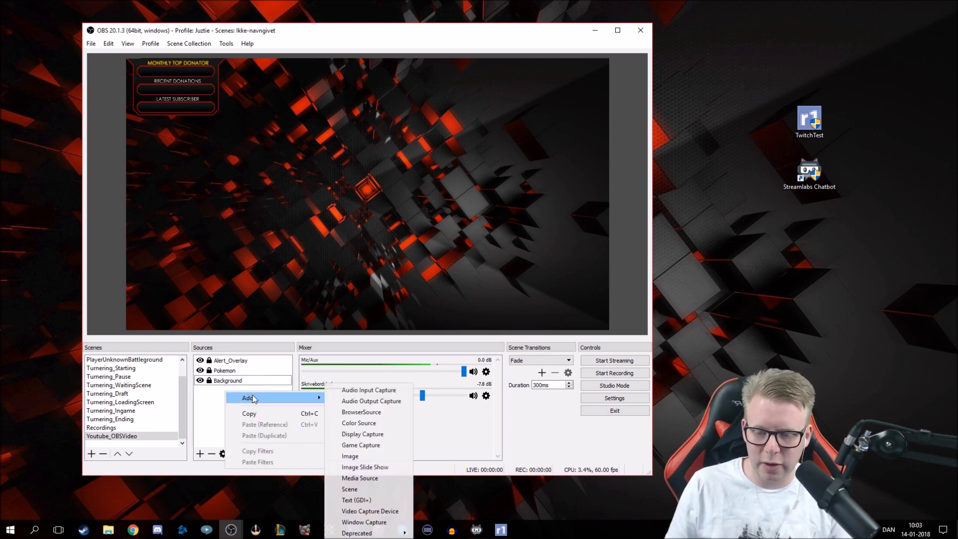
left_click(202, 473)
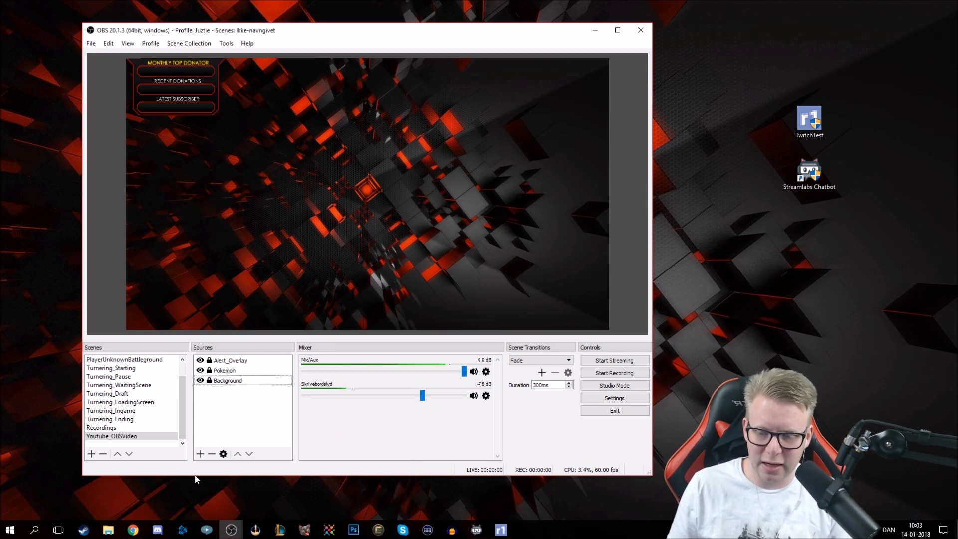
Add a new Text (GDI+) source named Youtube_guide_RD to the Youtube_OBSVideo scene
left_click(201, 454)
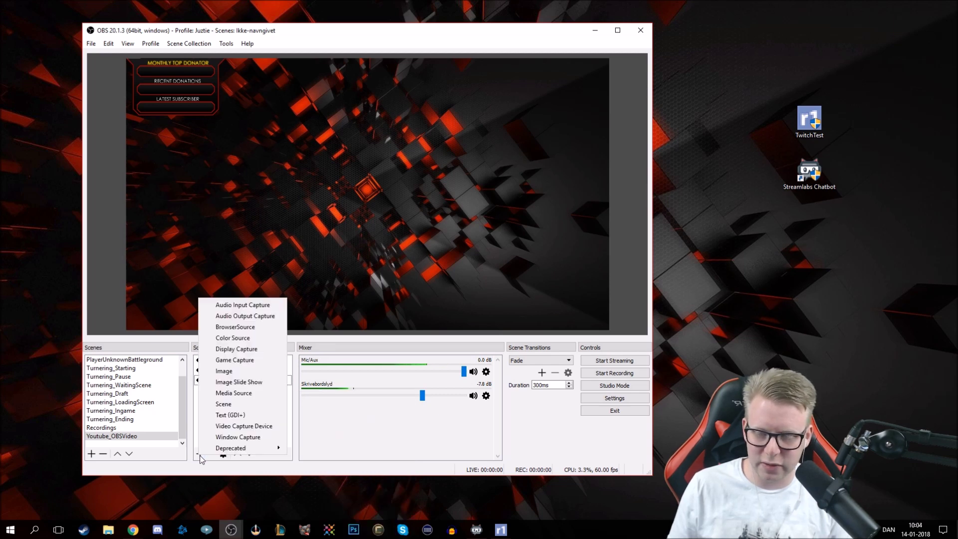
left_click(256, 418)
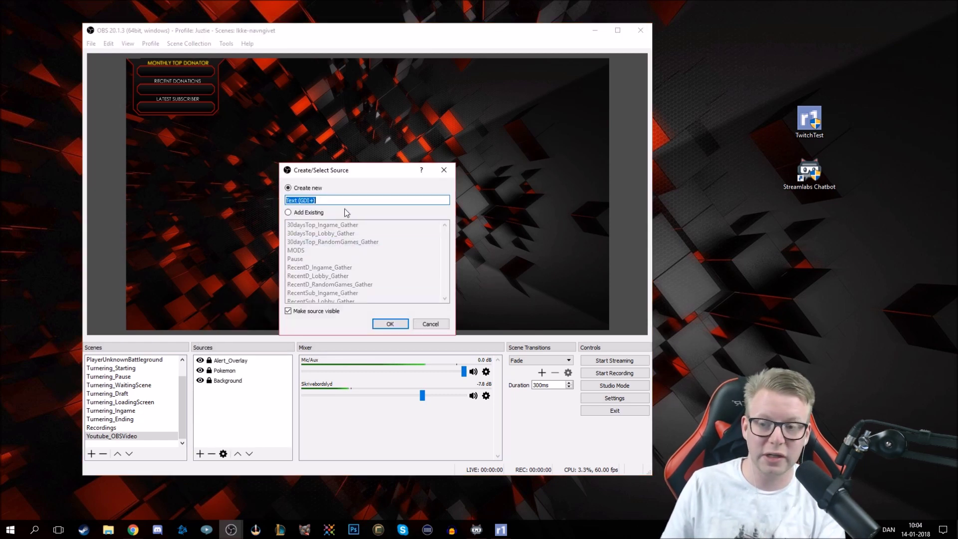
type("Youtubre")
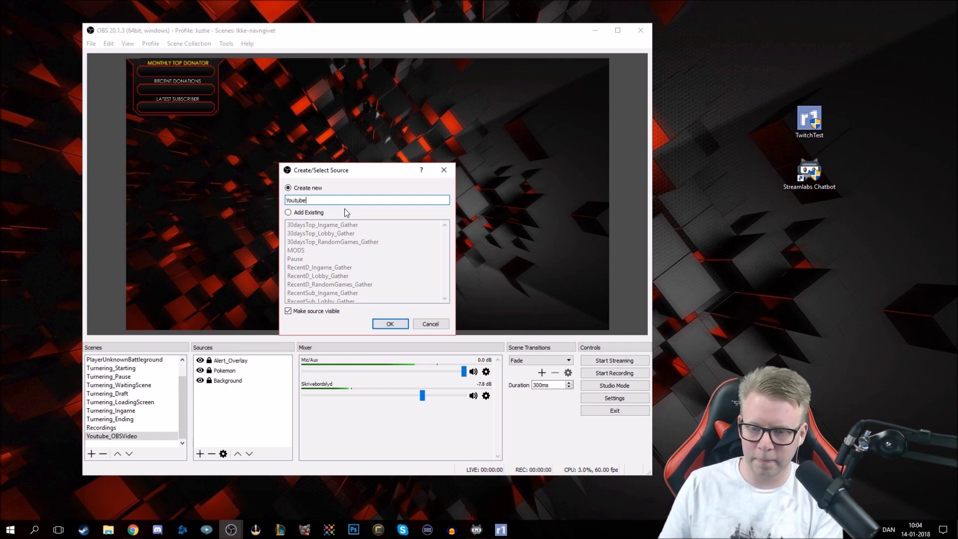
type("_guide_RD")
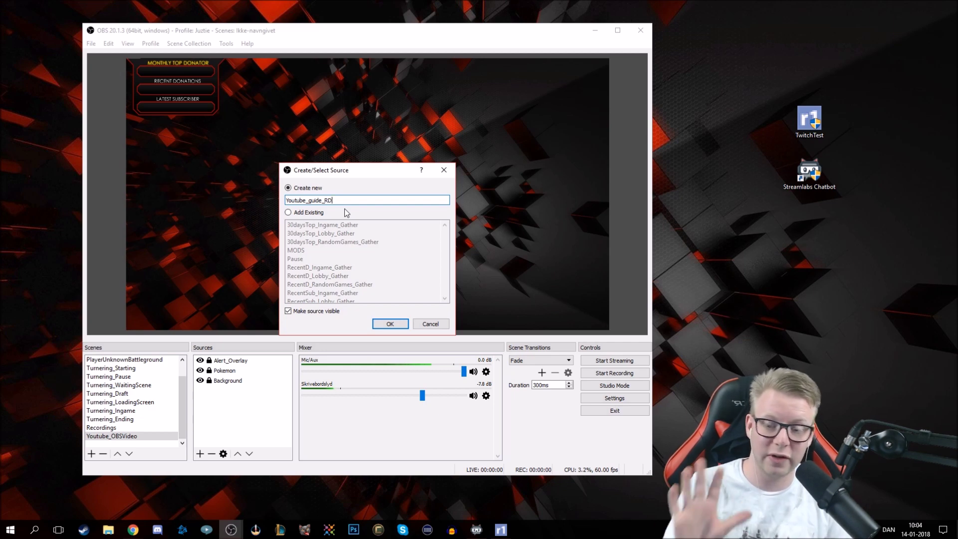
key("Return")
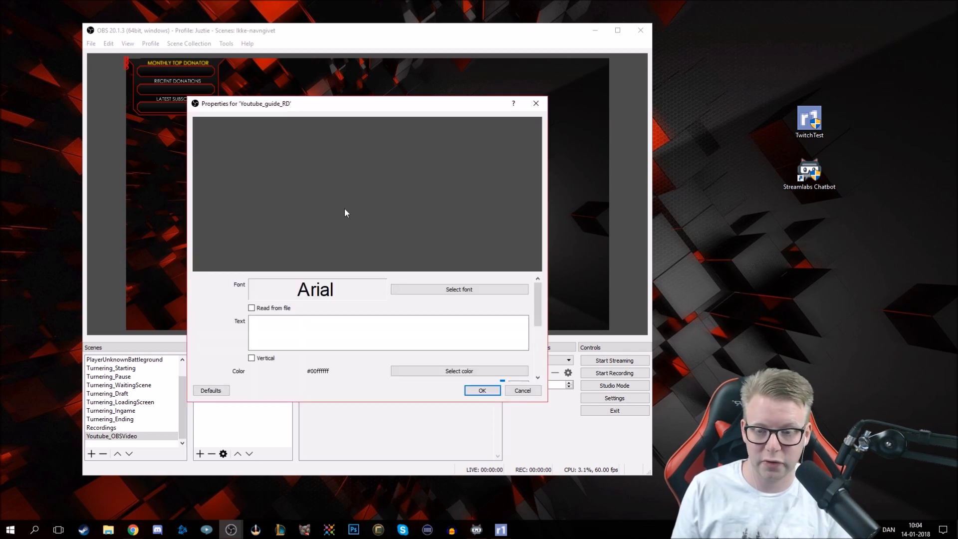
Examine the properties of the Youtube_guide_RD text source, including the strikeout, underline and writing system options for its font
left_click_drag(342, 104, 434, 71)
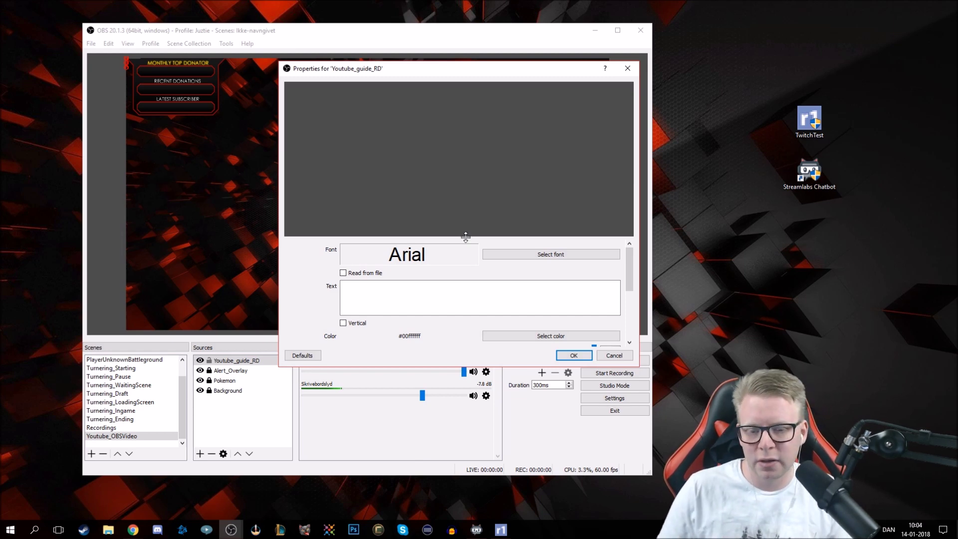
scroll(322, 266, "down", 5)
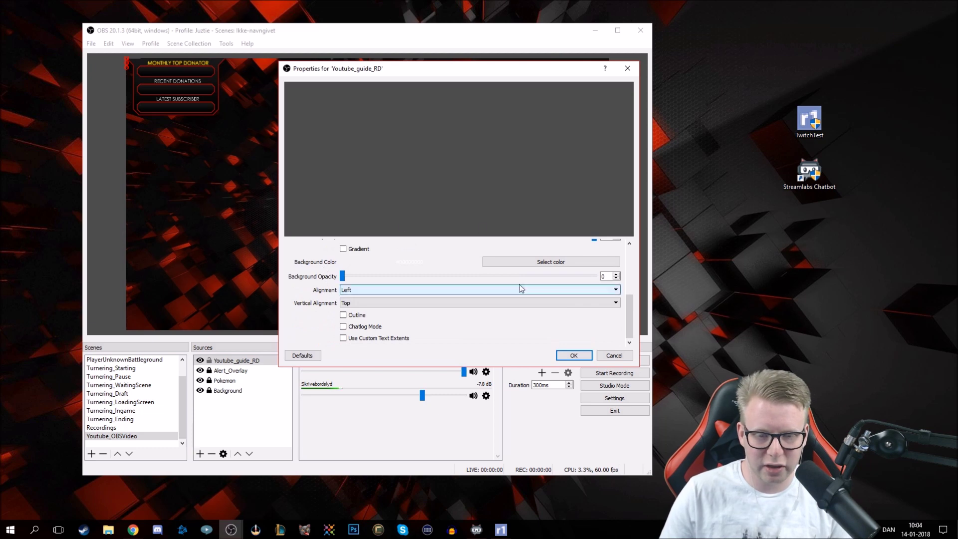
scroll(313, 310, "up", 5)
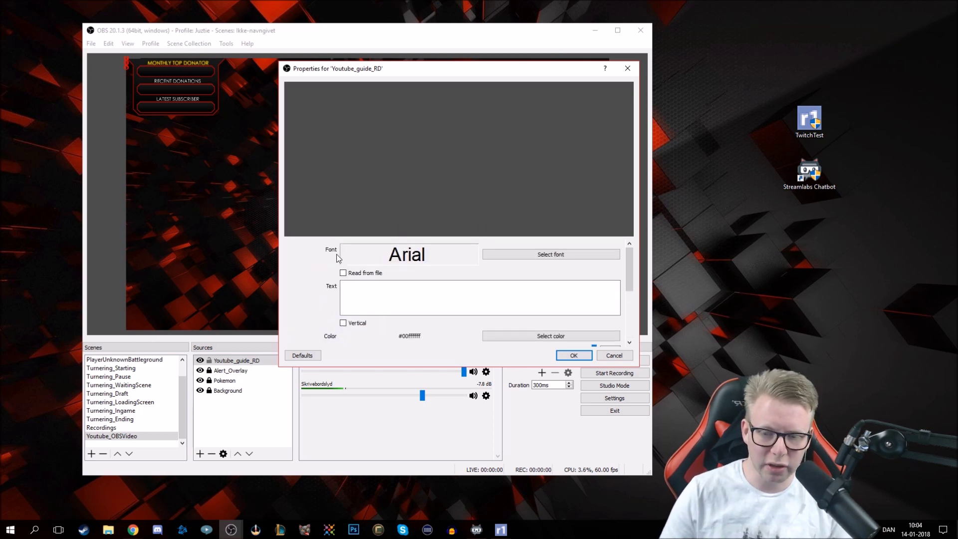
left_click(531, 256)
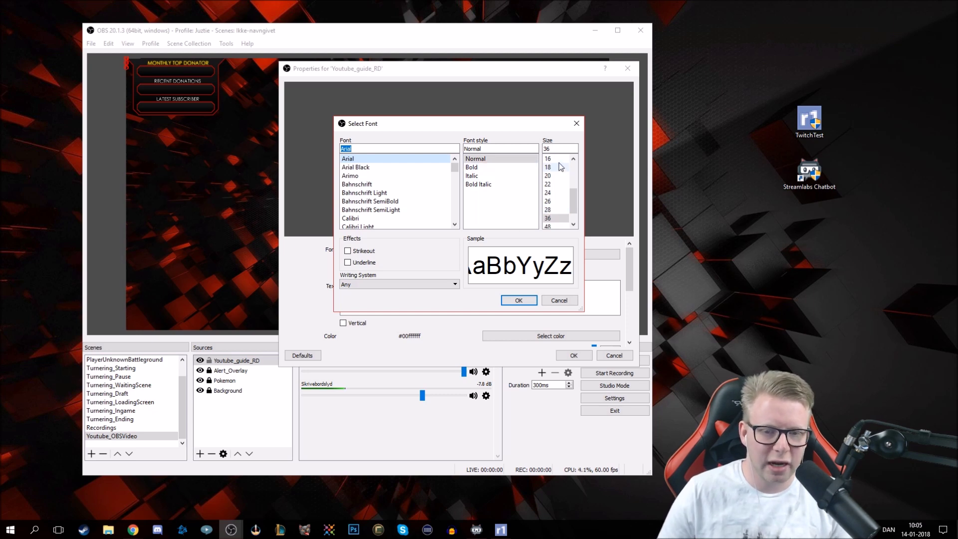
left_click(364, 254)
left_click(364, 255)
left_click(369, 264)
left_click(368, 265)
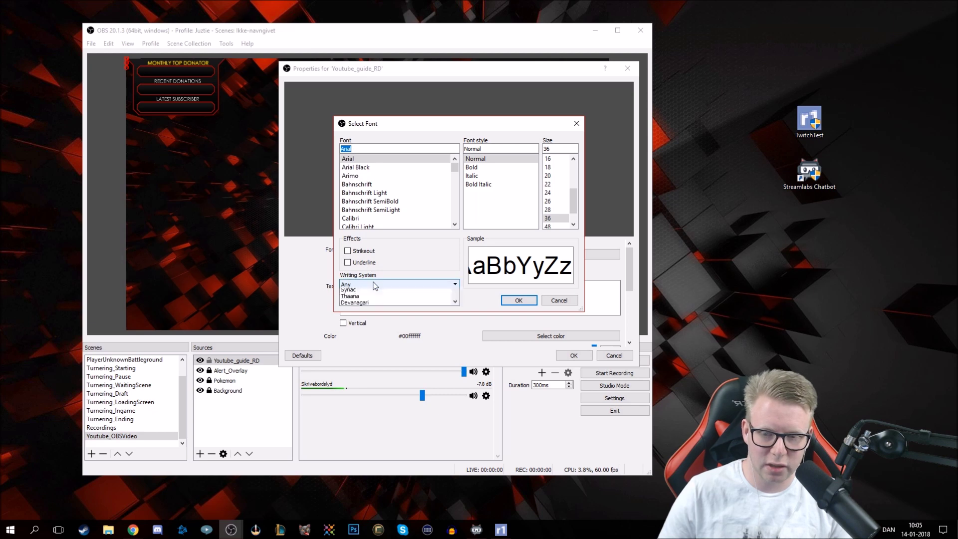
left_click(375, 285)
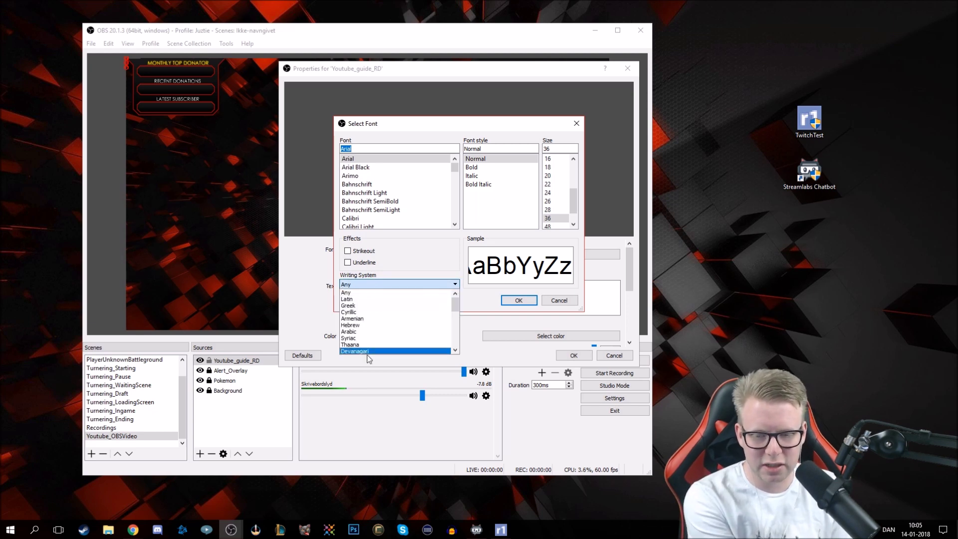
left_click(402, 268)
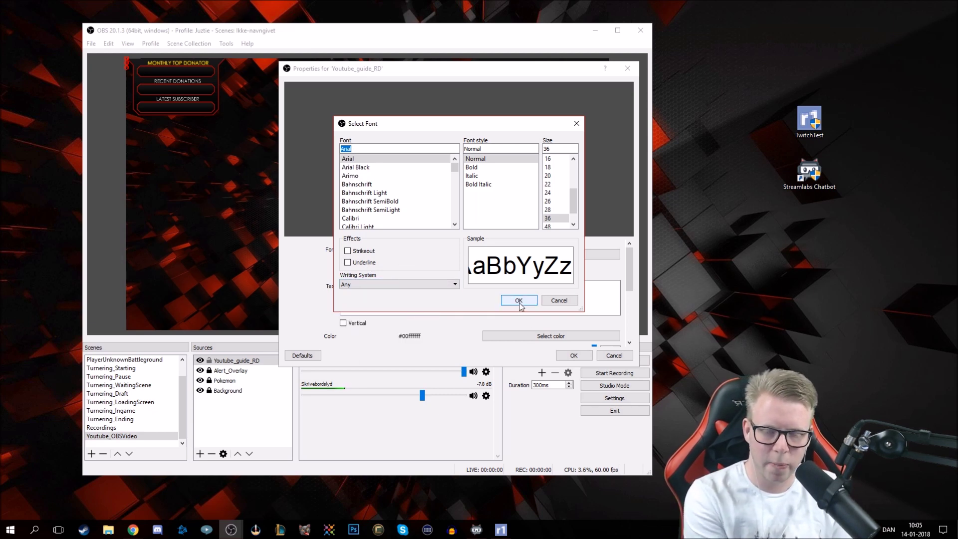
Set the font of the Youtube_guide_RD text to SF Sports Night NS, Bold, size 36
scroll(559, 210, "down", 1)
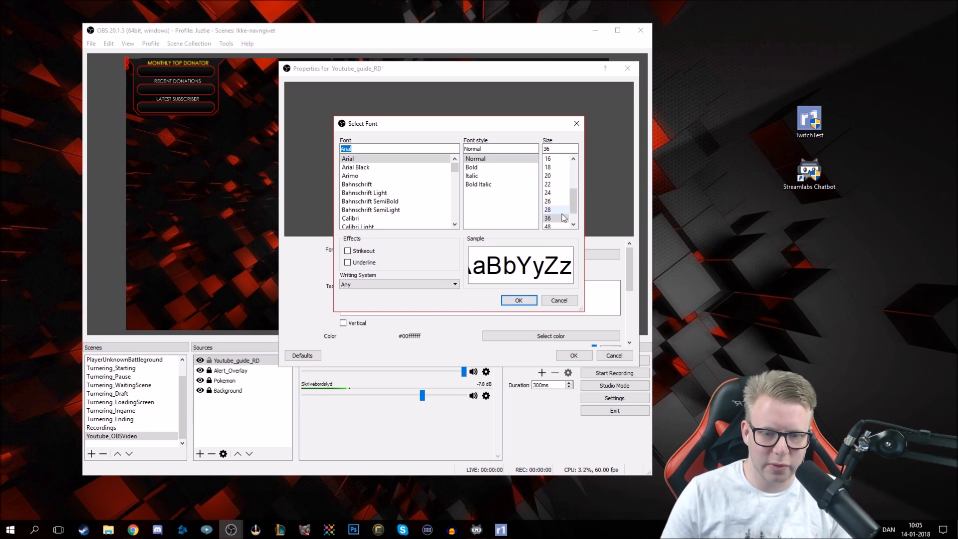
left_click(554, 201)
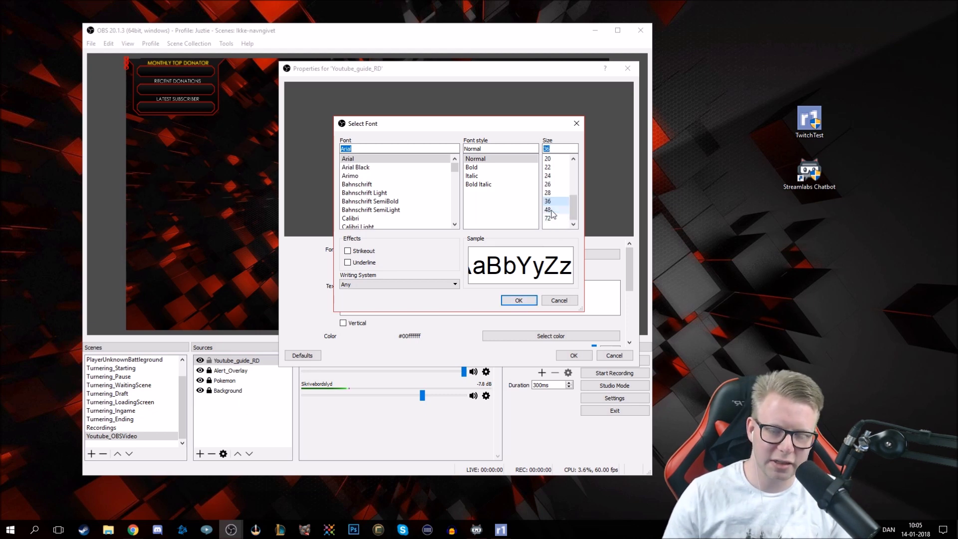
scroll(405, 195, "down", 20)
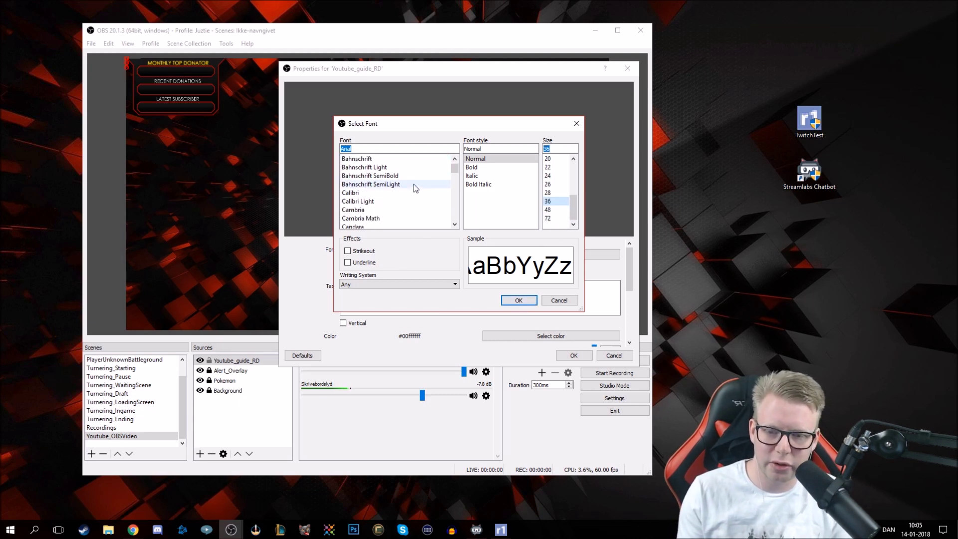
scroll(415, 201, "down", 7)
scroll(414, 201, "up", 4)
left_click(409, 184)
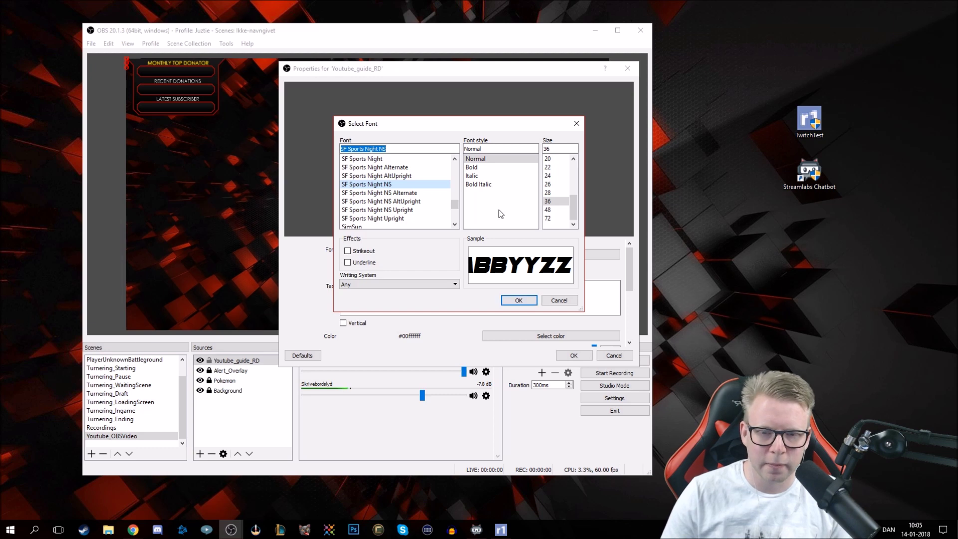
left_click(486, 167)
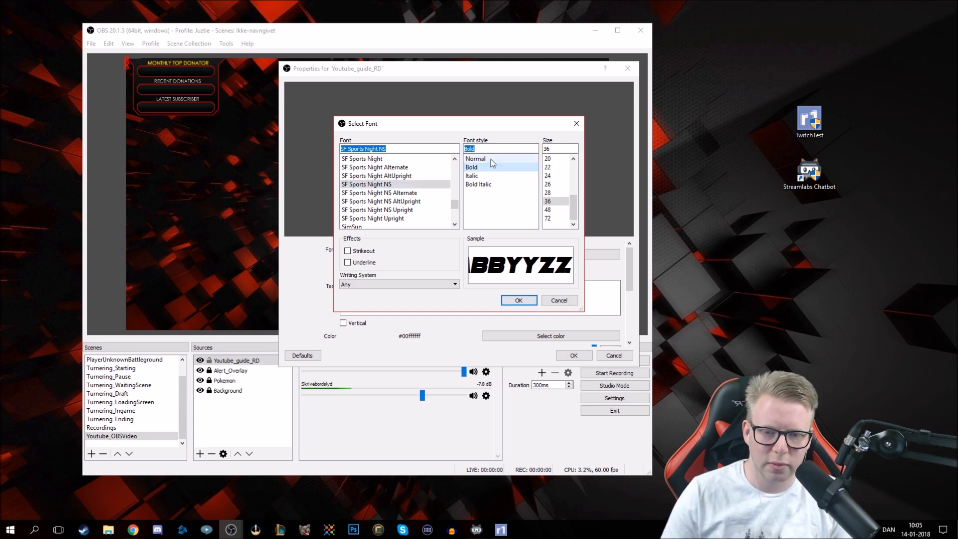
left_click(517, 300)
Open the text content of the Youtube_guide_RD source for editing
left_click(409, 291)
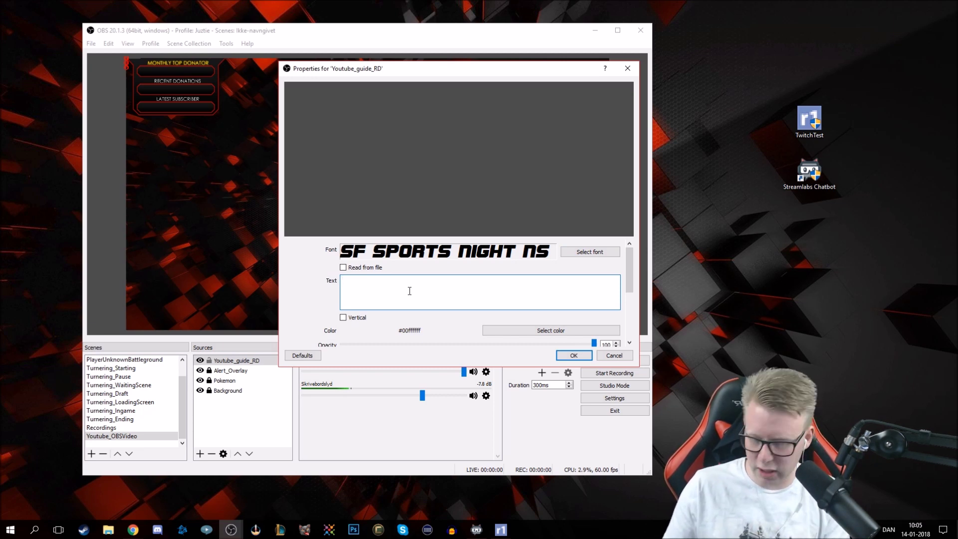
Try out sample text in the Youtube_guide_RD text source and clear it again
type("asjhdksajhdkjasdhkasjhd")
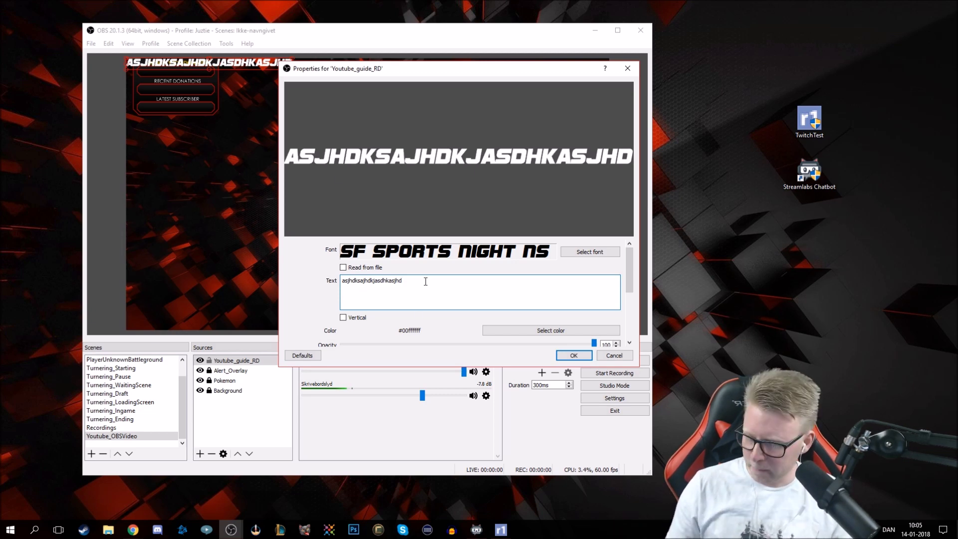
key("ctrl+a")
key("BackSpace")
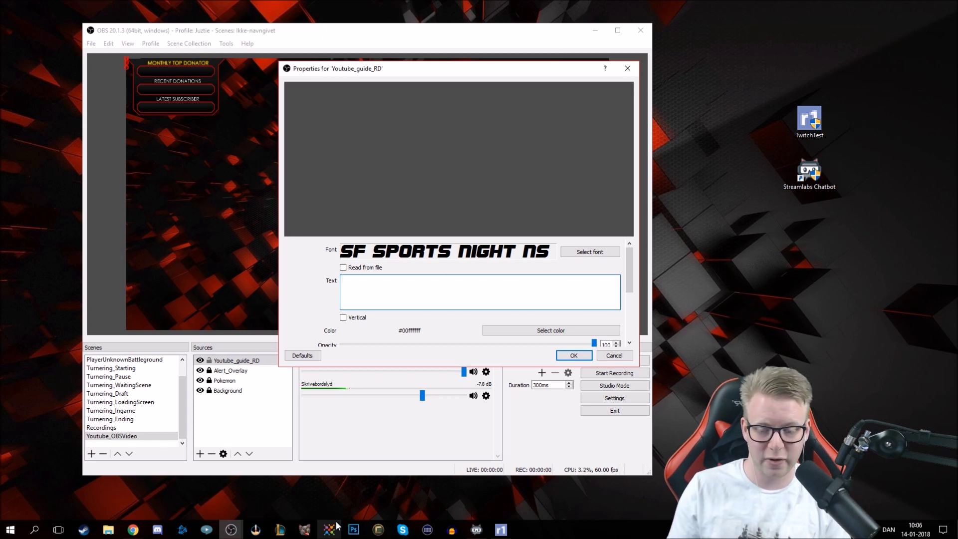
left_click(361, 269)
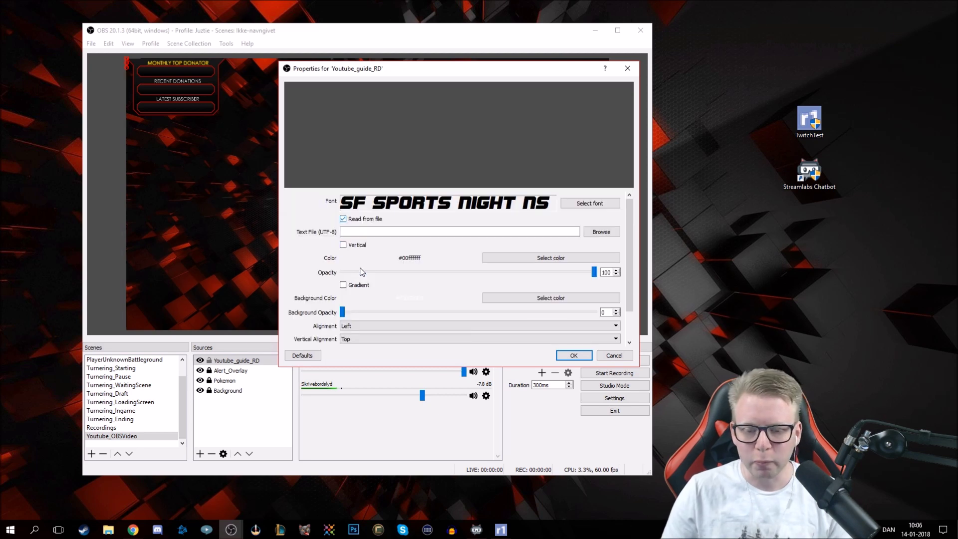
left_click(352, 220)
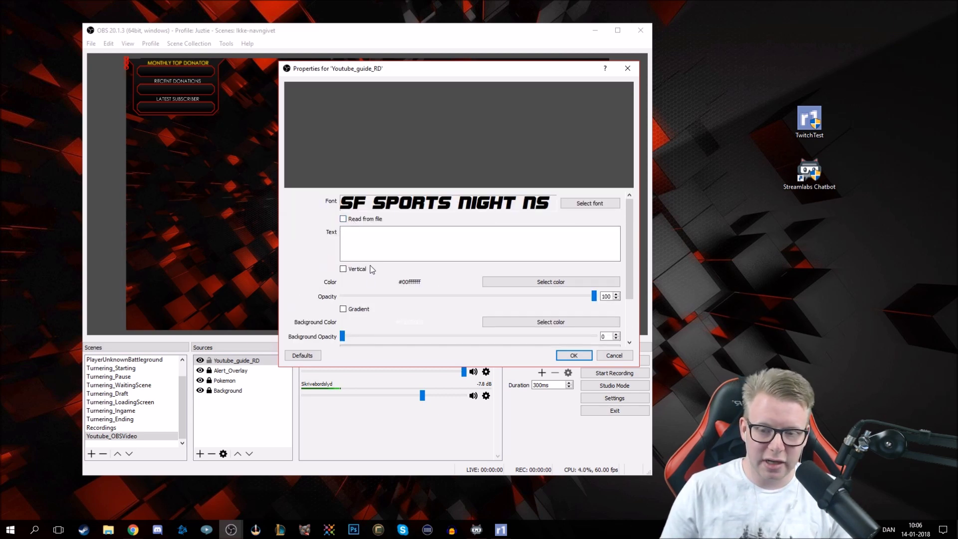
left_click(362, 221)
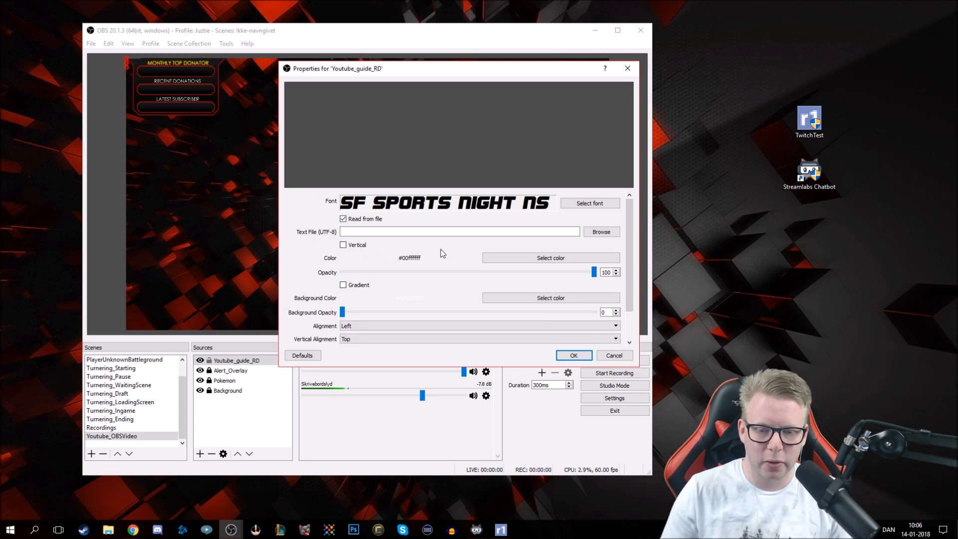
left_click(602, 232)
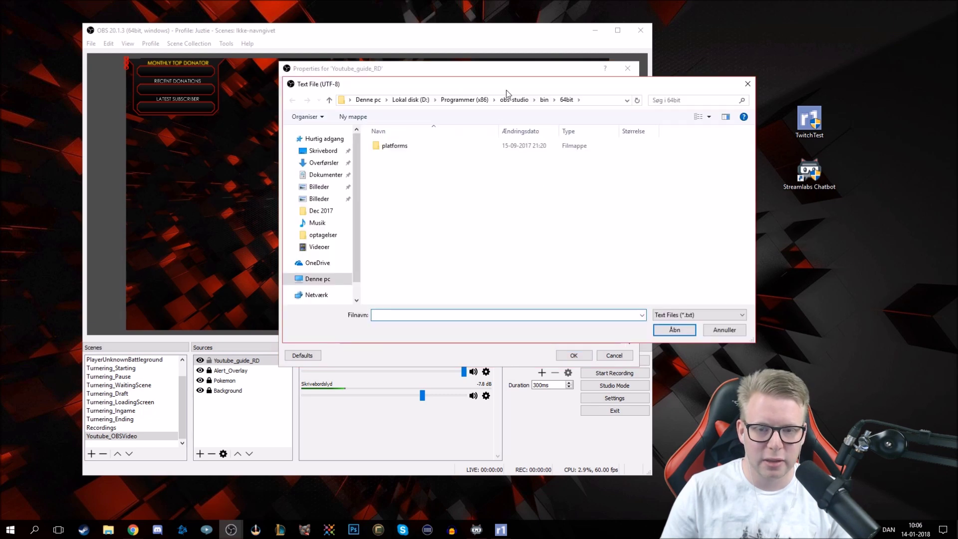
key("Escape")
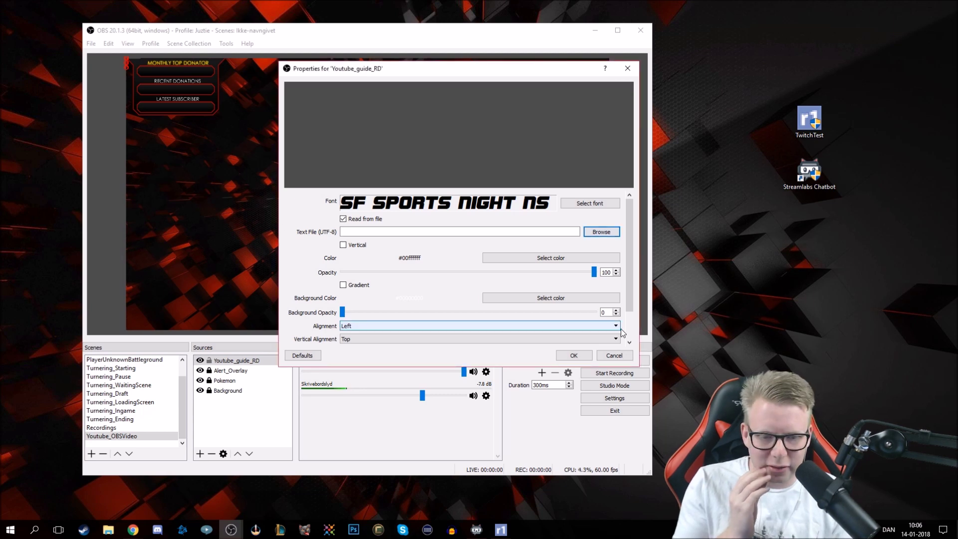
left_click(614, 355)
Check which text file the RecentD_Lobby_Gather source in the LOL - Lobby scene reads from
scroll(157, 361, "up", 1)
left_click(155, 360)
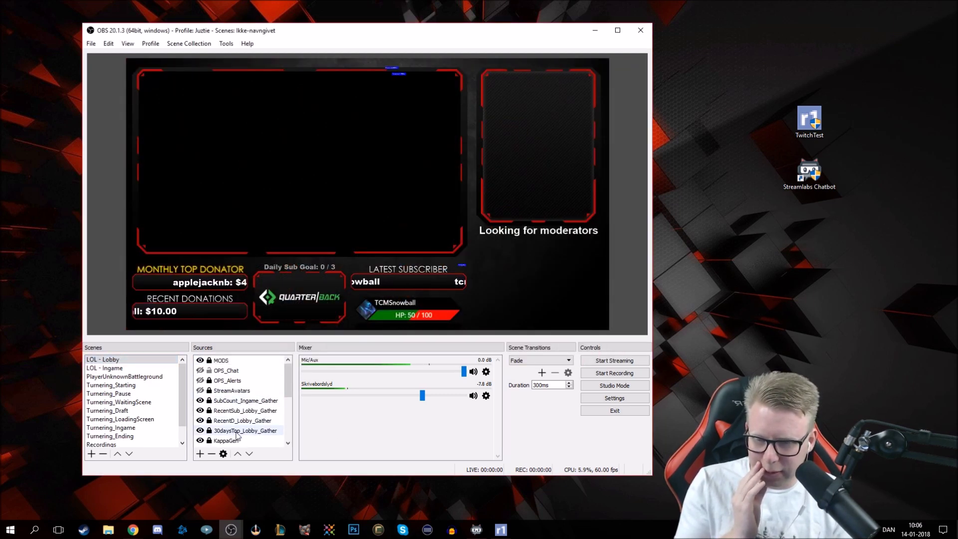
scroll(243, 390, "down", 1)
right_click(243, 391)
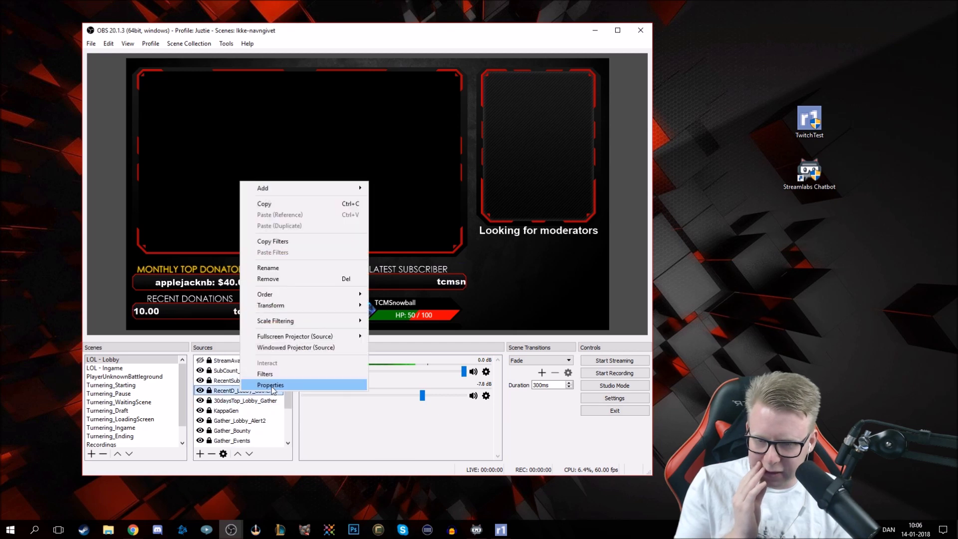
left_click(271, 386)
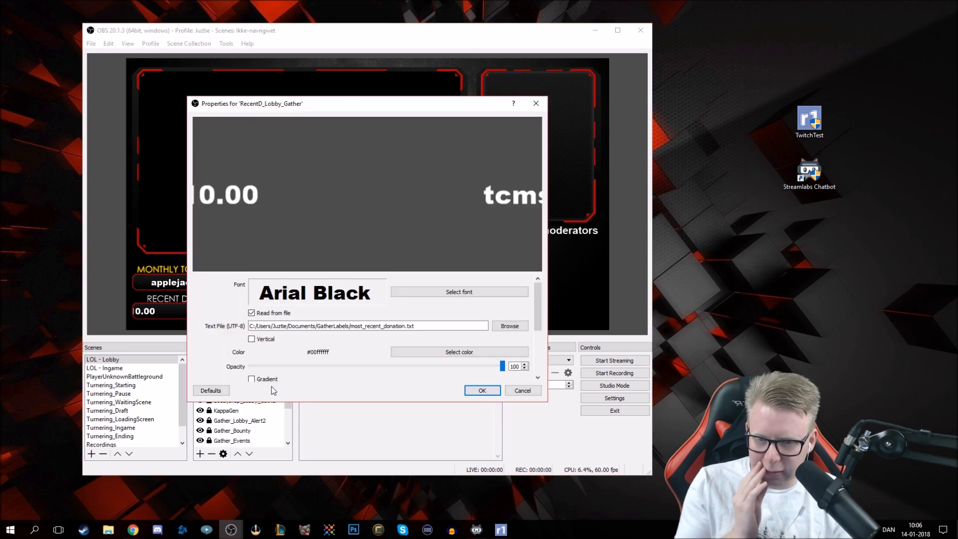
triple_click(280, 327)
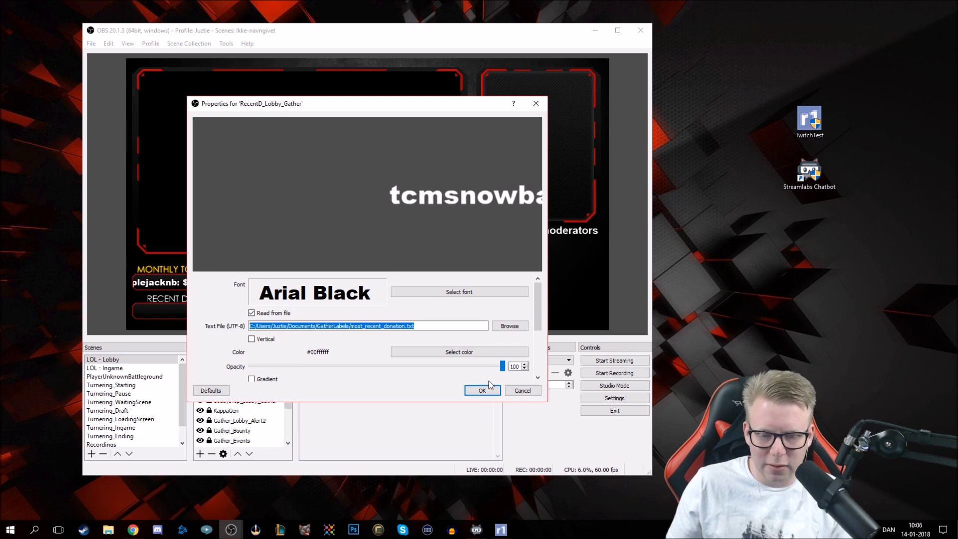
left_click(522, 391)
scroll(145, 420, "down", 1)
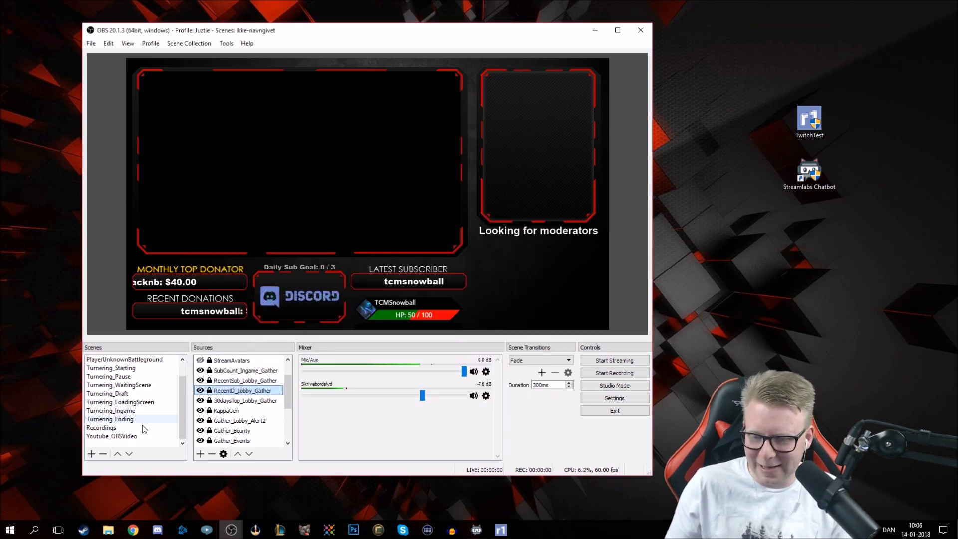
left_click(142, 434)
double_click(235, 361)
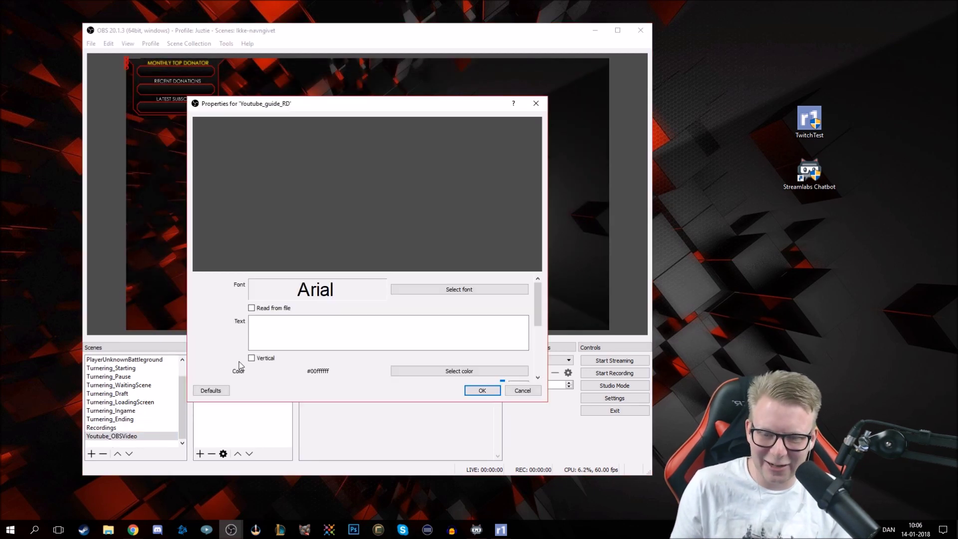
left_click(252, 308)
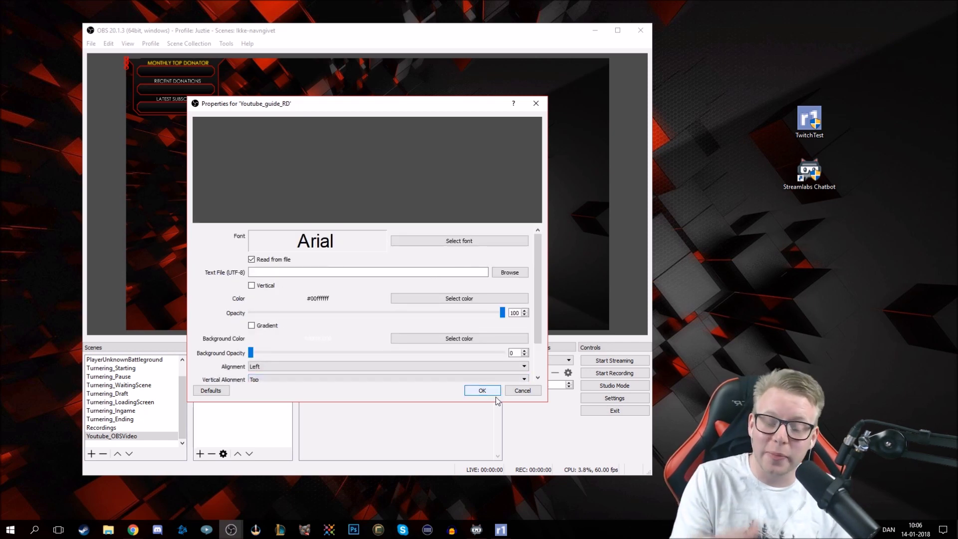
left_click(521, 391)
Reopen the RecentD_Lobby_Gather properties in the LOL - Lobby scene and examine its text file path
scroll(135, 394, "up", 2)
left_click(139, 360)
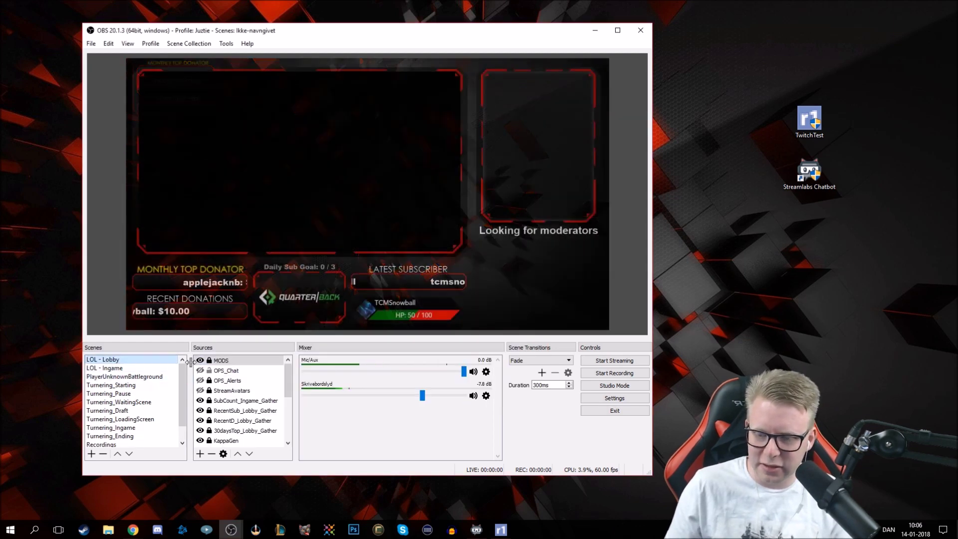
double_click(242, 421)
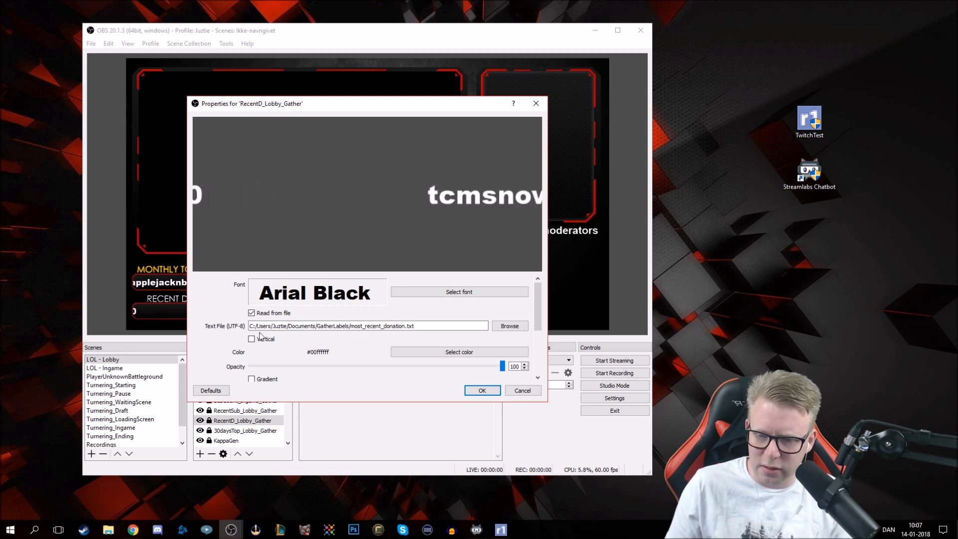
left_click(482, 391)
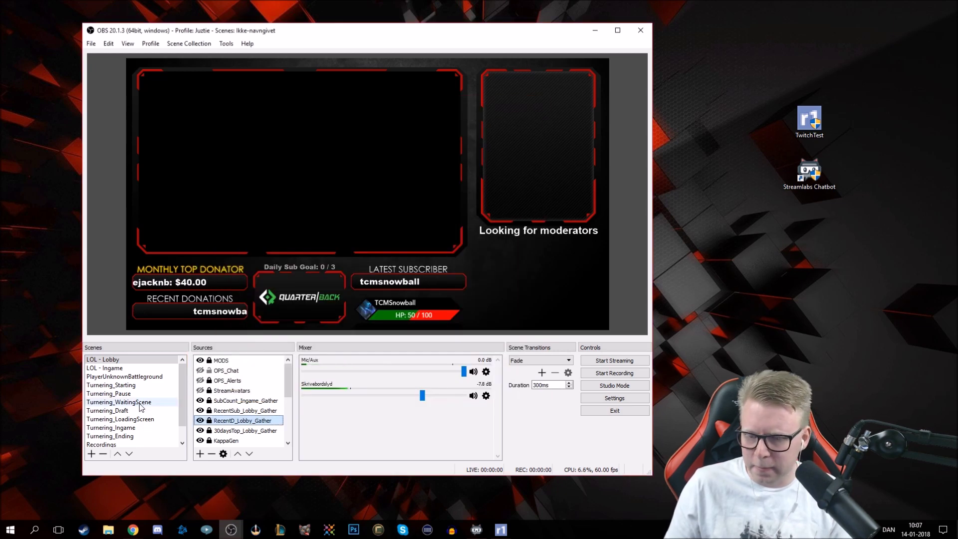
Open the properties of Youtube_guide_RD in the Youtube_OBSVideo scene and make it read its text from a file
scroll(141, 408, "down", 3)
left_click(114, 435)
right_click(214, 405)
double_click(229, 363)
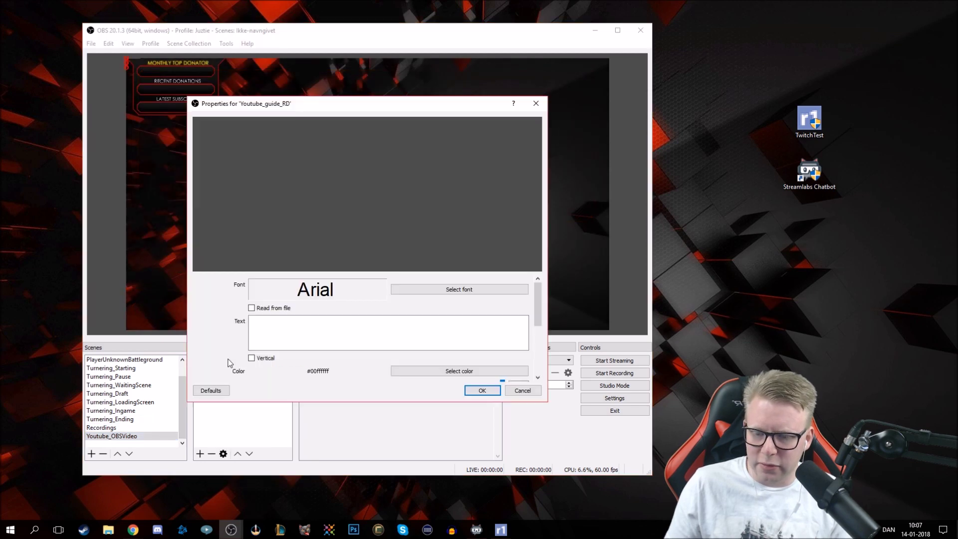
left_click(251, 308)
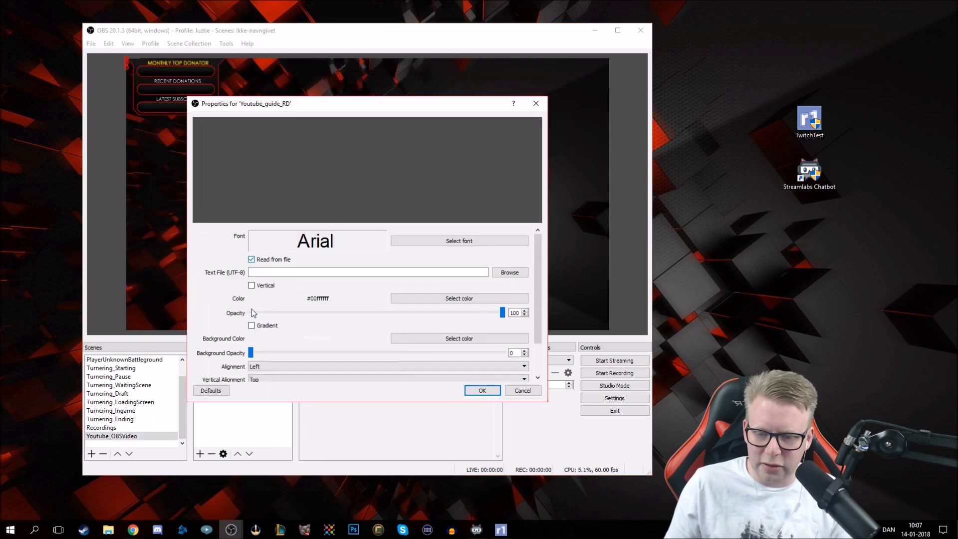
Set the text source's file to most_recent_donation.txt from the GatherLabels folder
left_click(506, 276)
key("Escape")
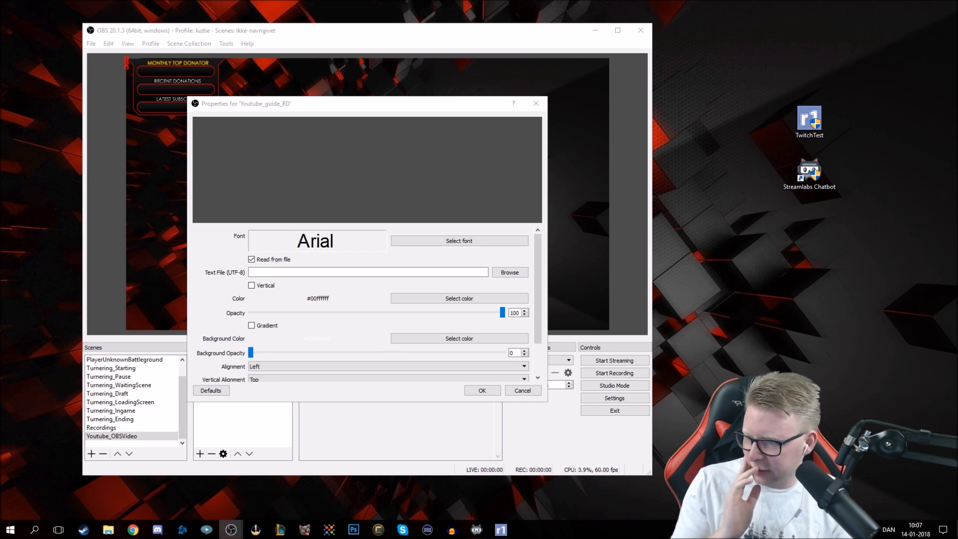
left_click(510, 272)
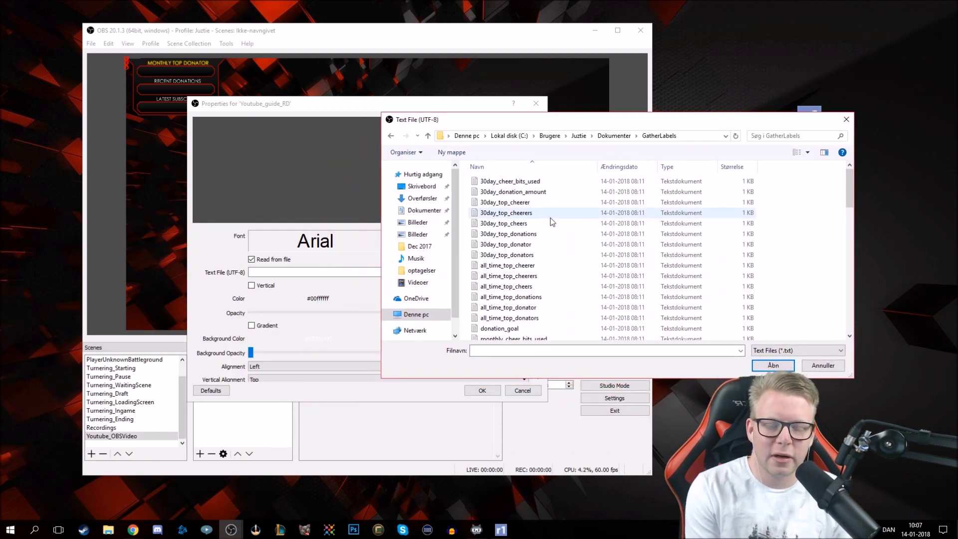
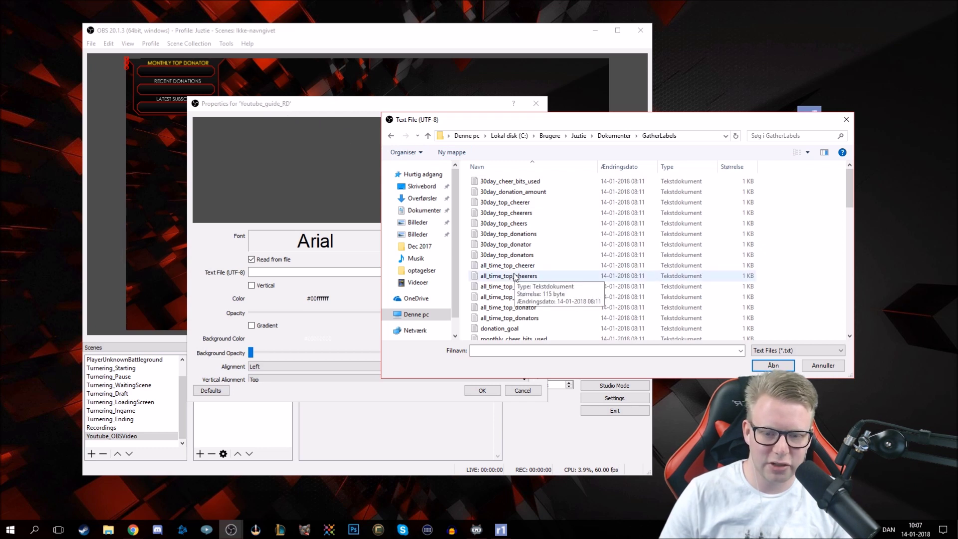
scroll(530, 220, "down", 1)
scroll(522, 240, "down", 1)
scroll(522, 245, "down", 6)
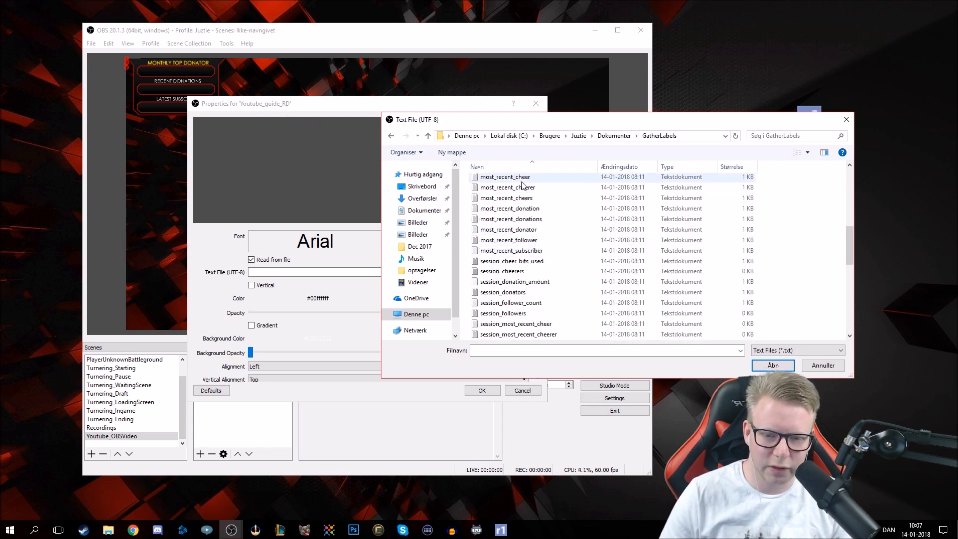
scroll(528, 227, "up", 1)
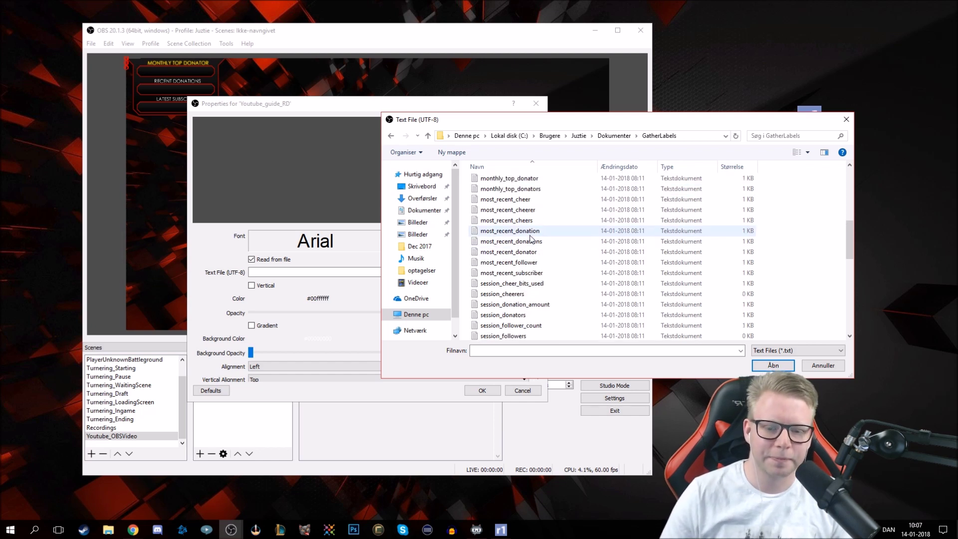
left_click(530, 231)
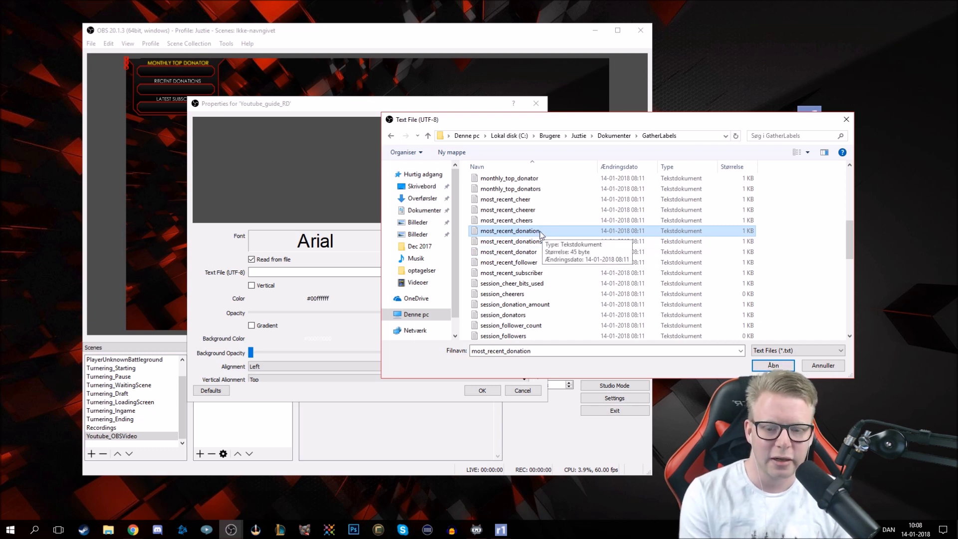
double_click(527, 232)
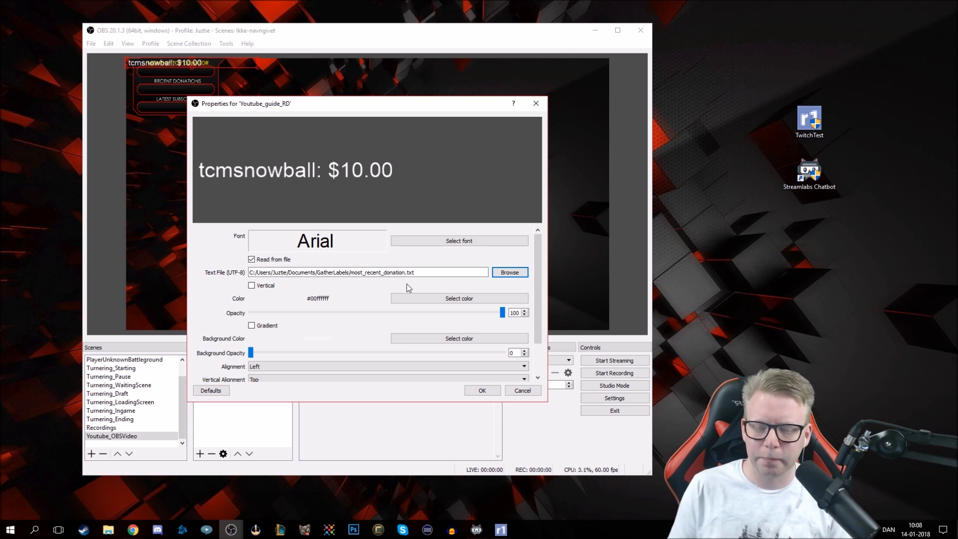
Move the donation text in the preview clear of the donation overlay, to the upper middle of the scene
left_click_drag(203, 61, 390, 74)
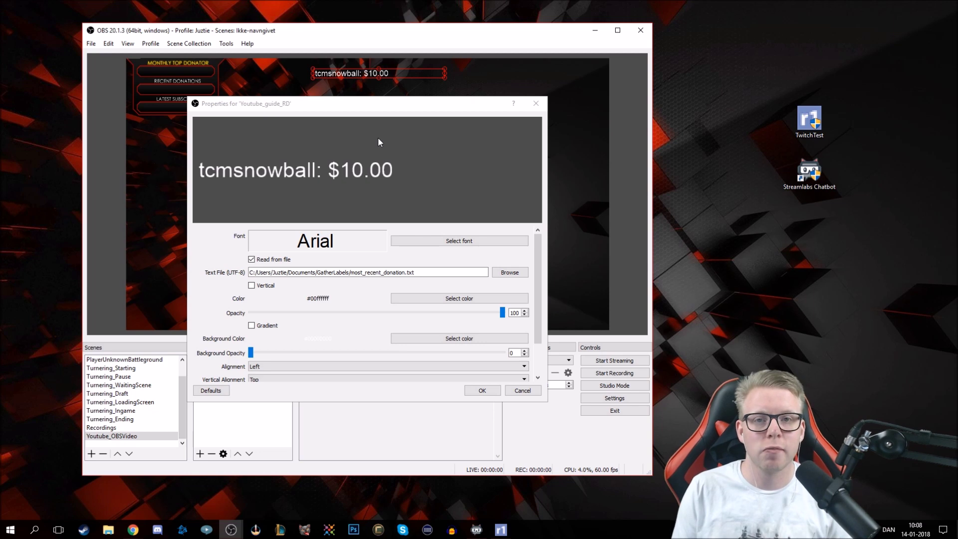
left_click(210, 302)
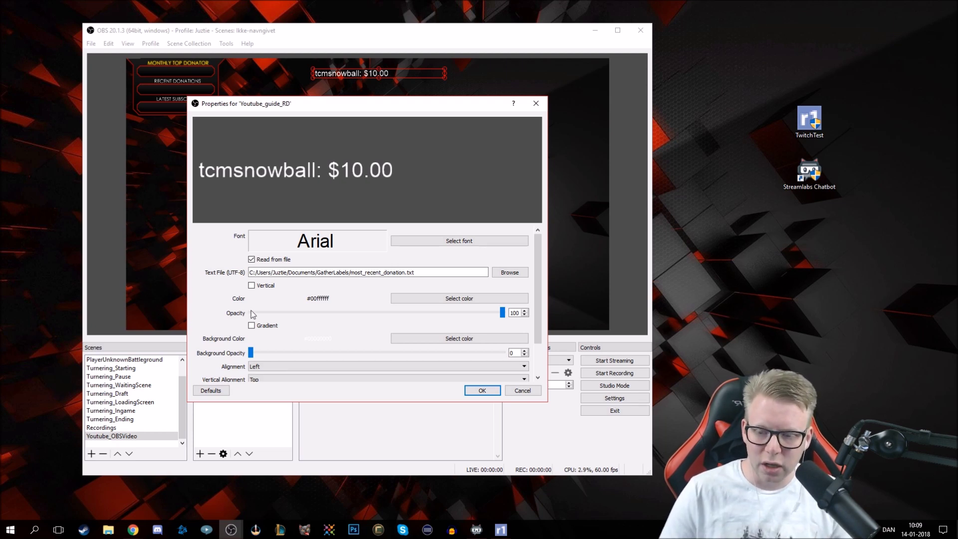
left_click_drag(503, 315, 556, 313)
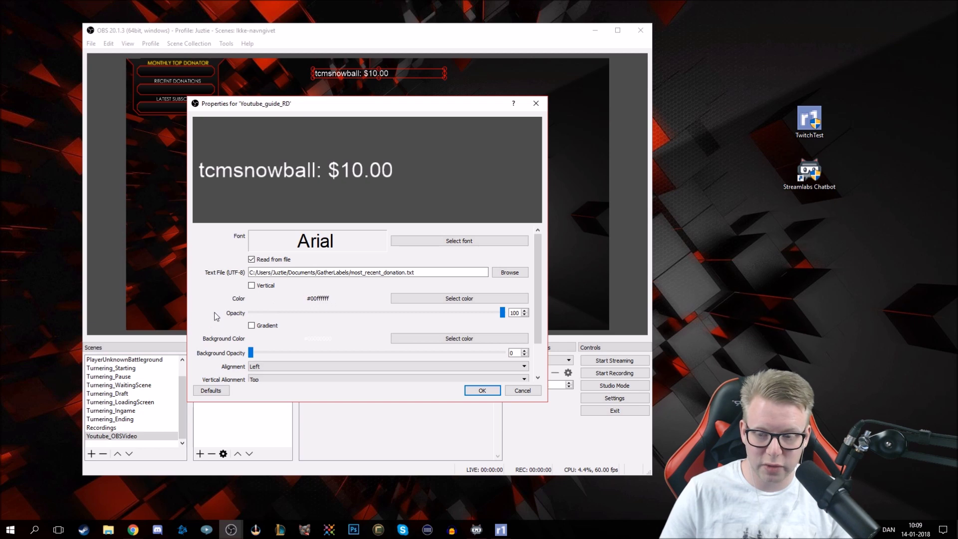
Change the donation text's font to SF Sports Night NS in the Bold style
scroll(230, 323, "down", 1)
scroll(208, 322, "down", 1)
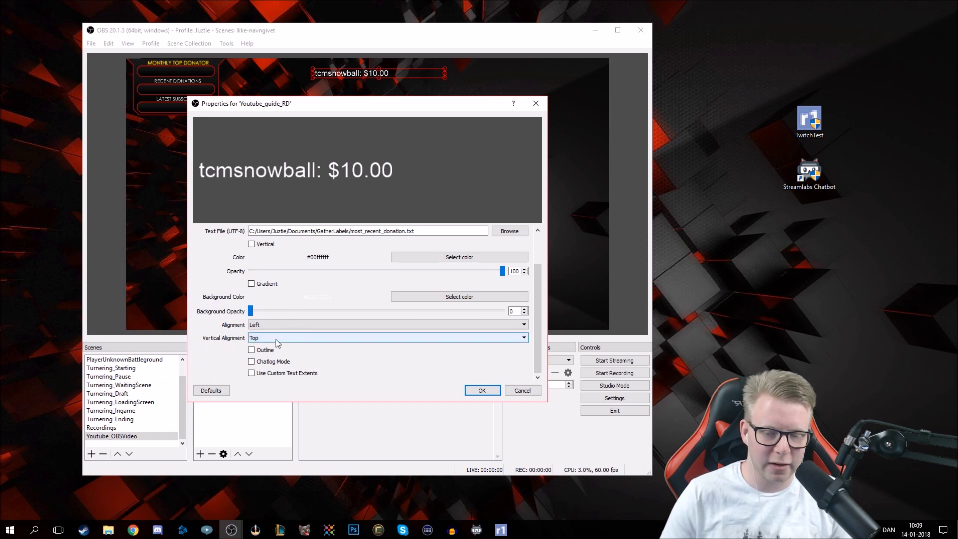
scroll(229, 272, "up", 1)
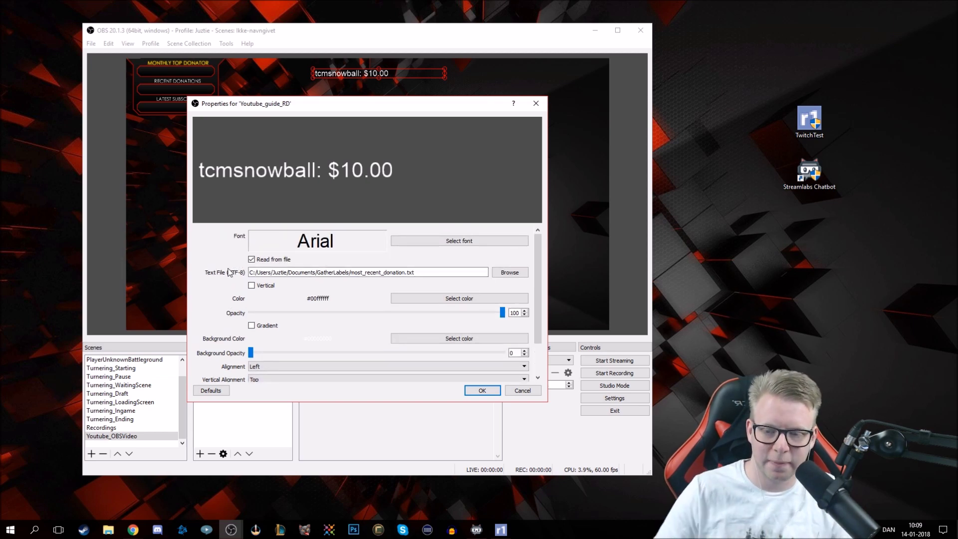
left_click(439, 240)
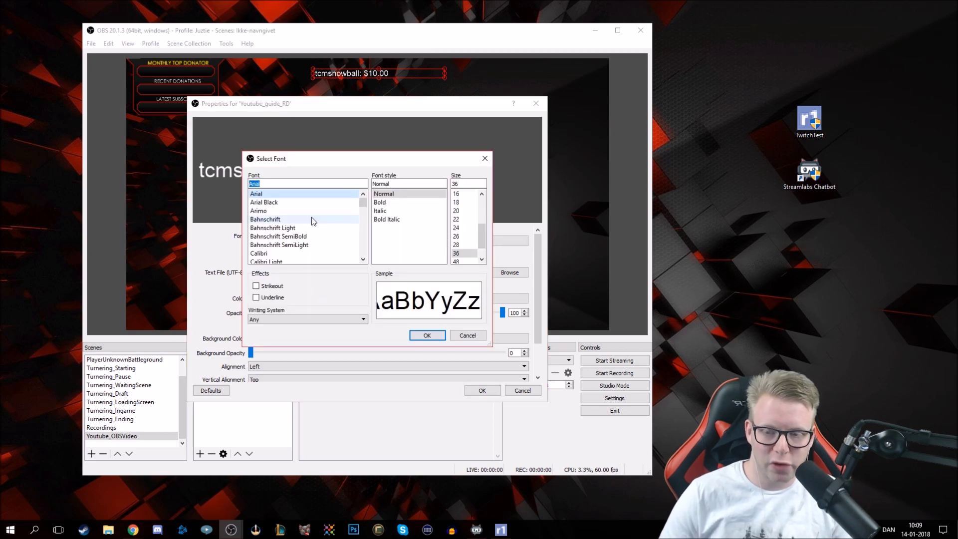
scroll(312, 218, "down", 10)
scroll(307, 232, "down", 8)
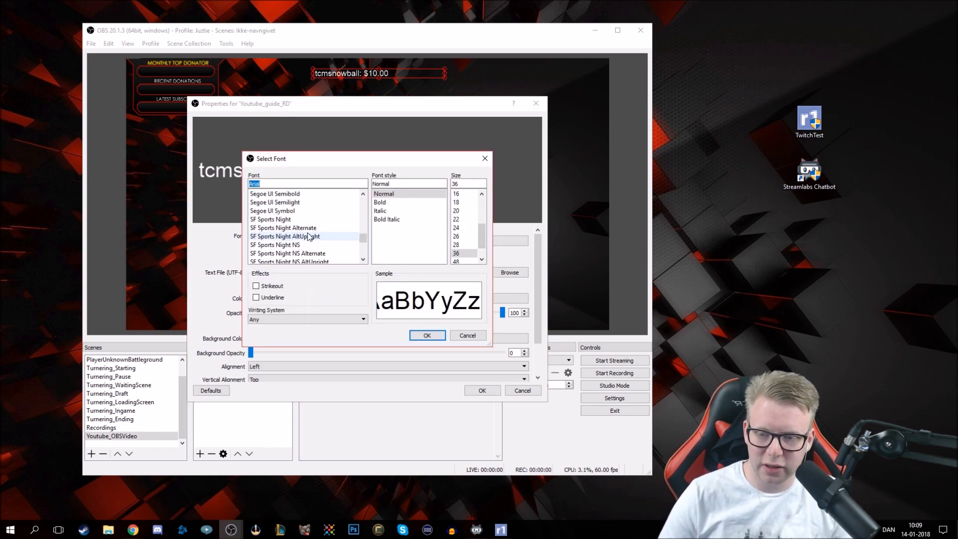
left_click(310, 244)
left_click(384, 202)
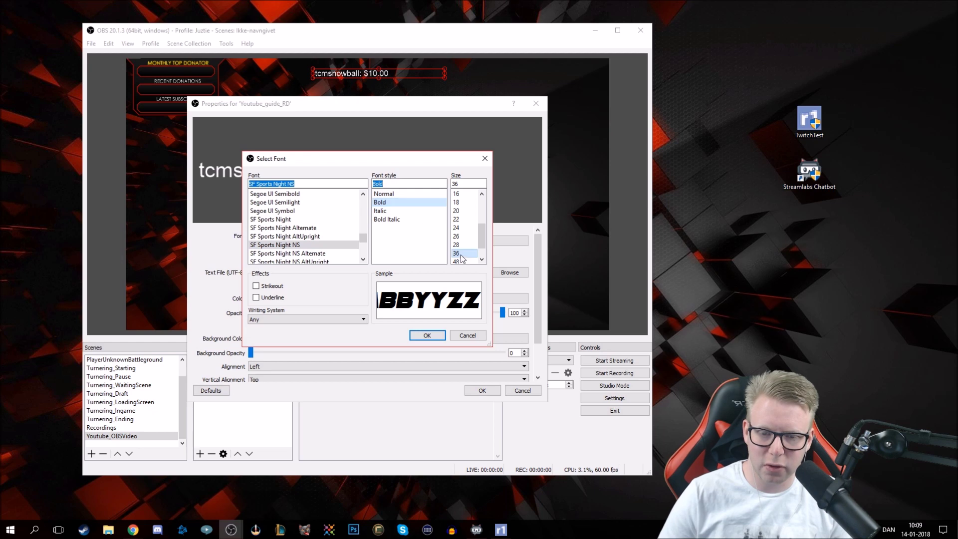
left_click(427, 336)
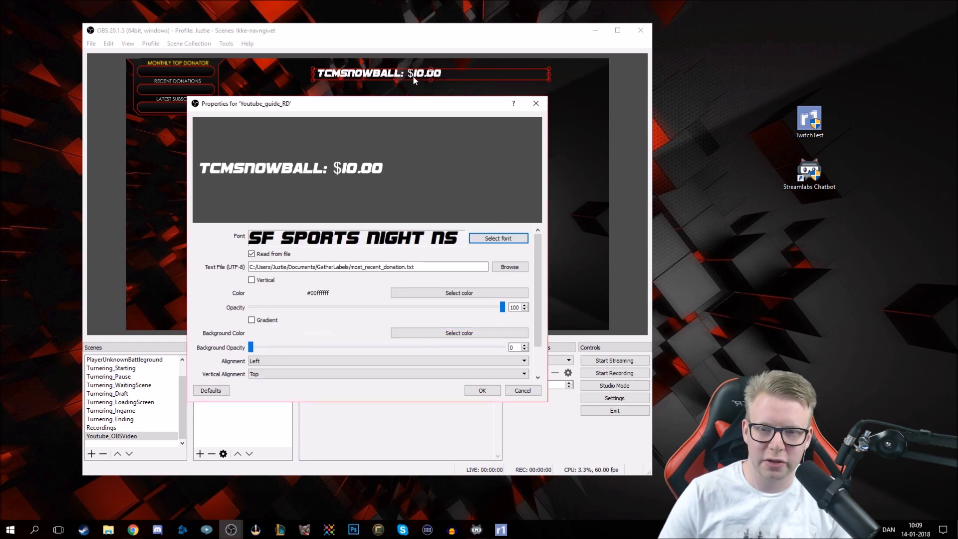
Apply the text properties and try the donation text over the Recent Donations box before moving it clear of the overlay
left_click(482, 391)
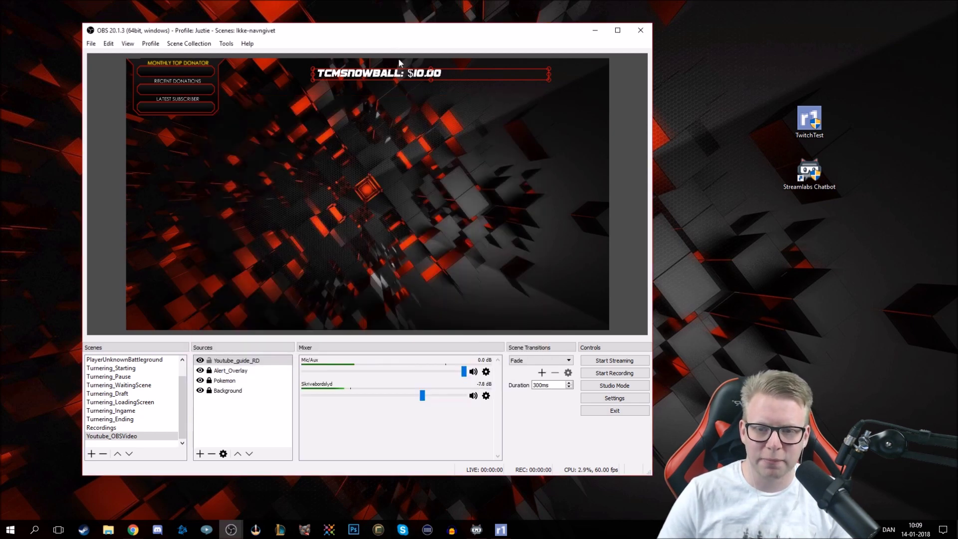
left_click_drag(408, 76, 232, 92)
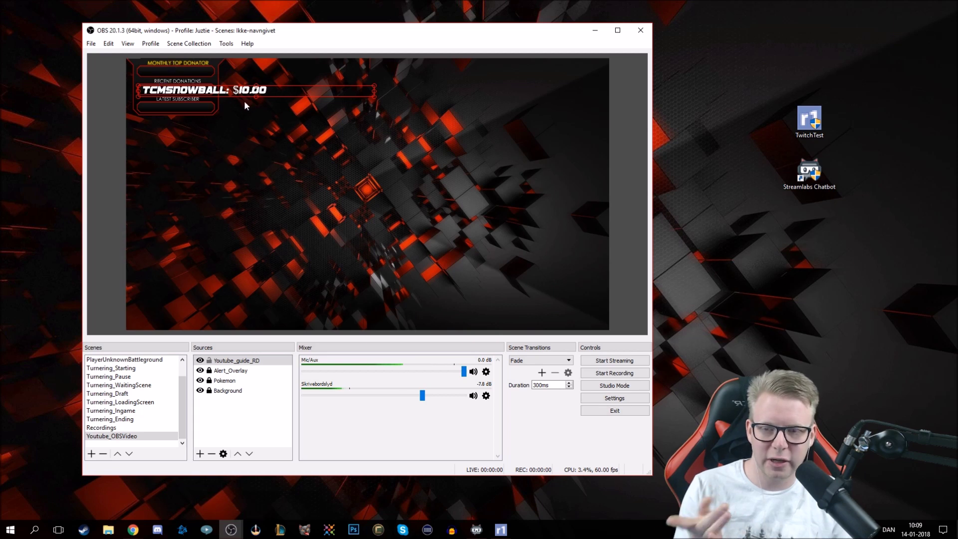
left_click_drag(274, 90, 362, 125)
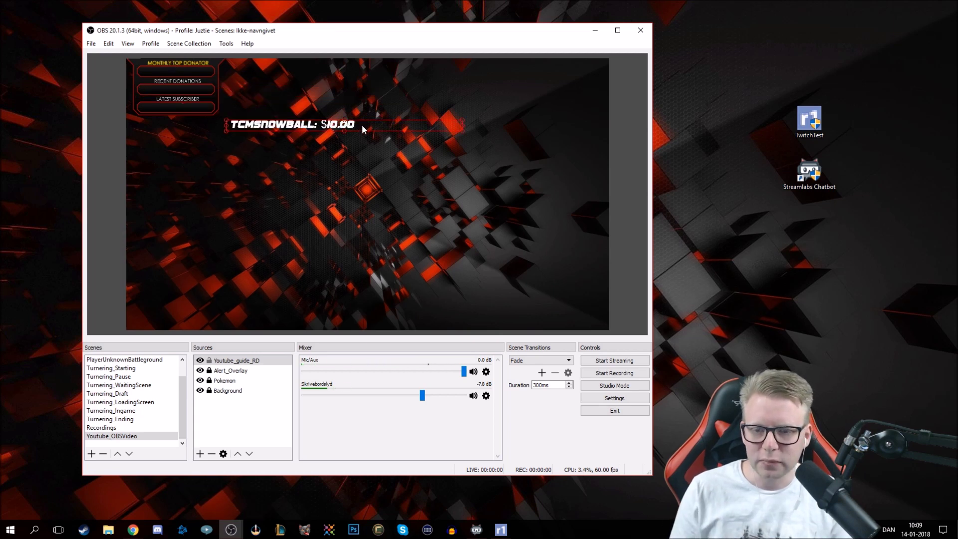
Reduce the font size of Youtube_guide_RD to 24 and apply the properties
right_click(357, 121)
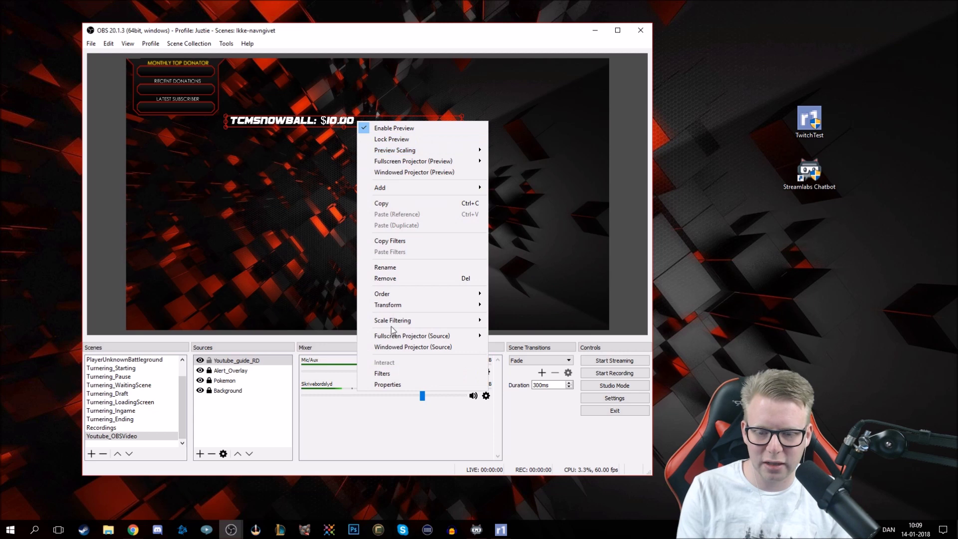
double_click(238, 362)
left_click_drag(406, 103, 488, 148)
left_click(577, 327)
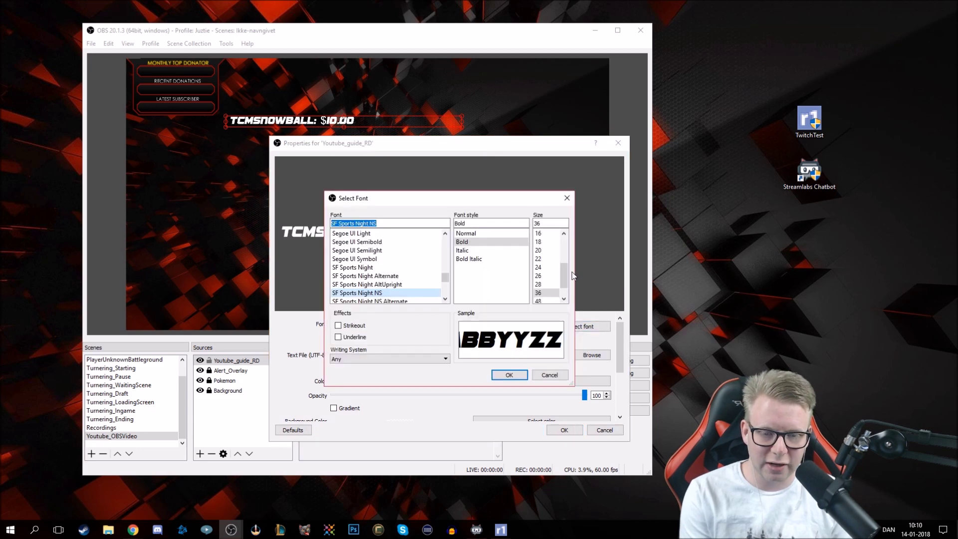
left_click(541, 267)
left_click(510, 376)
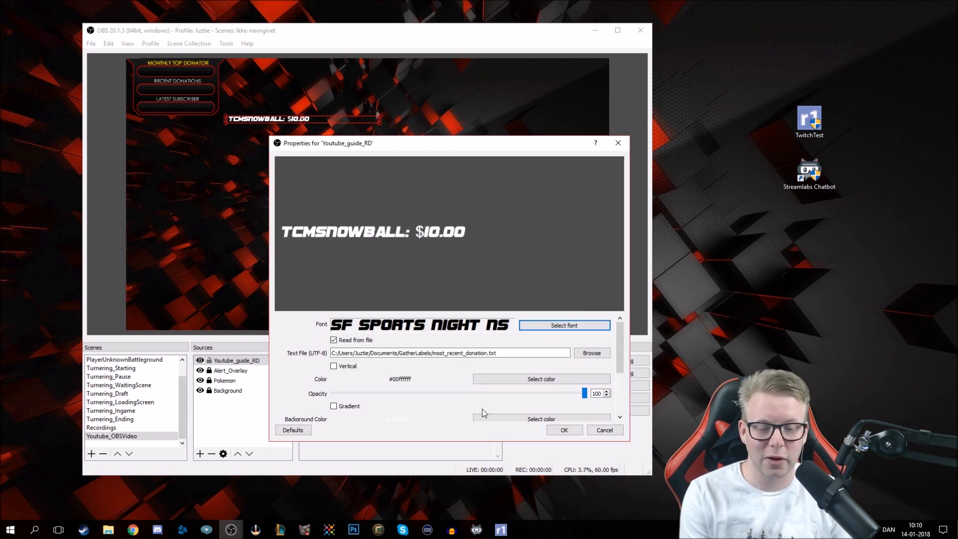
left_click(564, 430)
Place the donation text inside the Recent Donations box of the overlay, starting at the box's left edge
left_click_drag(316, 118, 231, 88)
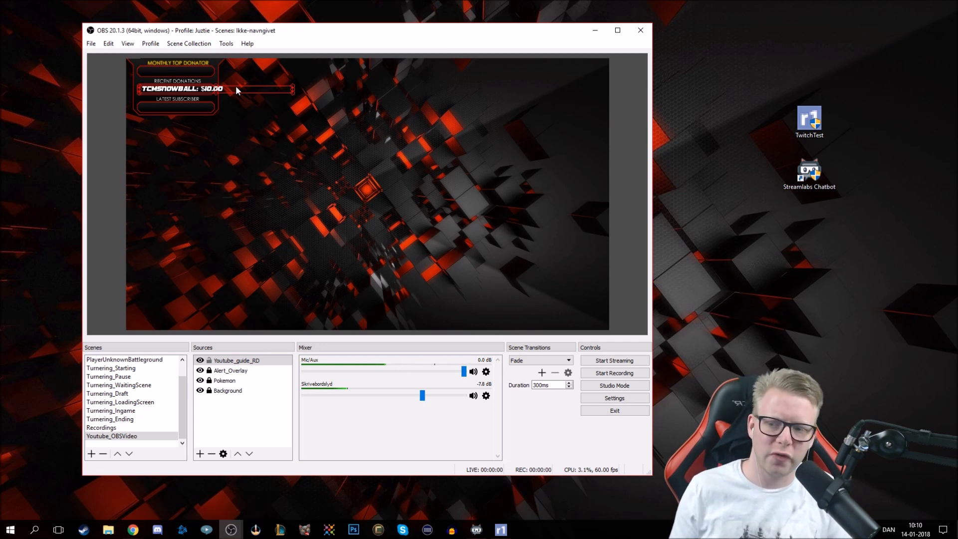
left_click(266, 105)
left_click(198, 91)
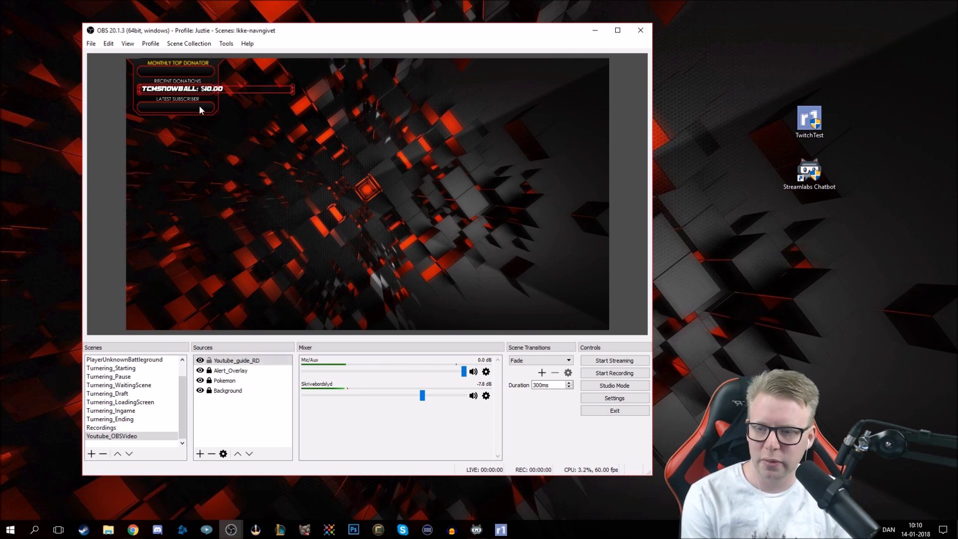
Add a Scroll effect filter to Youtube_guide_RD, keeping the default name Scroll
right_click(233, 360)
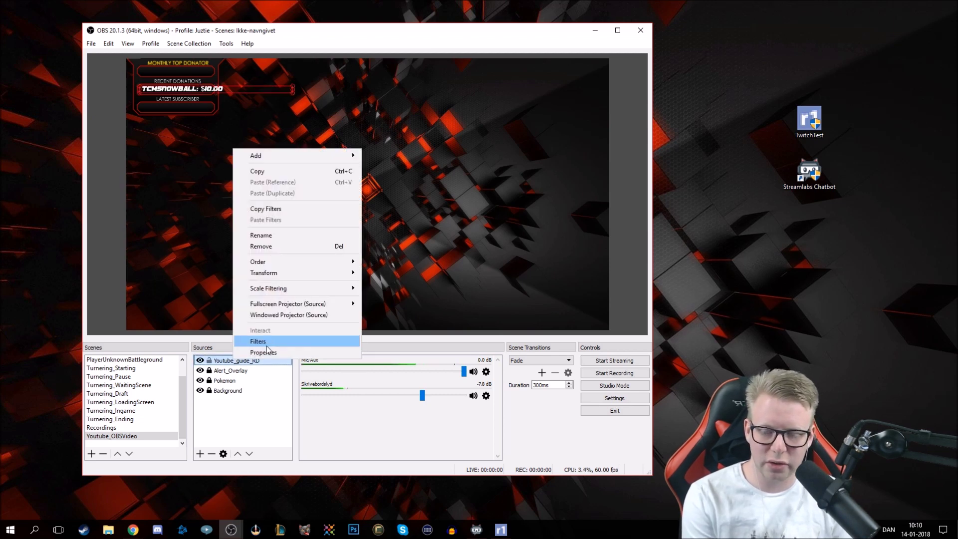
left_click(256, 353)
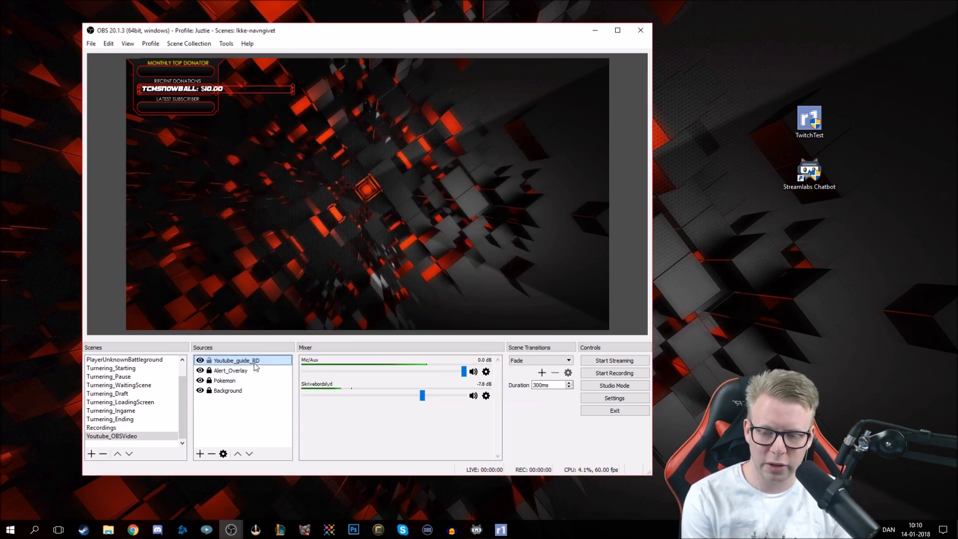
right_click(254, 363)
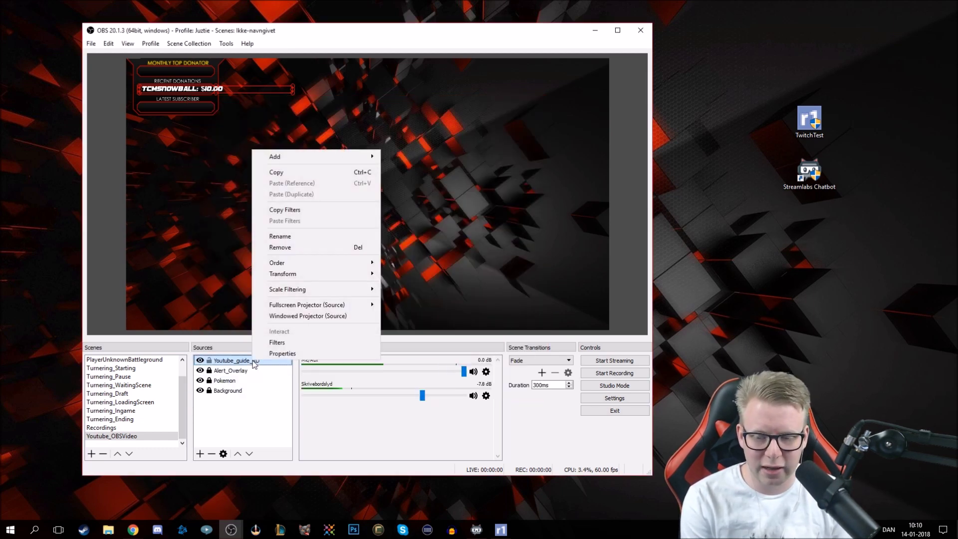
left_click(278, 342)
left_click_drag(331, 67, 515, 39)
left_click(348, 399)
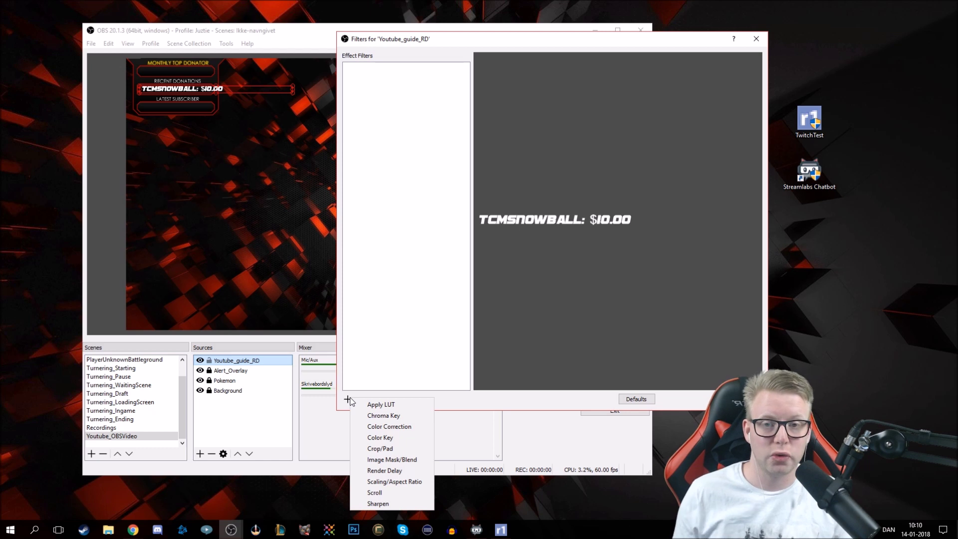
left_click(393, 494)
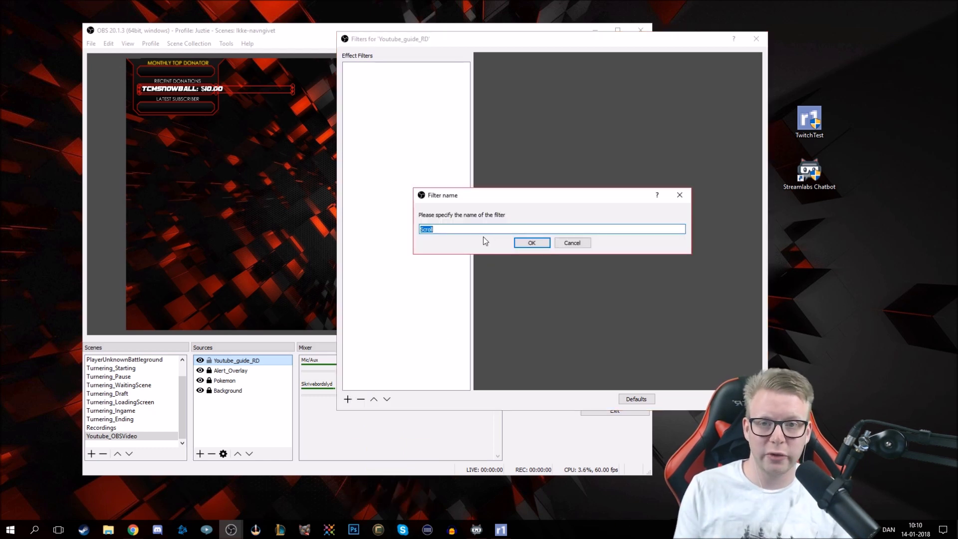
left_click(532, 243)
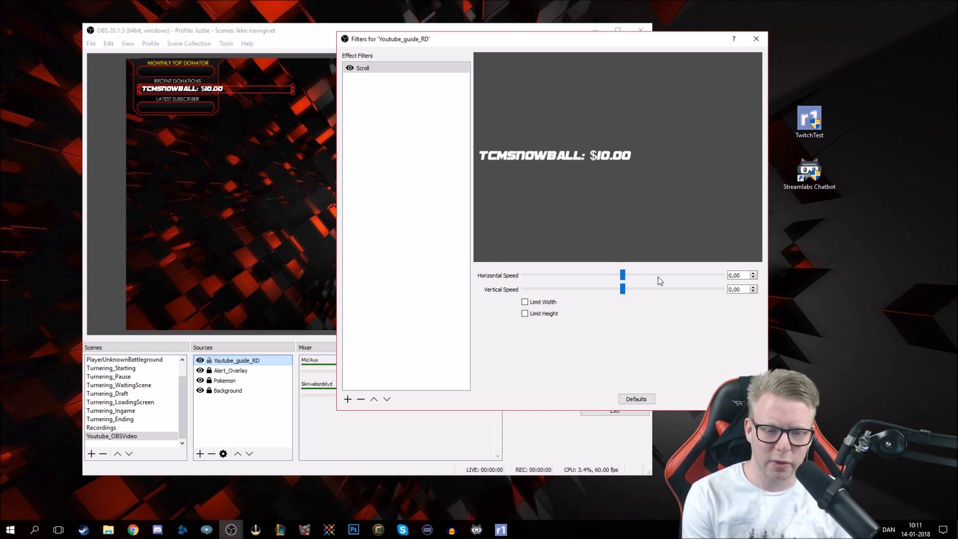
Set the Scroll filter's horizontal speed to 25, trying 38 and 18 first
mouse_move(623, 276)
left_mouse_down()
mouse_move(577, 275)
mouse_move(691, 276)
mouse_move(630, 276)
left_mouse_up()
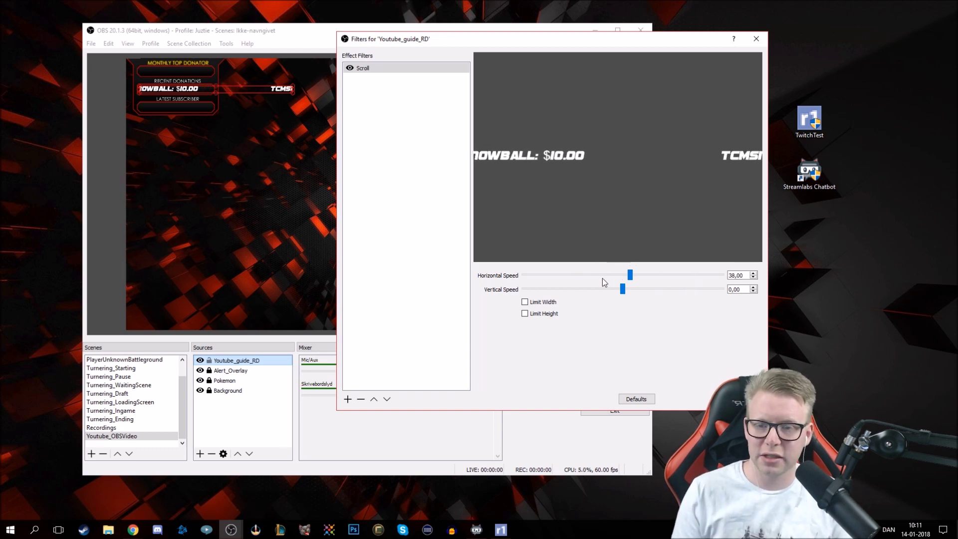
mouse_move(630, 275)
left_mouse_down()
mouse_move(750, 274)
mouse_move(541, 275)
mouse_move(644, 293)
mouse_move(625, 289)
left_mouse_up()
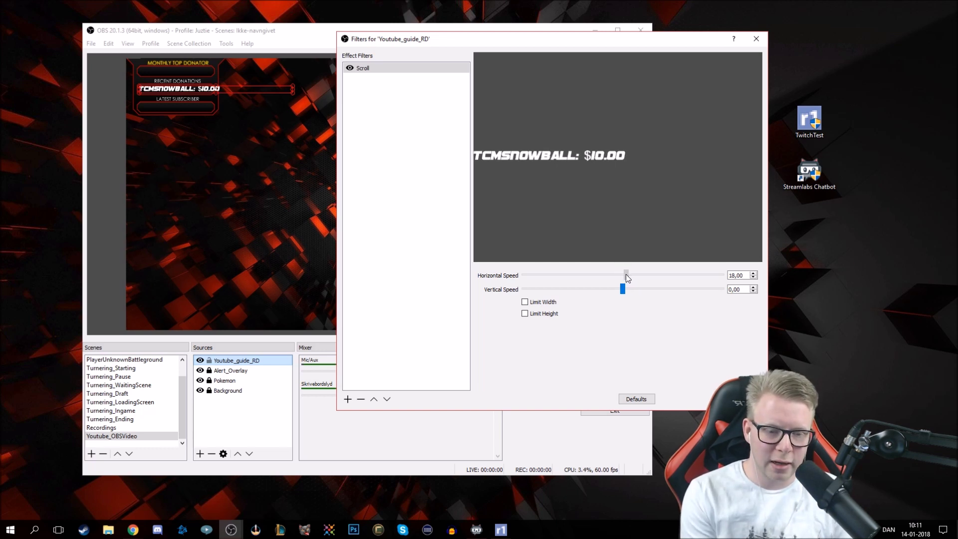
left_click_drag(626, 274, 627, 274)
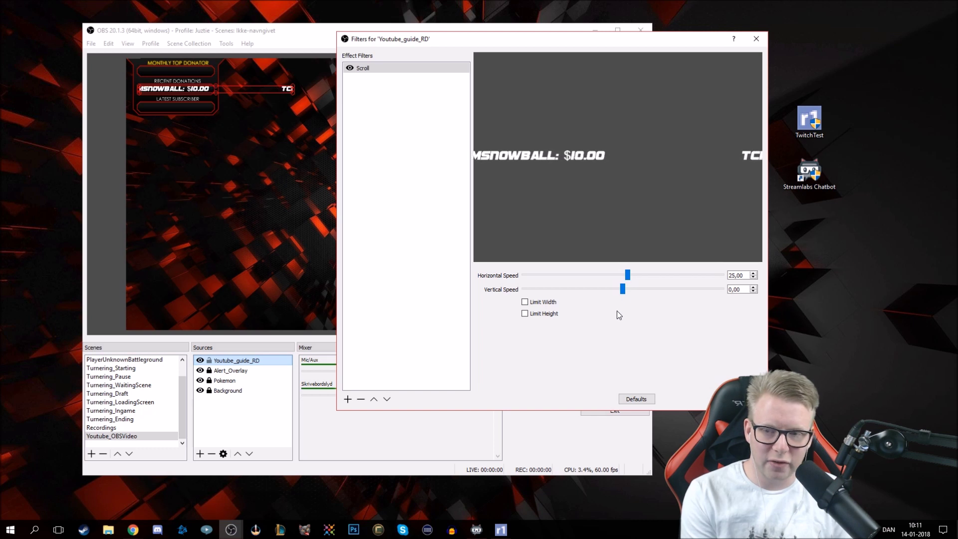
left_click(294, 92)
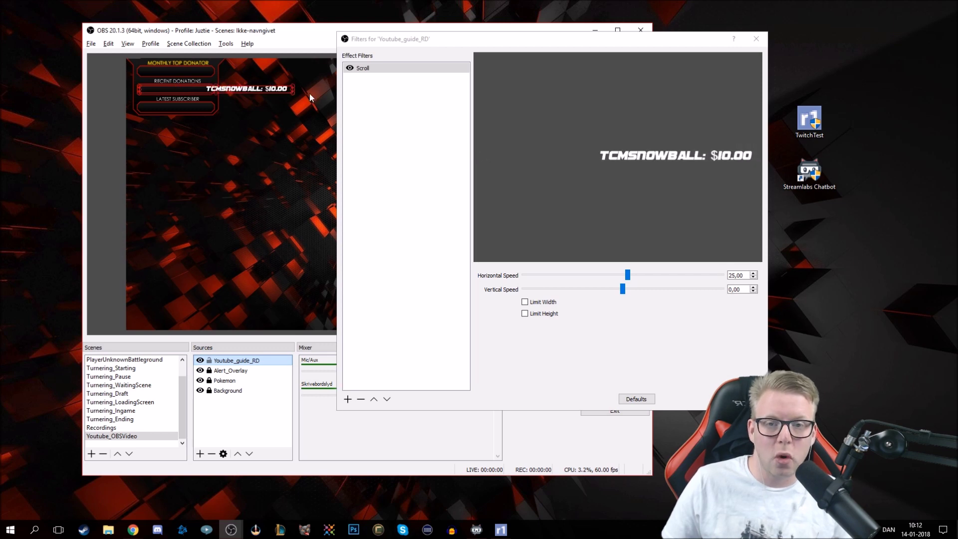
Limit the width of the Scroll filter and try widths of 450, 350 and 300 against the Recent Donations box
left_click(526, 303)
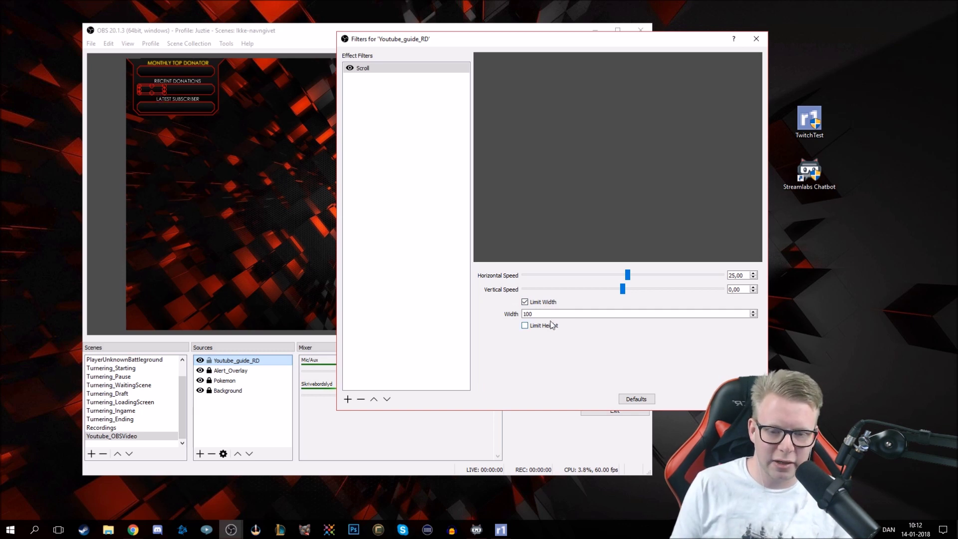
key("Tab")
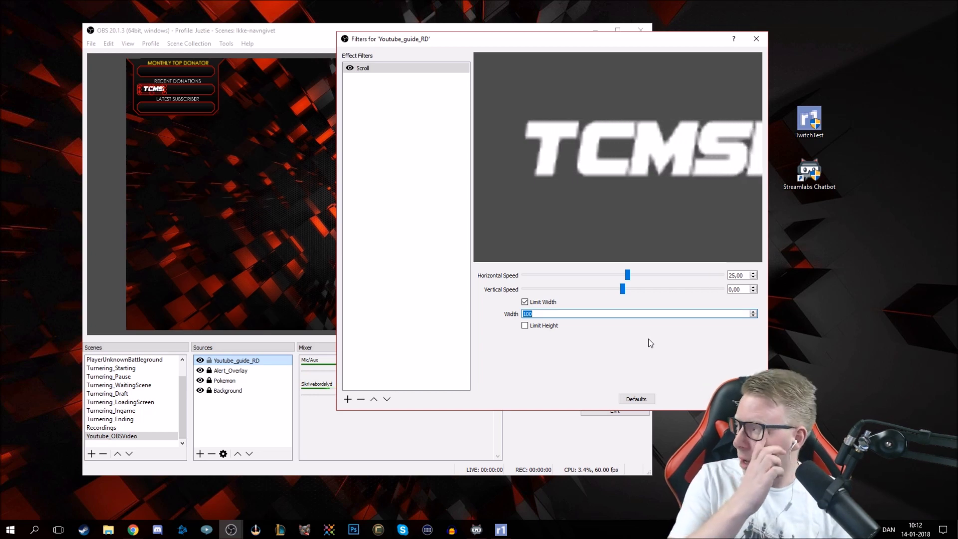
type("450")
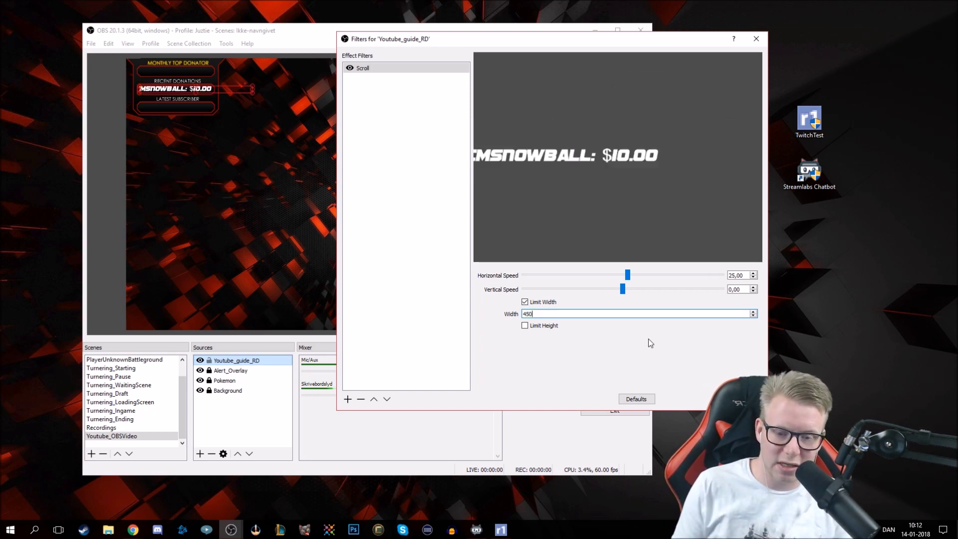
key("BackSpace")
key("BackSpace")
key("BackSpace")
type("350")
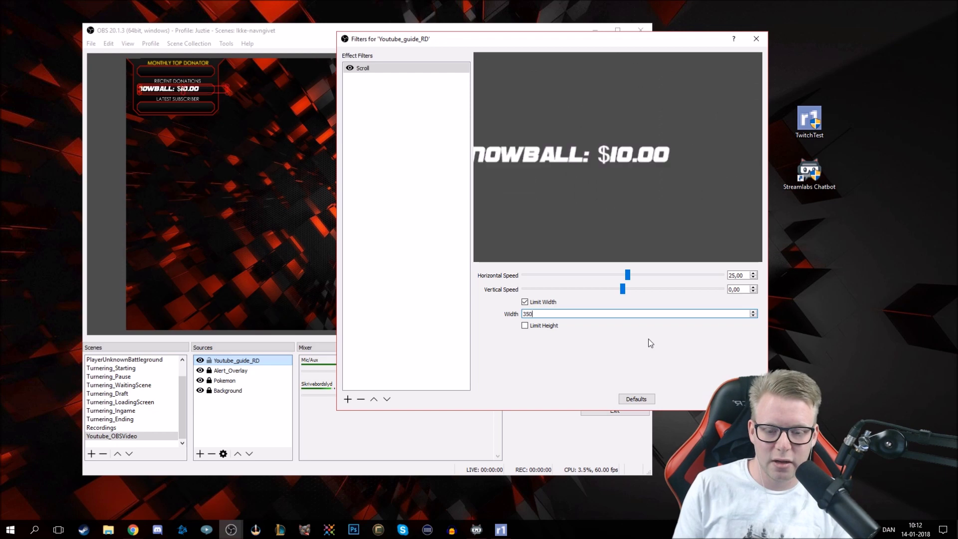
key("BackSpace")
key("BackSpace")
type("00")
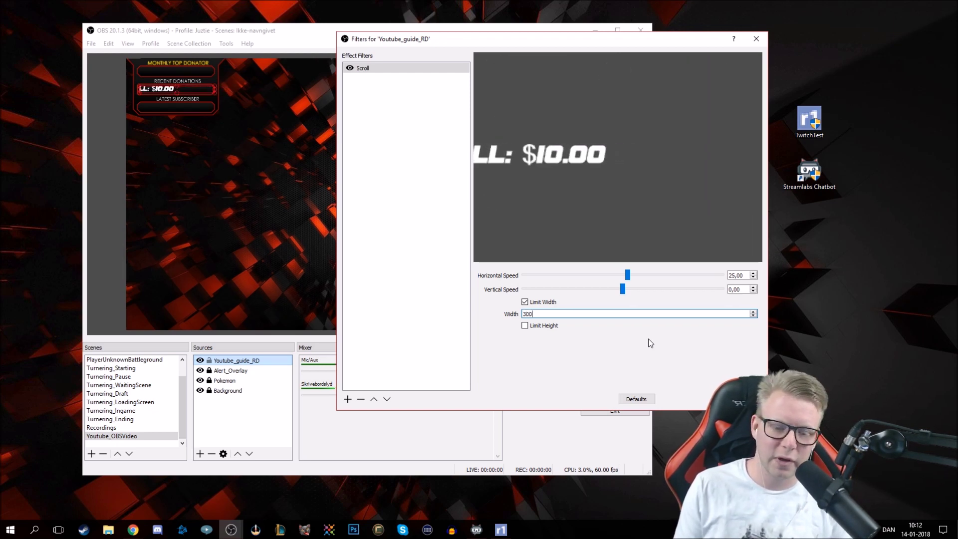
Set the Scroll filter's limited width to 295, after trying 290, and close the filter settings
key("BackSpace")
key("BackSpace")
key("BackSpace")
type("290")
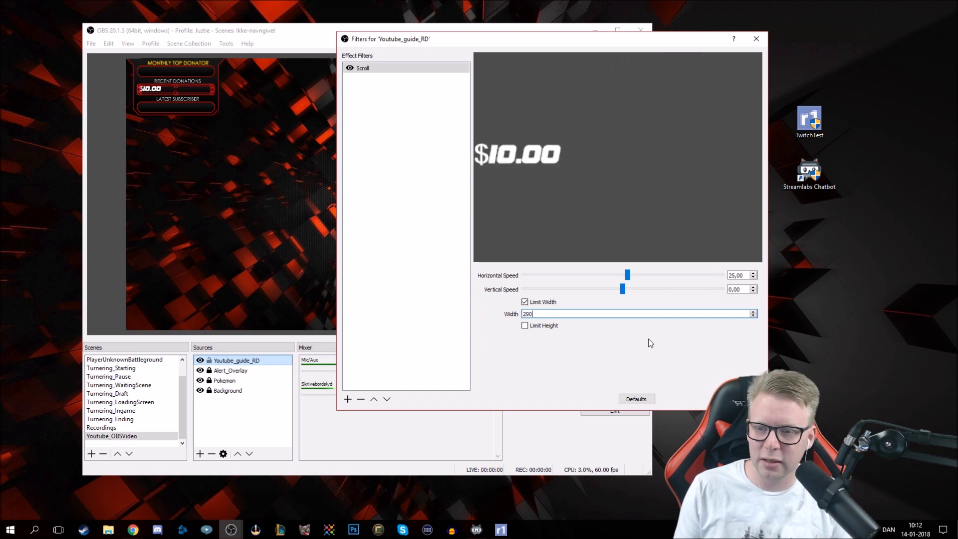
key("BackSpace")
key("BackSpace")
type("95")
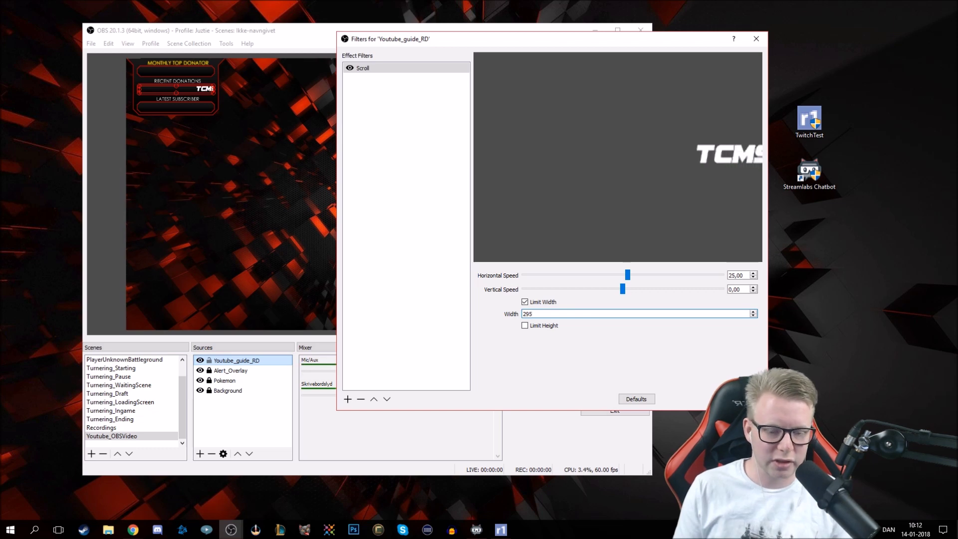
key("Escape")
Check the scrolling text's bounds in the Recent Donations box and lock the Youtube_guide_RD source
left_click(301, 157)
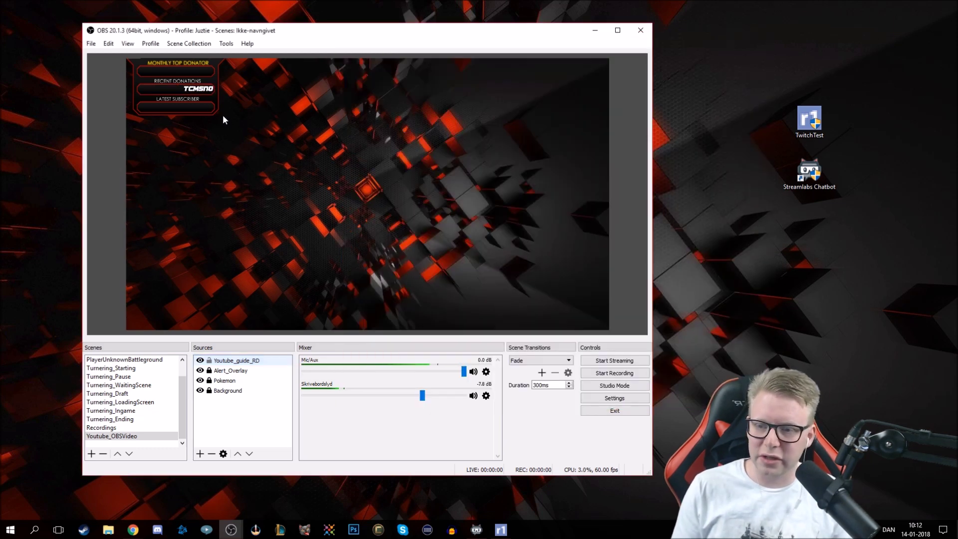
left_click(202, 92)
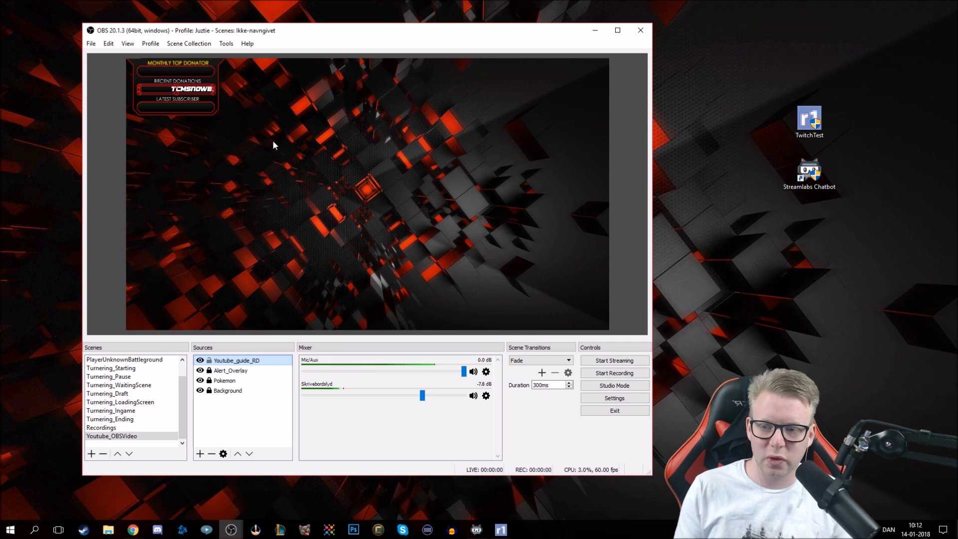
left_click(279, 139)
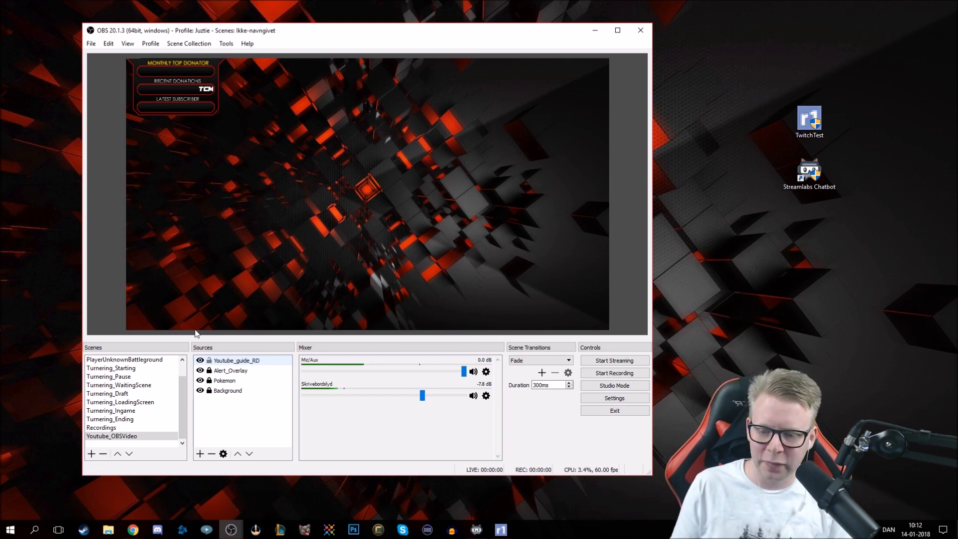
left_click(202, 95)
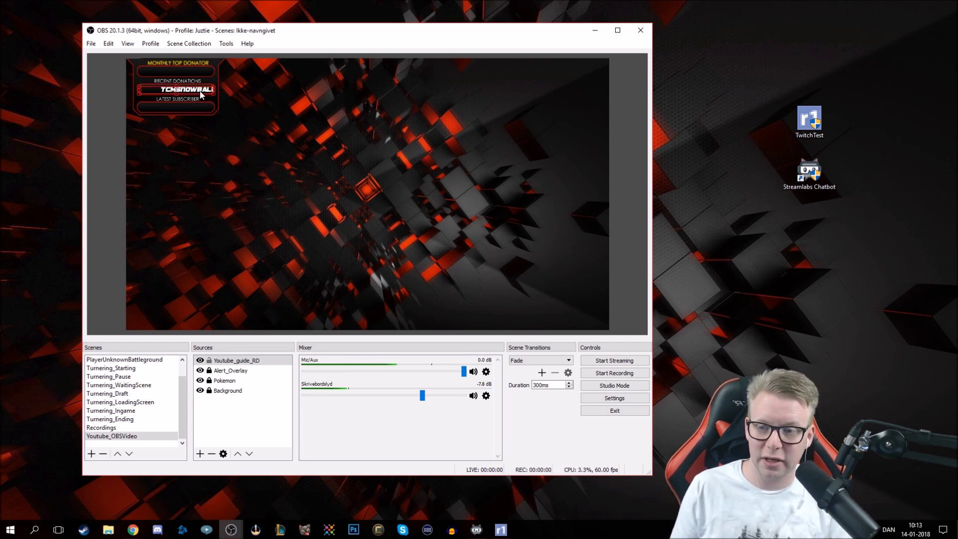
left_click(209, 361)
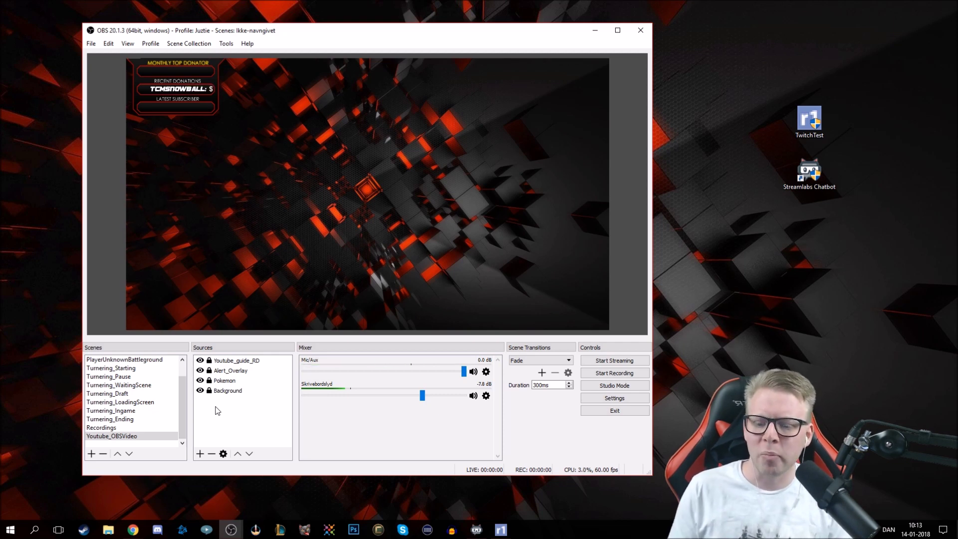
left_click(230, 417)
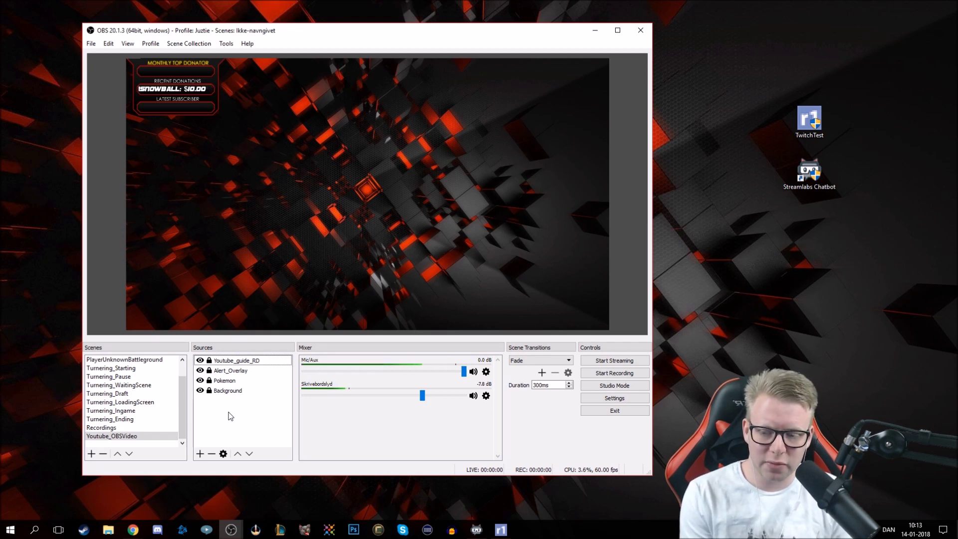
Look at the finished donation labels in the PlayerUnknownBattleground and LOL scenes and return to the Youtube_OBSVideo scene
left_click(151, 360)
scroll(150, 368, "up", 1)
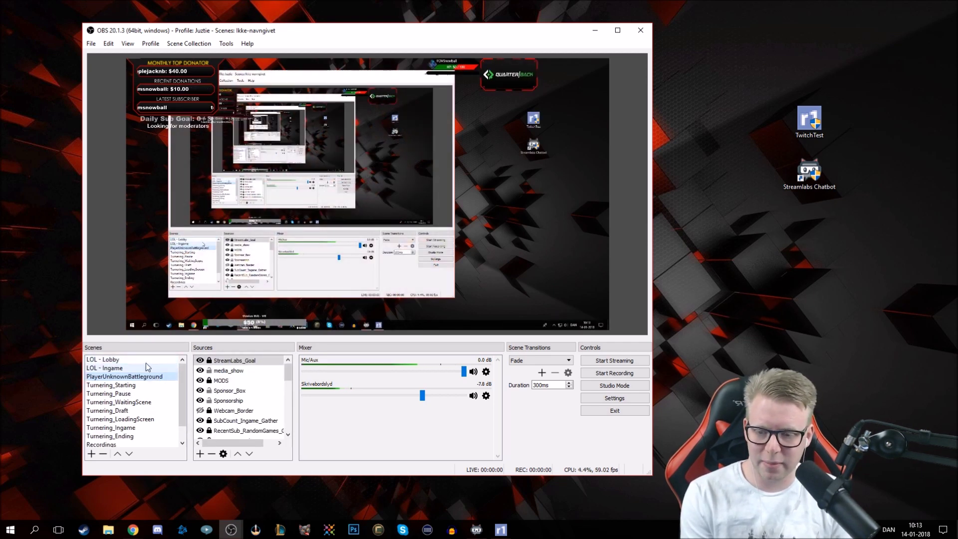
left_click(151, 366)
left_click(146, 376)
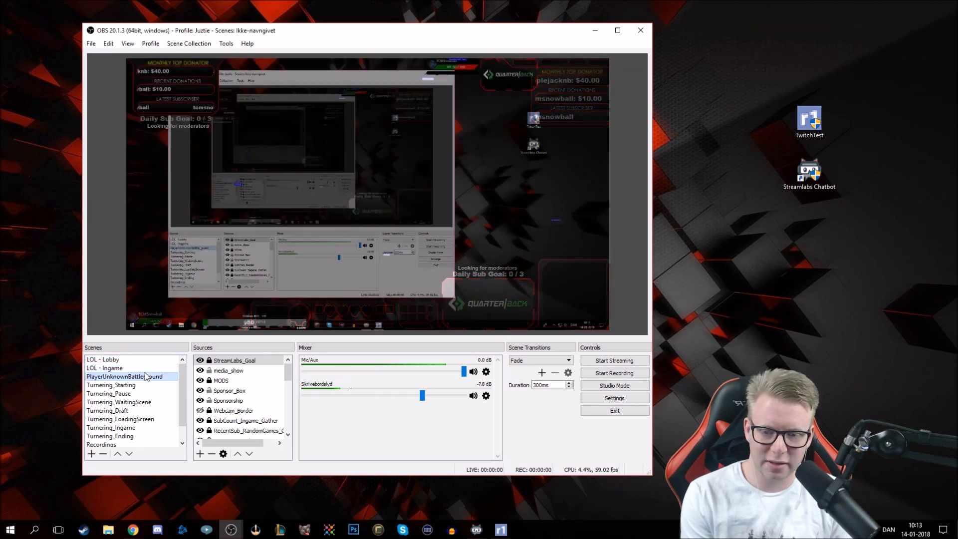
left_click(147, 357)
left_click(148, 376)
scroll(149, 395, "down", 1)
left_click(128, 437)
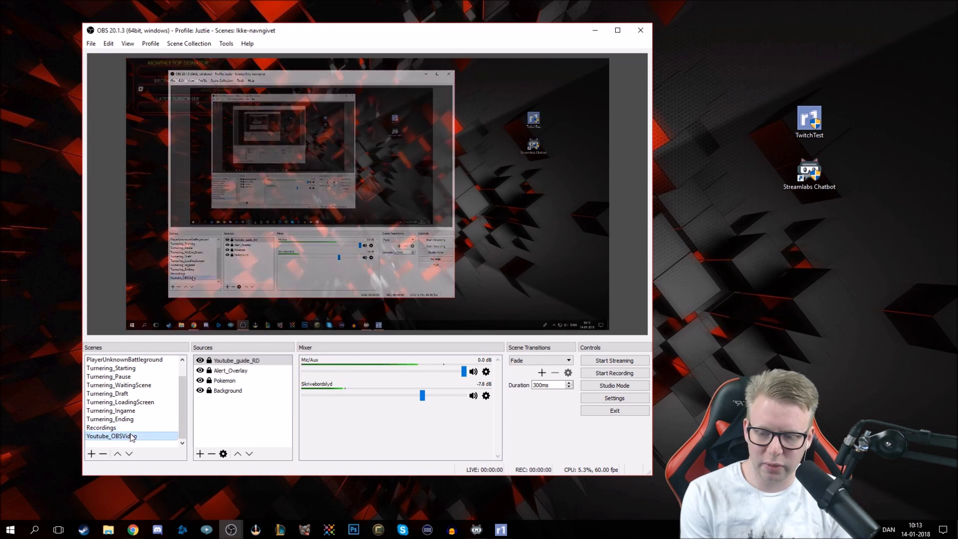
left_click(239, 426)
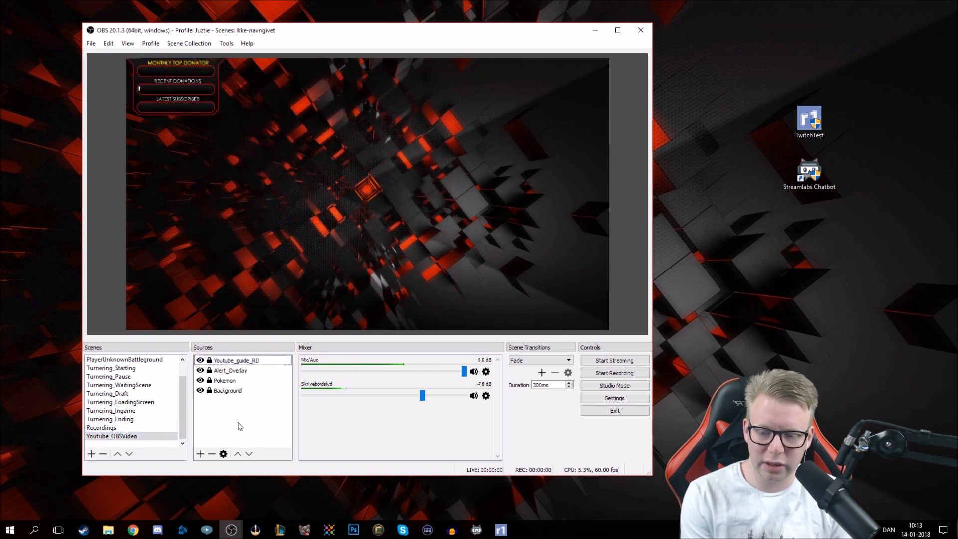
Set the scene transition to Cut and test it by switching to Turnering_Pause and back to Youtube_OBSVideo
left_click(533, 361)
left_click(522, 369)
left_click(158, 374)
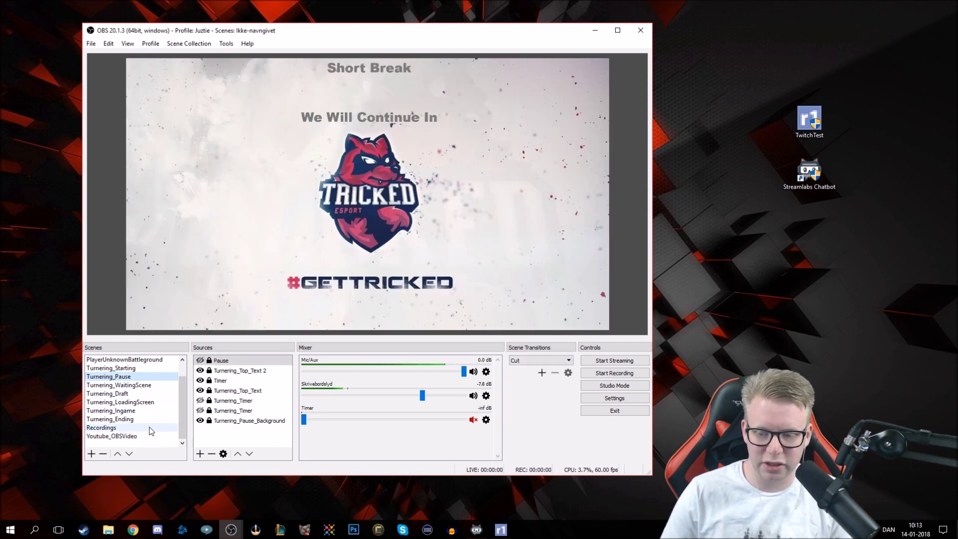
left_click(148, 437)
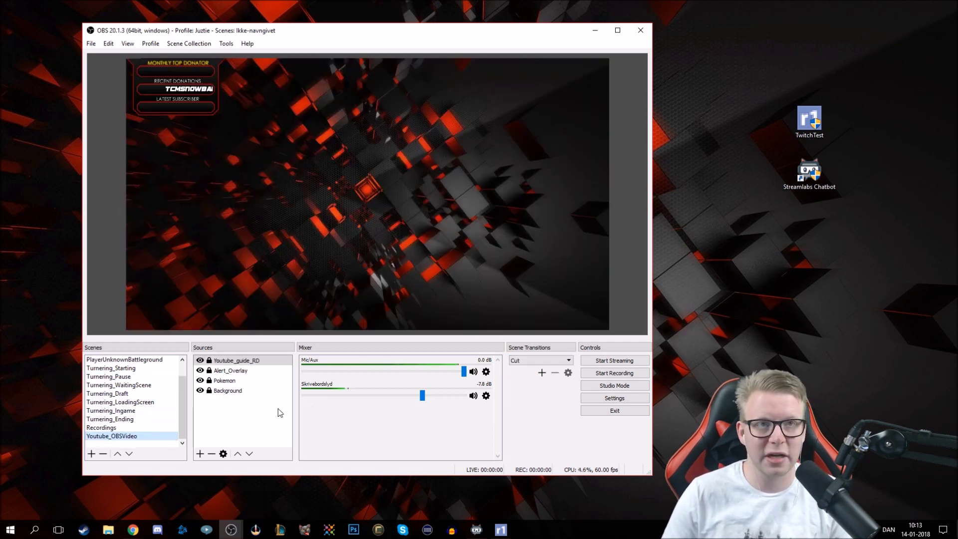
Set the scene transition to Fade and test it by switching to LOL - Ingame and back to Youtube_OBSVideo
left_click(516, 359)
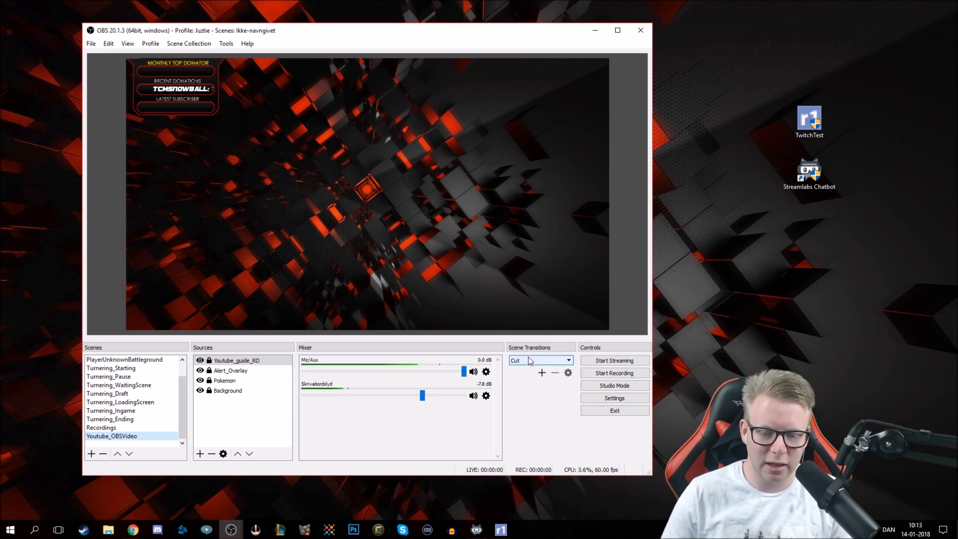
left_click(521, 372)
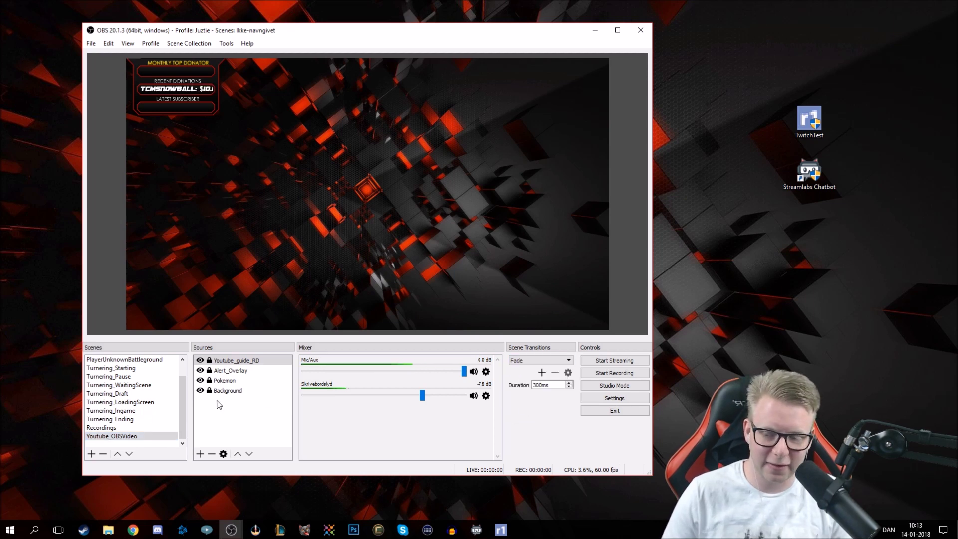
scroll(132, 394, "up", 1)
left_click(134, 369)
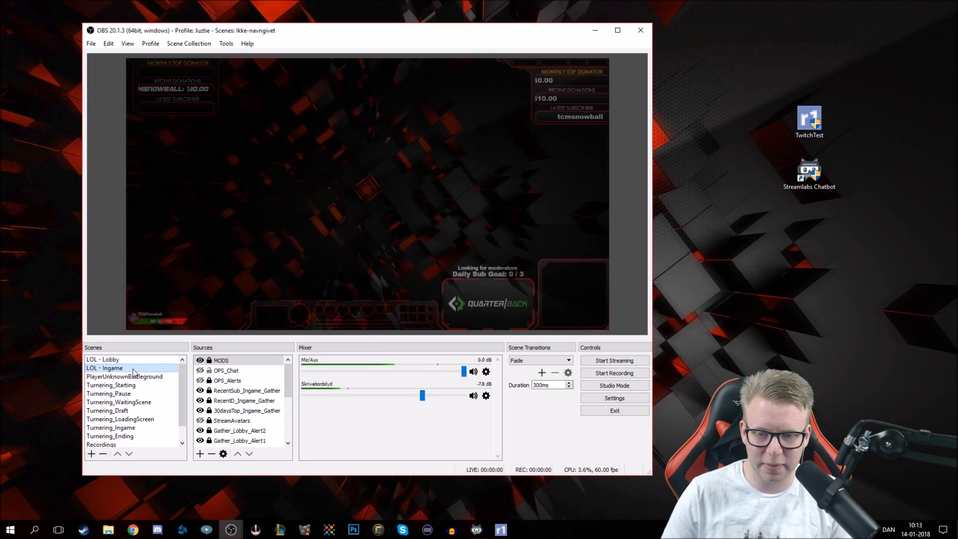
scroll(134, 372, "down", 1)
left_click(112, 436)
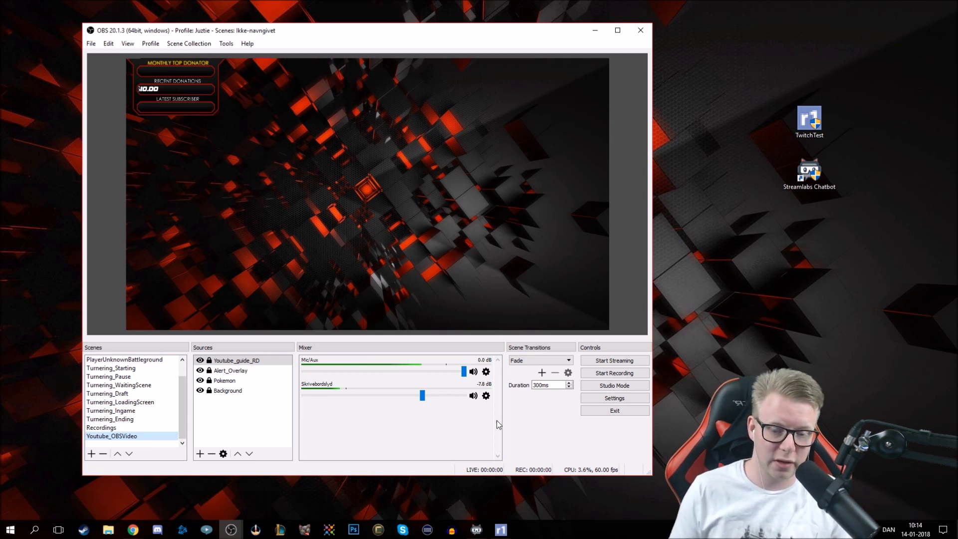
Add a Luma Wipe scene transition under its default name and choose Cloud as its image
left_click(542, 373)
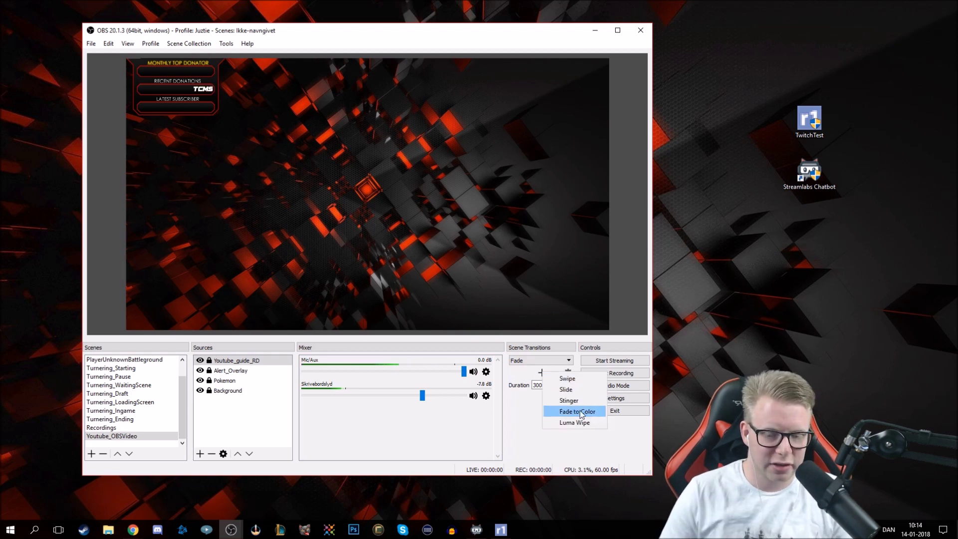
left_click(566, 363)
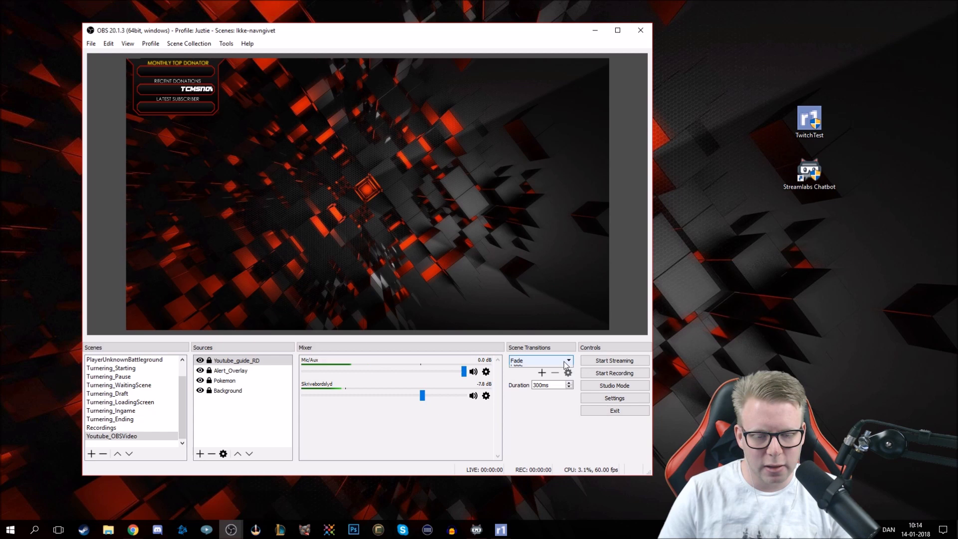
left_click(566, 363)
left_click(555, 372)
left_click(543, 375)
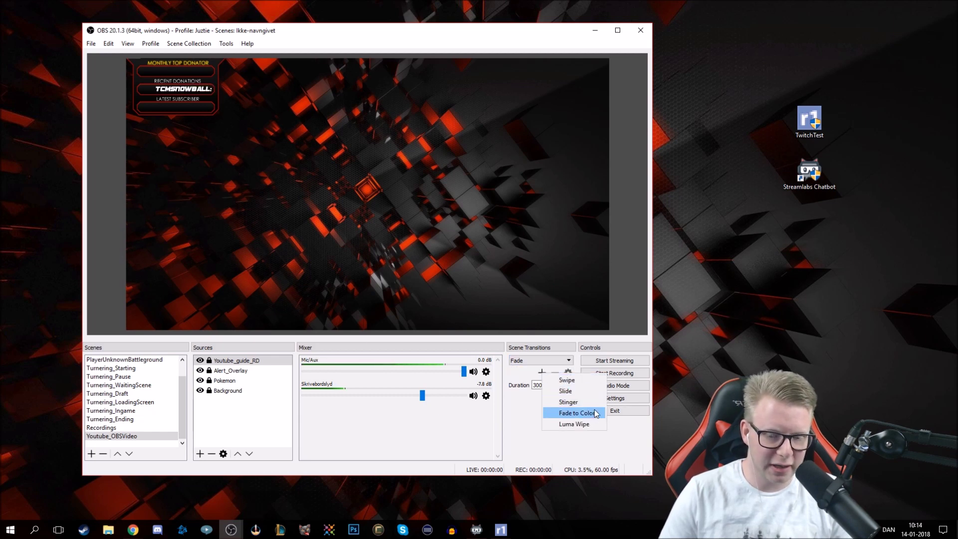
left_click(592, 426)
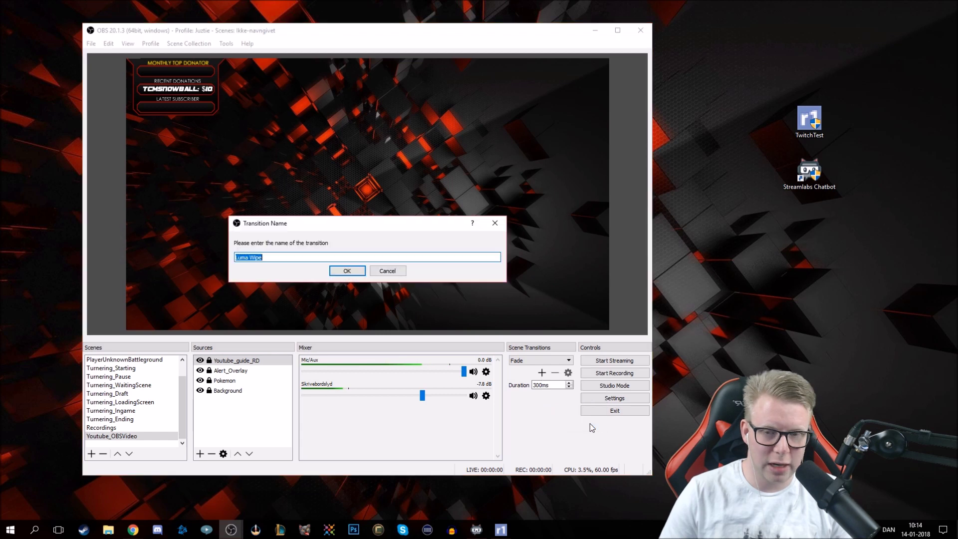
left_click(347, 271)
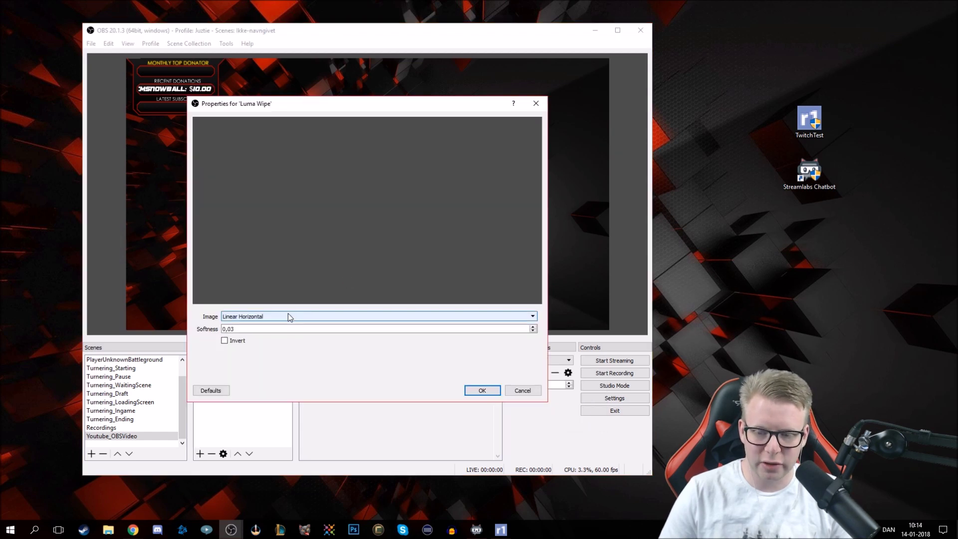
left_click(288, 316)
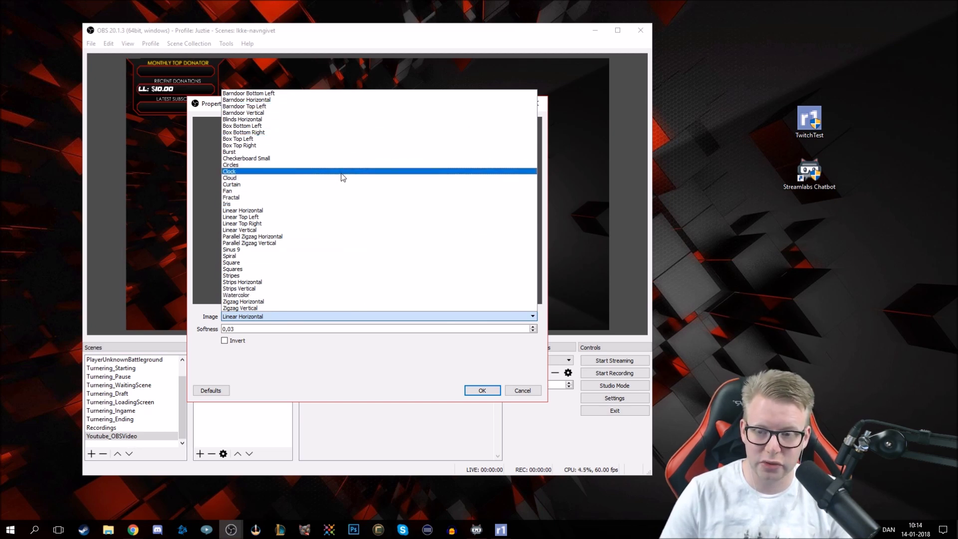
left_click(345, 179)
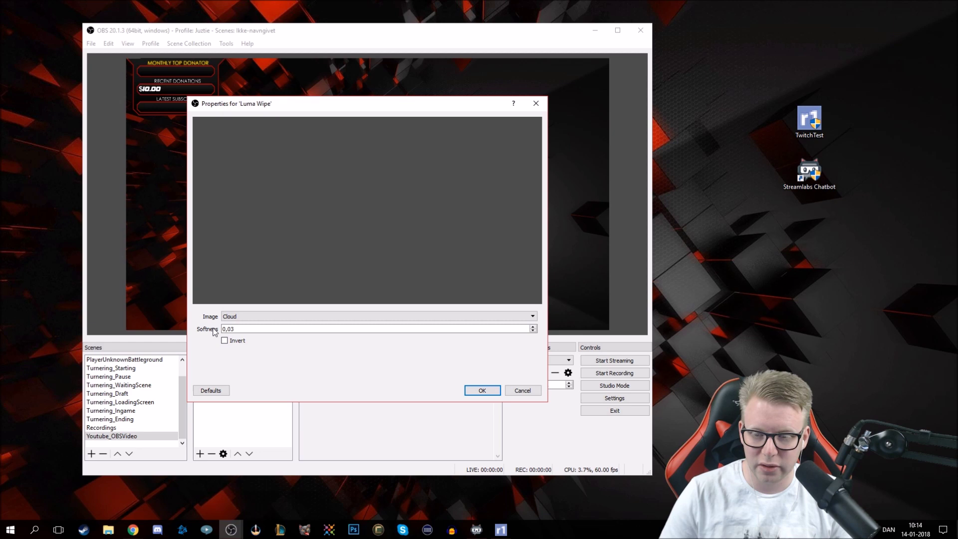
left_click(481, 392)
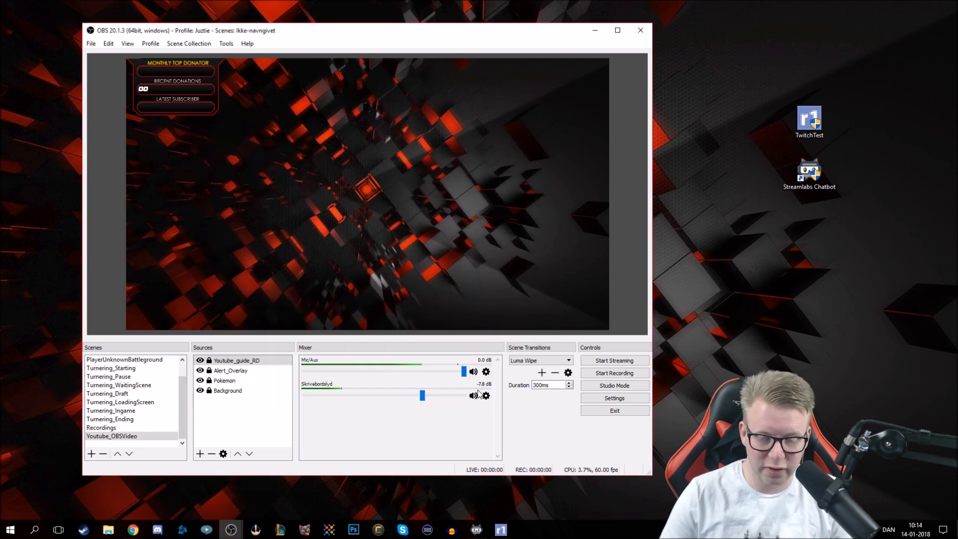
Test the Luma Wipe transition between PlayerUnknownBattleground and Youtube_OBSVideo, and set the scene transition back to Fade
left_click(528, 362)
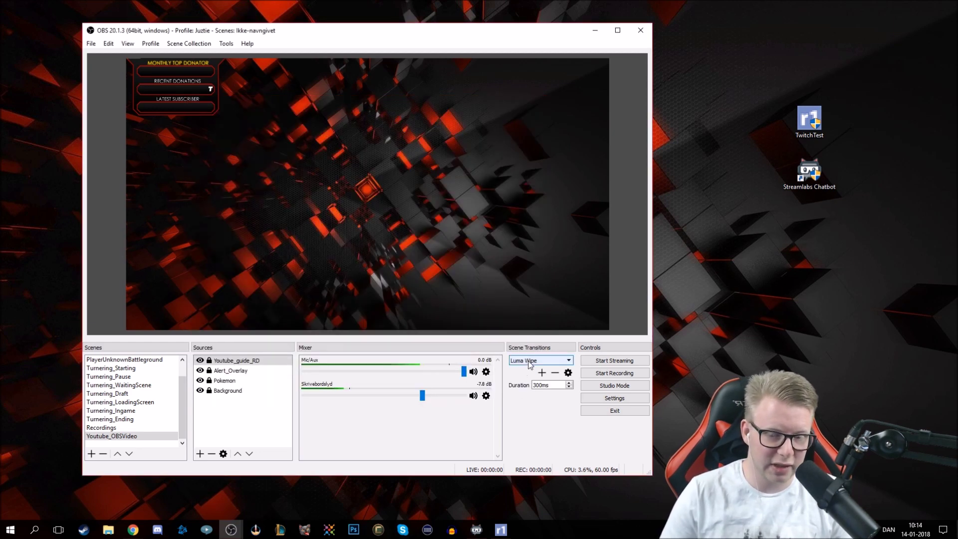
left_click(536, 382)
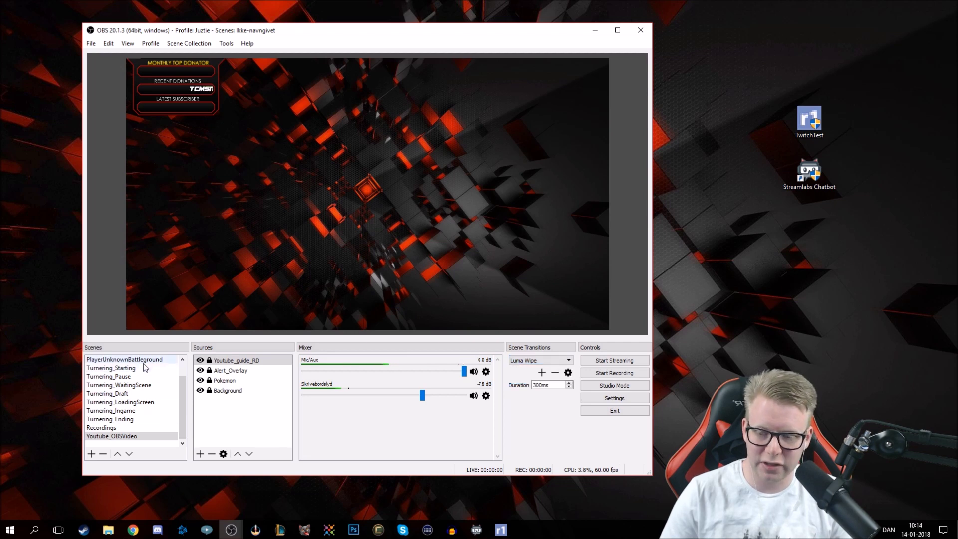
left_click(143, 360)
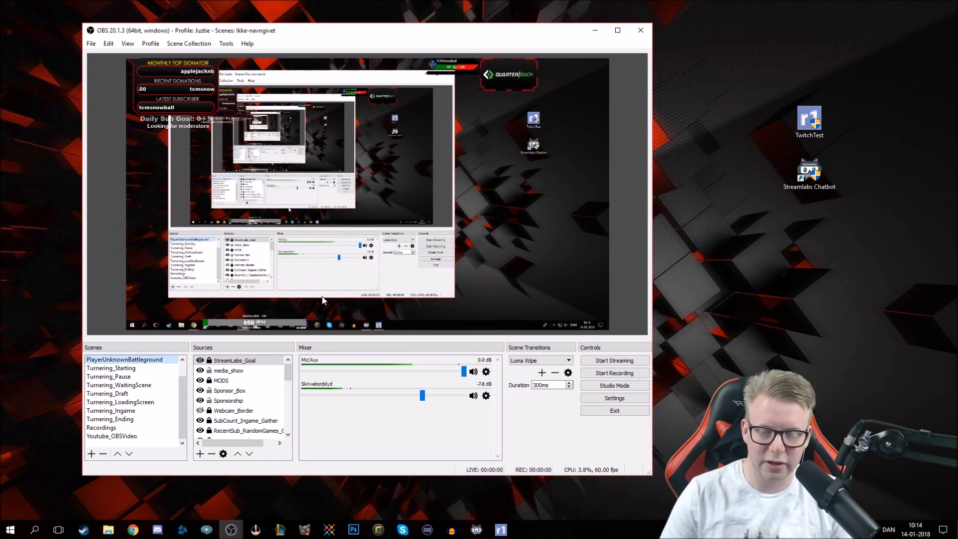
left_click(118, 437)
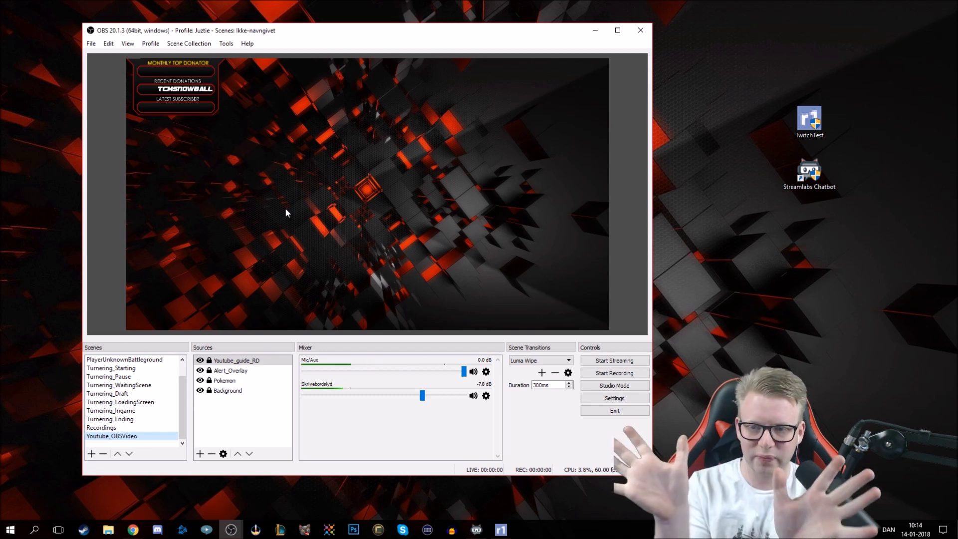
left_click(539, 360)
left_click(524, 370)
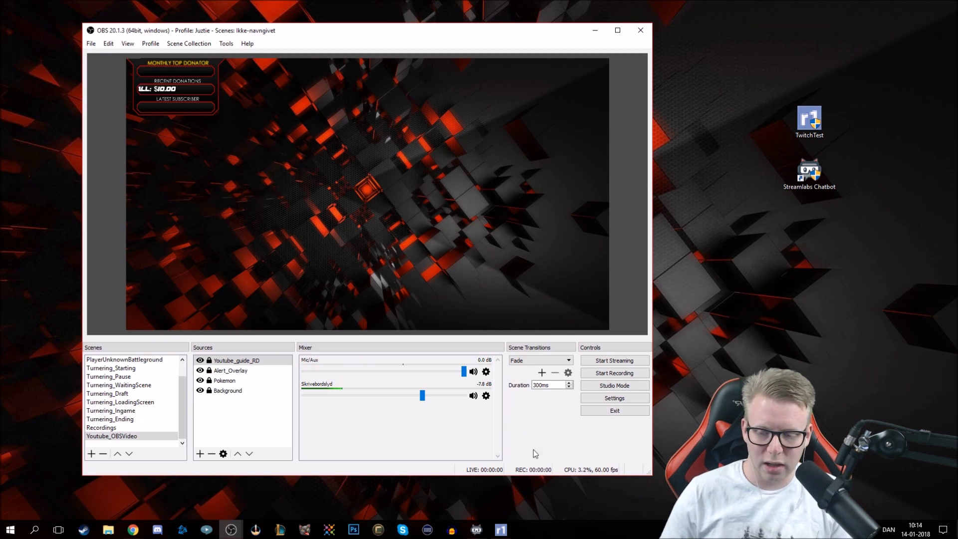
Turn on Studio Mode in a maximised window and hide the Youtube_guide_RD source in the preview
left_click(615, 389)
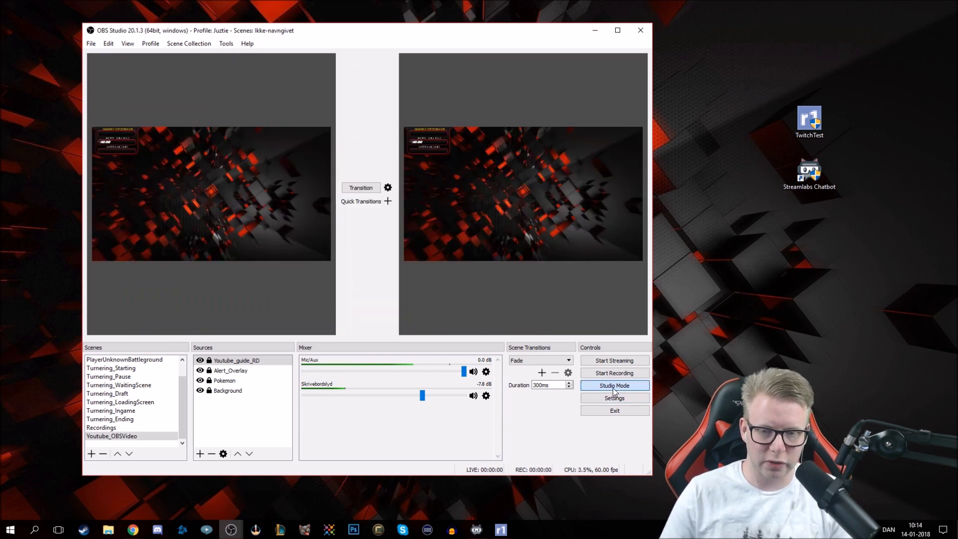
left_click_drag(433, 35, 539, 34)
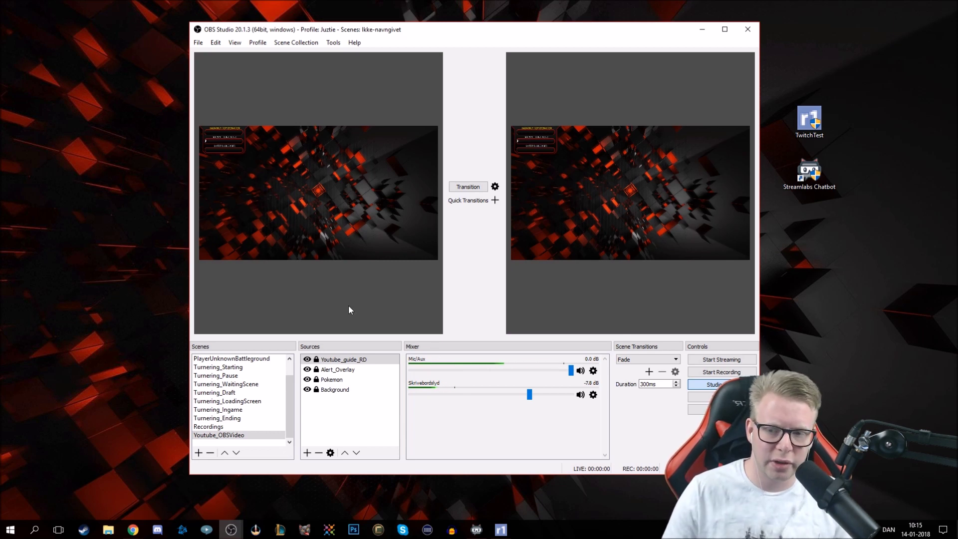
left_click(307, 364)
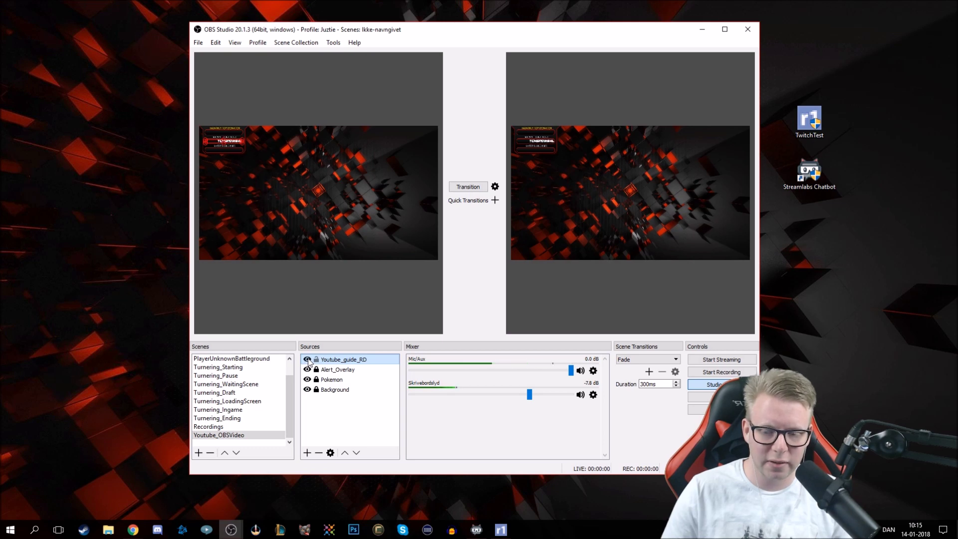
left_click(725, 29)
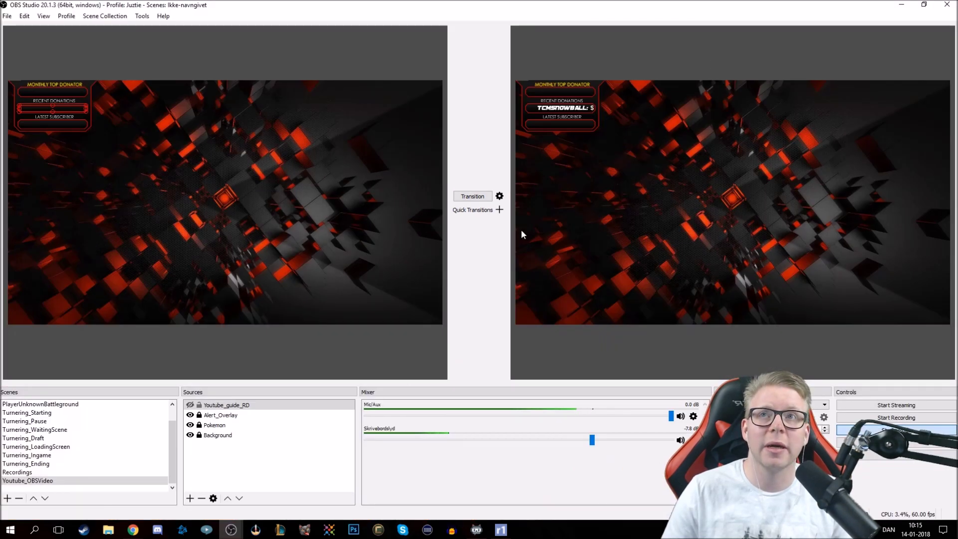
Toggle the visibility of Youtube_guide_RD in the Studio Mode preview to compare it with the live view, leaving the source shown
left_click(191, 405)
left_click(226, 454)
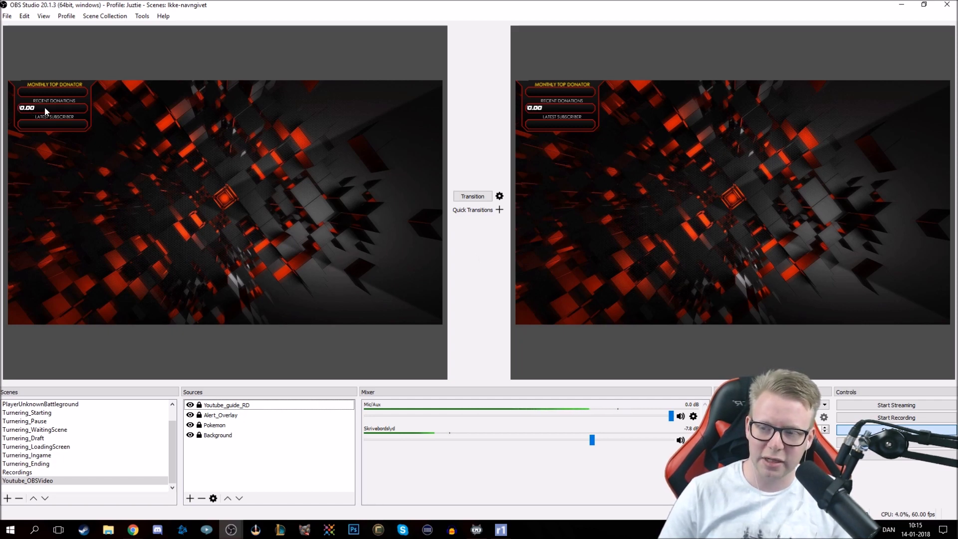
left_click(190, 405)
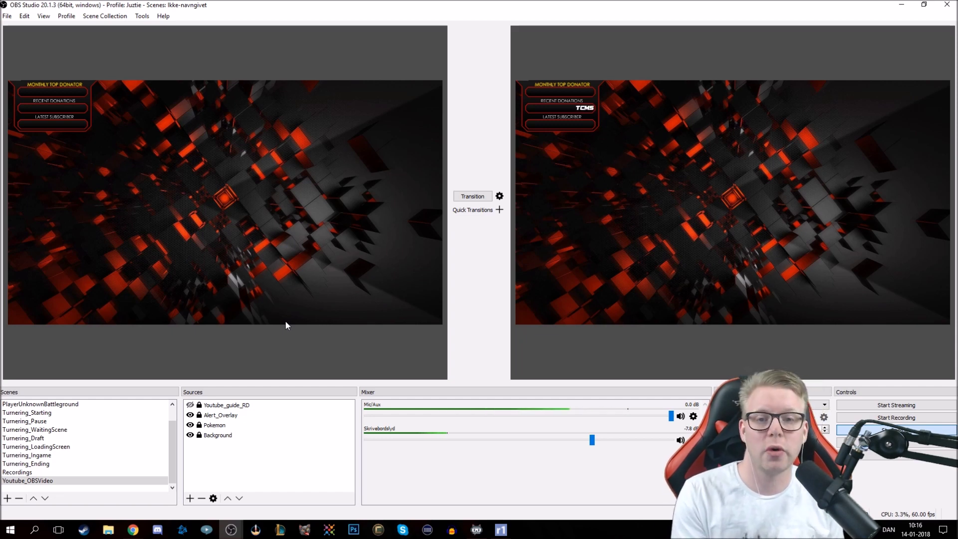
left_click(190, 406)
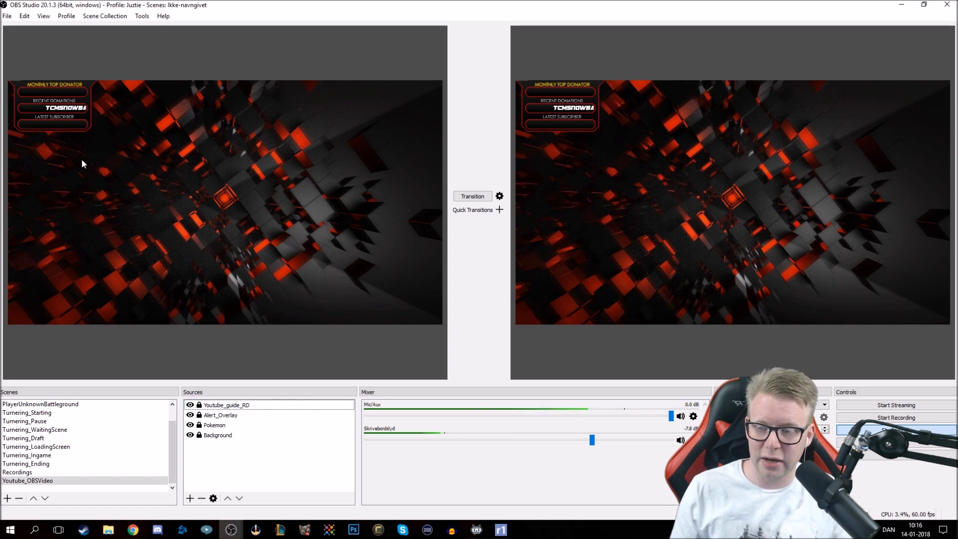
Add the existing text source Turnering_TeamScore_A to the Youtube_OBSVideo scene and move it near the middle of the preview
right_click(212, 459)
mouse_move(308, 473)
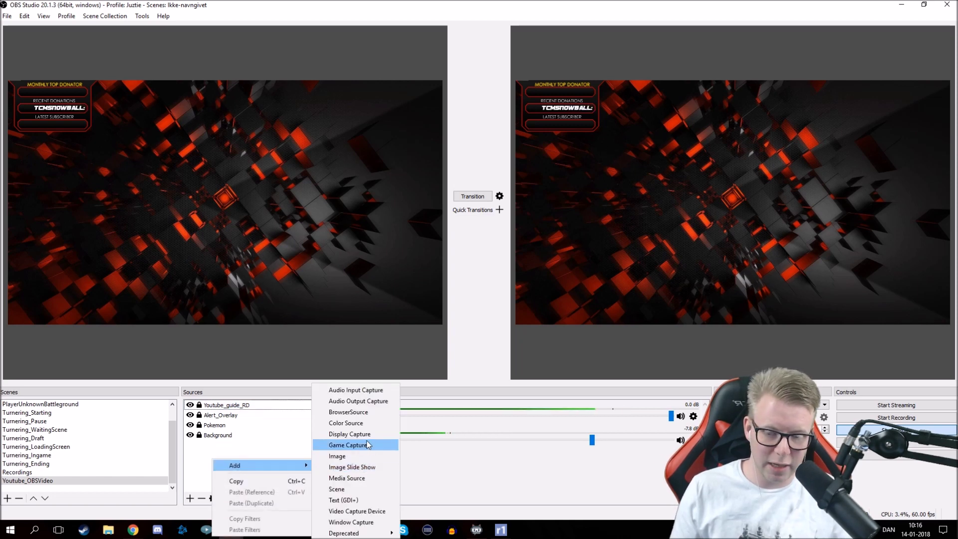
left_click(364, 500)
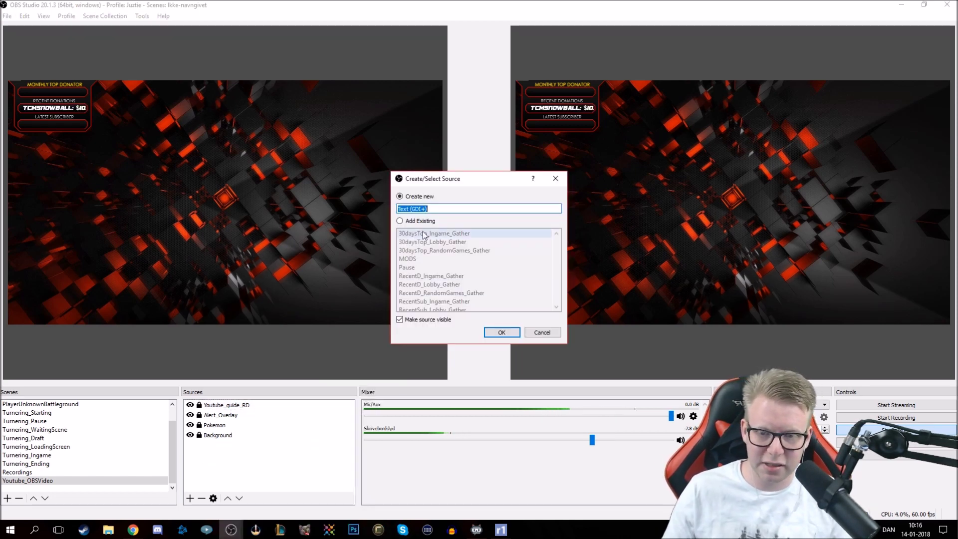
left_click(400, 221)
scroll(448, 251, "down", 10)
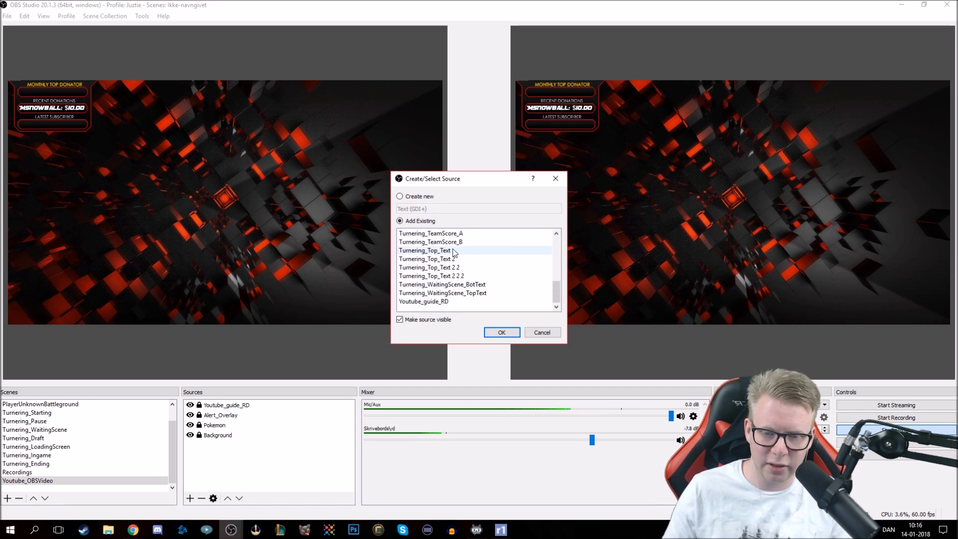
left_click(471, 234)
left_click(499, 333)
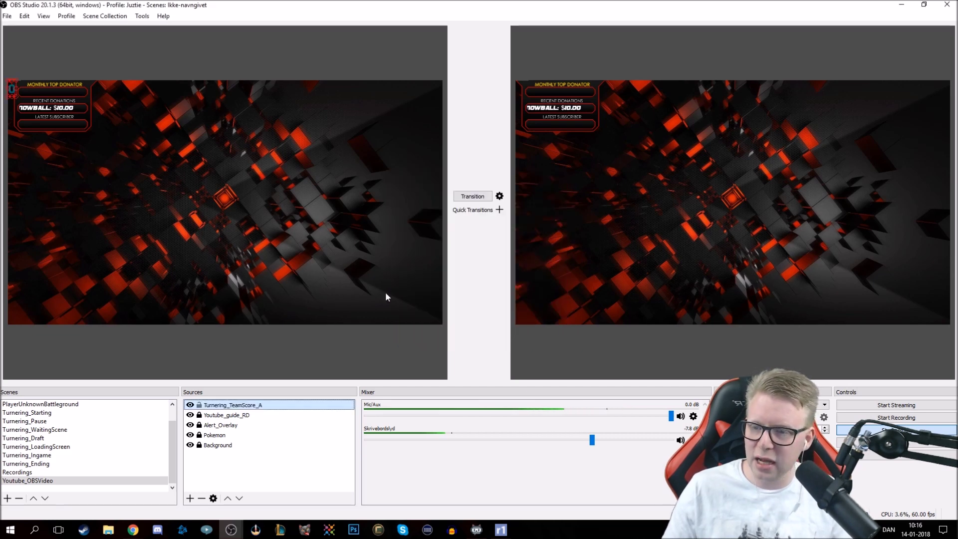
left_click_drag(12, 89, 180, 187)
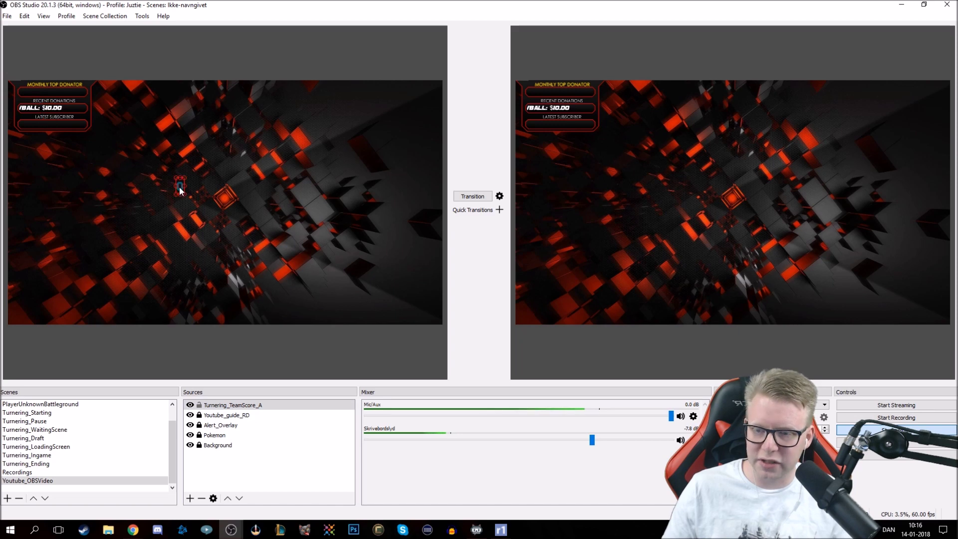
left_click(239, 459)
Add the existing text source Turnering_TeamScore_B to the Youtube_OBSVideo scene and place it level with the team A score, right of centre
right_click(240, 464)
key("Escape")
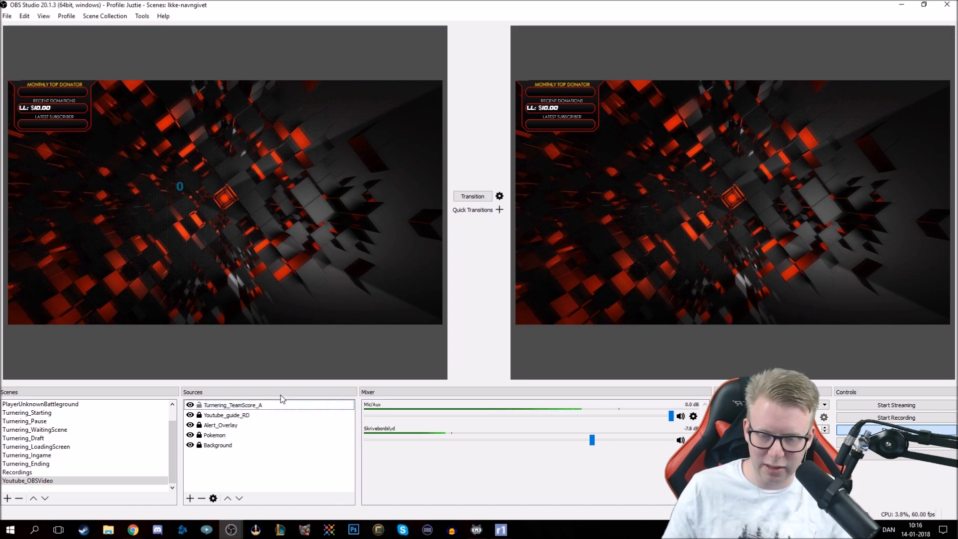
right_click(241, 469)
mouse_move(300, 396)
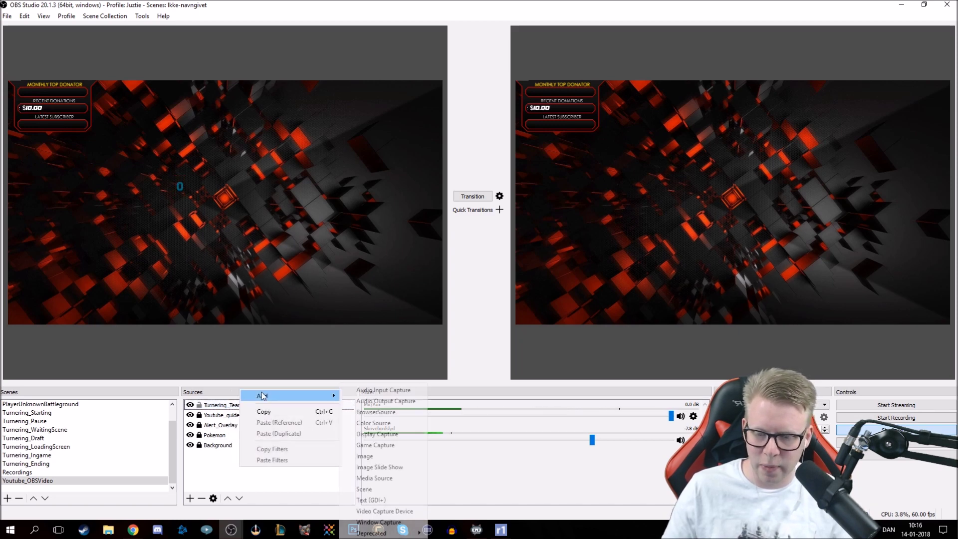
left_click(391, 501)
left_click(400, 221)
scroll(474, 270, "down", 5)
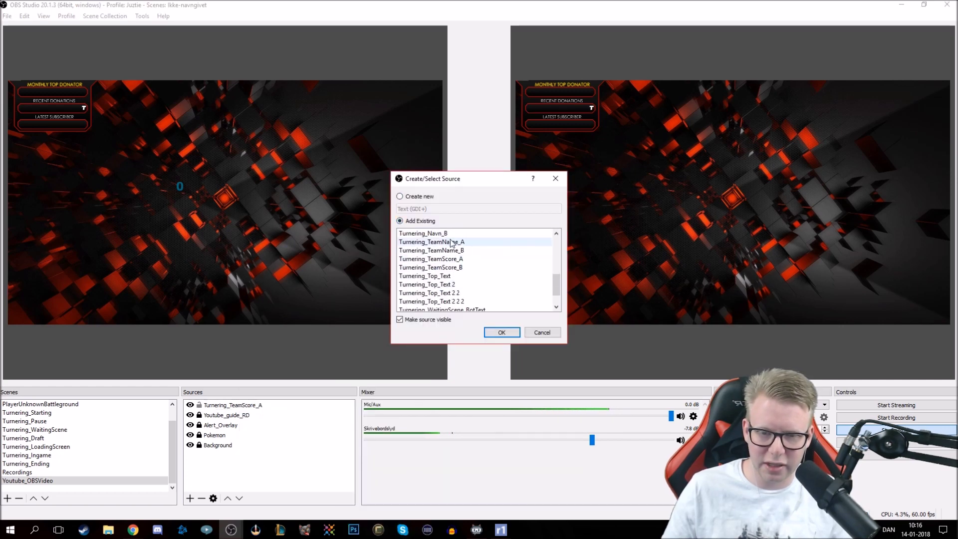
left_click(424, 233)
scroll(464, 287, "up", 1)
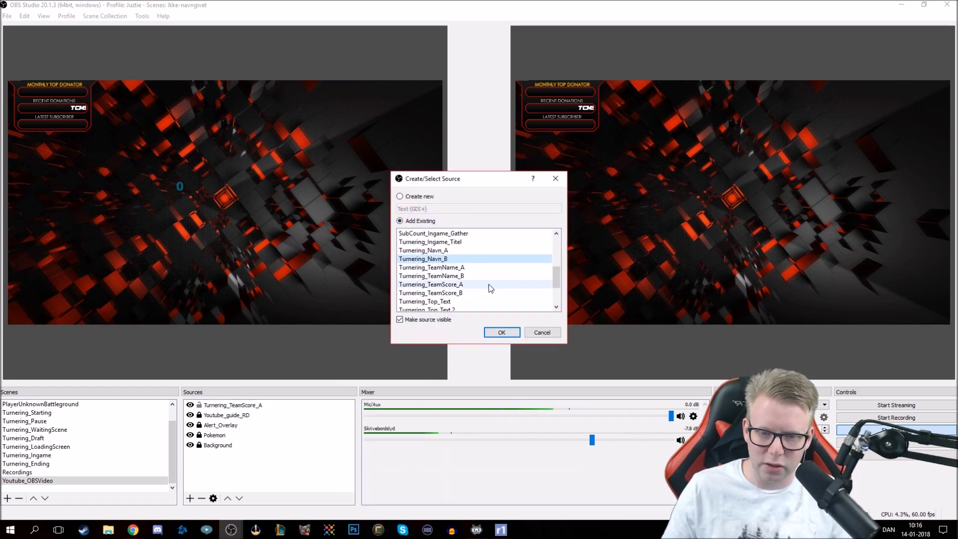
left_click(459, 293)
left_click(502, 332)
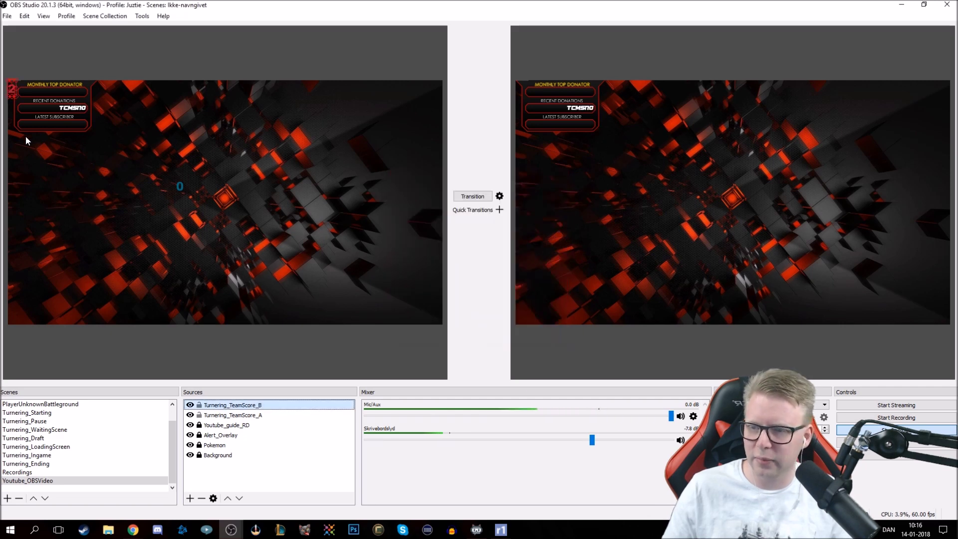
left_click_drag(11, 96, 262, 194)
Turn Studio Mode off and on again to bring both team scores into the live view
left_click(897, 431)
left_click(897, 431)
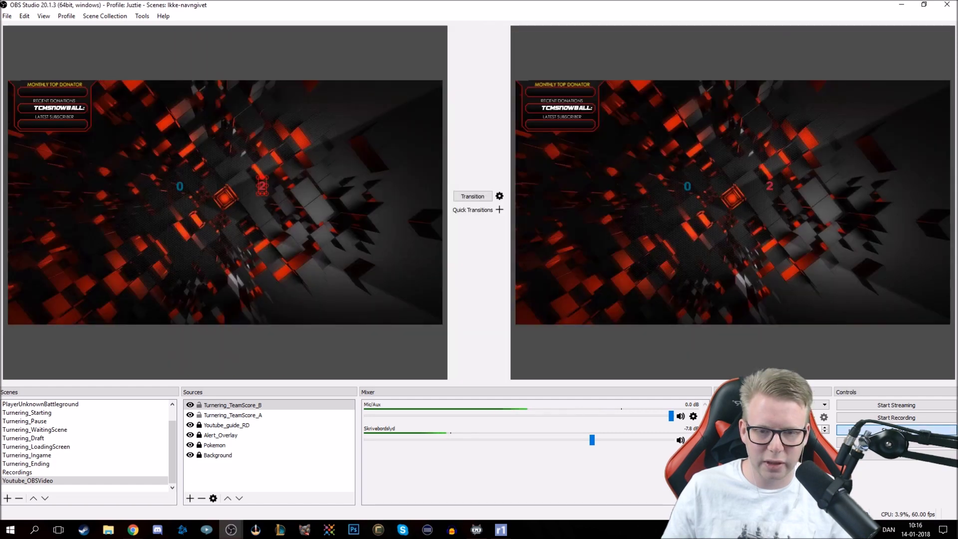
left_click(386, 283)
left_click(230, 405)
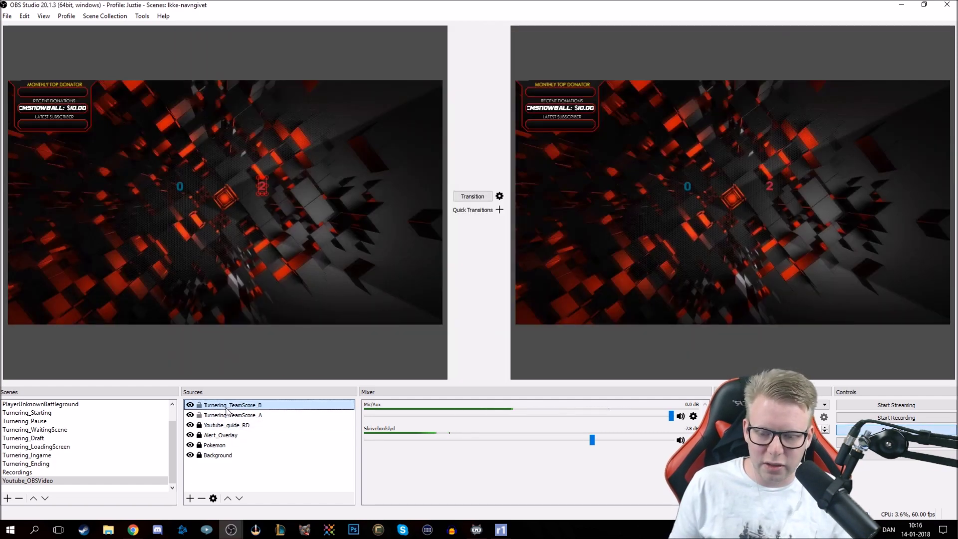
left_click(230, 417)
left_click(231, 407)
left_click(232, 426)
left_click(232, 408)
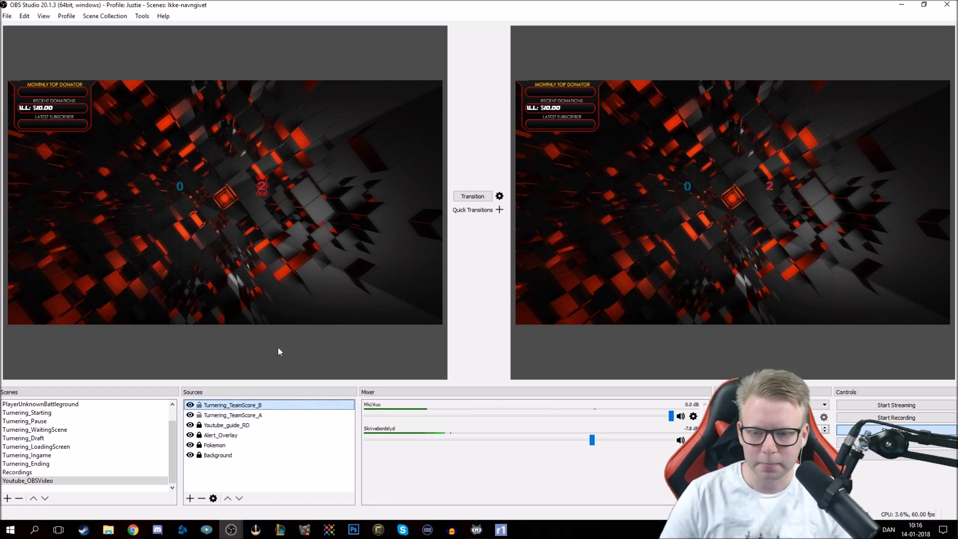
Set the text of the Turnering_TeamScore_A source to 1
double_click(250, 416)
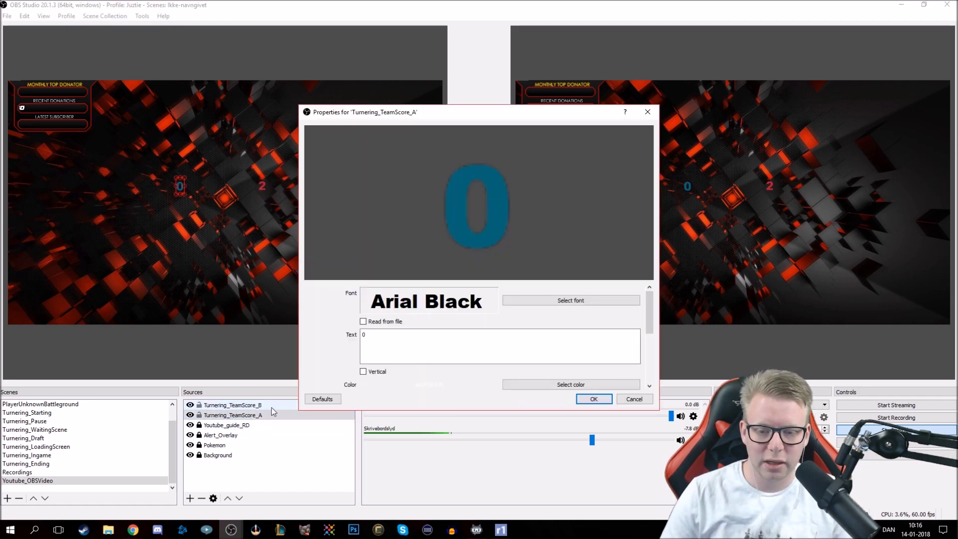
triple_click(418, 356)
type("1")
left_click(593, 399)
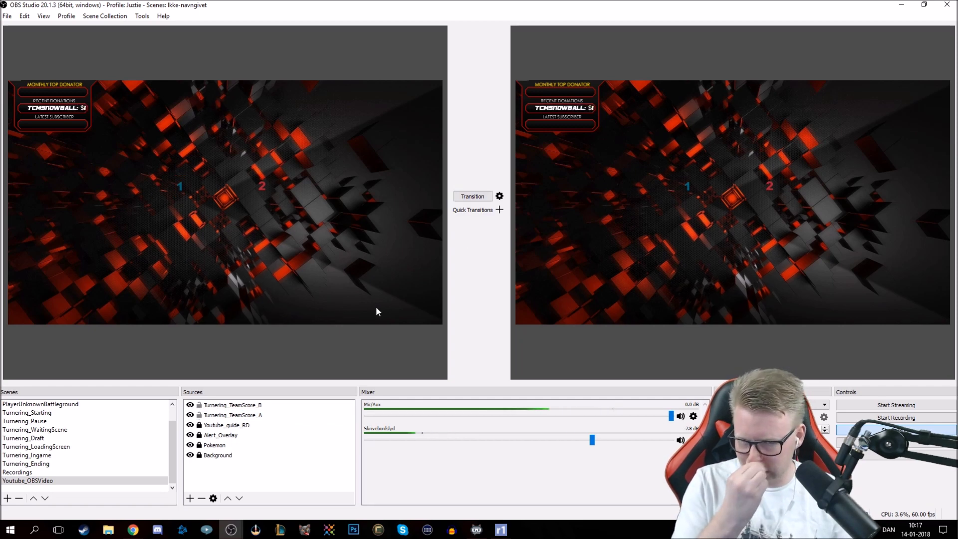
Lock Turnering_TeamScore_A and Turnering_TeamScore_B and hide both sources in the Studio Mode preview
left_click(234, 405)
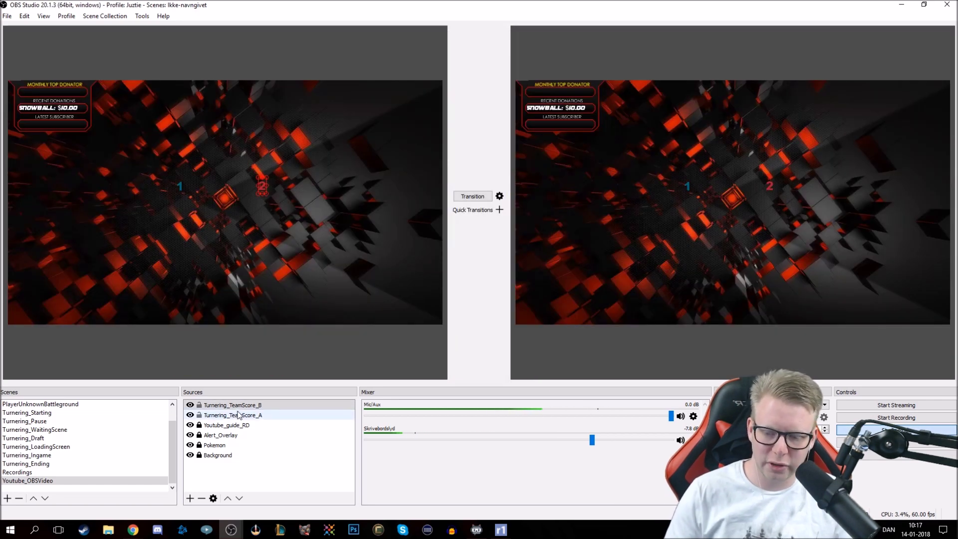
left_click(214, 405)
left_click(199, 405)
left_click(199, 415)
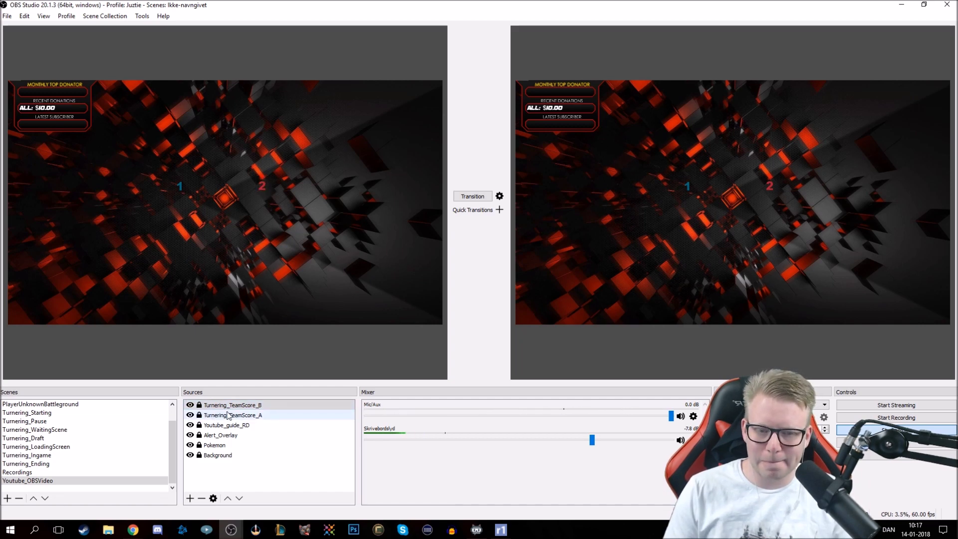
left_click(197, 409)
left_click(191, 405)
left_click(191, 414)
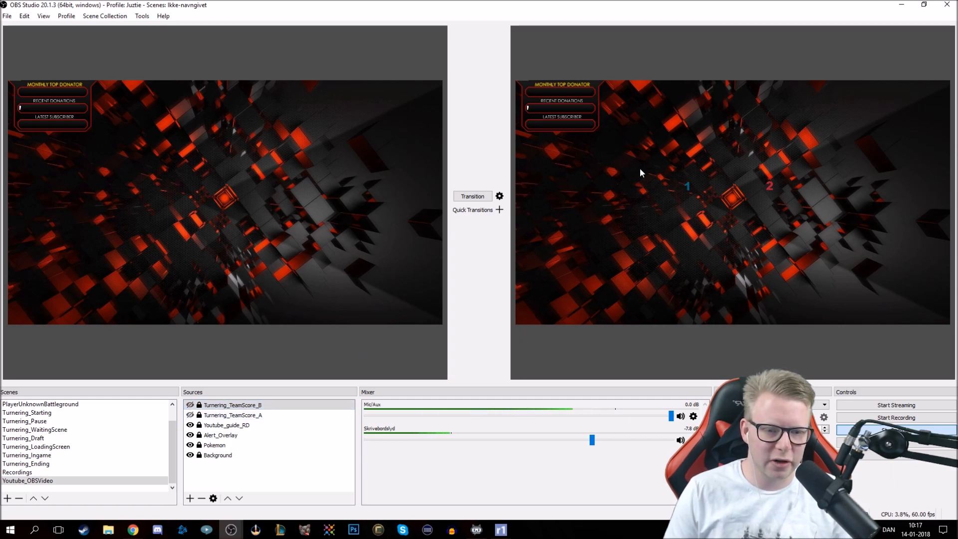
Set the text of the hidden Turnering_TeamScore_A source to 3 and transition the preview to the live view
double_click(232, 415)
double_click(422, 354)
type("3")
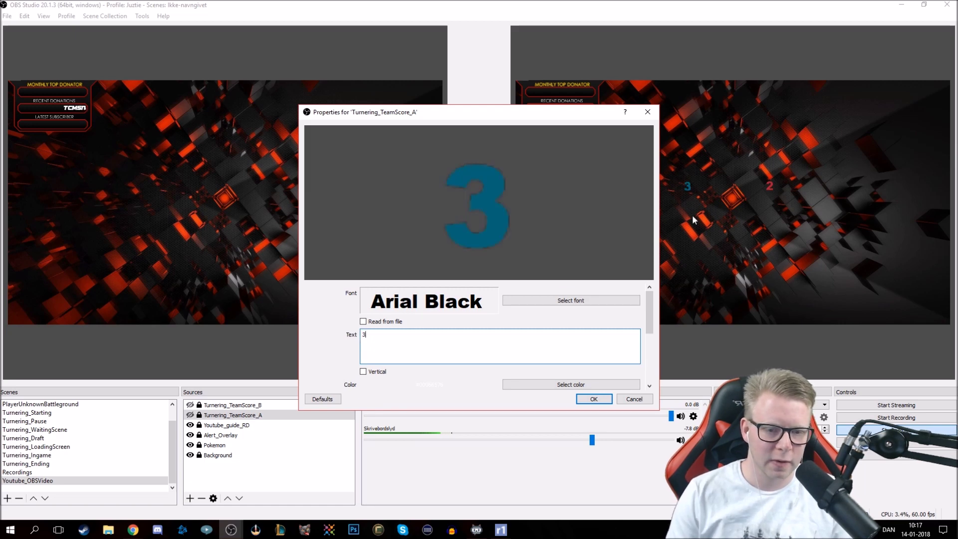
left_click(595, 399)
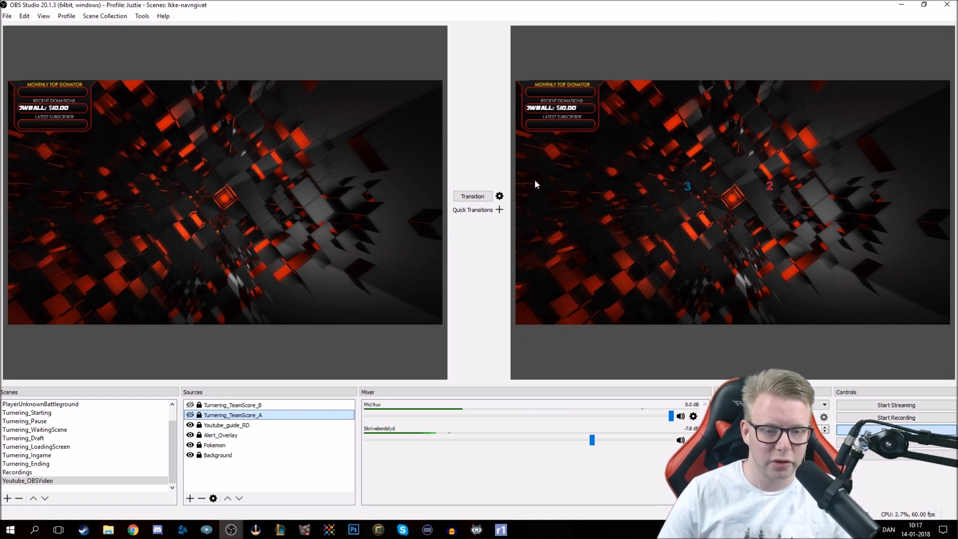
left_click(489, 198)
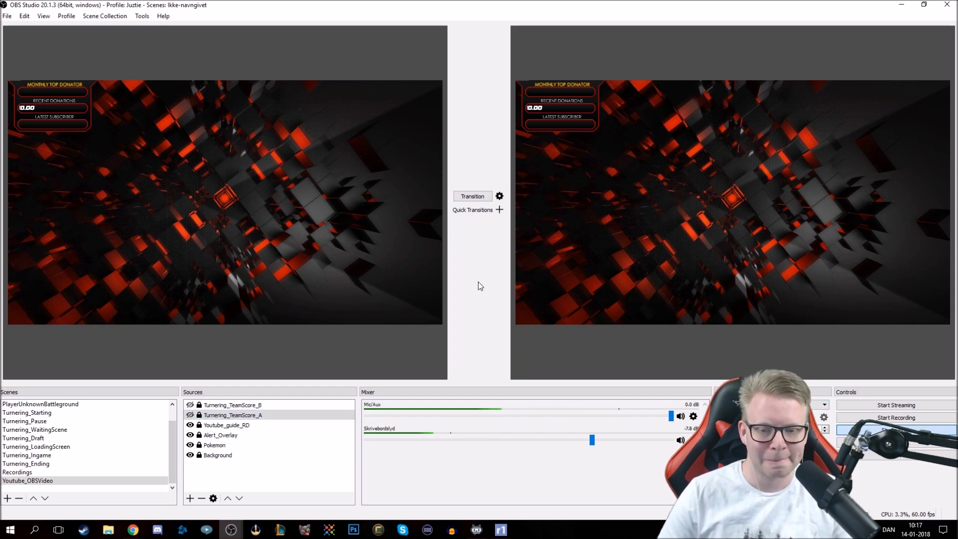
Delete the Turnering_TeamScore_B and Turnering_TeamScore_A sources from the Youtube_OBSVideo scene
left_click(216, 405)
key("Delete")
key("Return")
key("Delete")
key("Return")
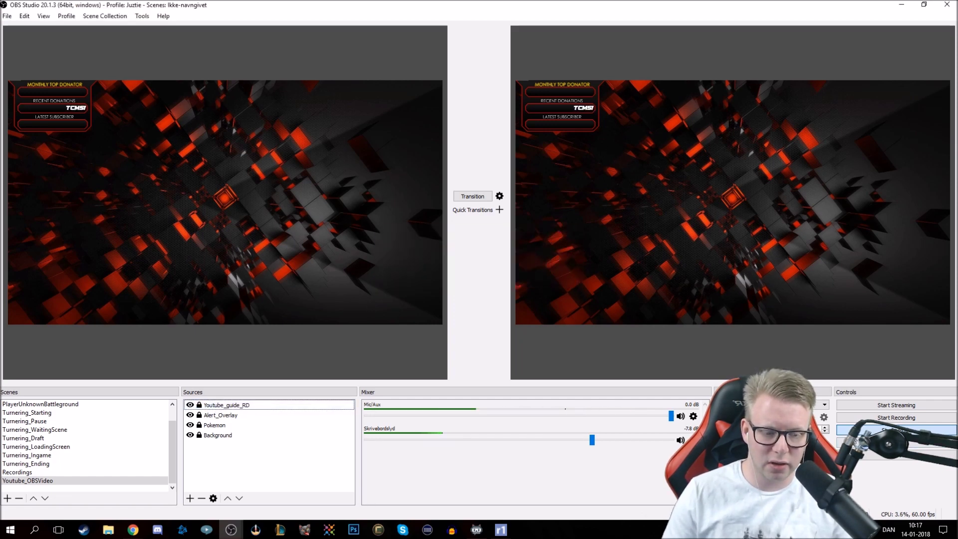
Turn off Studio Mode and restore the maximised window to its smaller size
left_click(897, 430)
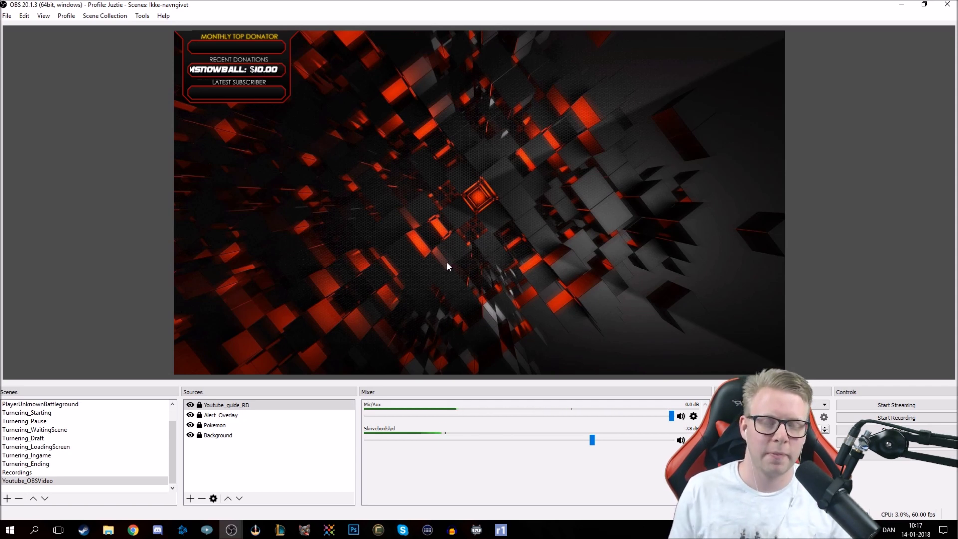
left_click_drag(395, 9, 364, 43)
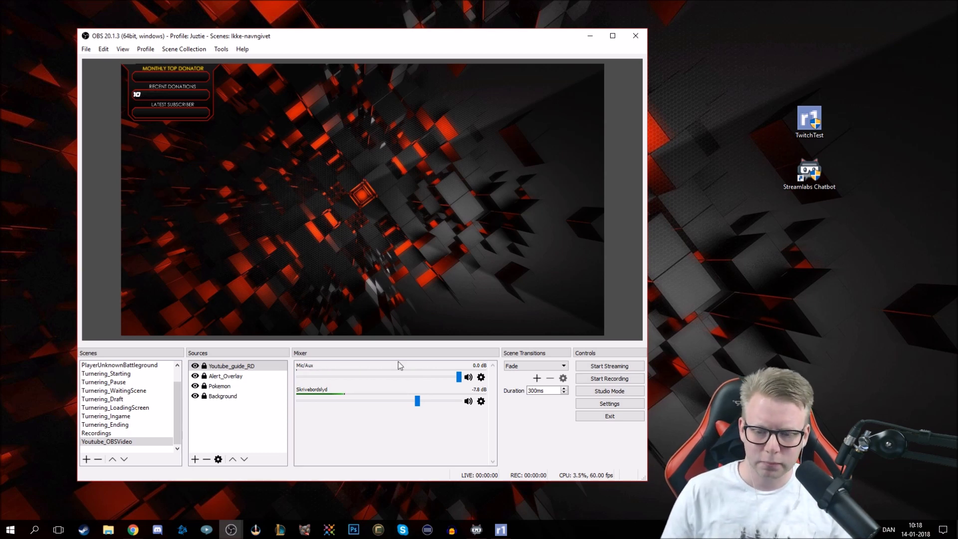
Open the filters of the Youtube_OBSVideo scene, examine the available effect filter types, and close the filters without adding one
left_click(221, 419)
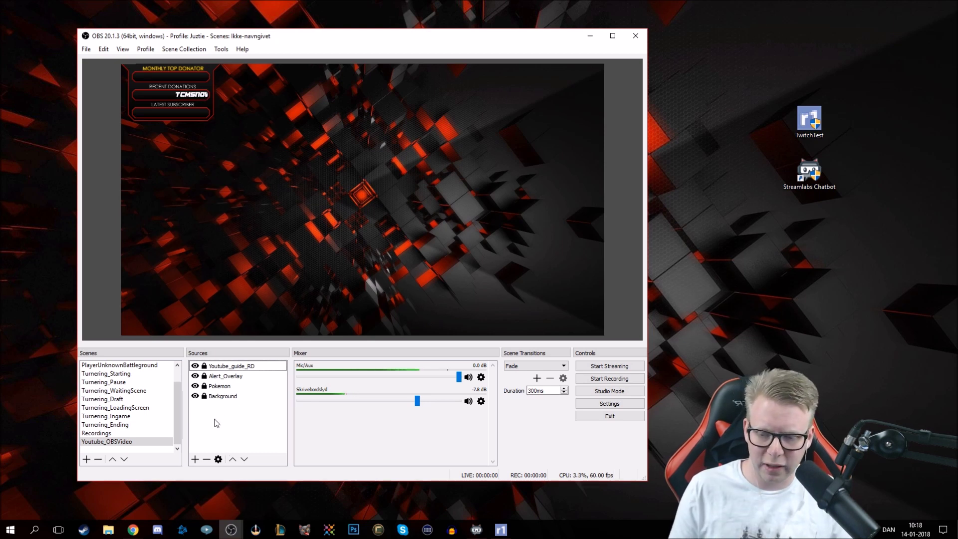
scroll(132, 407, "up", 1)
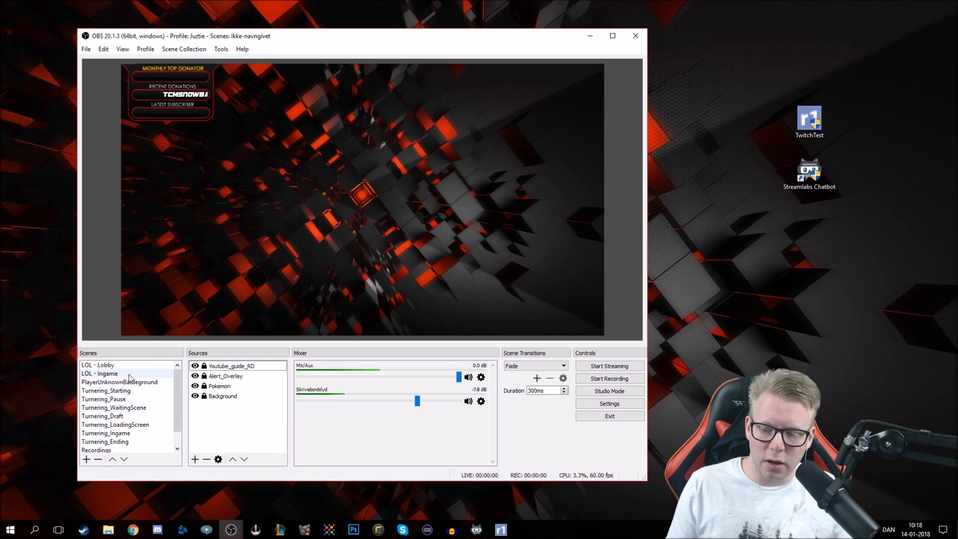
scroll(130, 394, "down", 1)
scroll(128, 430, "up", 1)
scroll(123, 437, "down", 1)
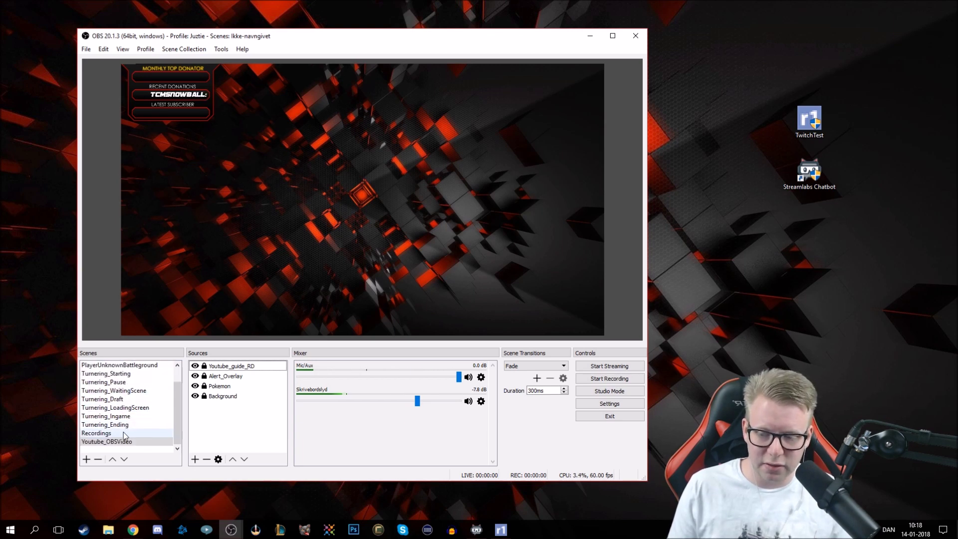
right_click(116, 445)
left_click(128, 442)
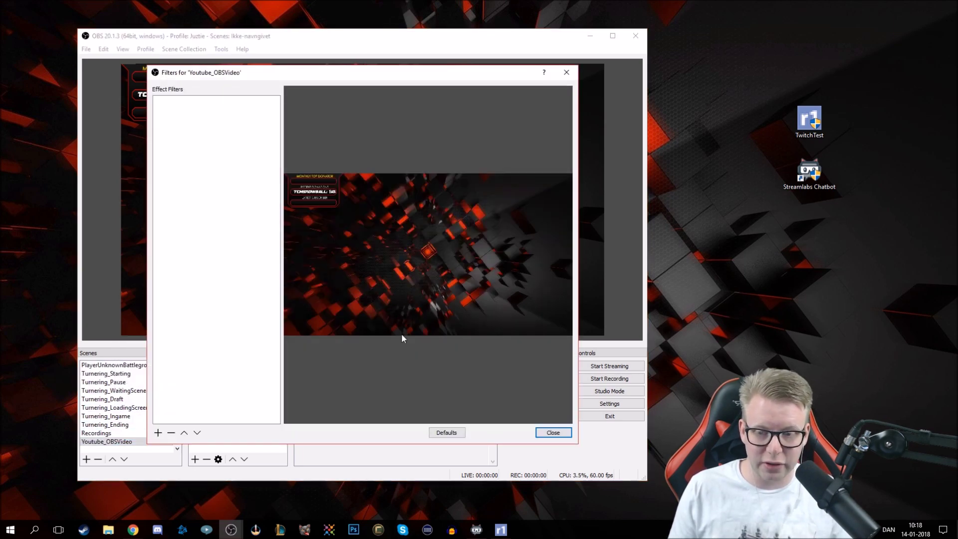
left_click_drag(317, 80, 615, 67)
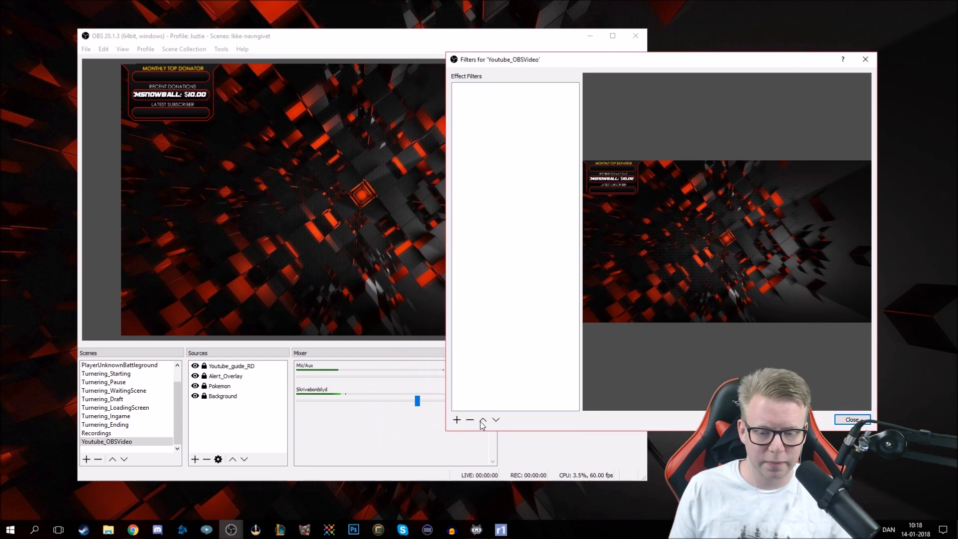
left_click(456, 420)
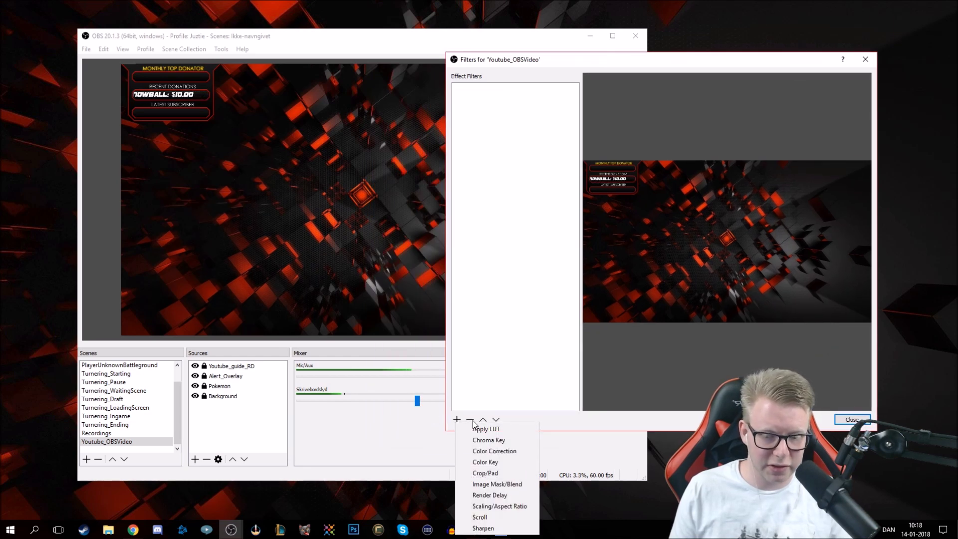
left_click(507, 265)
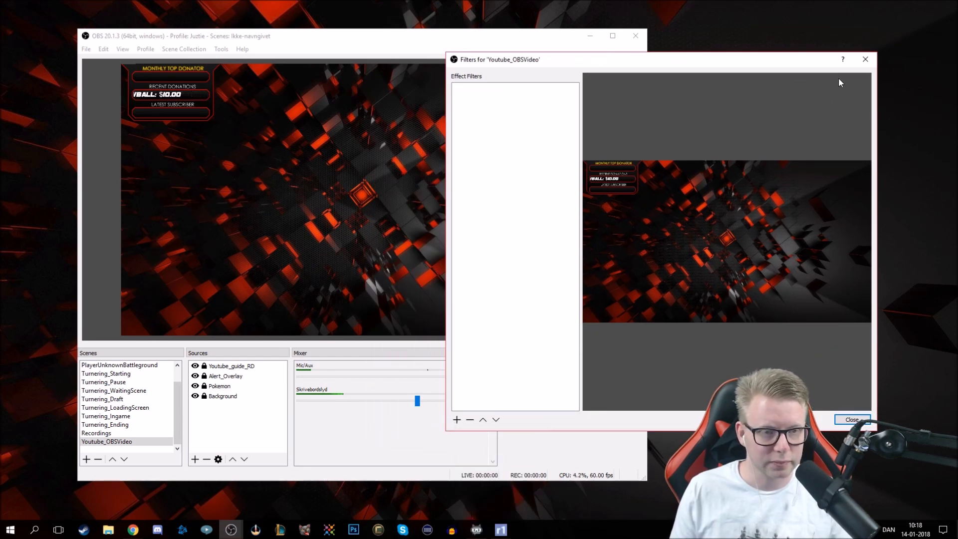
left_click(865, 60)
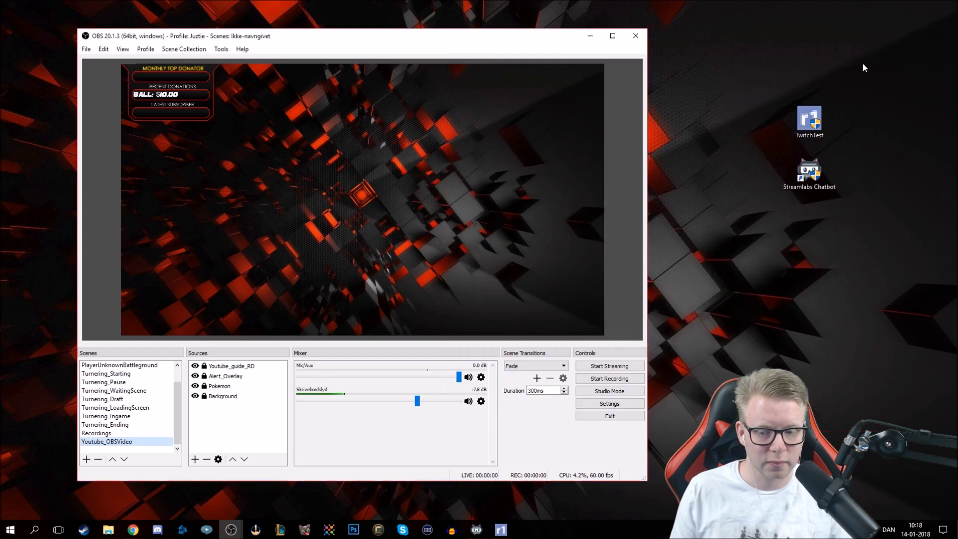
right_click(223, 365)
left_click(218, 394)
right_click(218, 395)
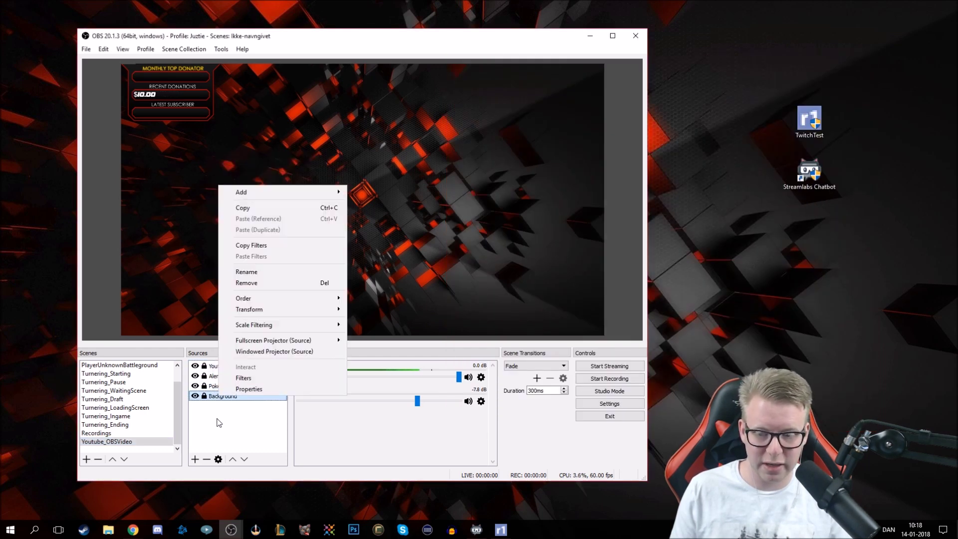
left_click(217, 410)
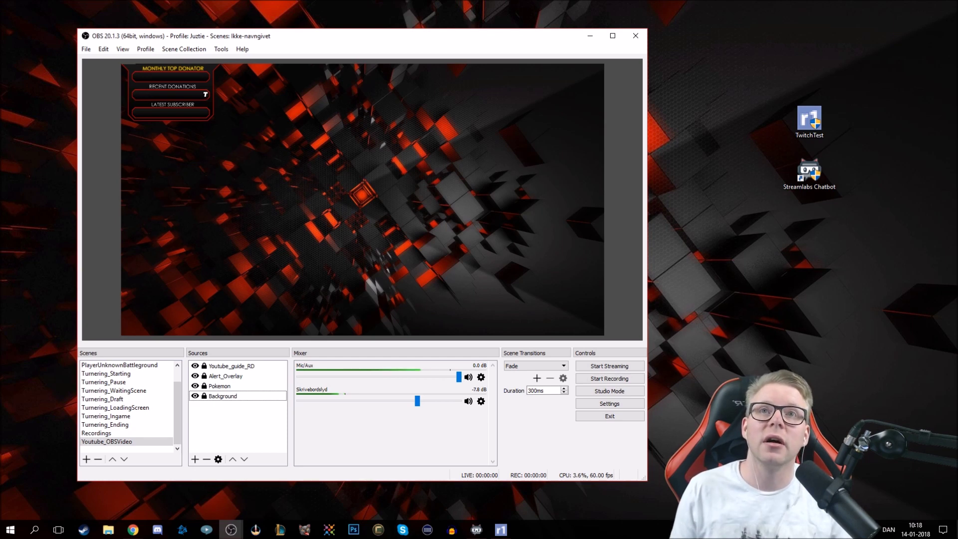
Add the existing video capture device Webcam to the Youtube_OBSVideo scene and lock the source
right_click(227, 417)
mouse_move(260, 420)
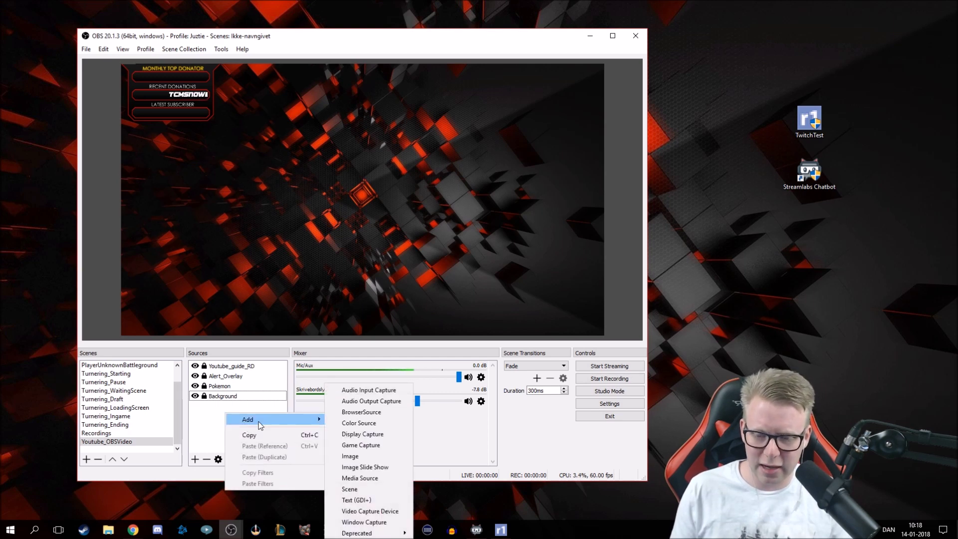
left_click(382, 512)
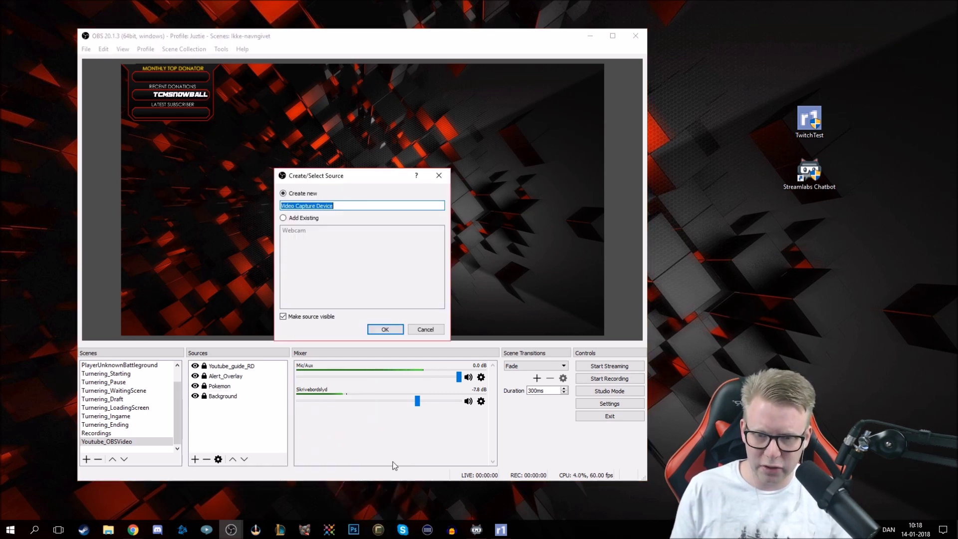
left_click(303, 218)
left_click(294, 230)
left_click(385, 329)
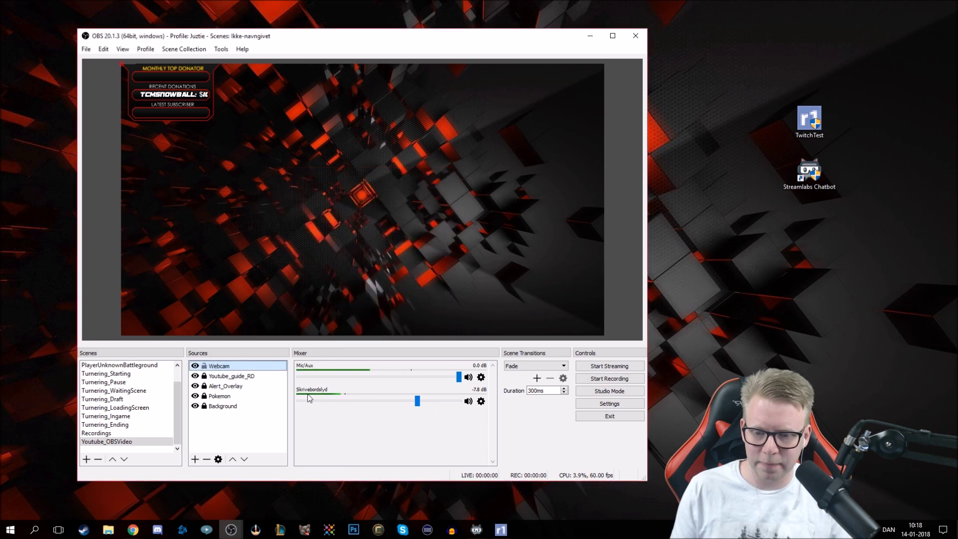
left_click(204, 367)
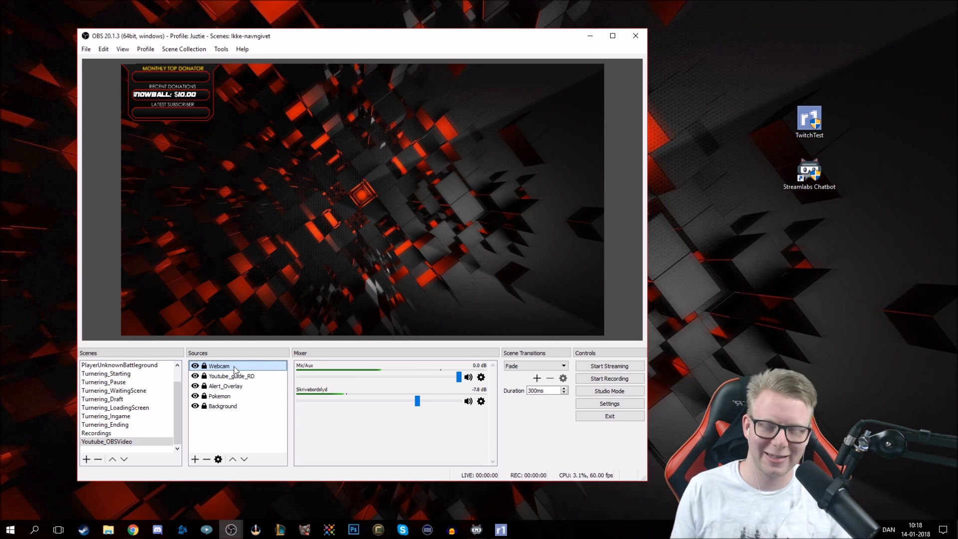
Open the Webcam source's filters, examine the Chroma nøgle settings and available key colour types, and close the filters
right_click(230, 366)
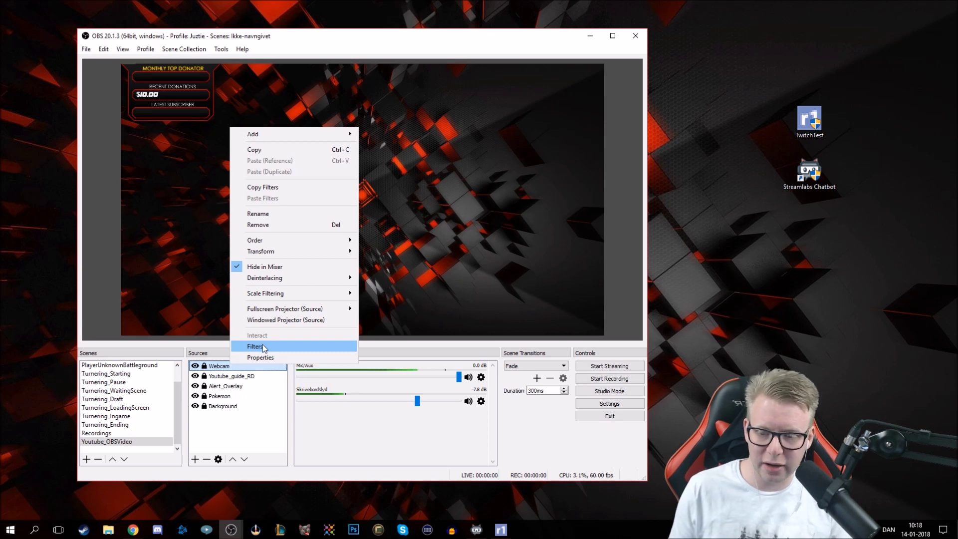
left_click(255, 348)
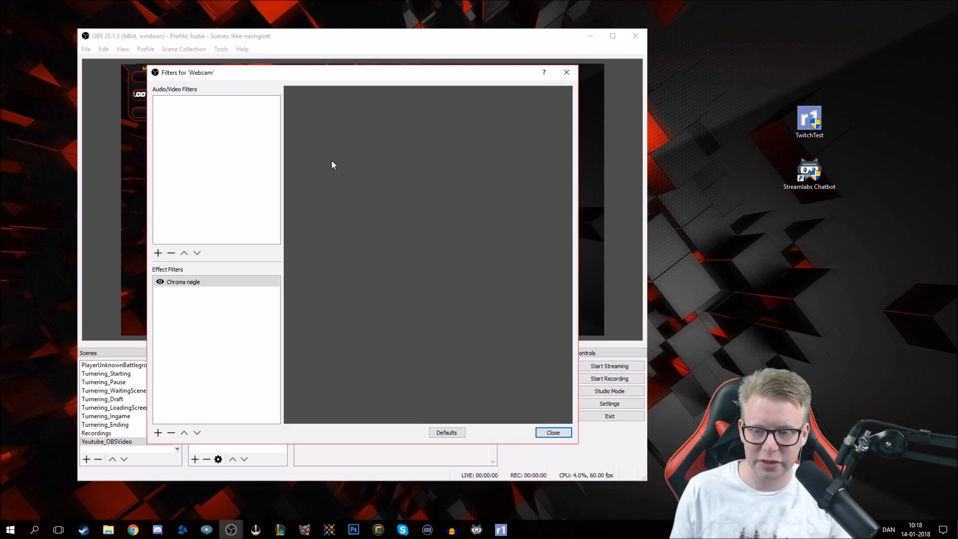
left_click_drag(295, 75, 552, 64)
left_click(464, 274)
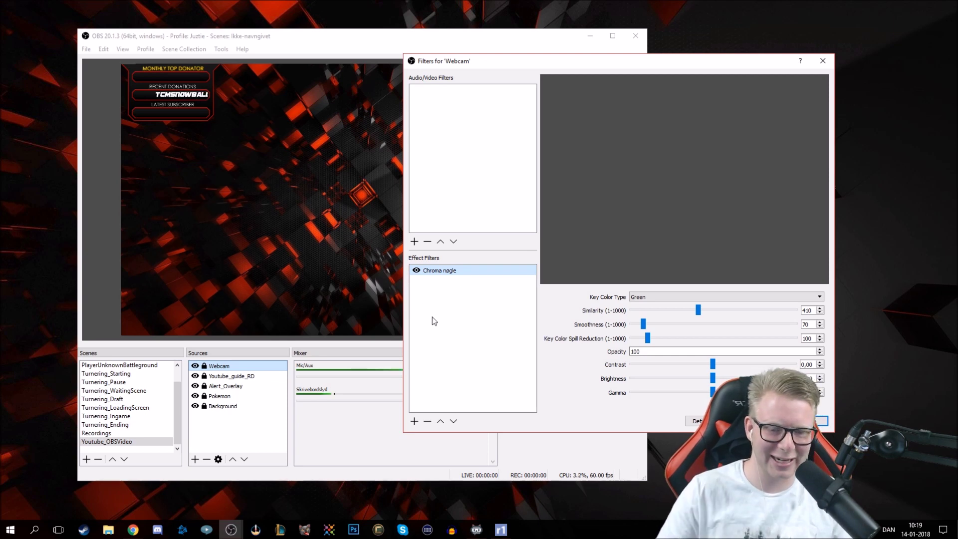
left_click(664, 297)
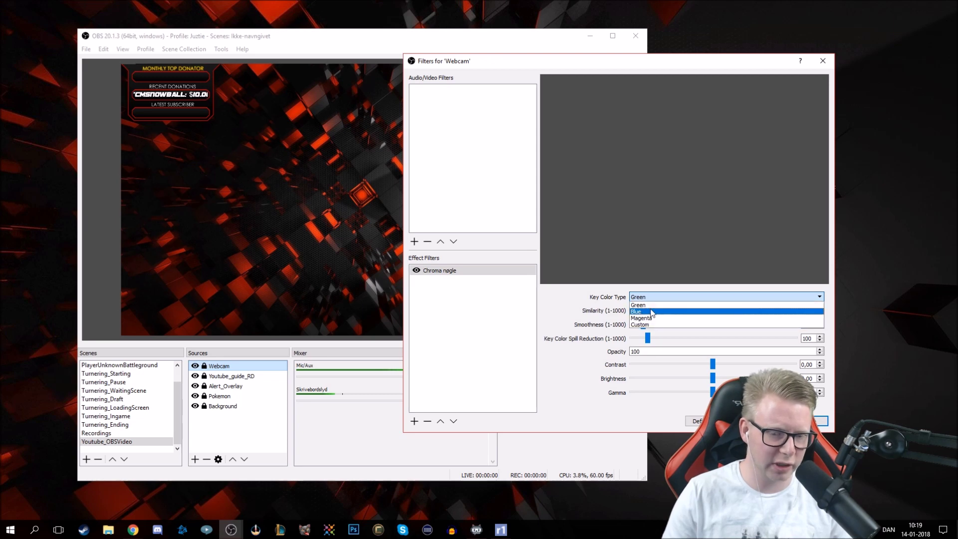
left_click(588, 300)
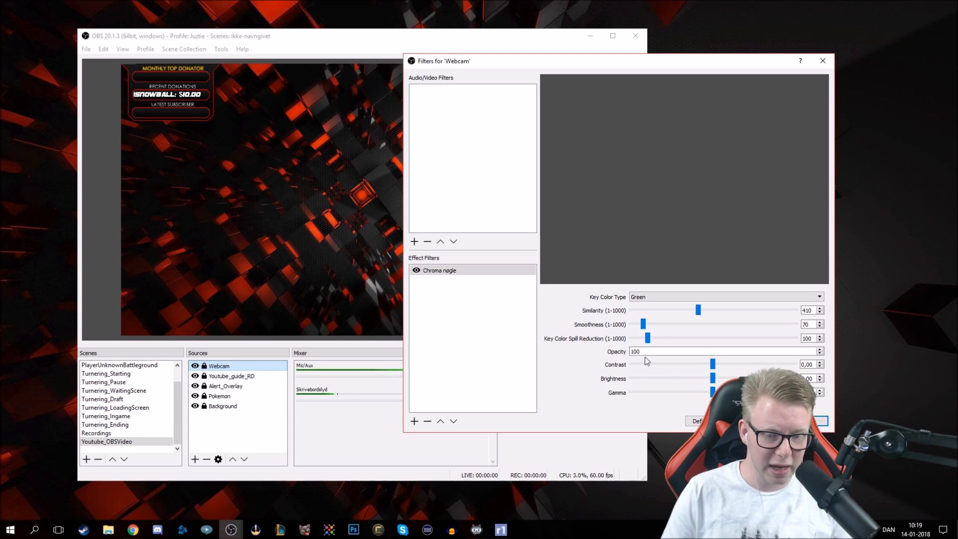
left_click(821, 423)
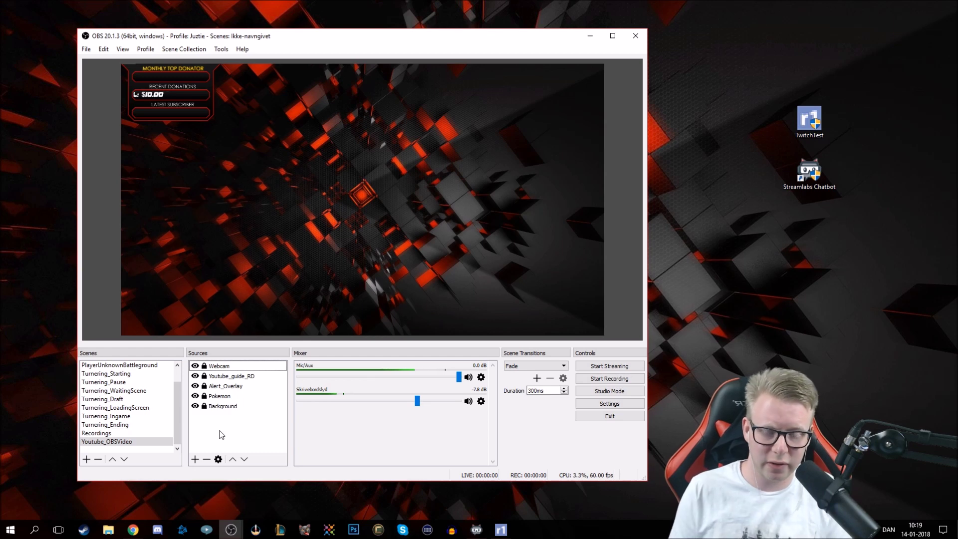
Adjust the similarity of the Webcam source's Chroma nøgle filter, restore it to 410, and close the filters
right_click(235, 367)
left_click(263, 345)
left_click(205, 284)
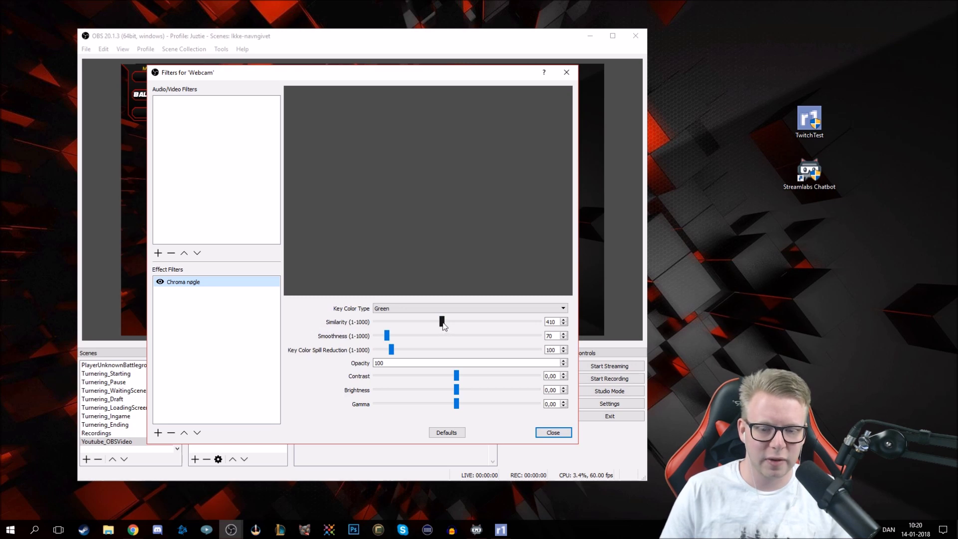
left_click_drag(444, 325, 427, 312)
type("410")
left_click(231, 348)
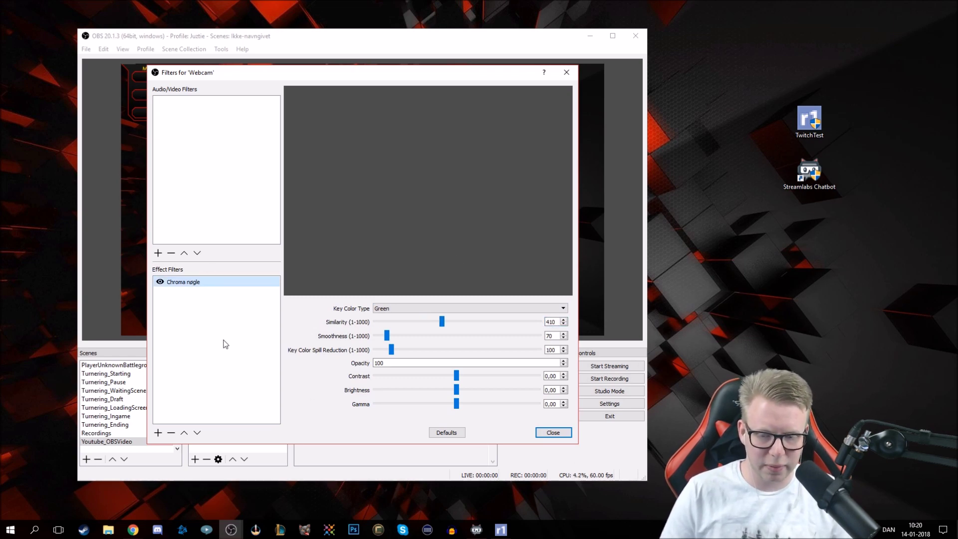
left_click(553, 432)
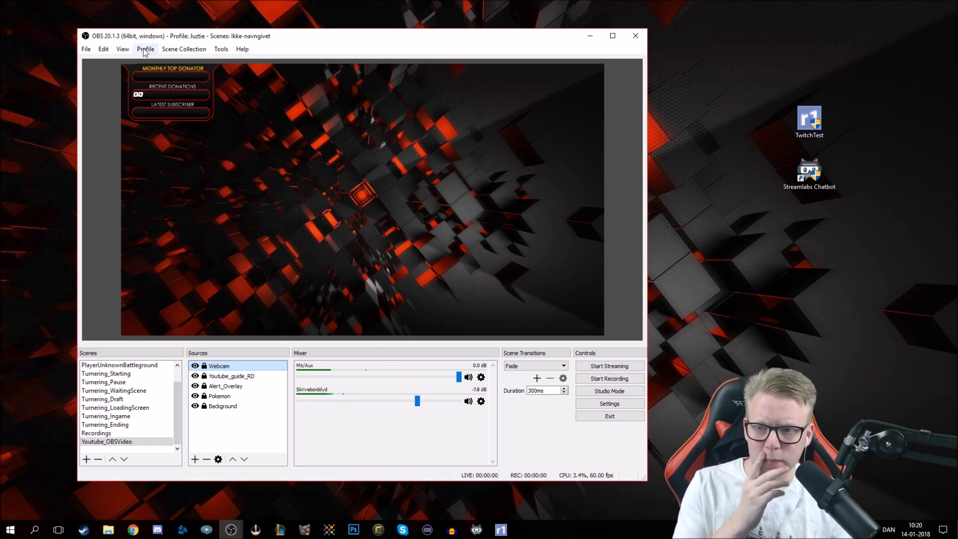
left_click(122, 49)
mouse_move(106, 50)
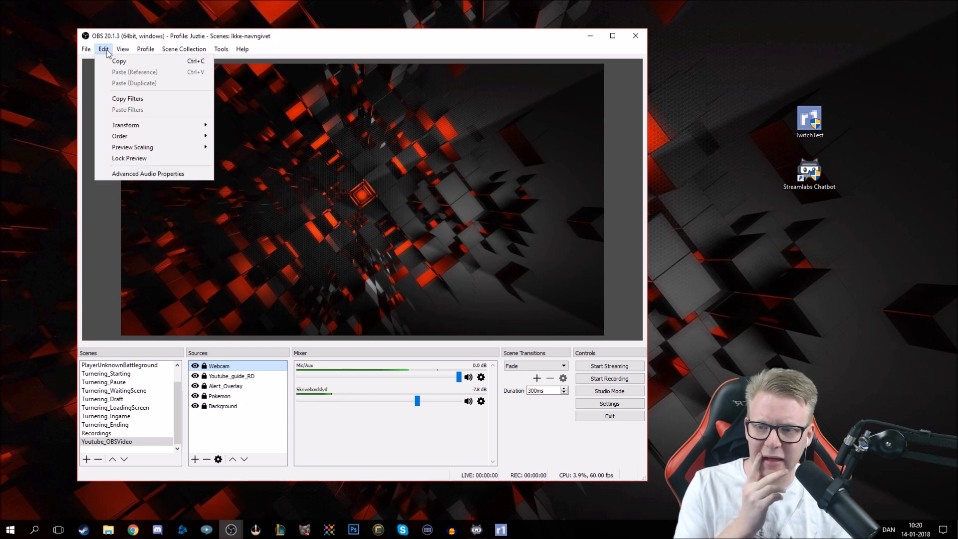
mouse_move(151, 52)
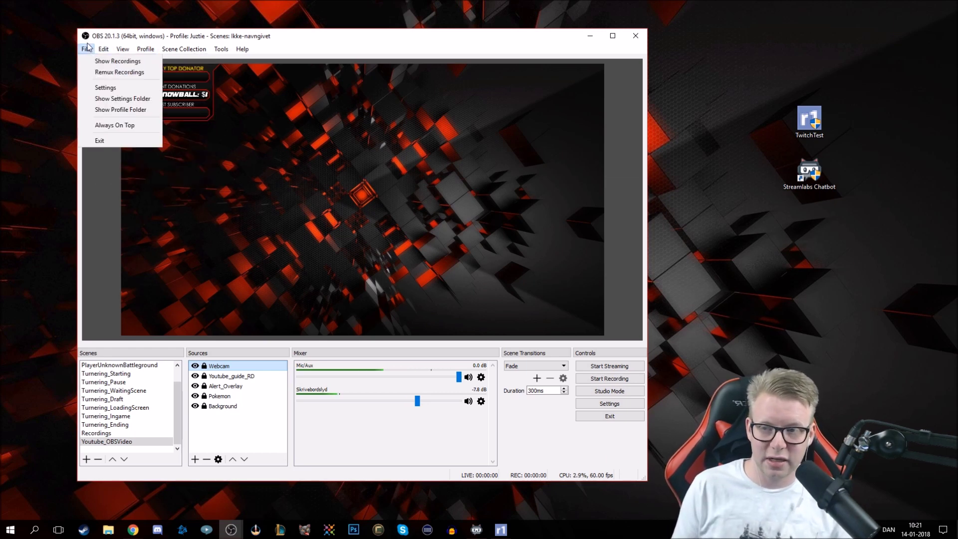
mouse_move(195, 52)
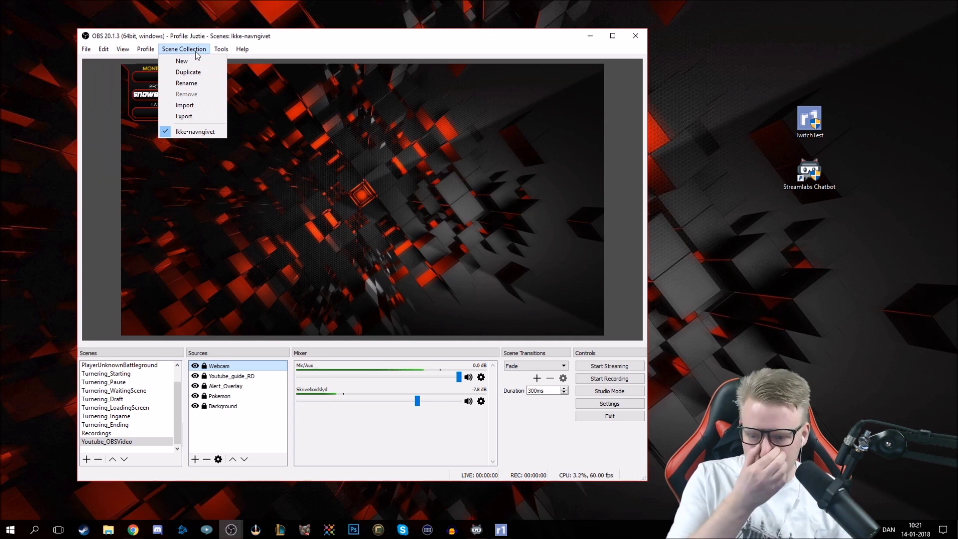
left_click(196, 52)
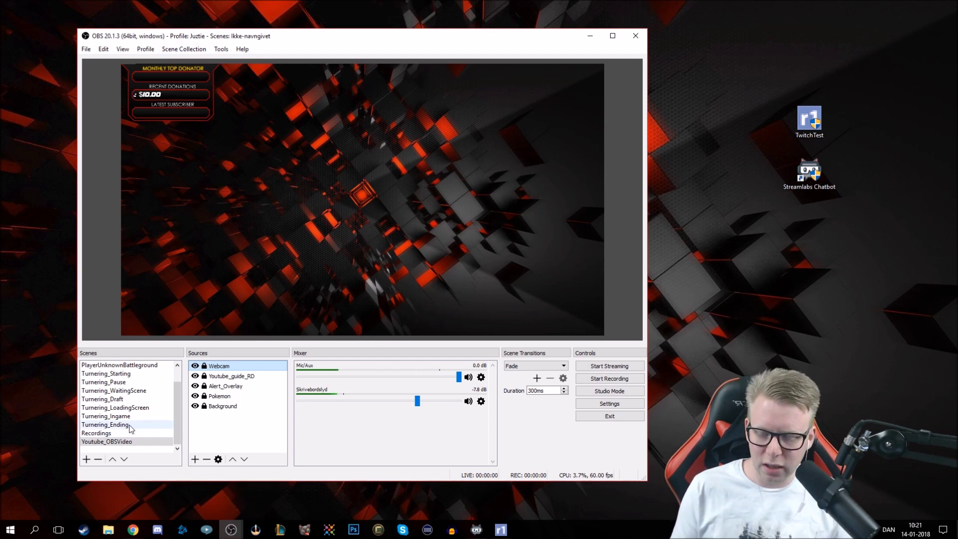
left_click(184, 49)
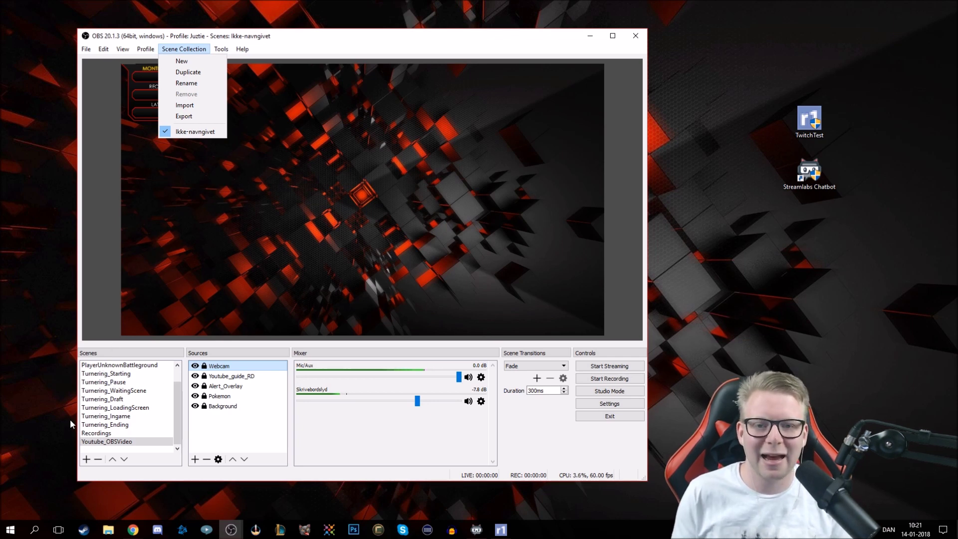
left_click(197, 64)
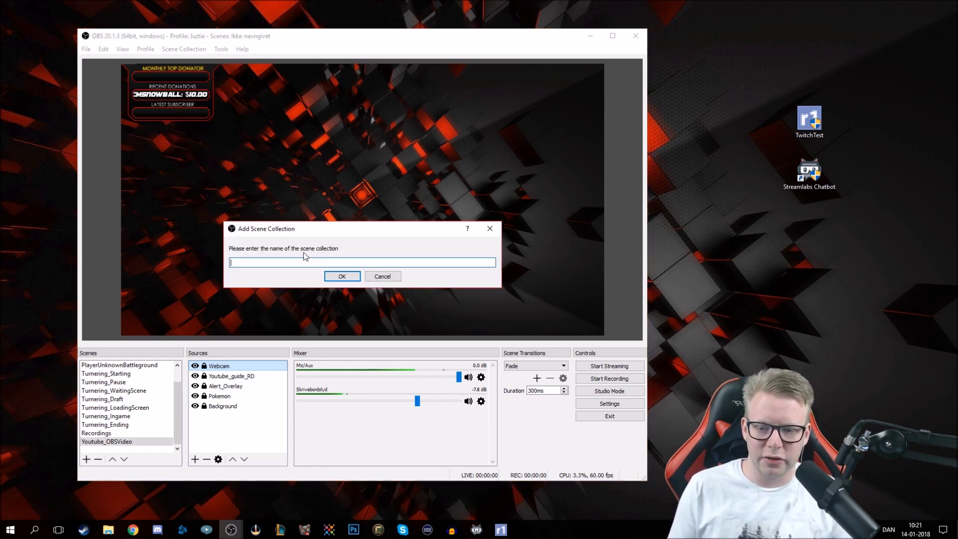
left_click(375, 279)
Rename the current scene collection as Juztie_Twitch
left_click(183, 49)
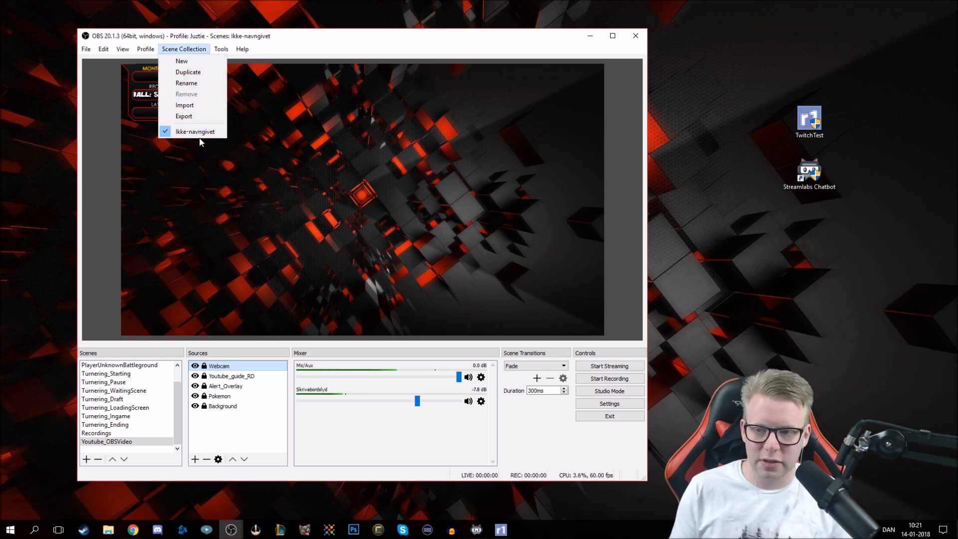
left_click(198, 83)
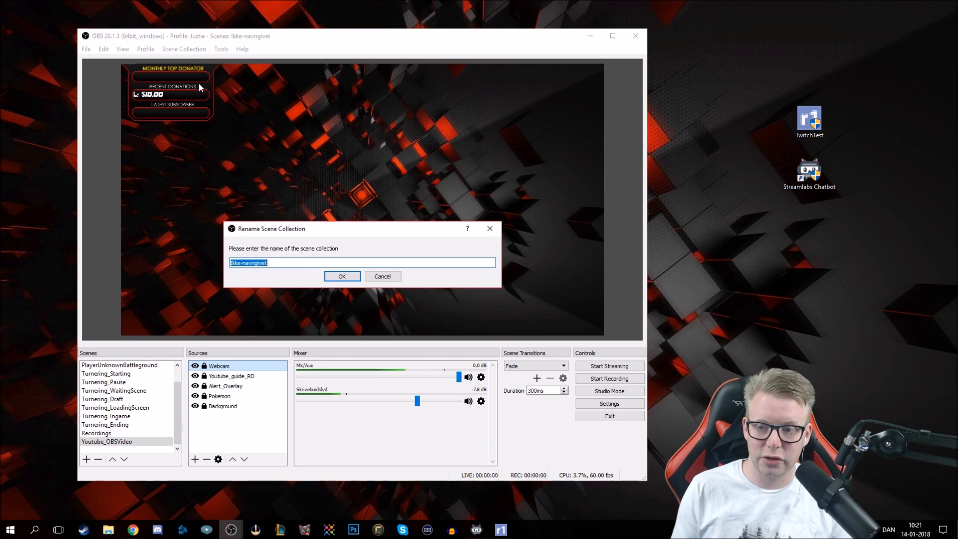
type("testsdf")
key("BackSpace")
key("BackSpace")
key("BackSpace")
key("BackSpace")
key("BackSpace")
key("BackSpace")
key("BackSpace")
type("ds")
key("BackSpace")
key("BackSpace")
type("Juztie_Twitch")
left_click(337, 276)
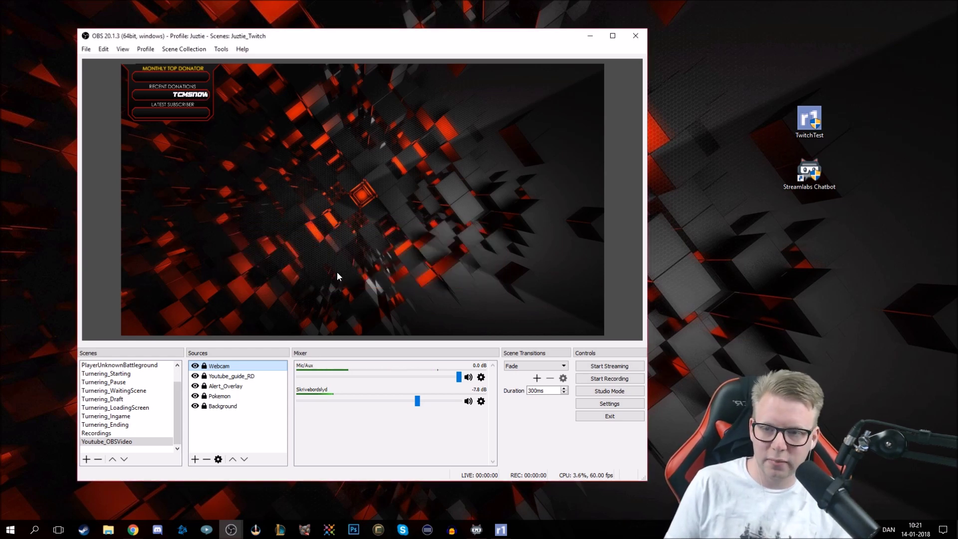
Create a new scene collection named OPS_Gaming and check it in the list of collections
left_click(173, 49)
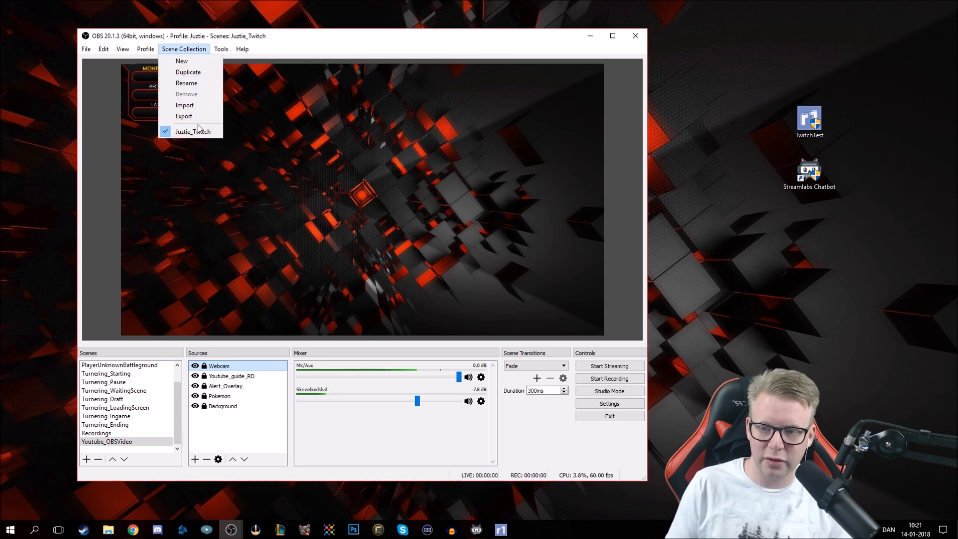
left_click(197, 60)
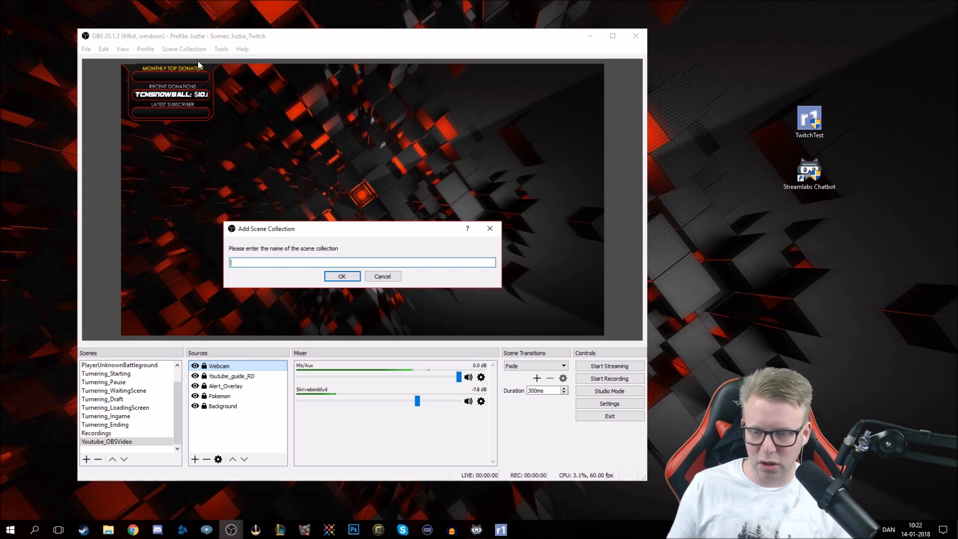
type("OPS_G")
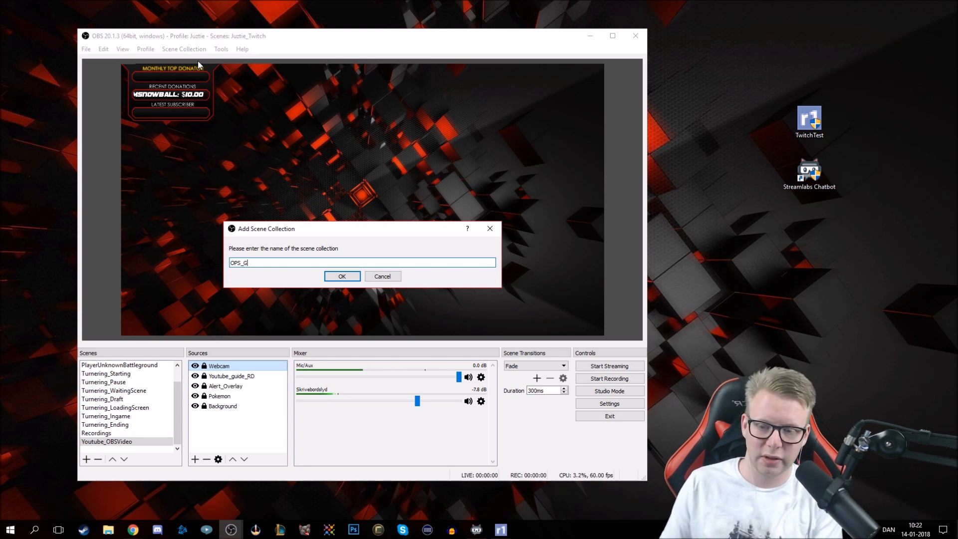
type("aming")
key("Return")
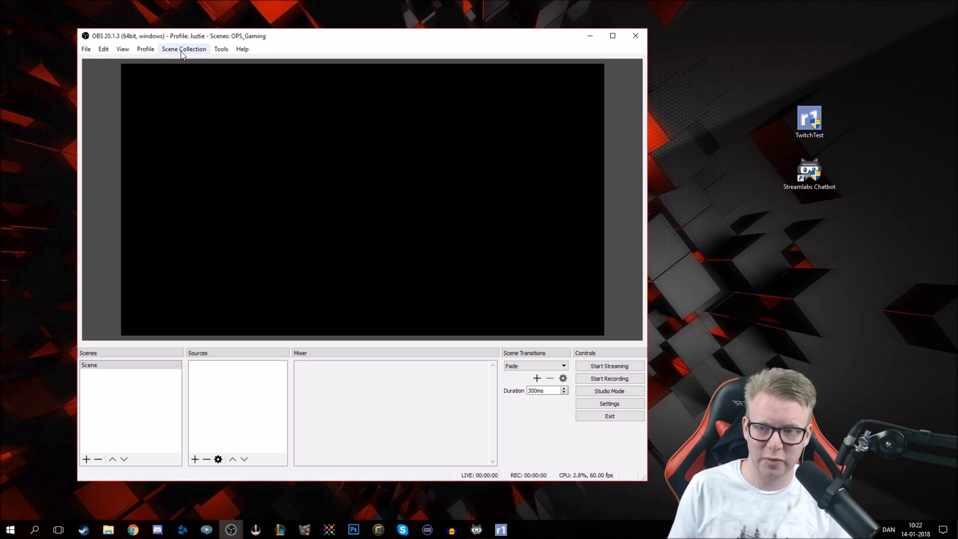
left_click(183, 50)
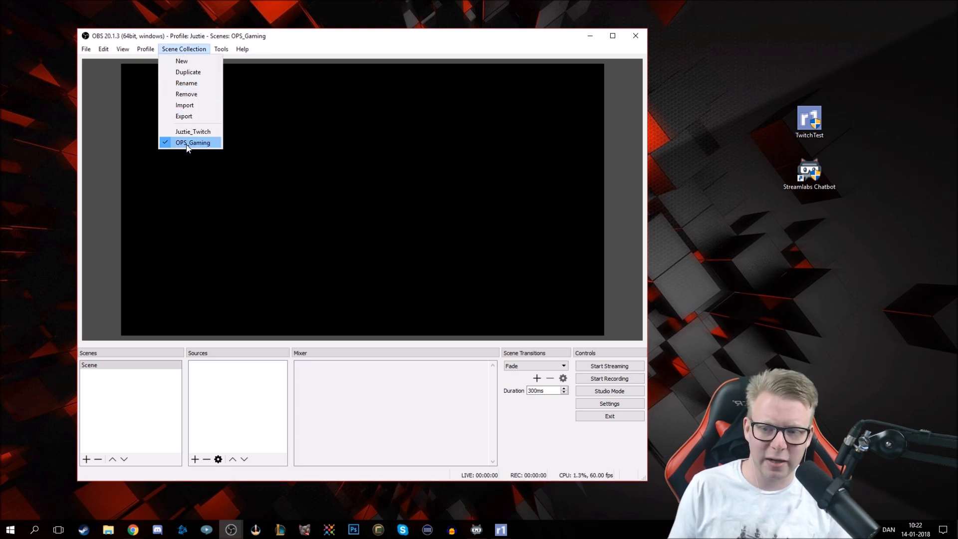
left_click(142, 417)
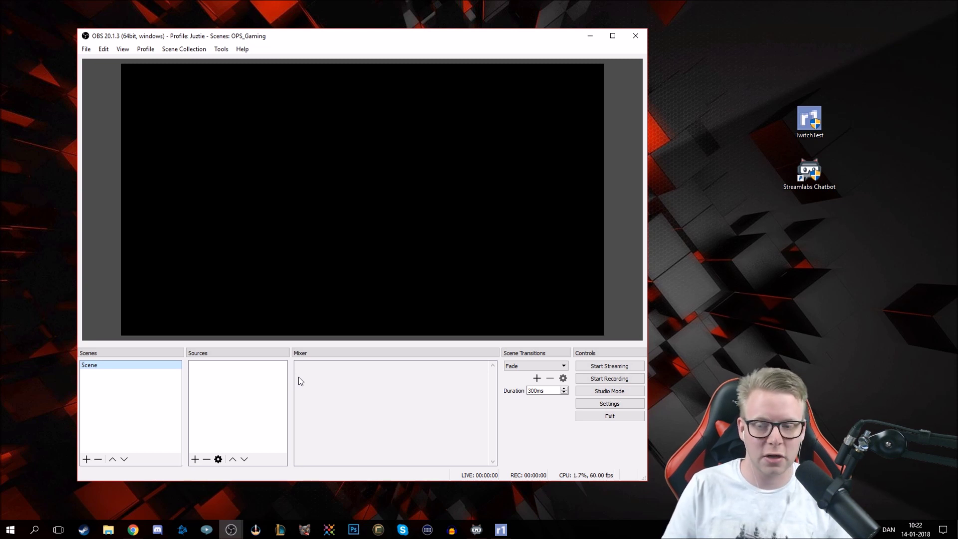
Remove the OPS_Gaming scene collection
left_click(183, 49)
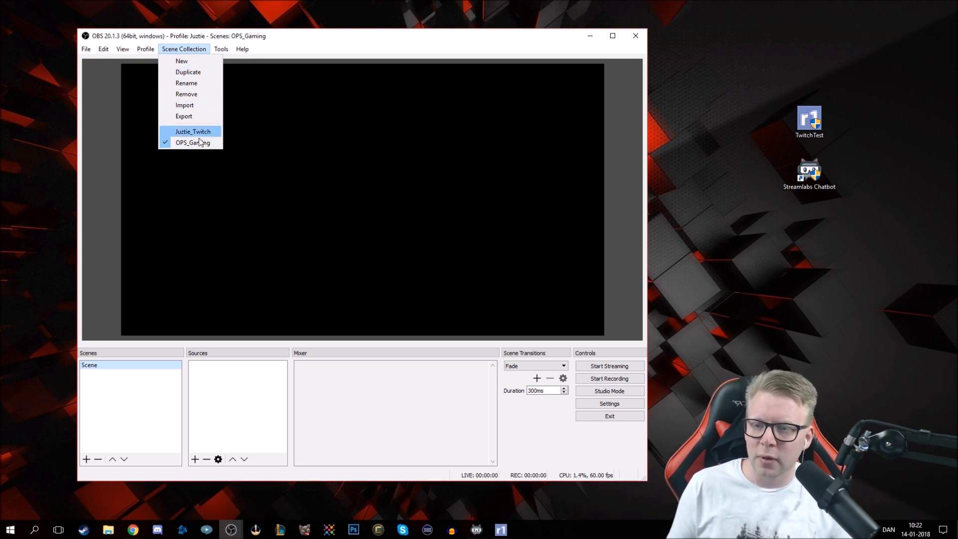
left_click(199, 92)
left_click(378, 275)
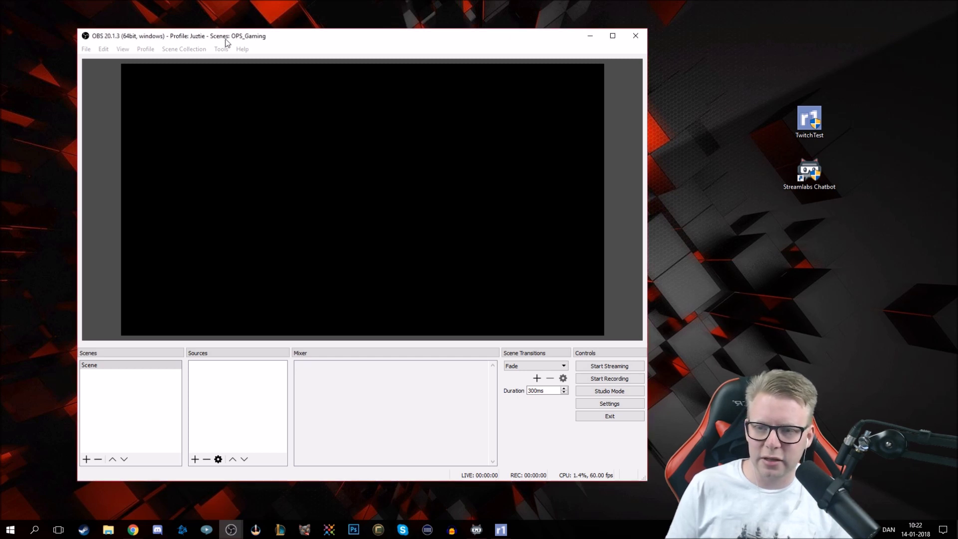
Duplicate the Juztie_Twitch scene collection under the name Tournaments
left_click(183, 49)
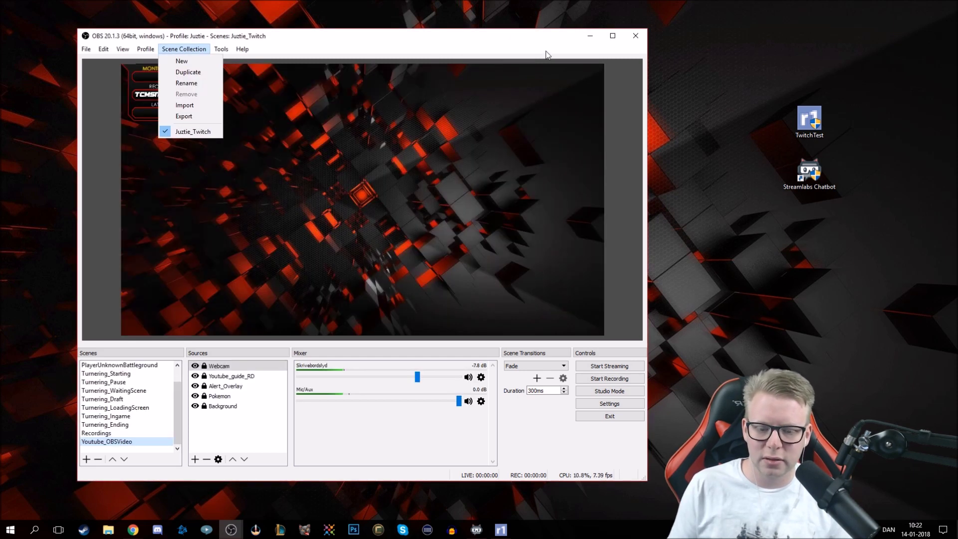
left_click(194, 72)
type("Tournaments")
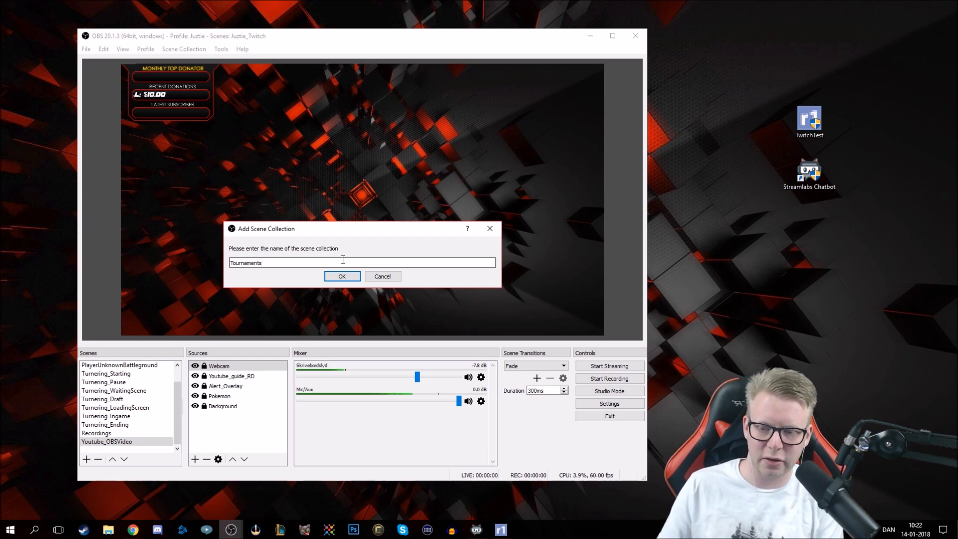
key("Return")
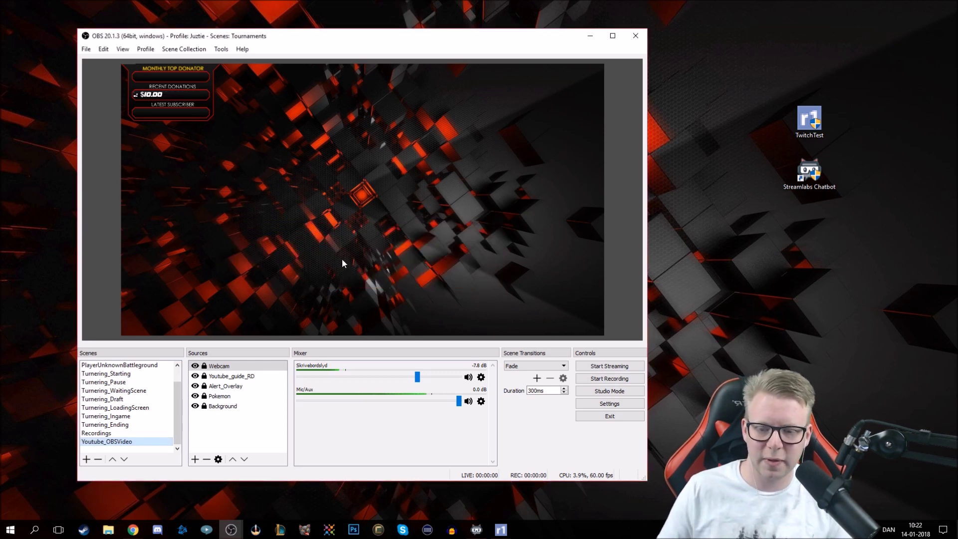
Switch to the Juztie_Twitch scene collection and back to Tournaments to compare their scenes
left_click(178, 49)
left_click(203, 142)
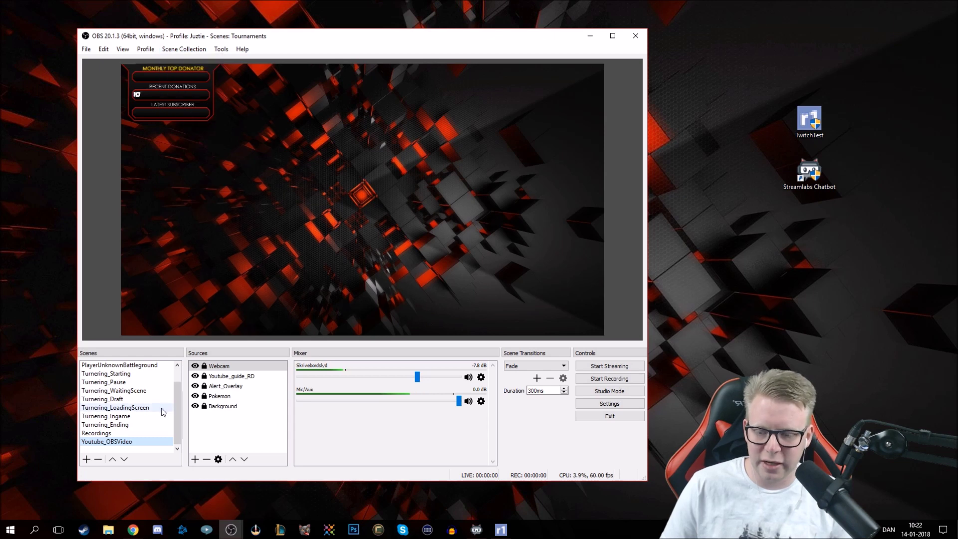
left_click(185, 50)
left_click(198, 129)
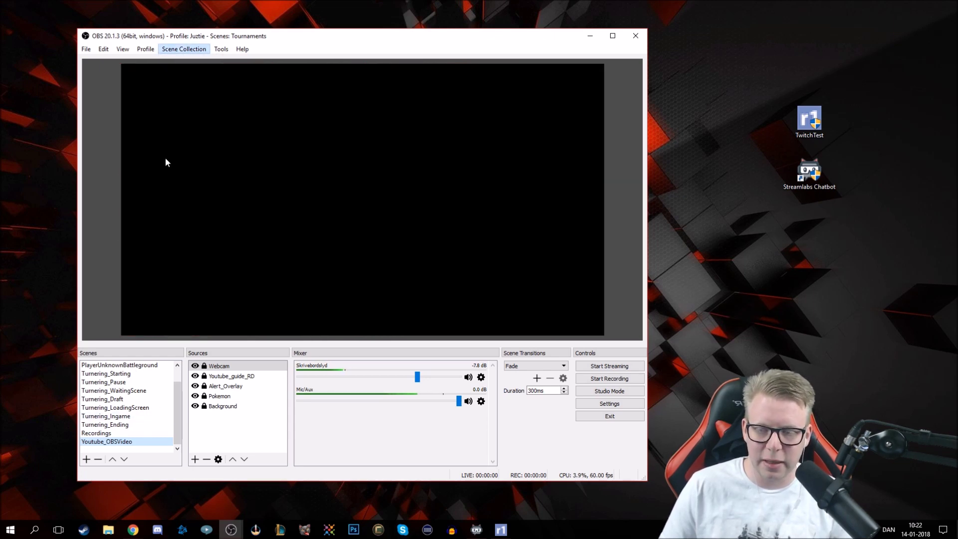
left_click(186, 49)
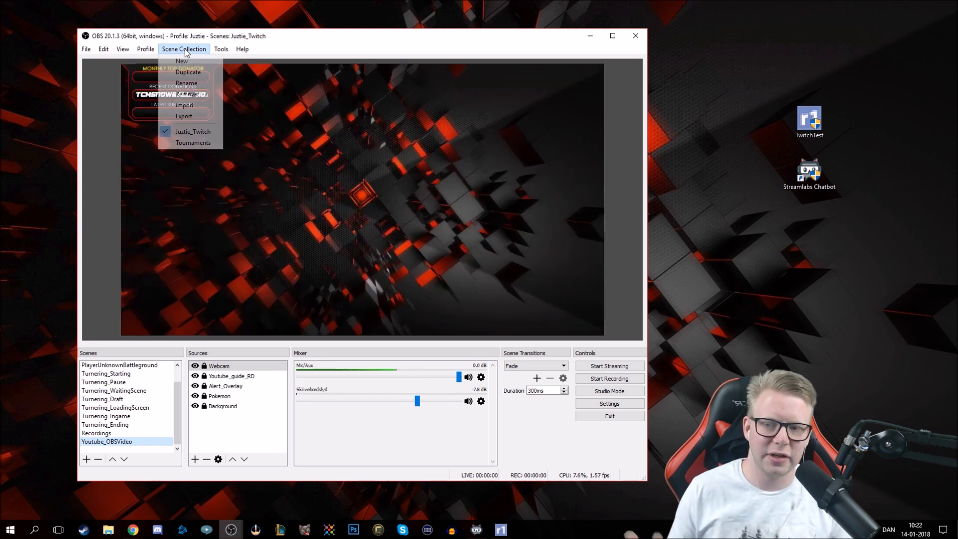
left_click(202, 142)
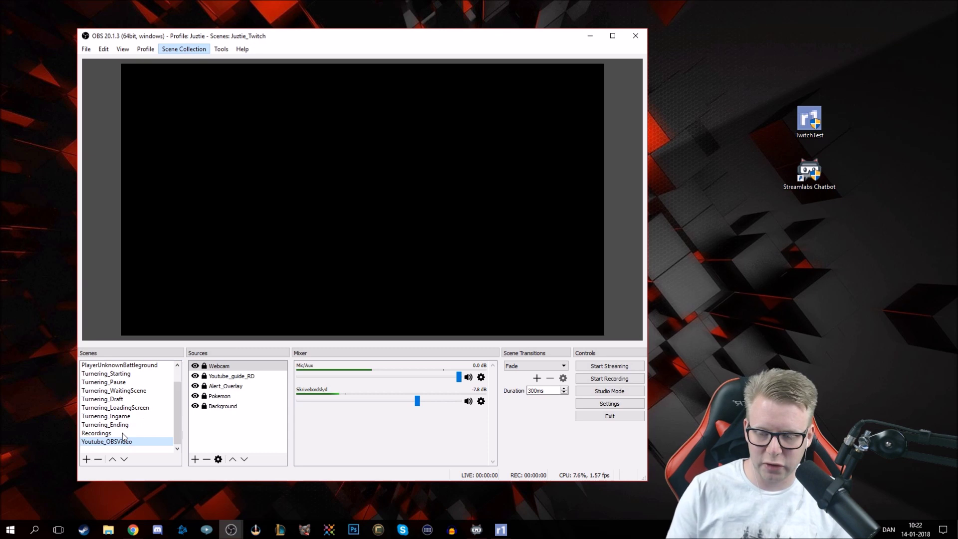
Remove the Recordings and Youtube_OBSVideo scenes from the Tournaments scene collection
left_click(107, 433)
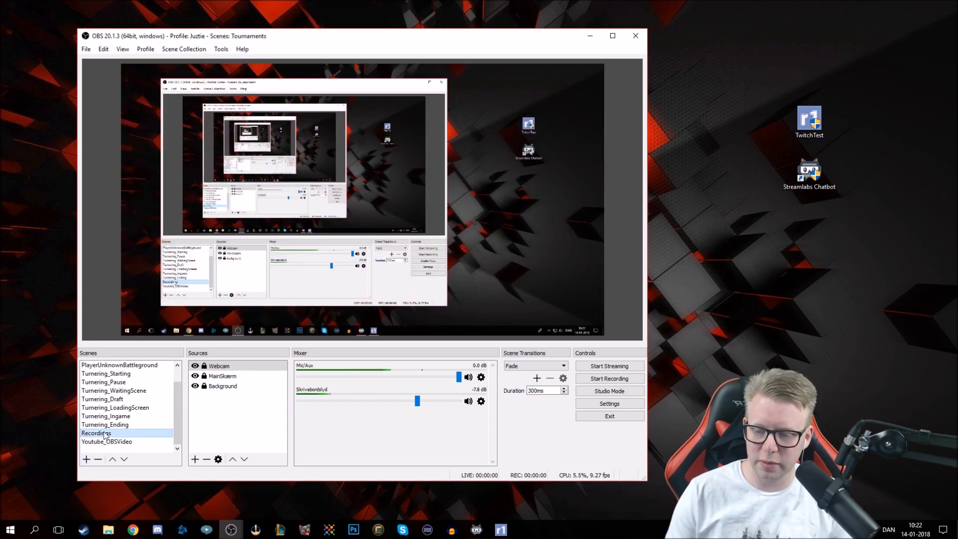
key("Delete")
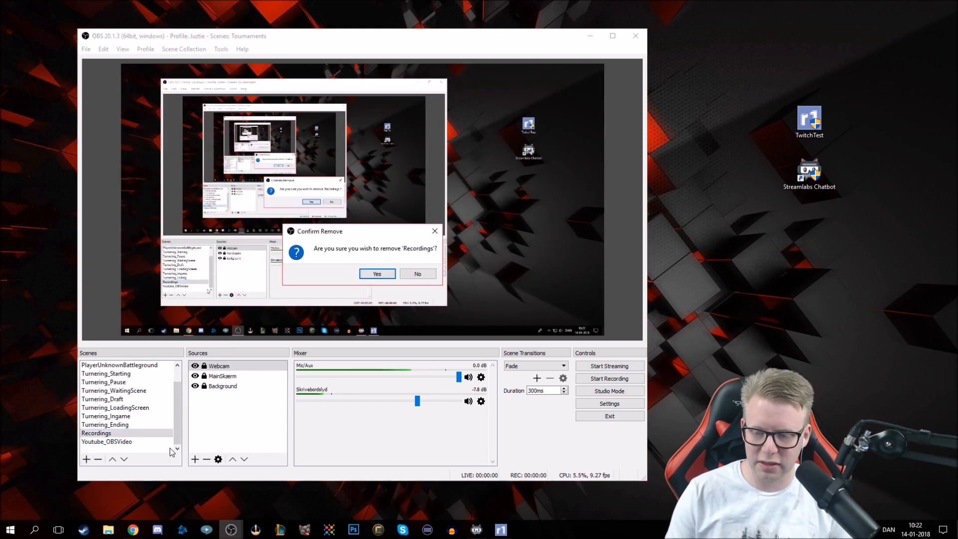
key("Return")
key("Delete")
key("Return")
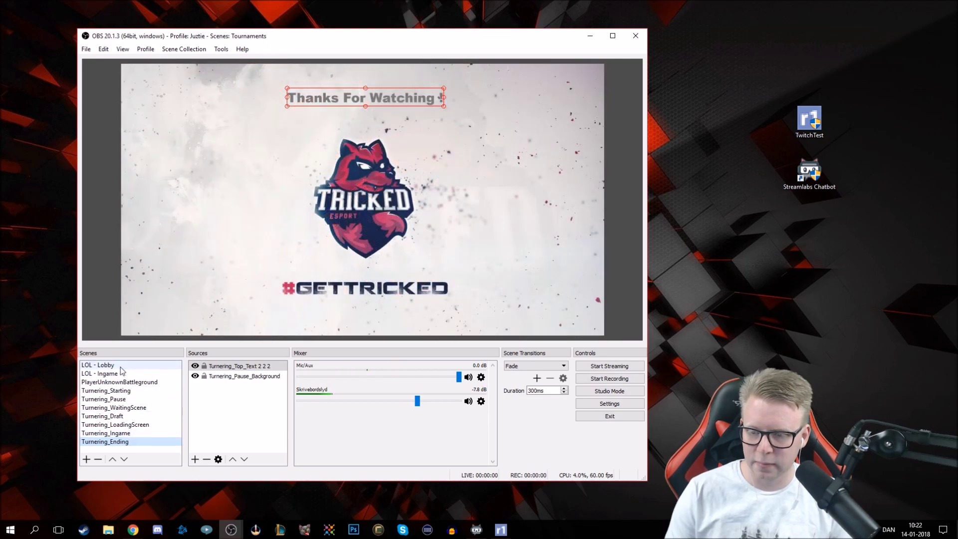
Remove the LOL - Lobby, LOL - Ingame and PlayerUnknownBattleground scenes from the Tournaments collection
left_click(105, 366)
key("Delete")
key("Return")
key("Delete")
key("Return")
key("Delete")
key("Return")
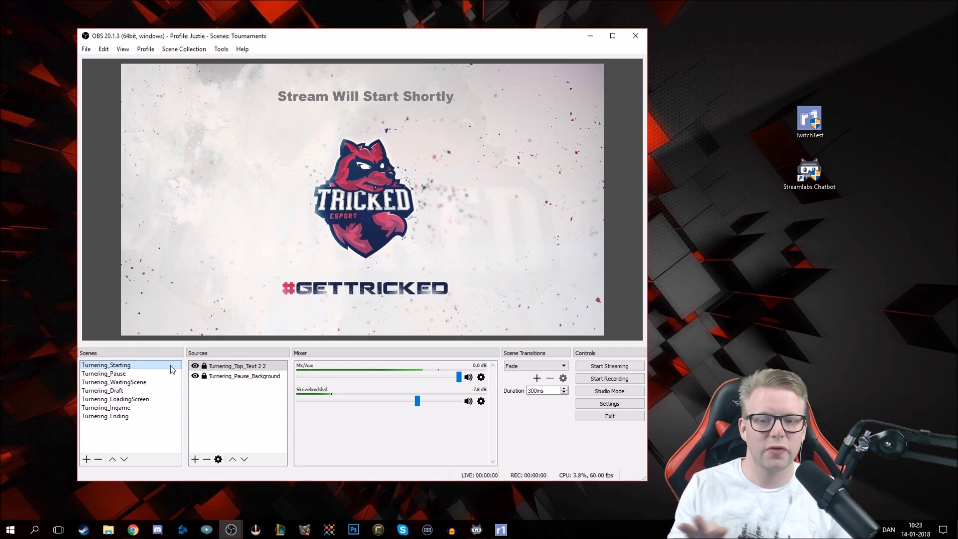
Switch to the Juztie_Twitch scene collection and remove its Turnering_Ending, Turnering_Ingame and Turnering_Draft scenes
left_click(168, 49)
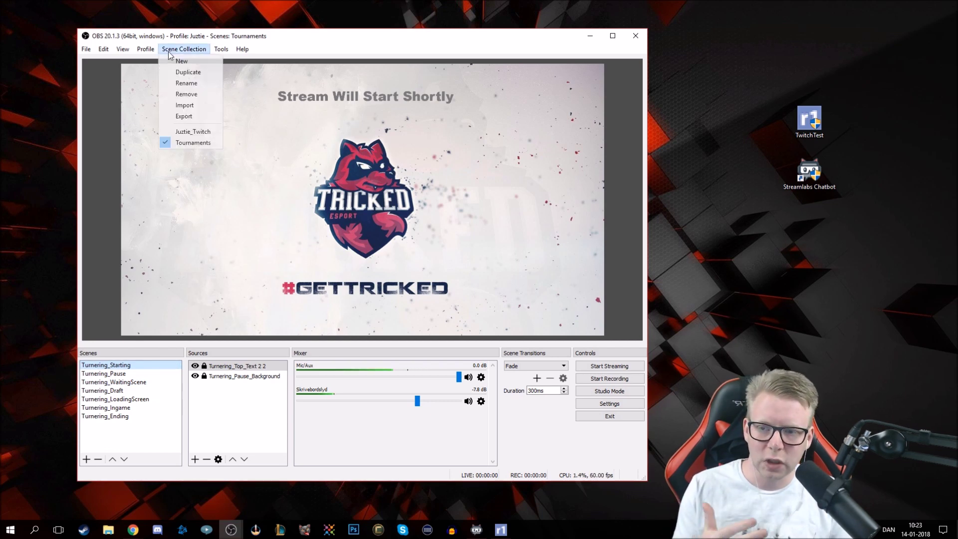
left_click(192, 132)
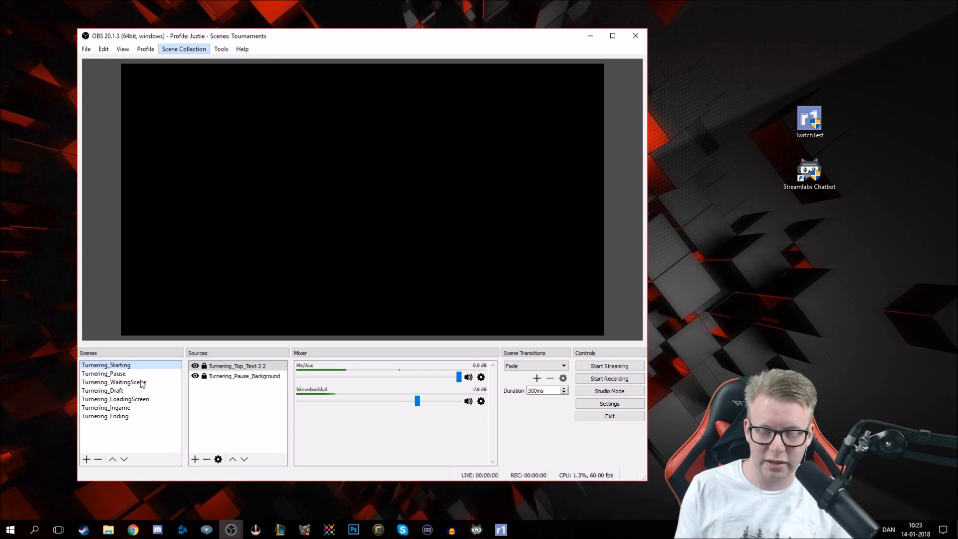
left_click(125, 425)
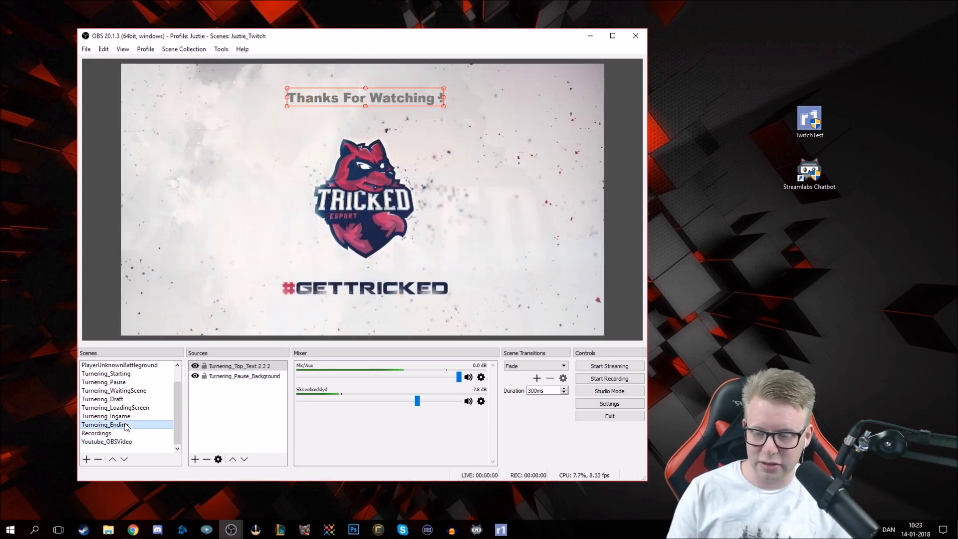
left_click(125, 424)
left_click(125, 419)
key("Delete")
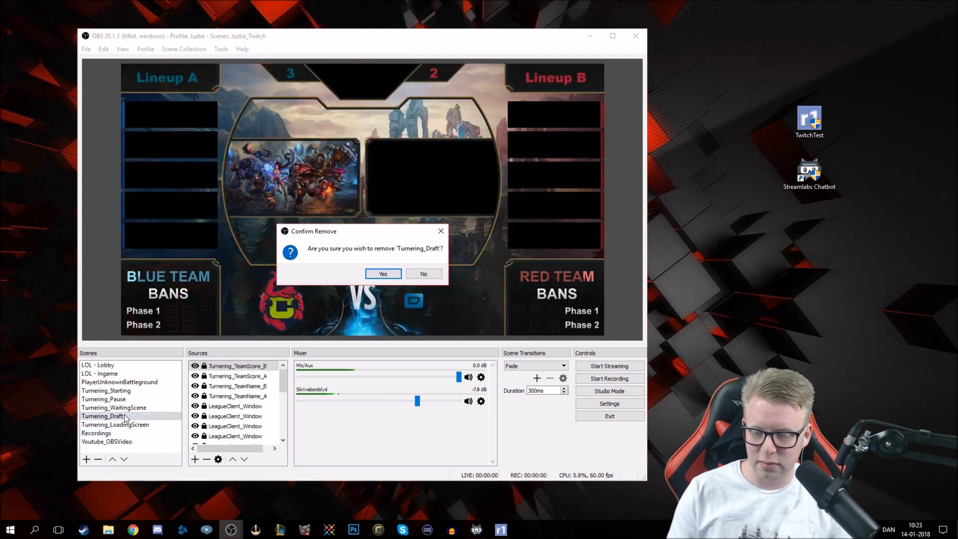
key("Return")
Remove the Turnering_WaitingScene, Turnering_Pause, Turnering_Starting and Turnering_LoadingScreen scenes from the Juztie_Twitch collection
left_click(124, 408)
key("Delete")
key("Return")
left_click(125, 399)
key("Delete")
key("Return")
left_click(123, 393)
key("Delete")
key("Return")
key("Delete")
key("Return")
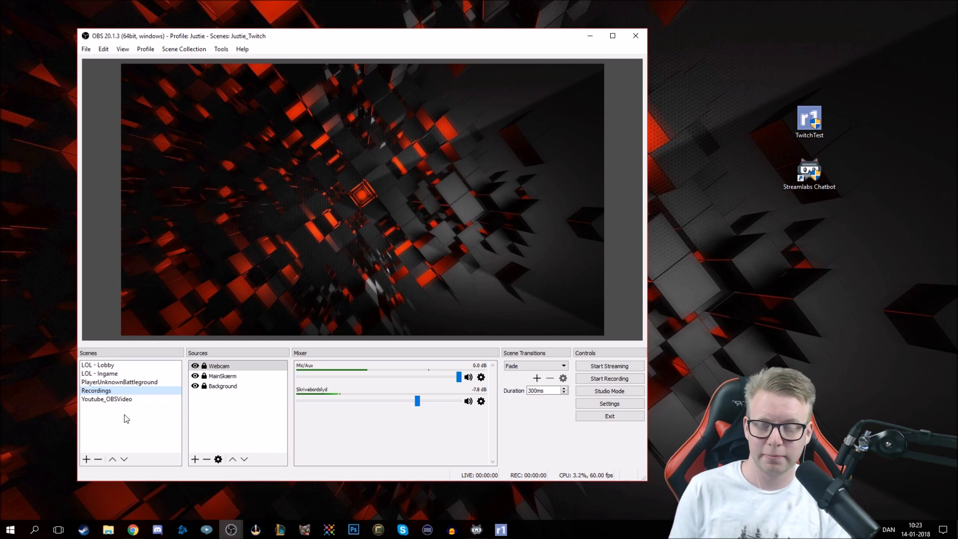
left_click(239, 413)
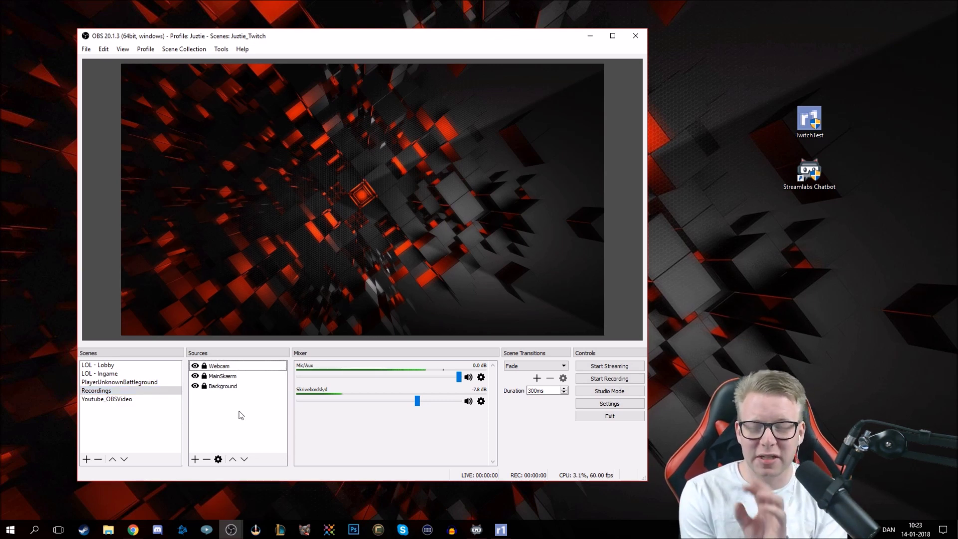
Look at the usage options of the Auto-Configuration Wizard, then cancel it
left_click(222, 50)
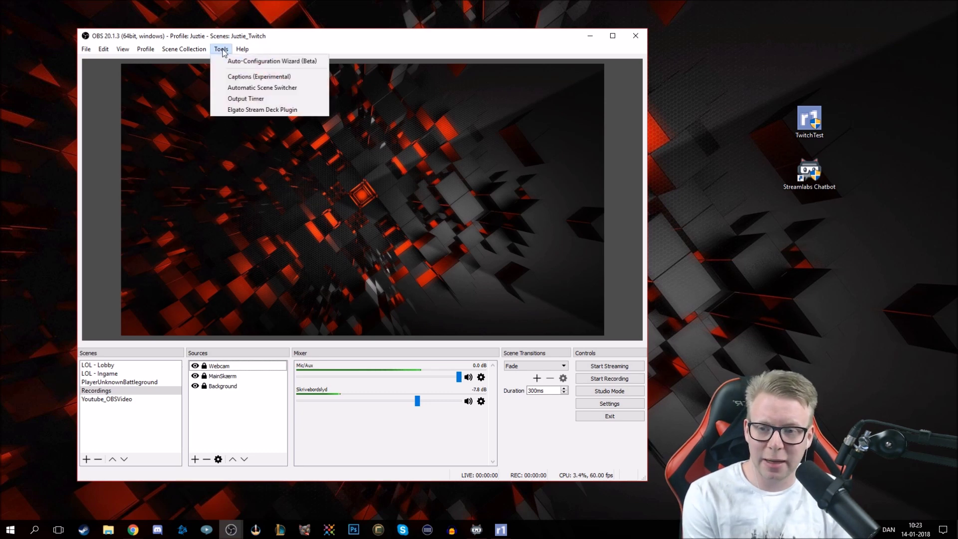
left_click(321, 39)
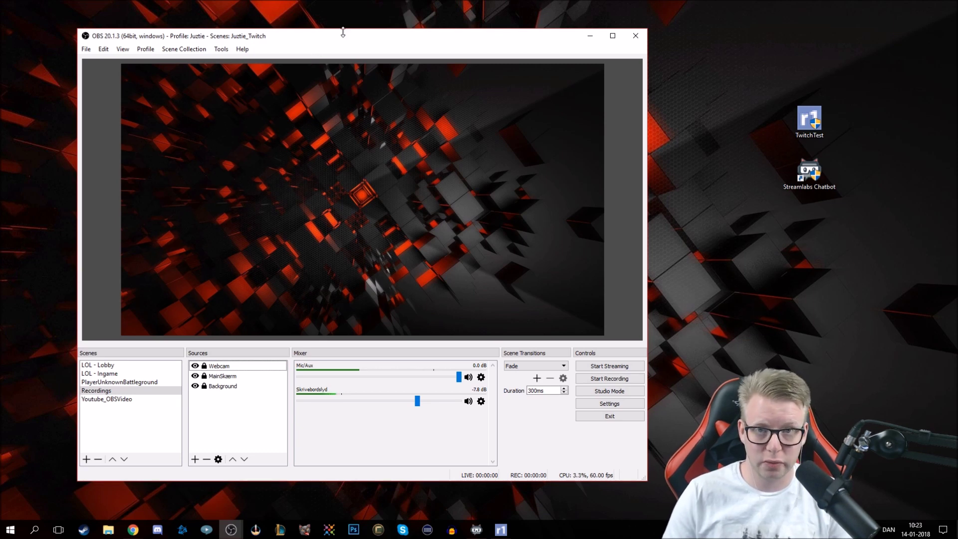
left_click(220, 50)
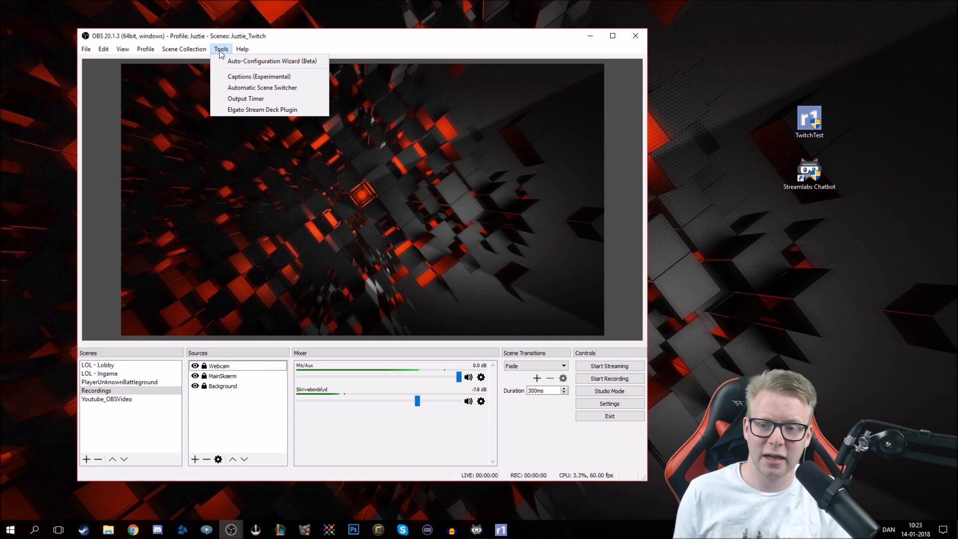
left_click(244, 60)
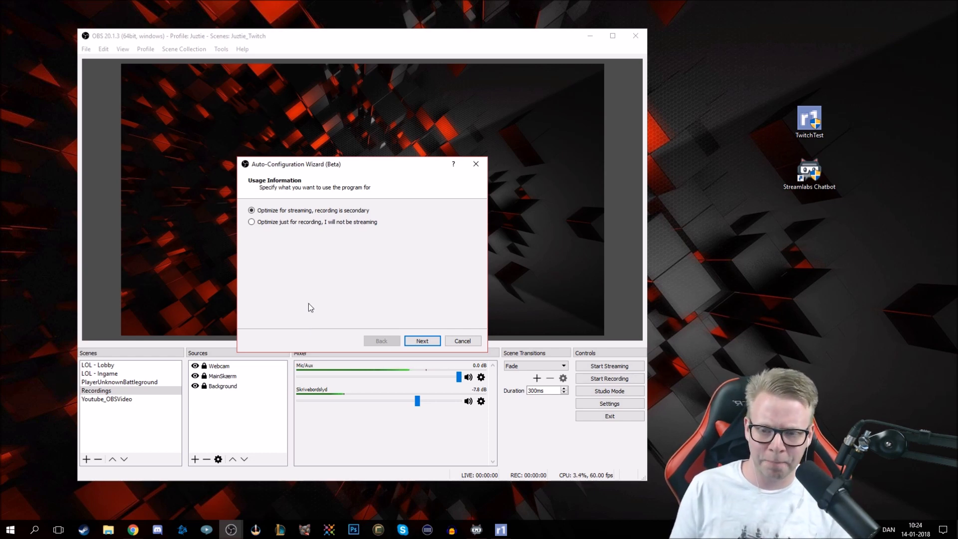
left_click(463, 341)
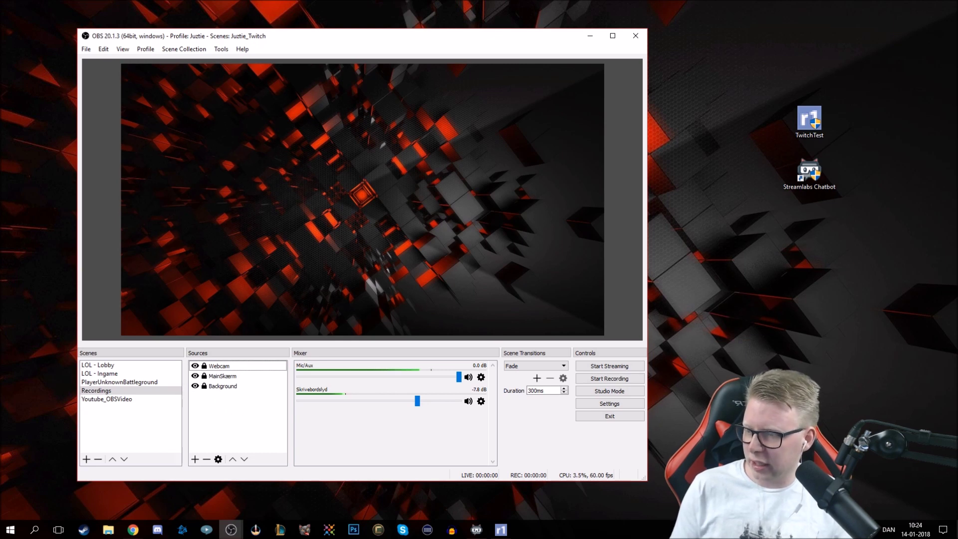
Open Streamlabs Chatbot from the desktop and shift its window slightly over OBS
left_click(132, 529)
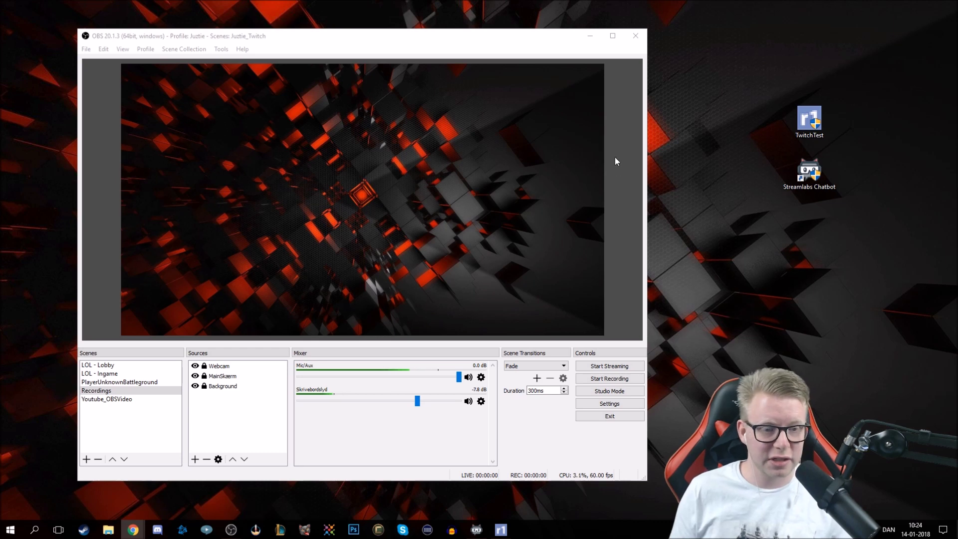
double_click(799, 172)
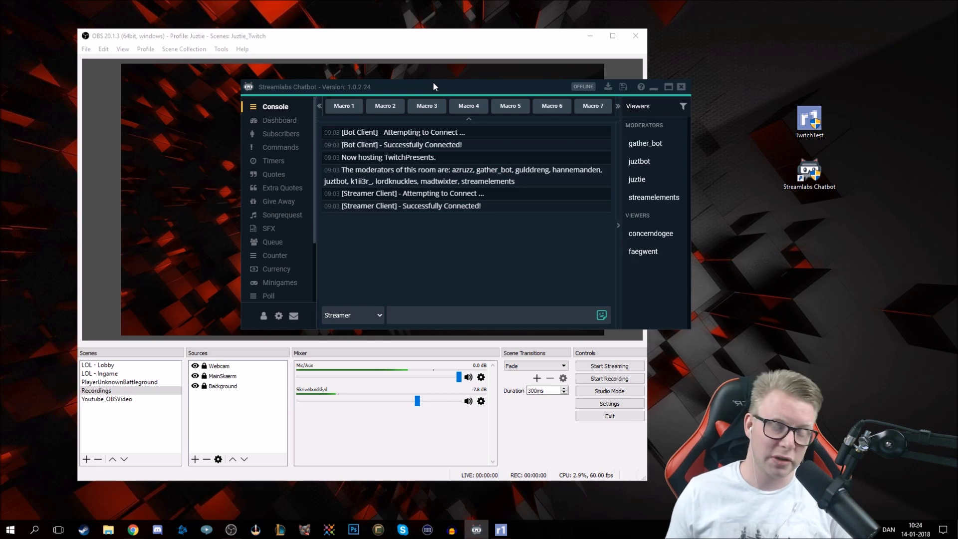
left_click_drag(433, 84, 456, 82)
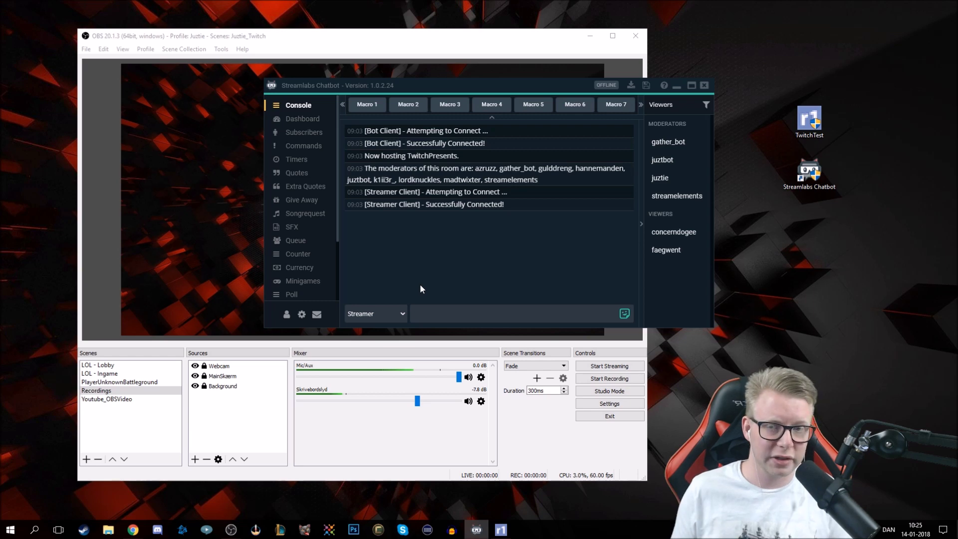
Look through the chatbot's Dashboard, Subscribers, Commands, Timers, Quotes and Extra Quotes pages
left_click(309, 120)
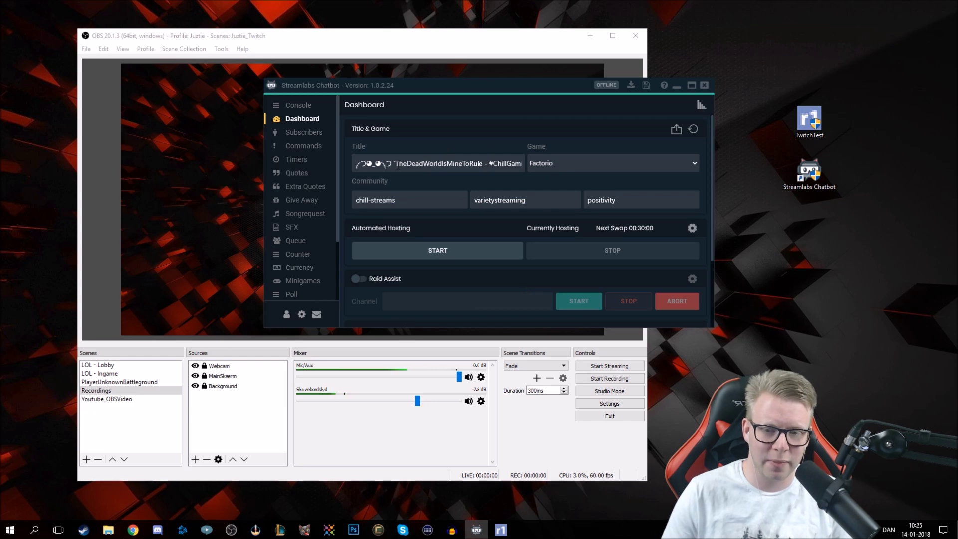
scroll(499, 199, "down", 2)
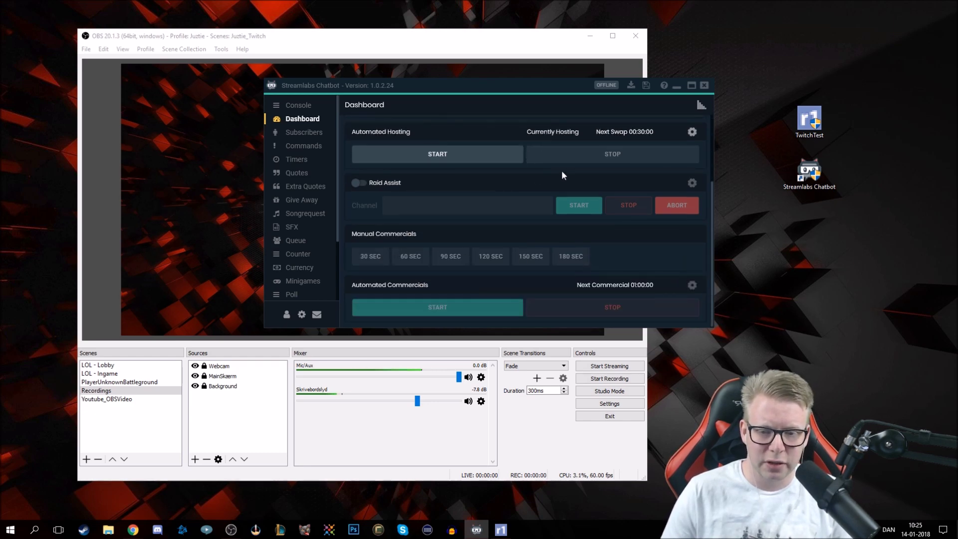
scroll(521, 228, "up", 2)
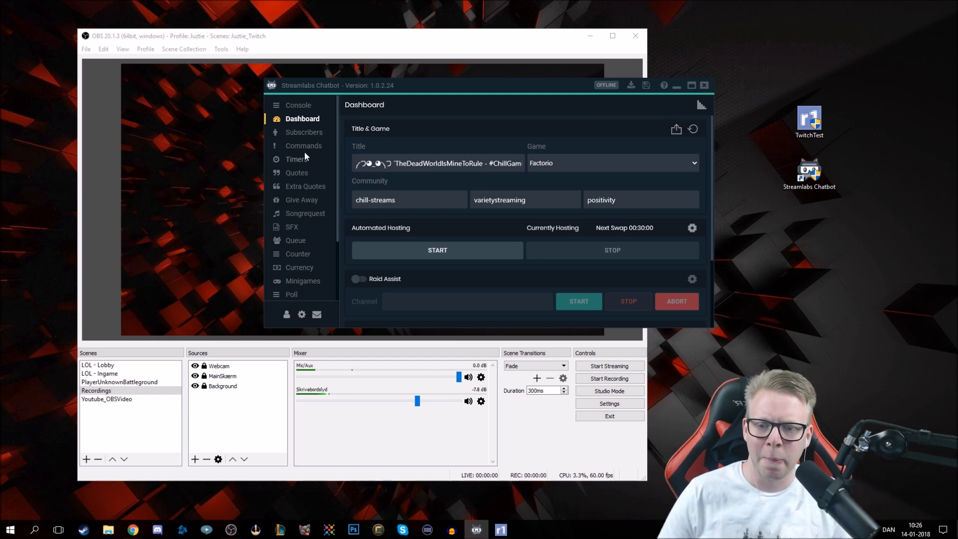
left_click(303, 133)
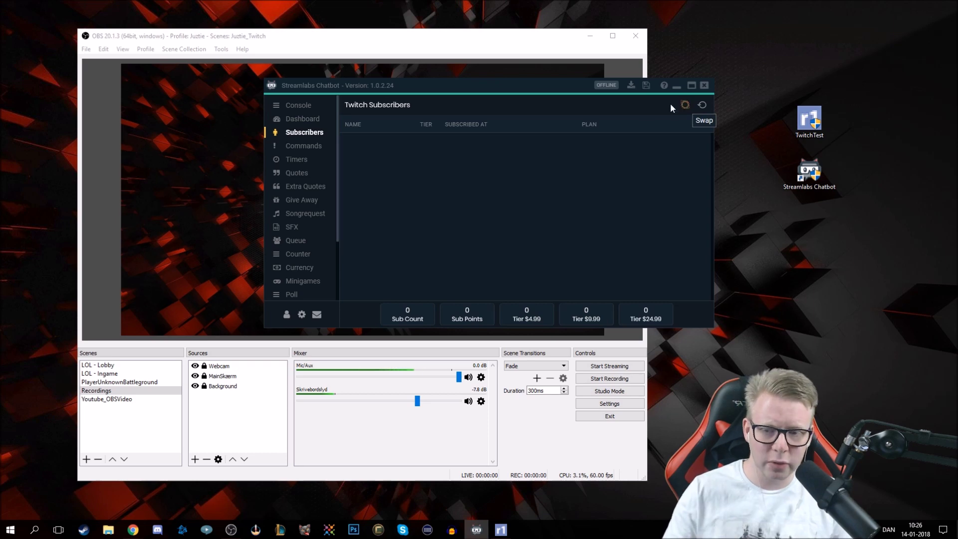
left_click(305, 147)
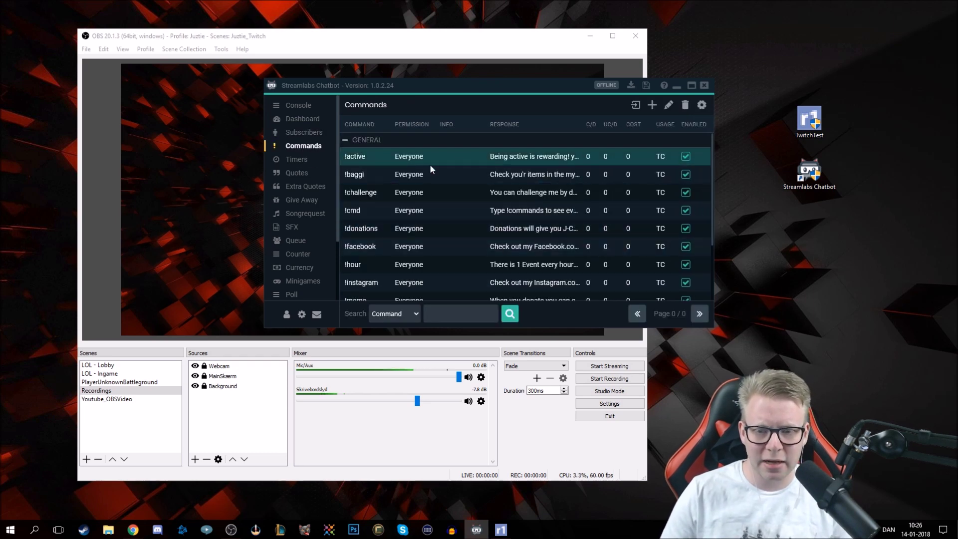
scroll(471, 221, "down", 2)
scroll(471, 220, "up", 2)
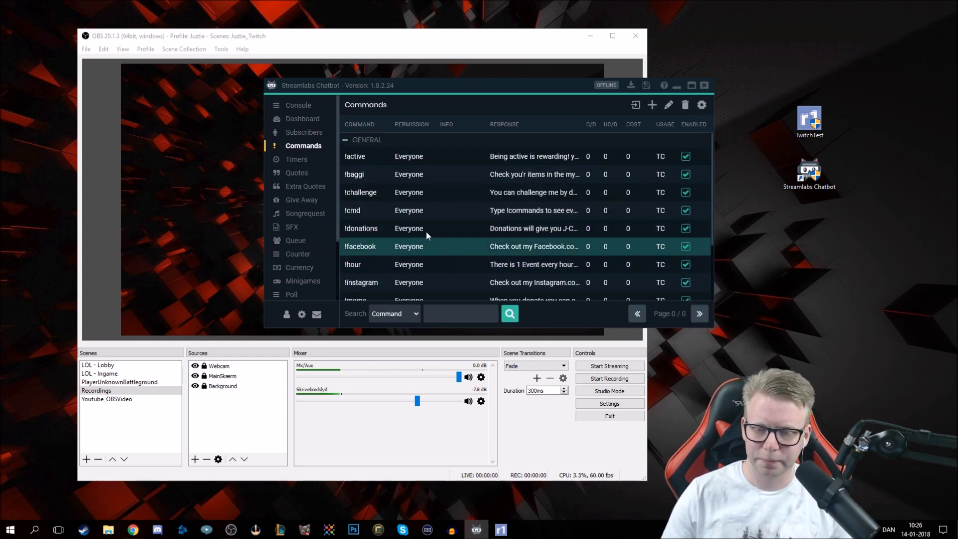
left_click(297, 160)
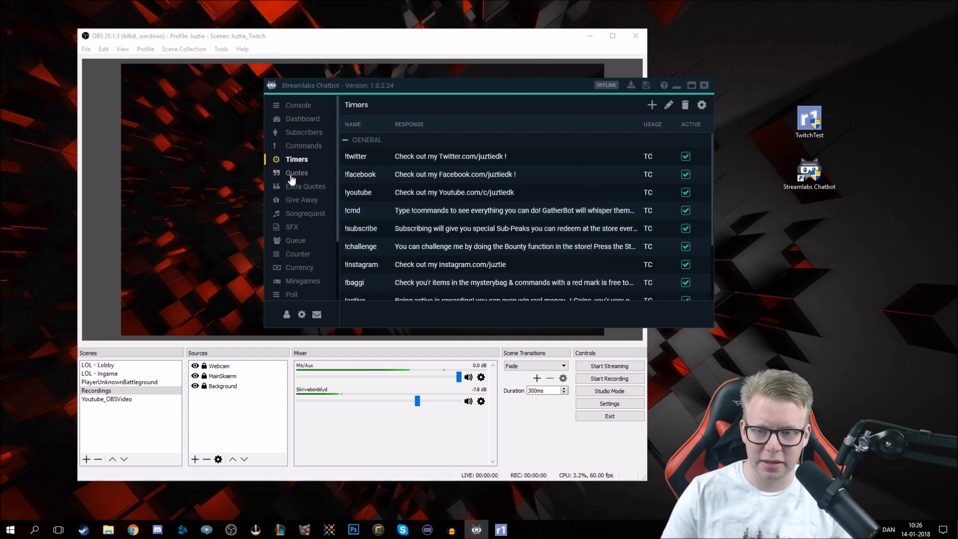
left_click(292, 174)
left_click(305, 188)
Examine the giveaway page's join permission options and raffle command, keeping the permission on Everyone
left_click(308, 201)
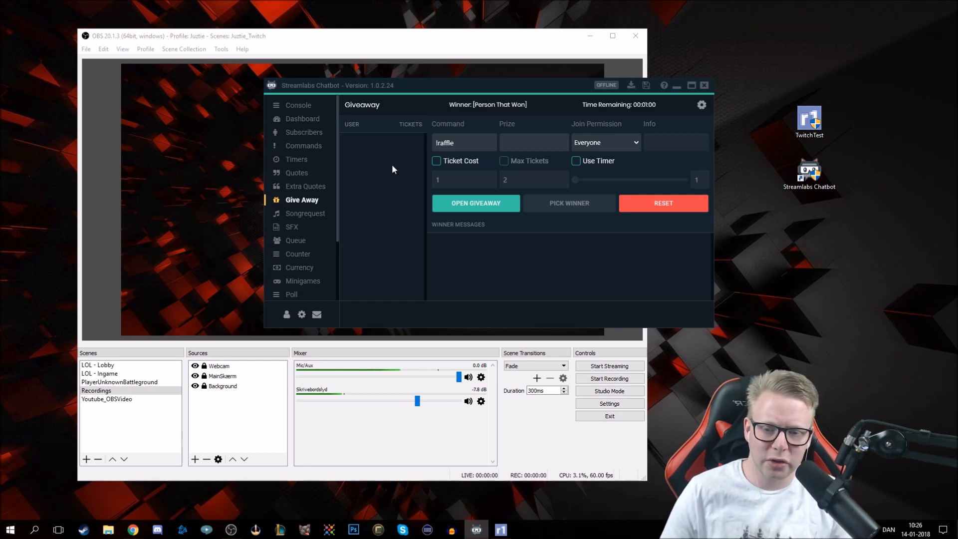
left_click(602, 144)
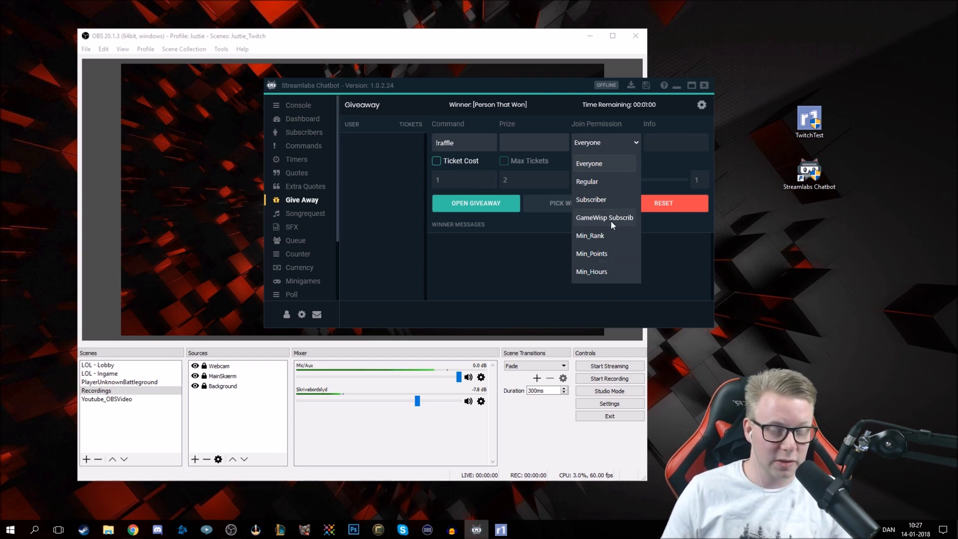
left_click(605, 161)
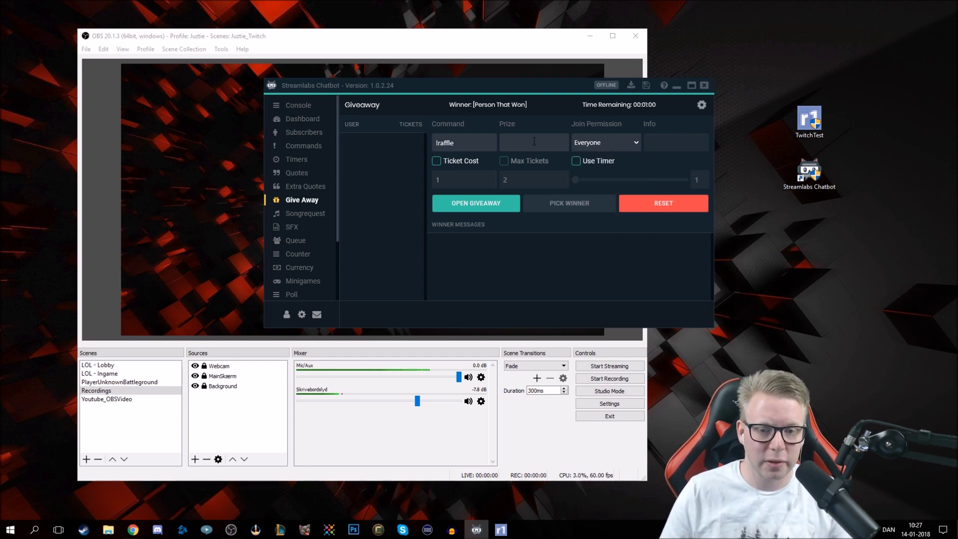
double_click(472, 142)
left_click(472, 142)
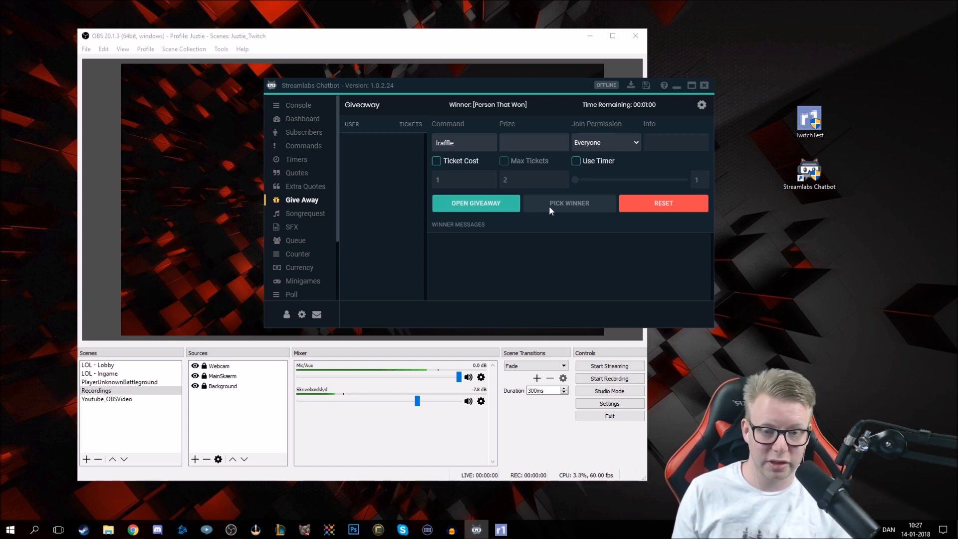
In the global songrequest settings, set the request command to Both and keep the video quality at medium
left_click(305, 215)
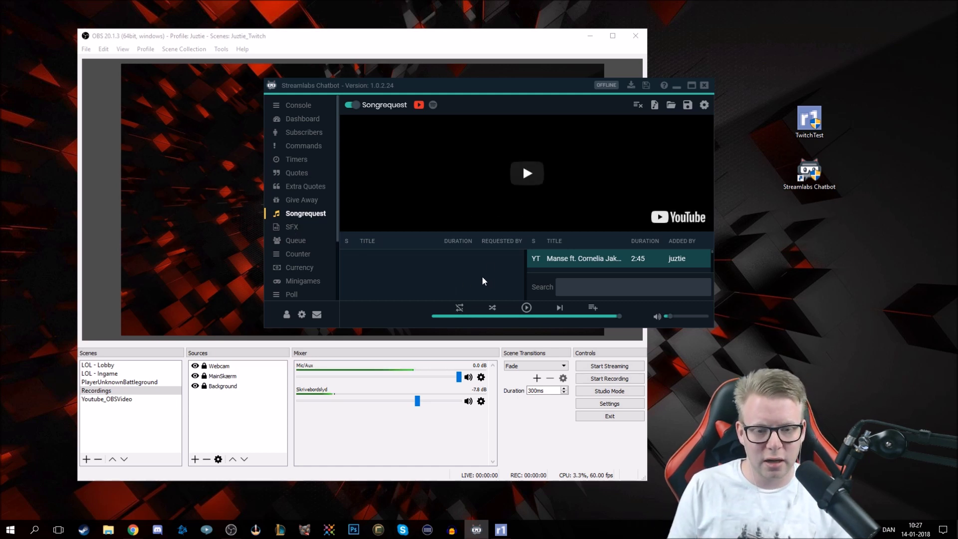
left_click(705, 105)
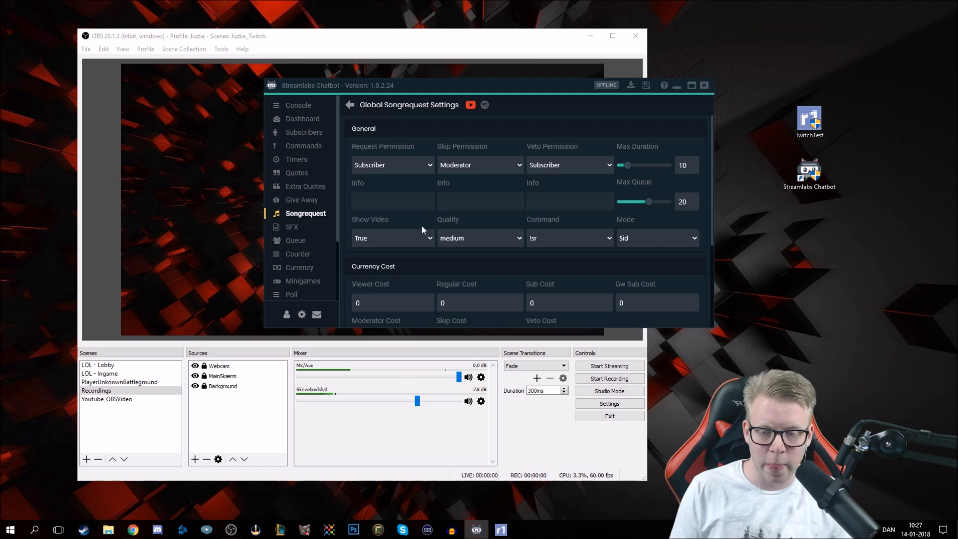
left_click(576, 239)
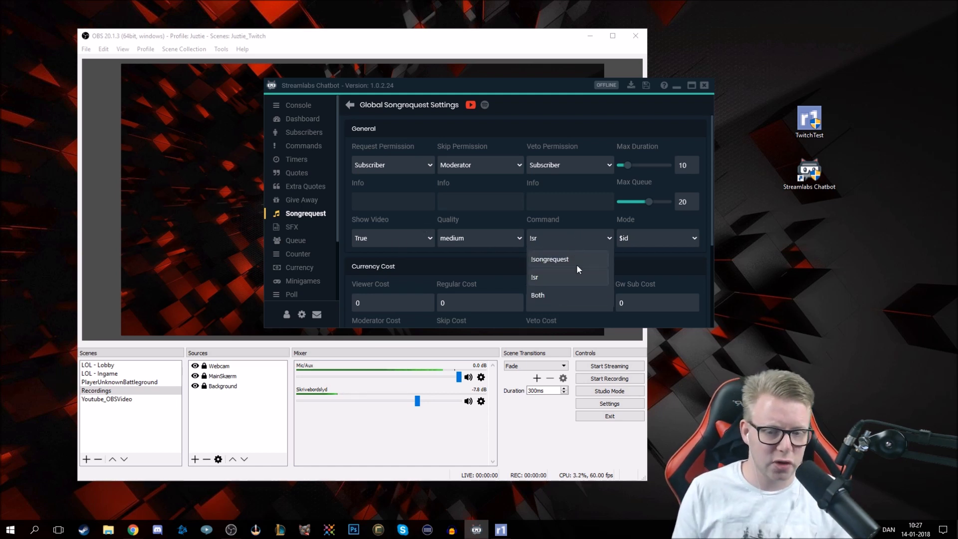
left_click(570, 297)
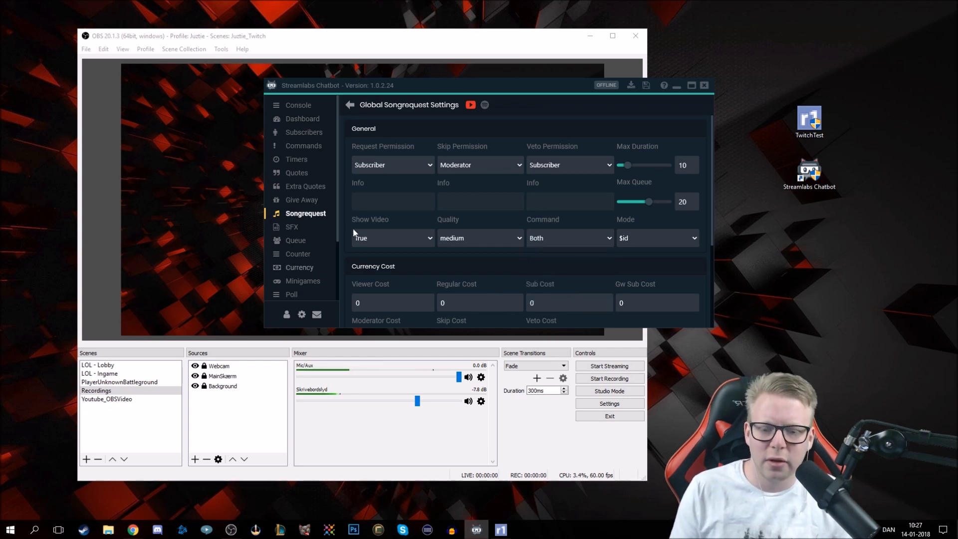
left_click(474, 240)
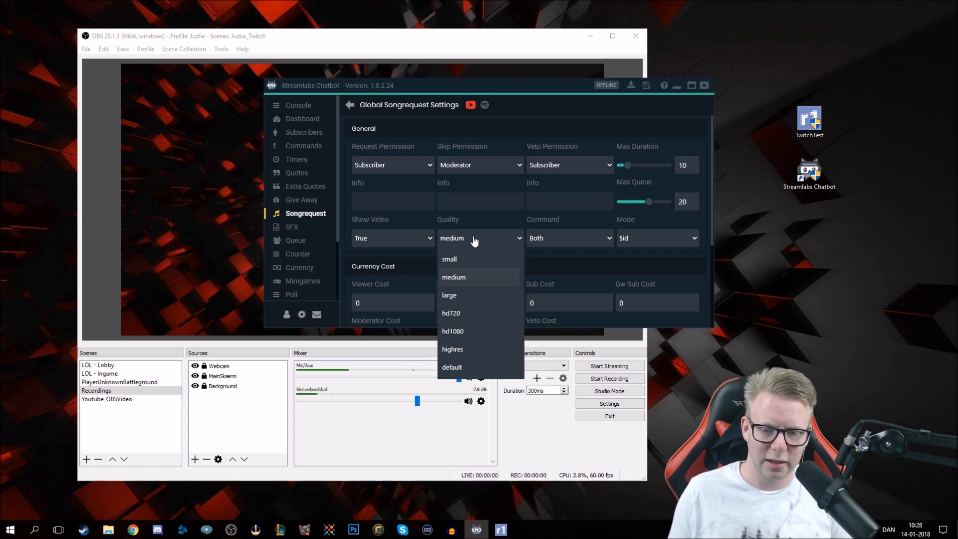
left_click(471, 280)
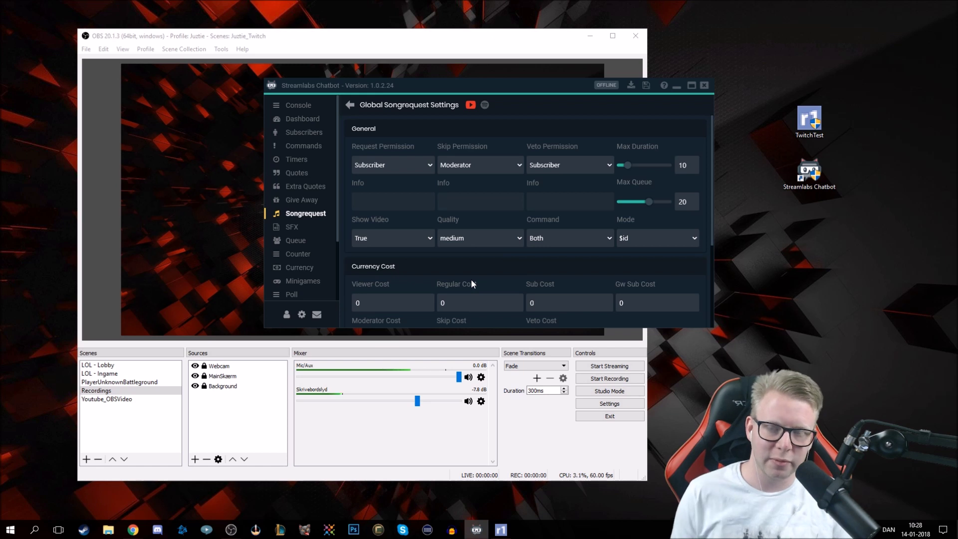
Look through the chatbot's SFX, Queue, Counter and Currency pages, including the list of viewers' points
left_click(297, 228)
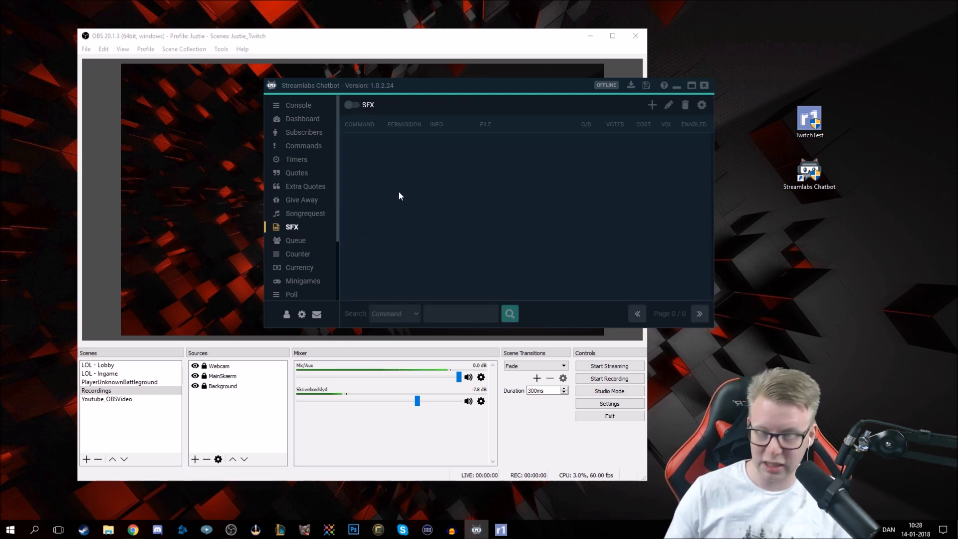
left_click(299, 241)
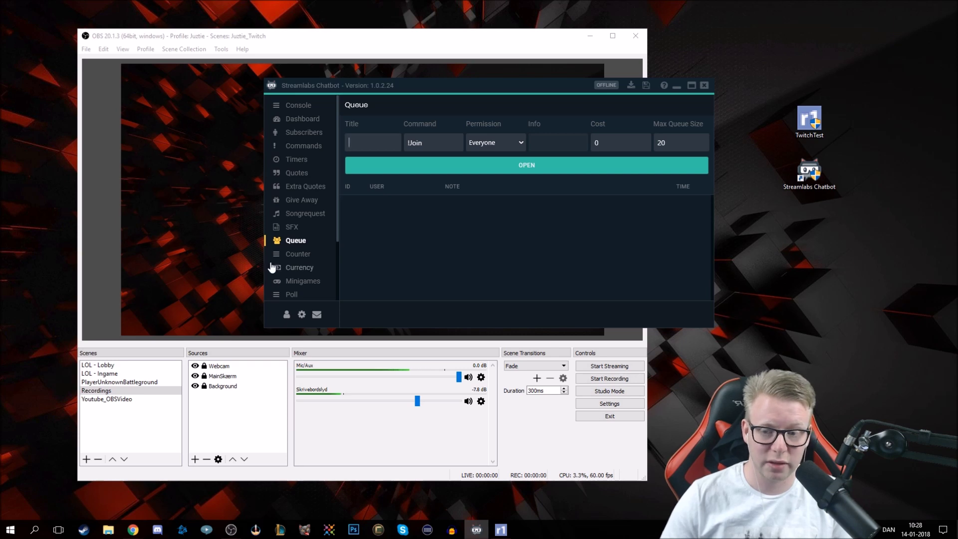
left_click(298, 255)
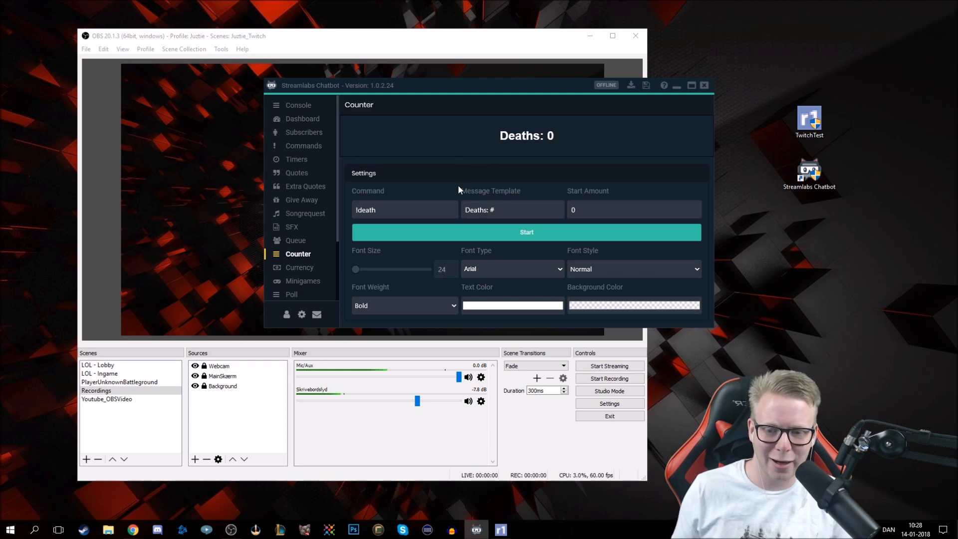
left_click(300, 270)
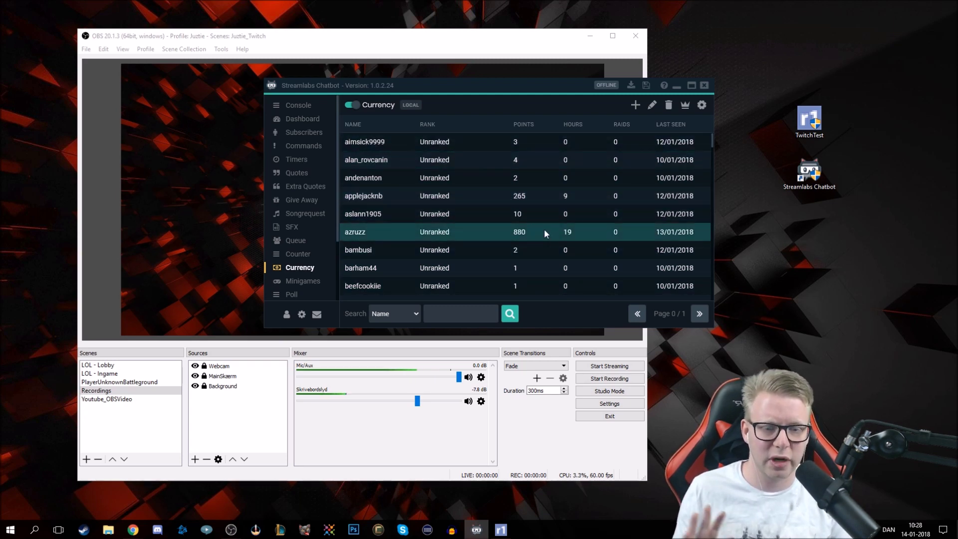
scroll(439, 194, "down", 3)
scroll(440, 199, "up", 3)
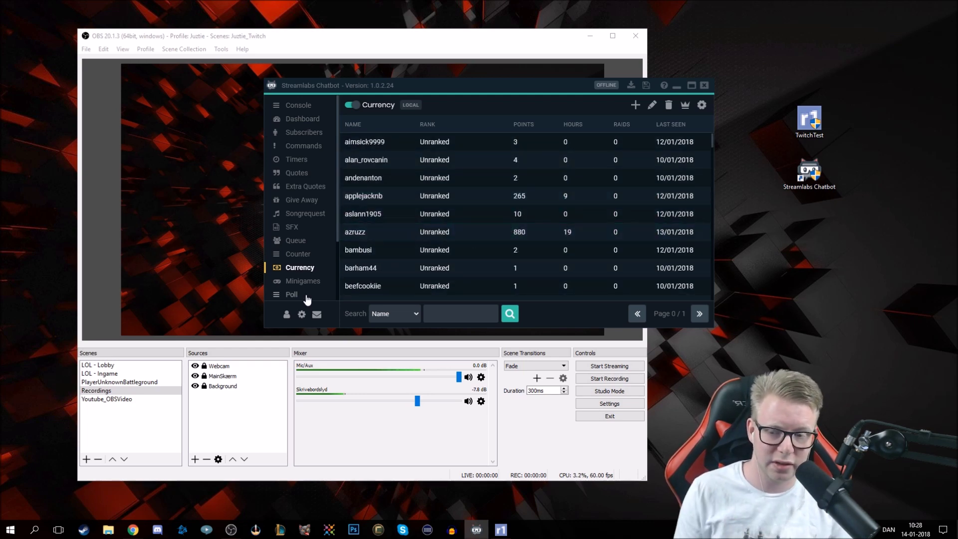
View the minigames from Heist to Boss Battle, and the Poll, Betting, Events, Mod Tools and Notifications pages
left_click(302, 281)
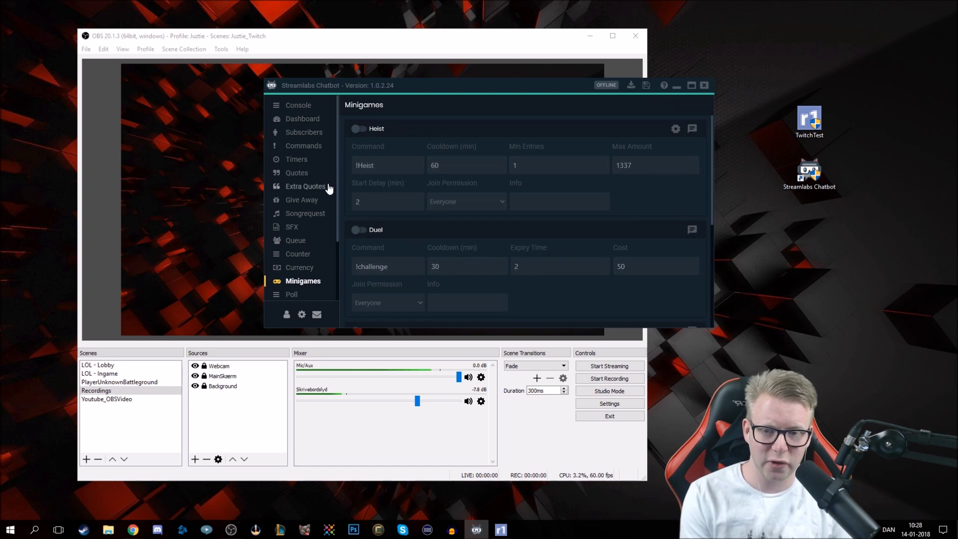
scroll(385, 265, "down", 2)
scroll(391, 266, "down", 2)
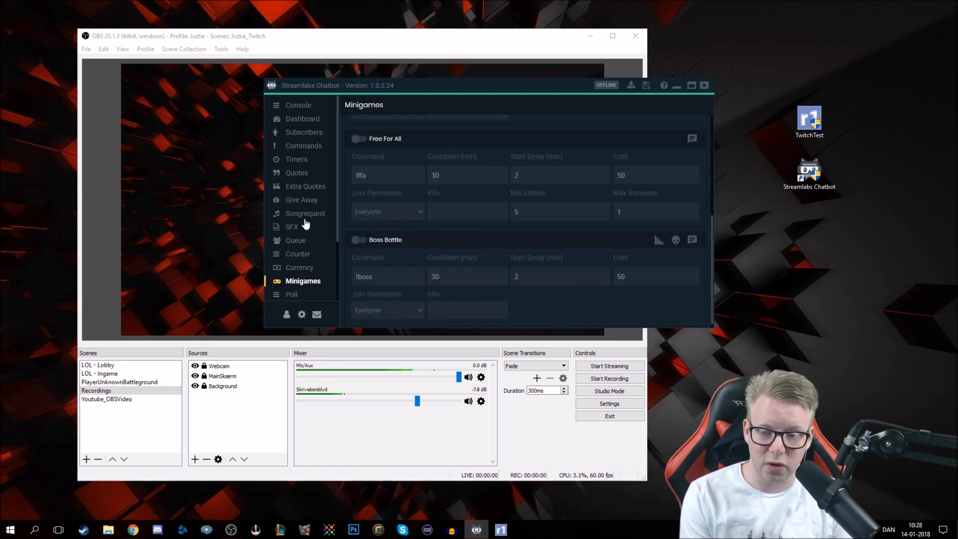
scroll(275, 250, "down", 3)
left_click(292, 213)
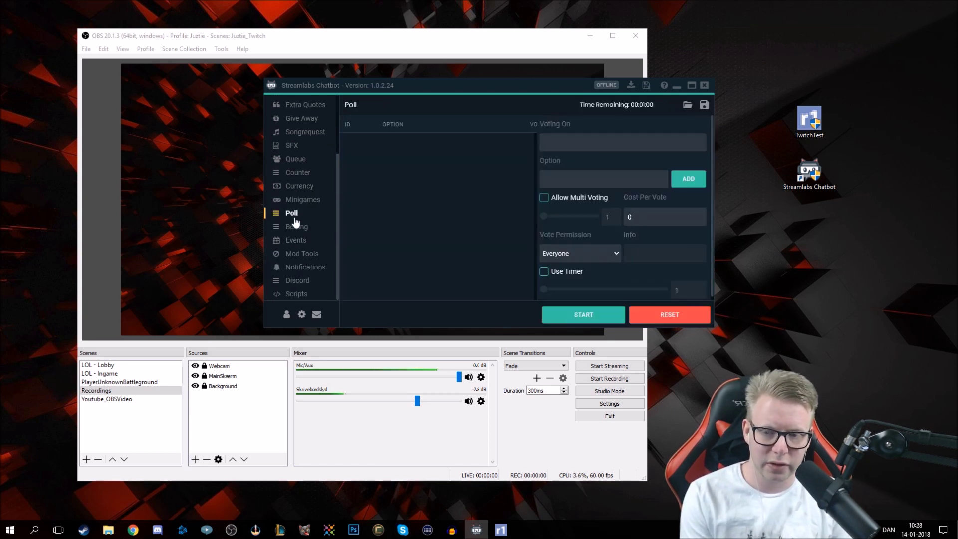
left_click(299, 227)
left_click(302, 241)
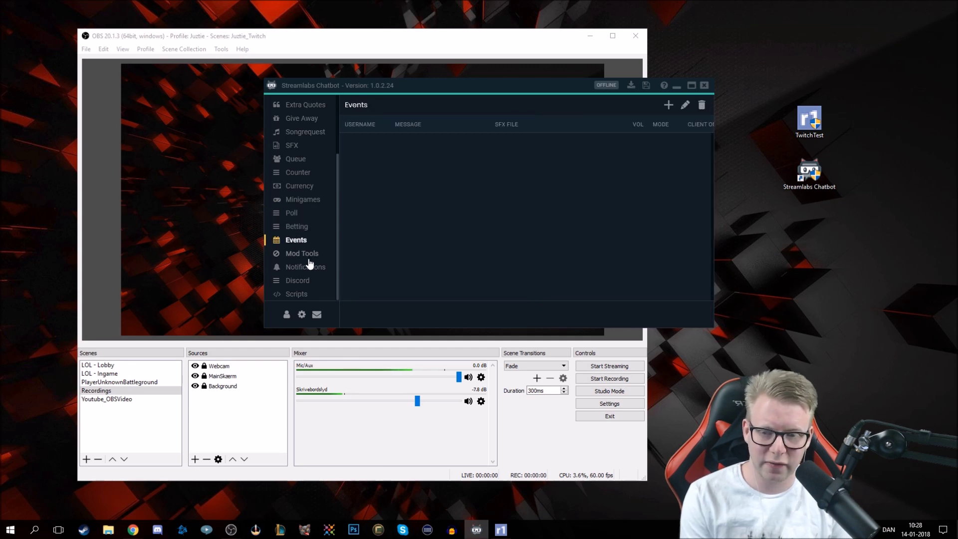
left_click(306, 254)
left_click(307, 267)
On the Discord page, enable announcing the stream going live and posting timers in Discord
left_click(299, 281)
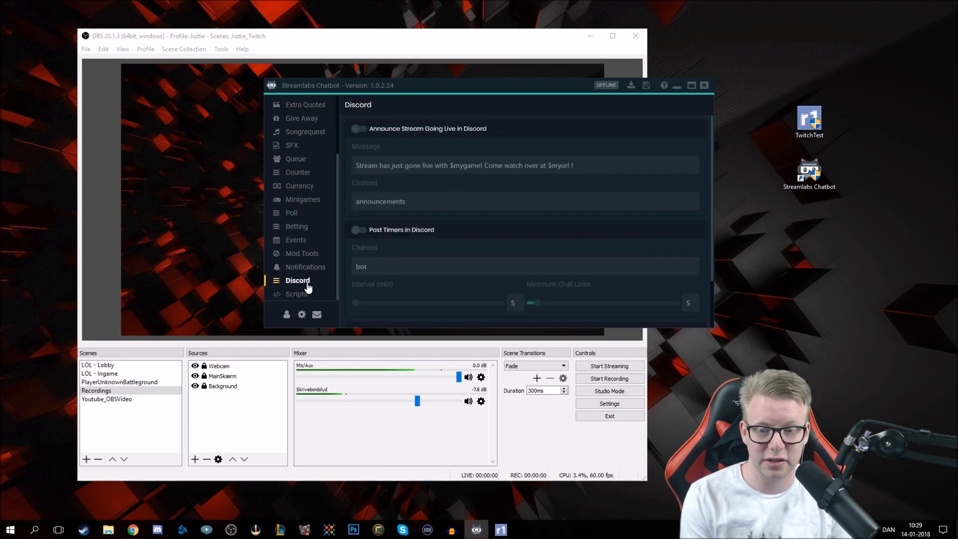
left_click(358, 130)
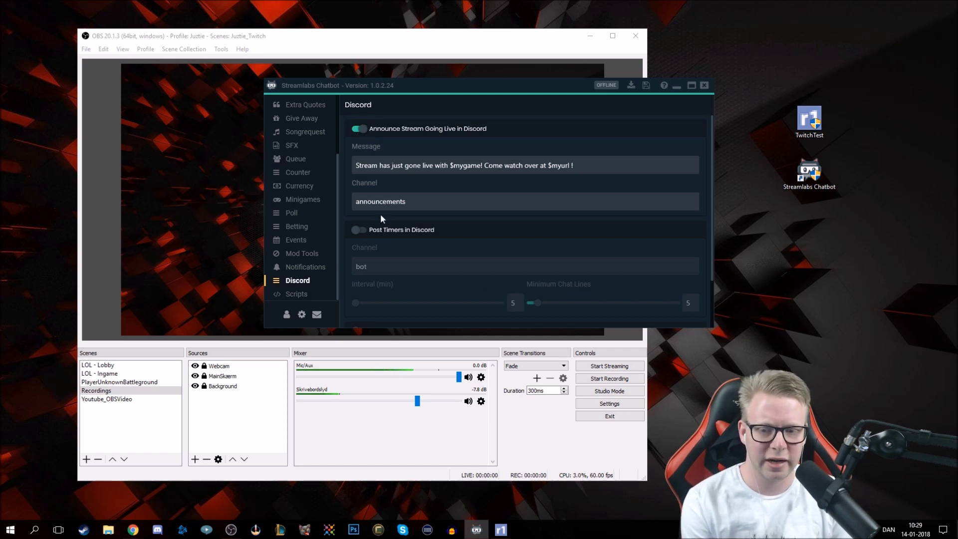
left_click(359, 231)
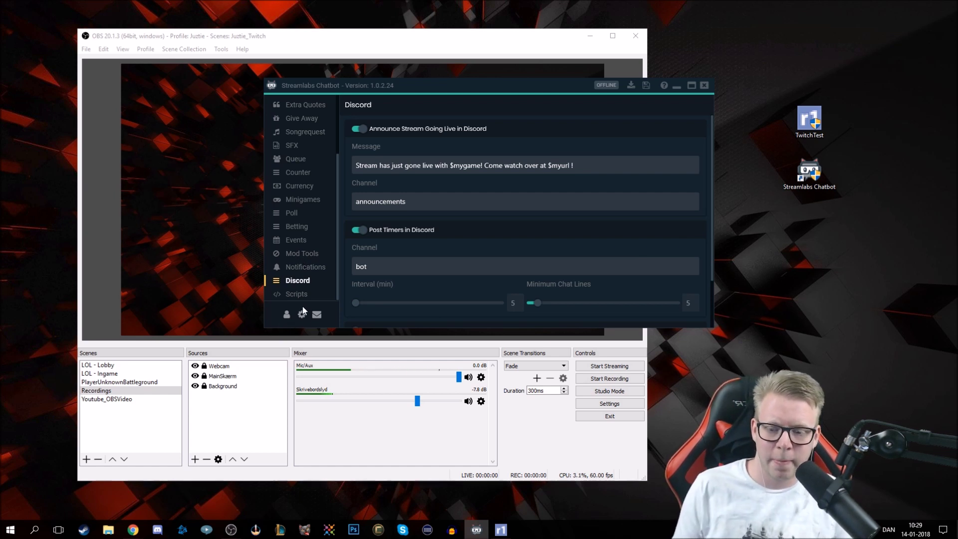
Open the chatbot's Connections window and look through each service's settings from Twitch Bot to OBS Remote
left_click(287, 315)
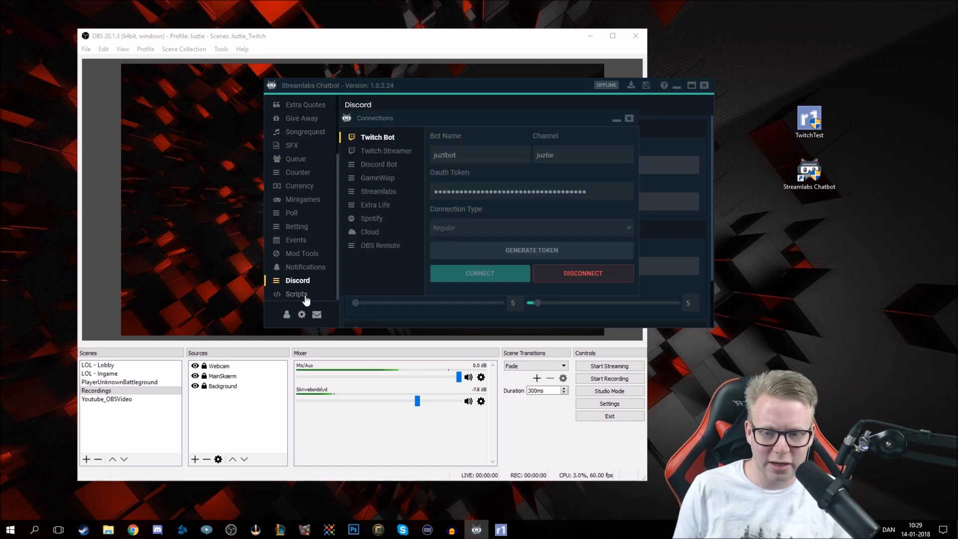
left_click(392, 153)
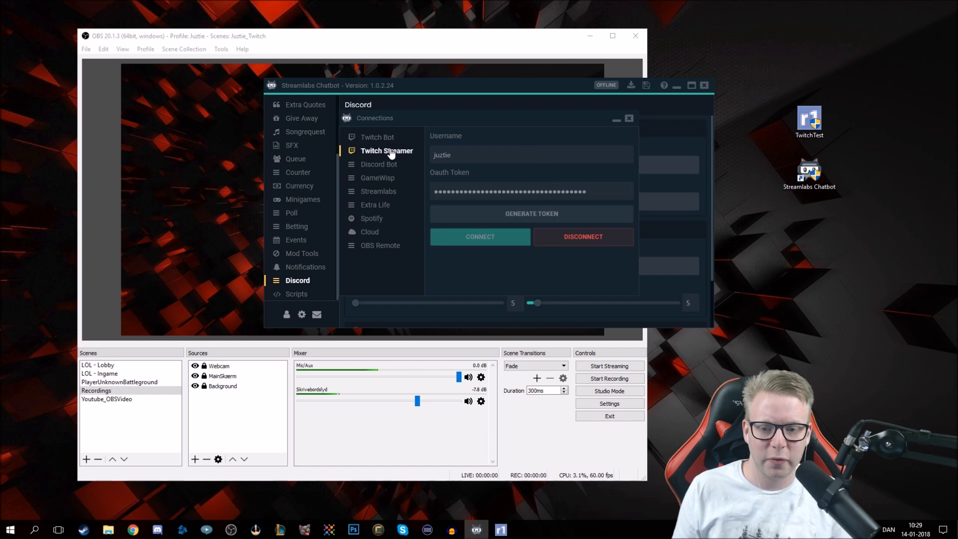
left_click(386, 165)
left_click(387, 178)
left_click(387, 192)
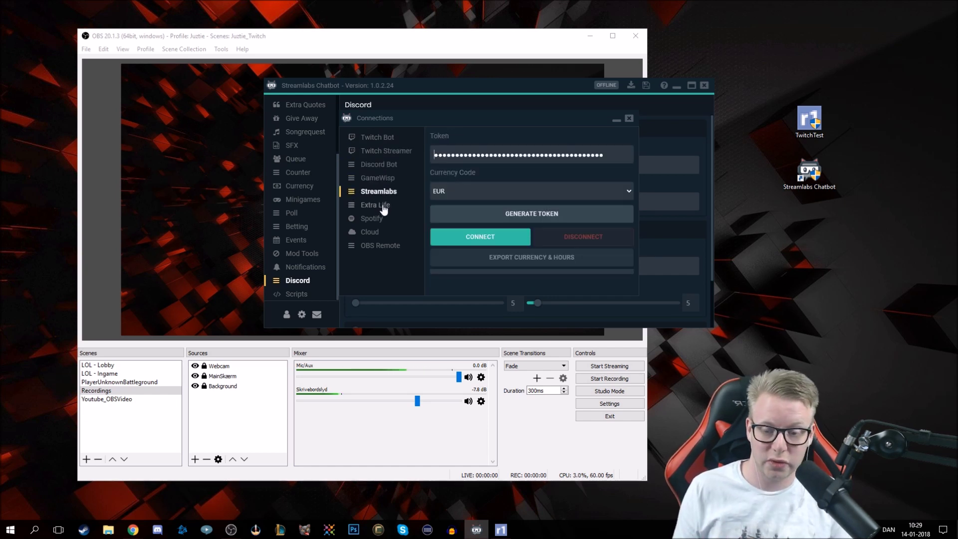
left_click(384, 209)
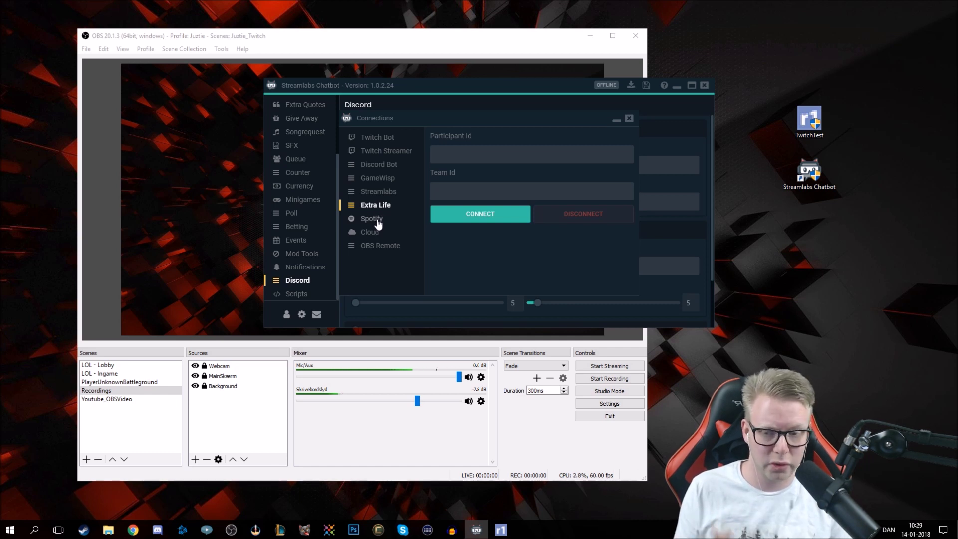
left_click(379, 222)
left_click(378, 234)
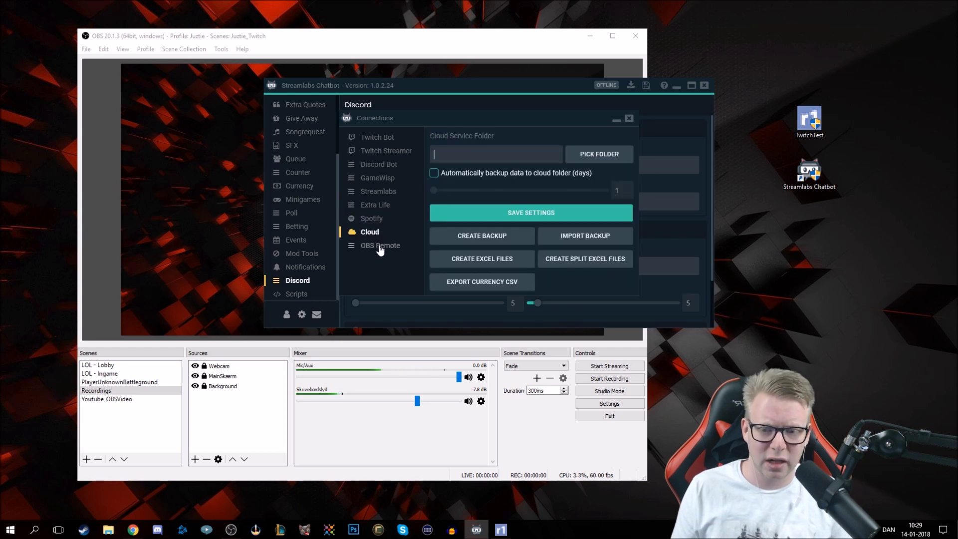
left_click(380, 247)
left_click(374, 234)
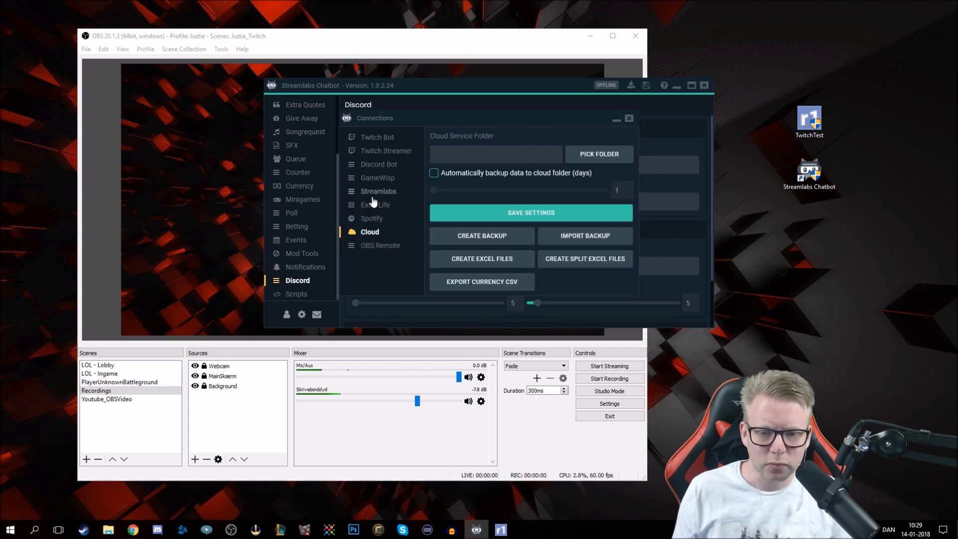
left_click(379, 246)
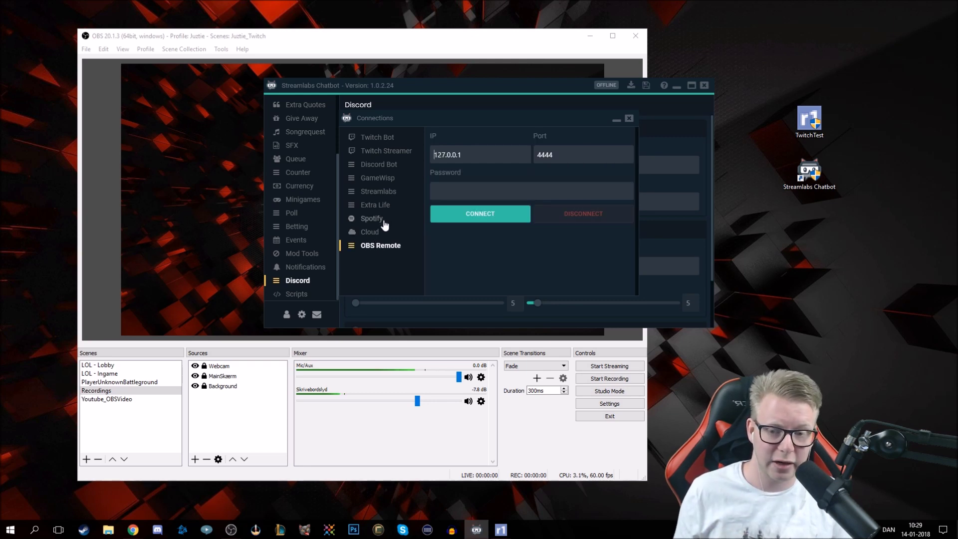
Revisit the Spotify, Extra Life, GameWisp, Streamlabs and Discord Bot connection settings and close the Connections window
left_click(375, 219)
left_click(377, 206)
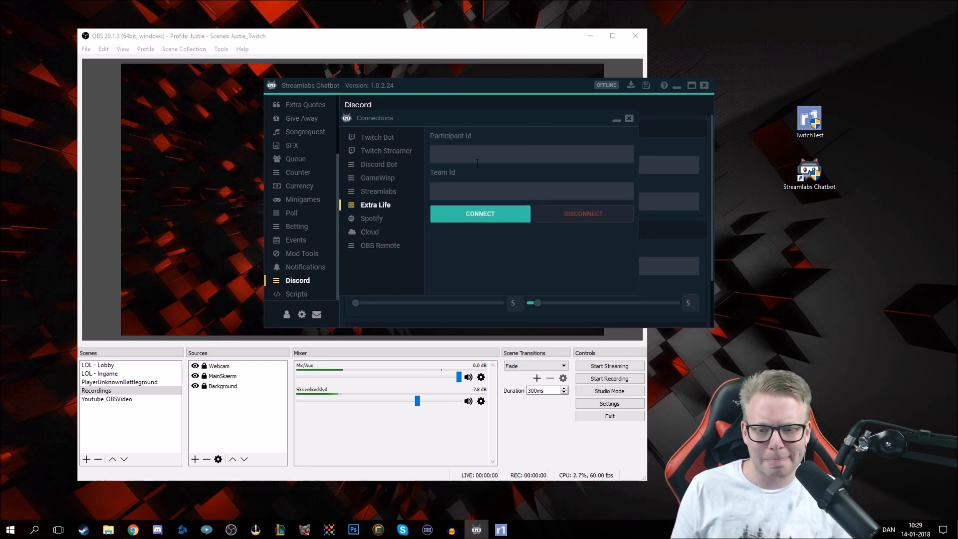
left_click(392, 164)
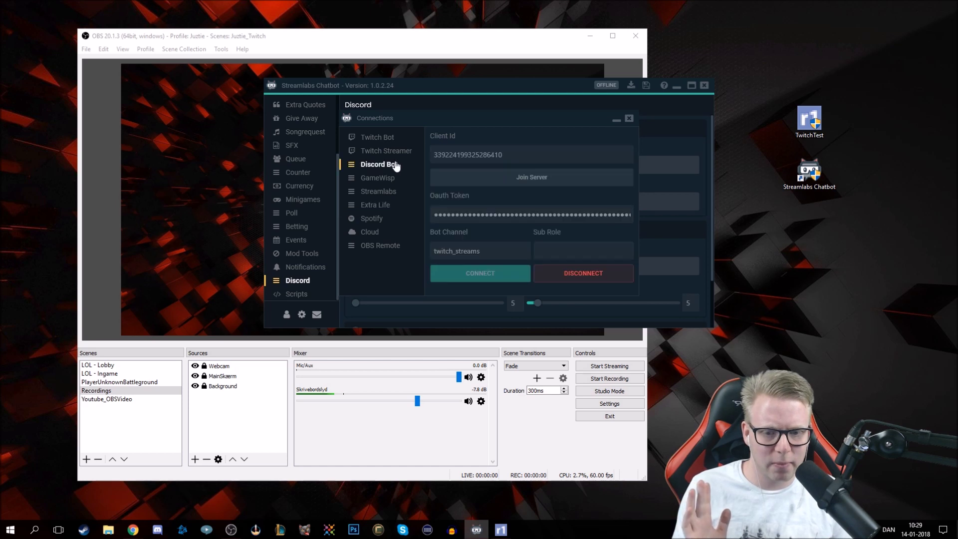
left_click(374, 179)
left_click(377, 192)
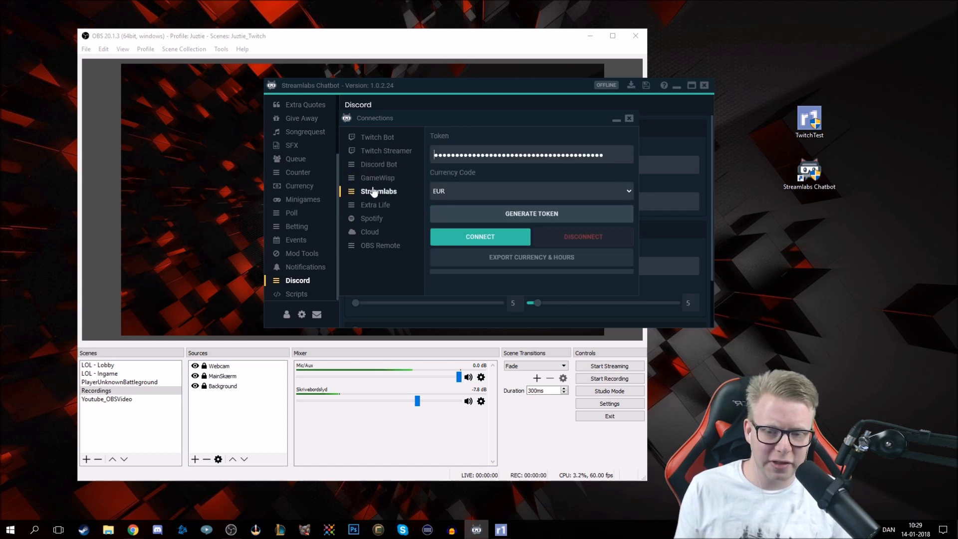
left_click(380, 166)
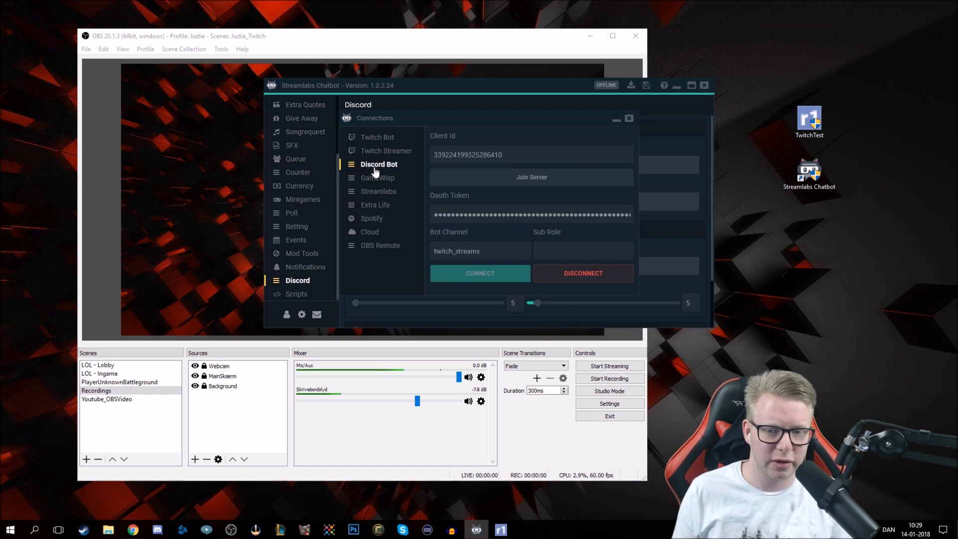
left_click(629, 119)
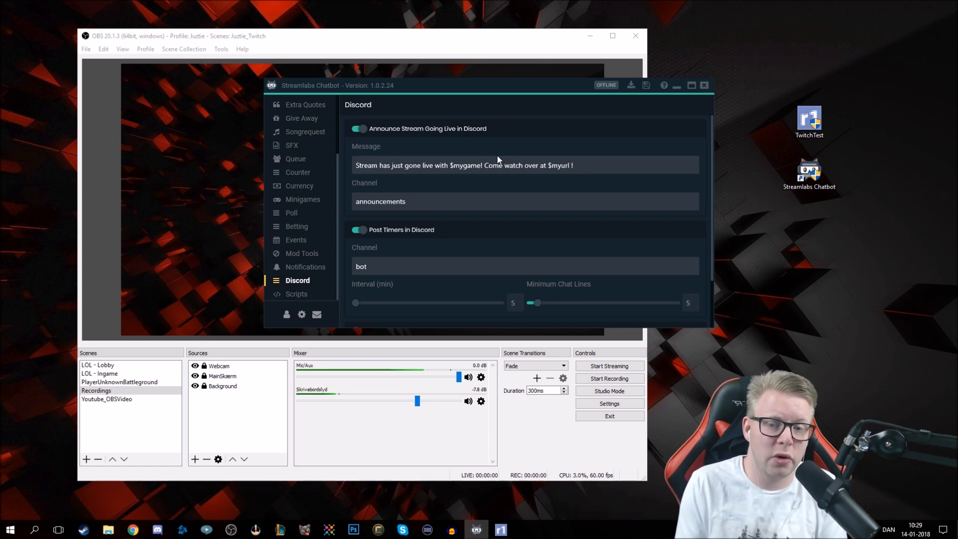
View the chatbot's help options, such as Start Setup Wizard and Start System Check, and dismiss the list
left_click(665, 86)
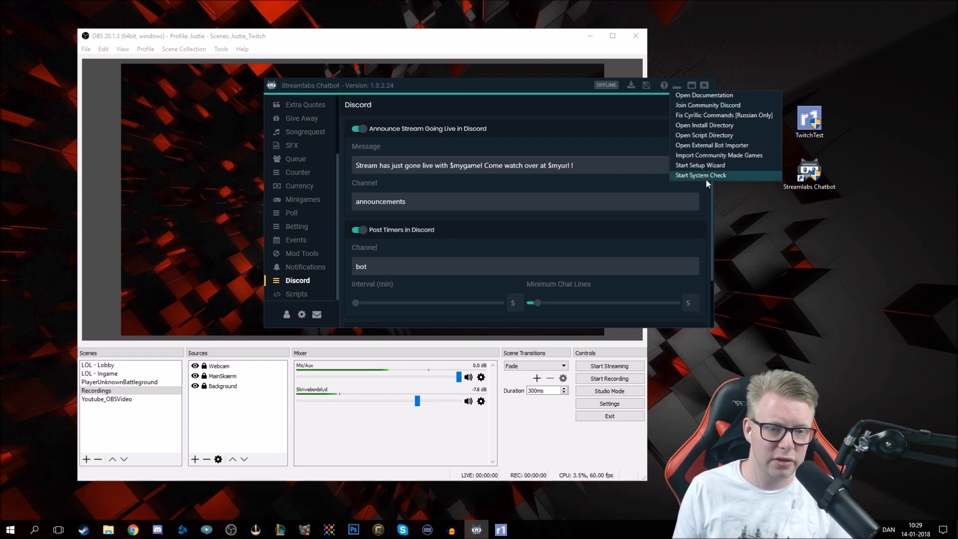
left_click(603, 115)
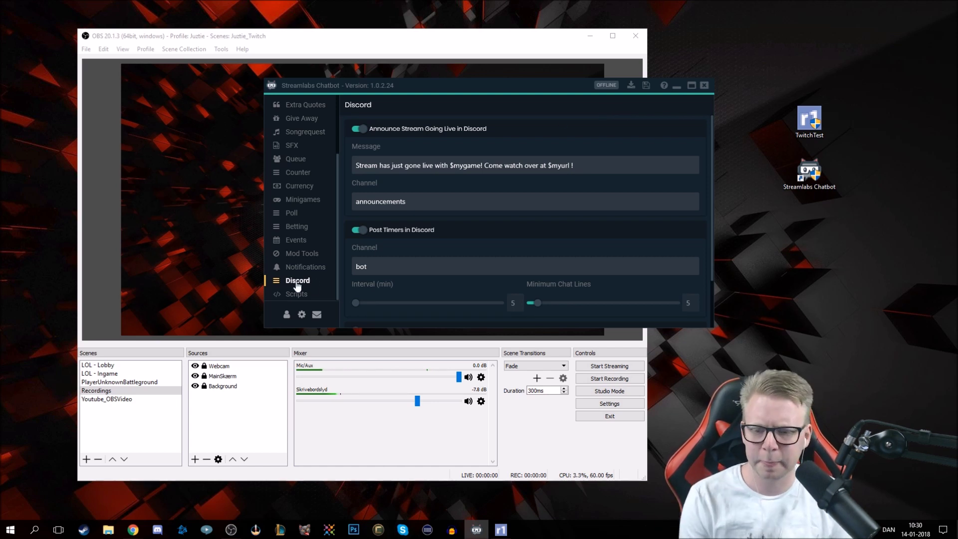
Move the chatbot window off this screen, bring the Chrome window onto it and maximize Chrome
mouse_move(514, 88)
left_mouse_down()
mouse_move(517, 160)
mouse_move(493, 231)
mouse_move(475, 194)
mouse_move(517, 79)
mouse_move(528, 150)
mouse_move(511, 89)
left_mouse_up()
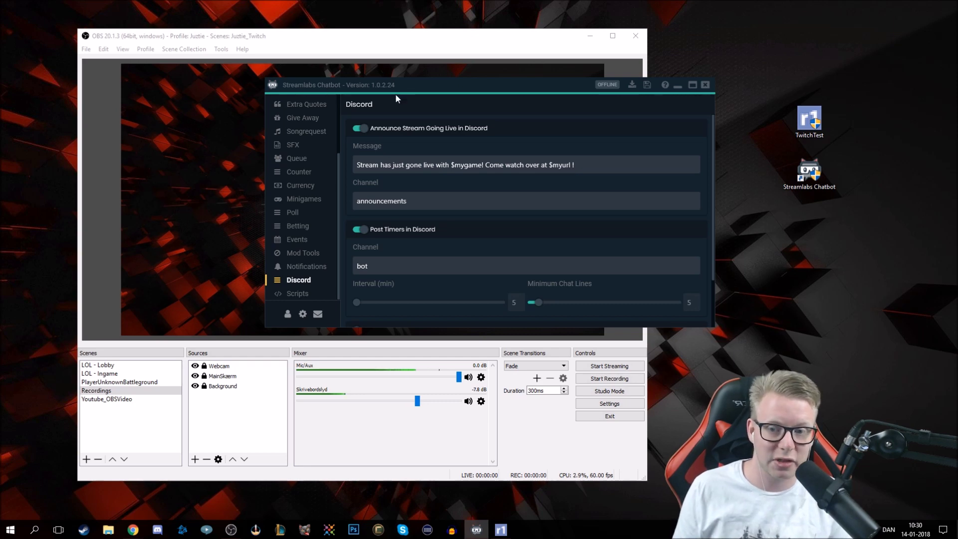
left_click_drag(450, 85, 0, 220)
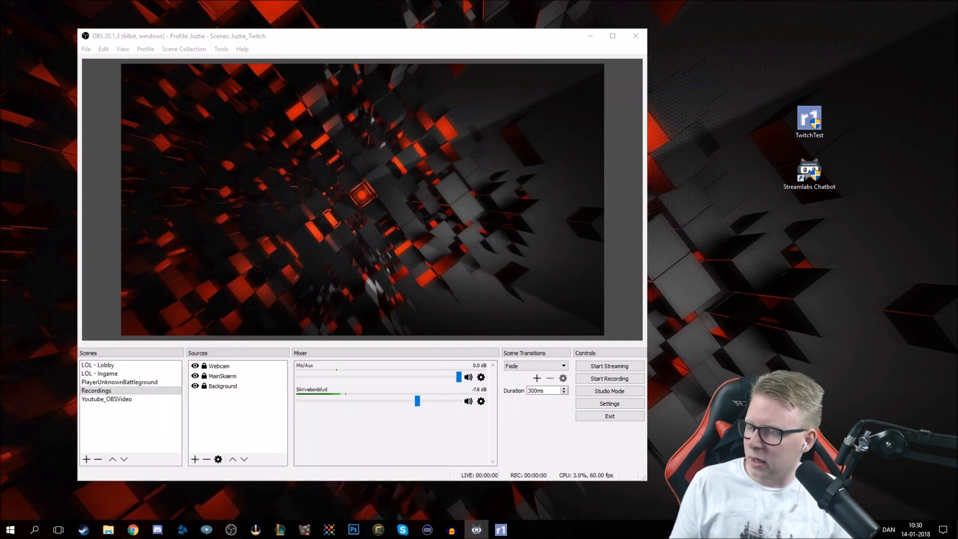
left_click_drag(524, 50, 468, 56)
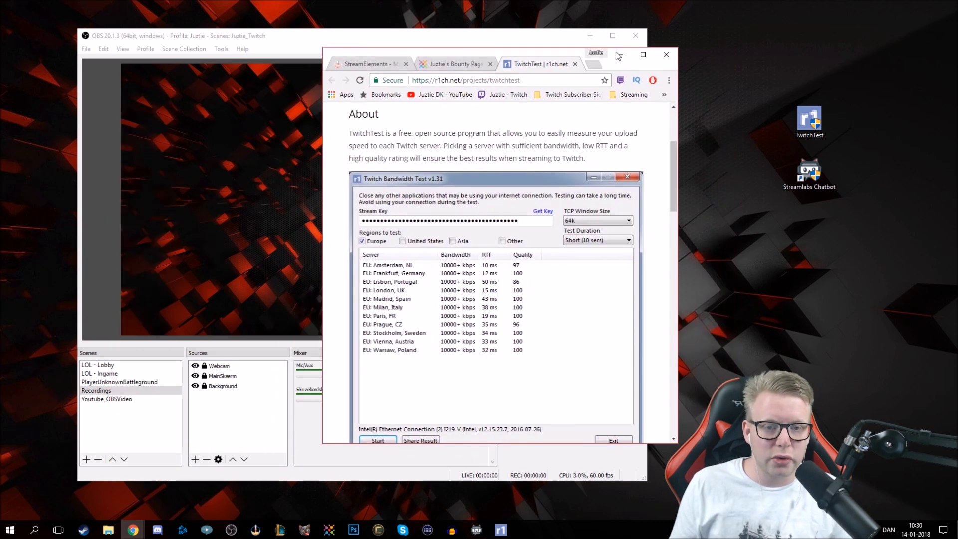
left_click(644, 56)
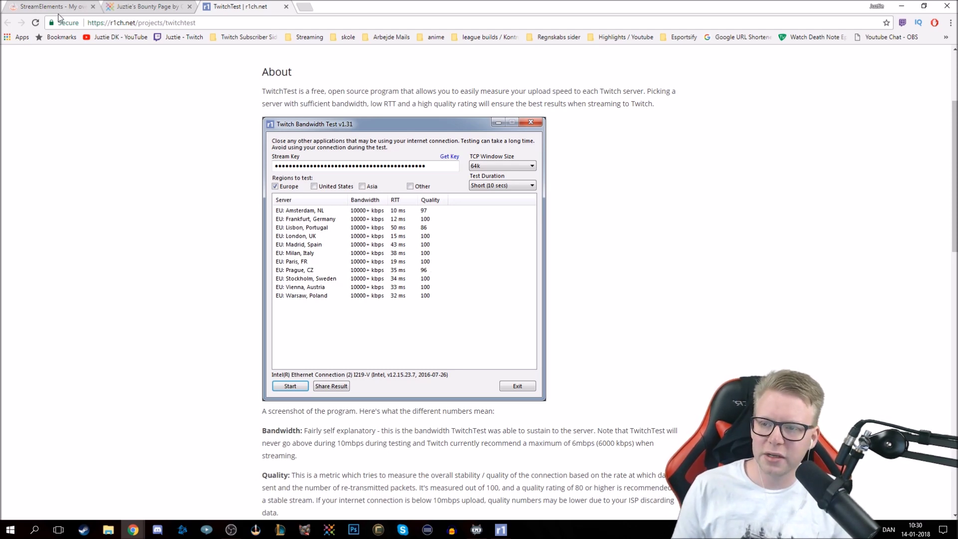
Compare the Gather influencer dashboard with the StreamElements overlays page, ending on the Gather dashboard
key("ctrl+shift+Tab")
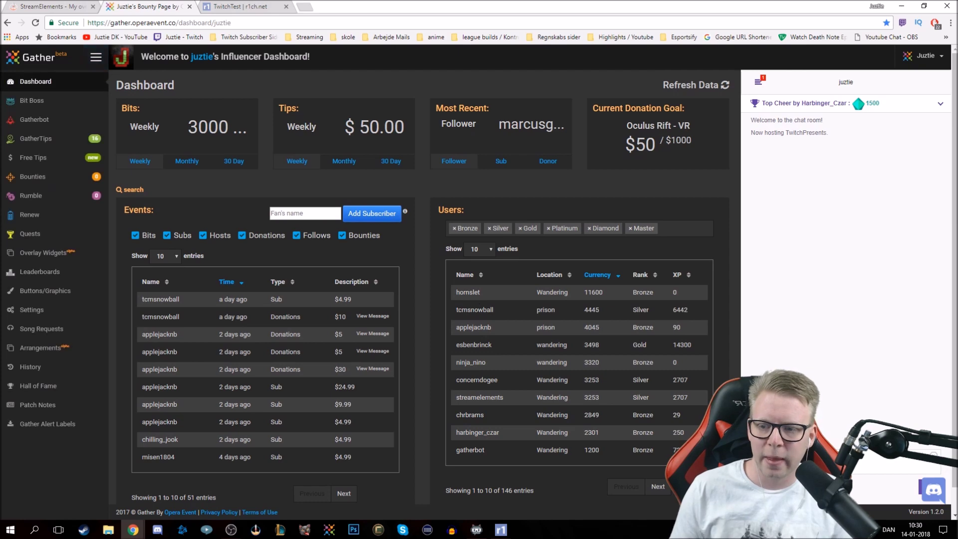
left_click(72, 10)
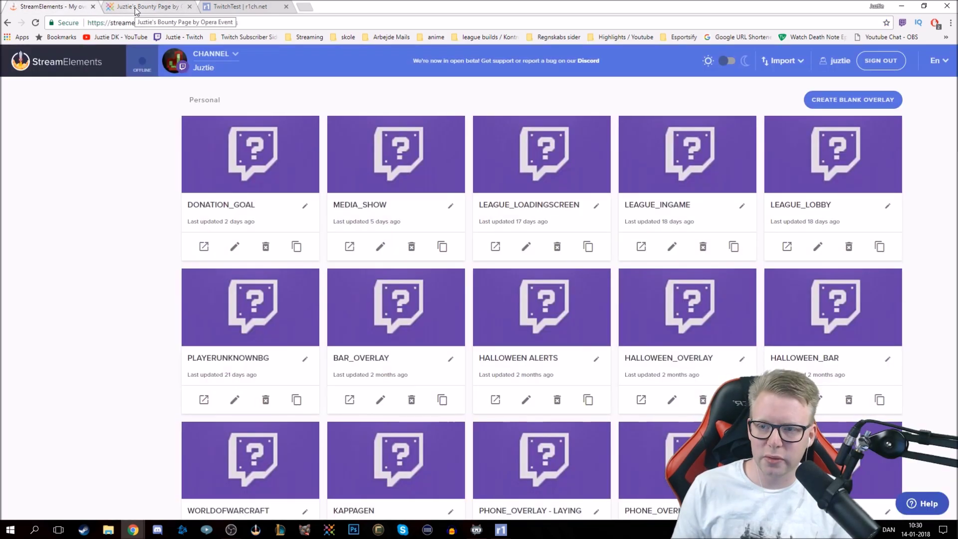
left_click(135, 10)
left_click(38, 6)
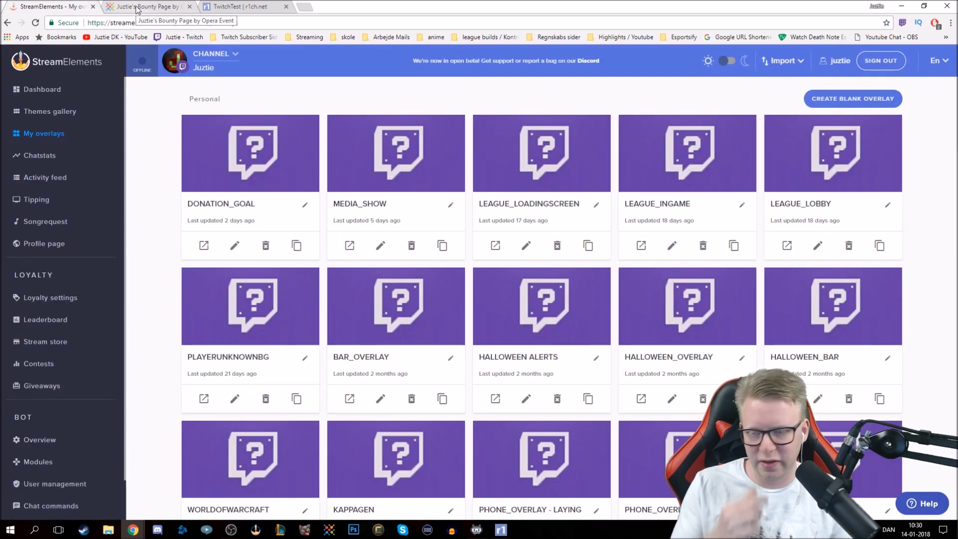
left_click(137, 10)
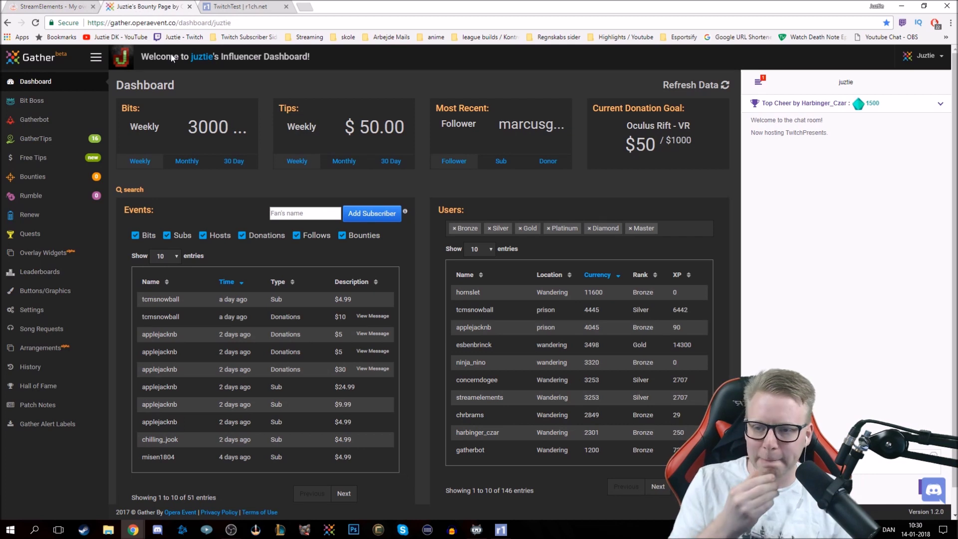
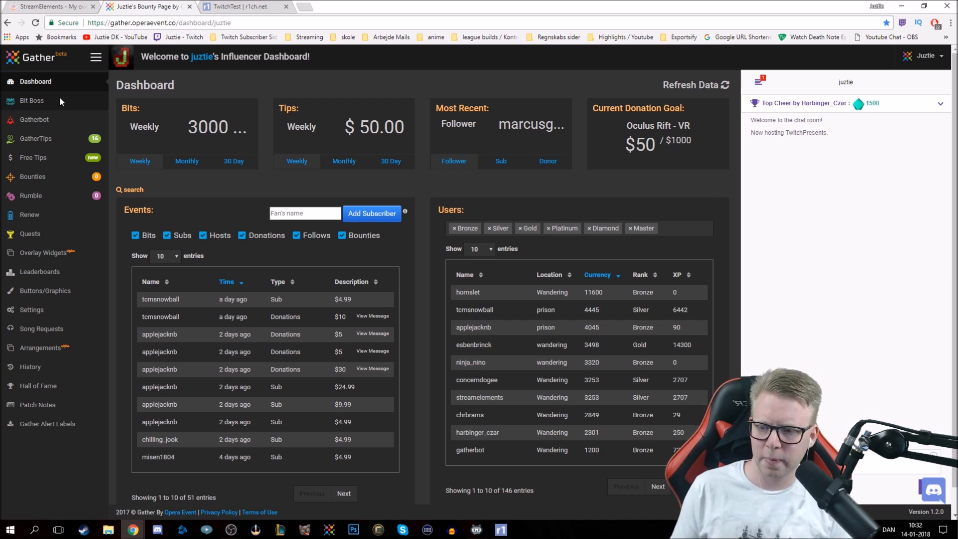
View Gather's Quests & Notifications page, and briefly bring up the Streamlabs Chatbot window before minimizing it
left_click(59, 233)
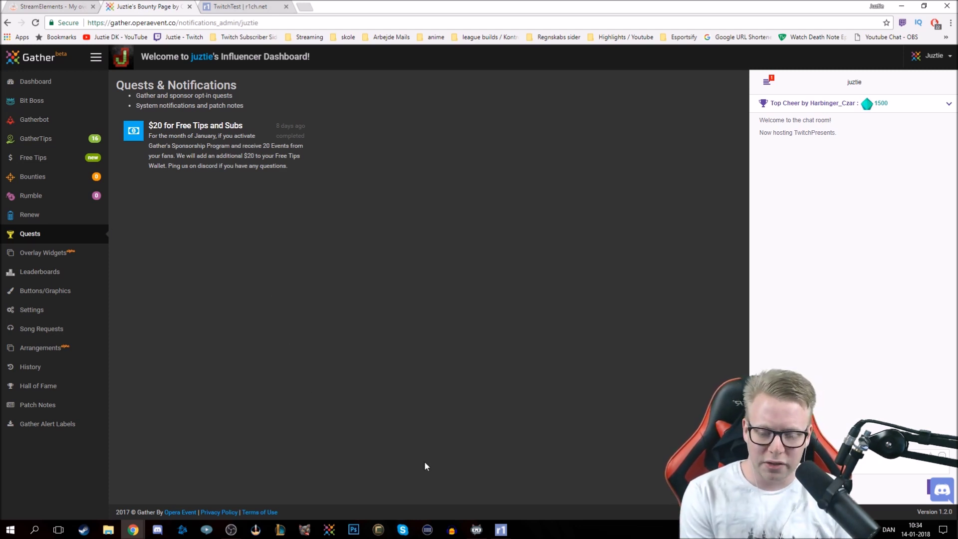
left_click(477, 530)
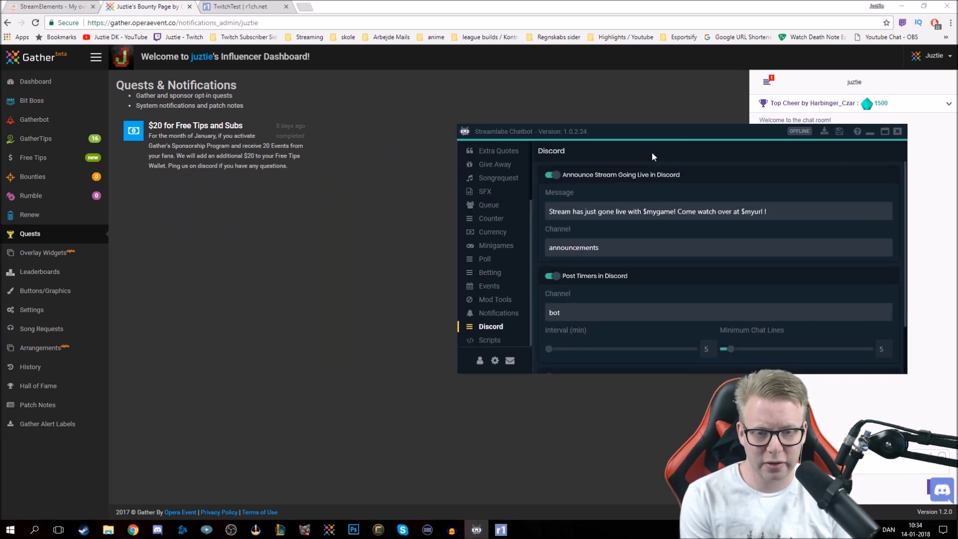
left_click(871, 132)
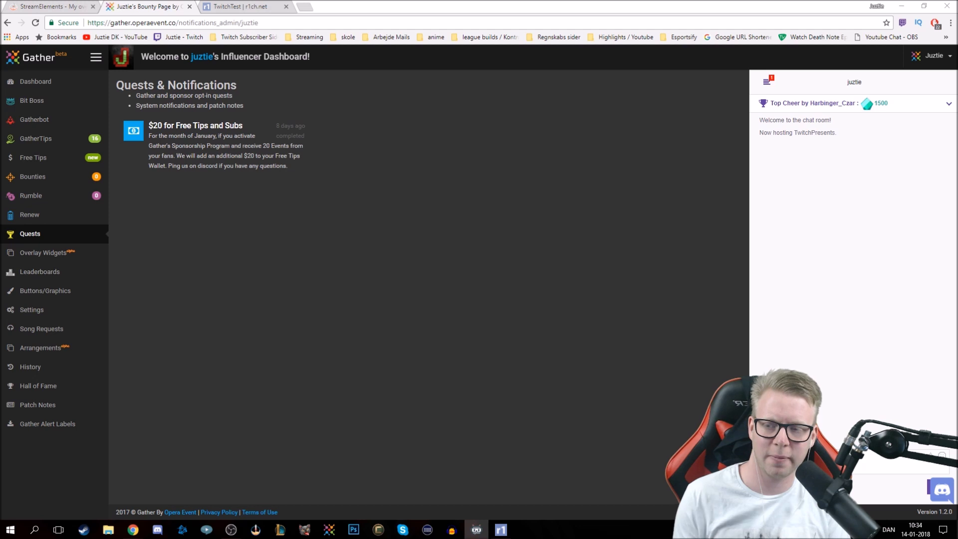
Move the Streamlabs Chatbot window off this screen and compare the StreamElements overlays with Gather's Quests page, ending on StreamElements
left_click(51, 9)
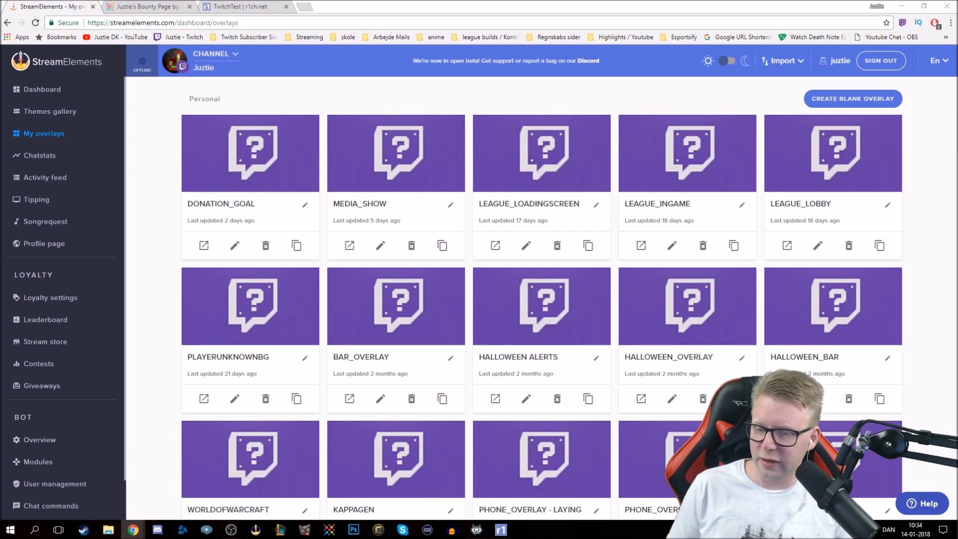
left_click(477, 530)
left_click_drag(658, 145, 0, 267)
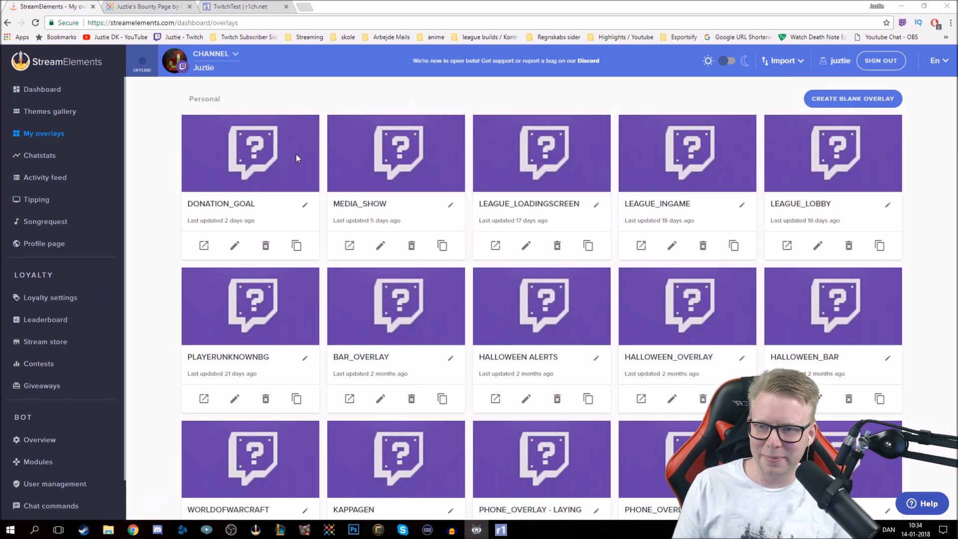
left_click(158, 7)
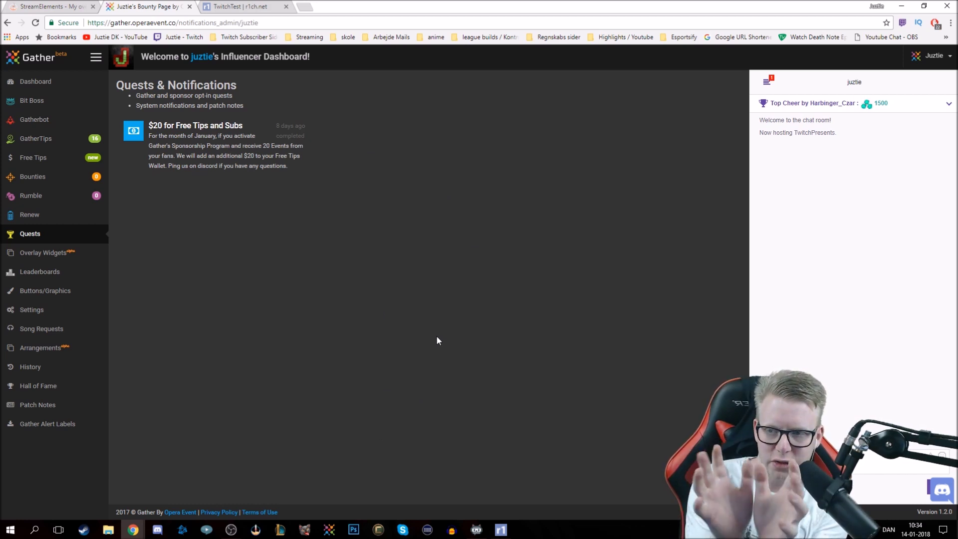
left_click(65, 6)
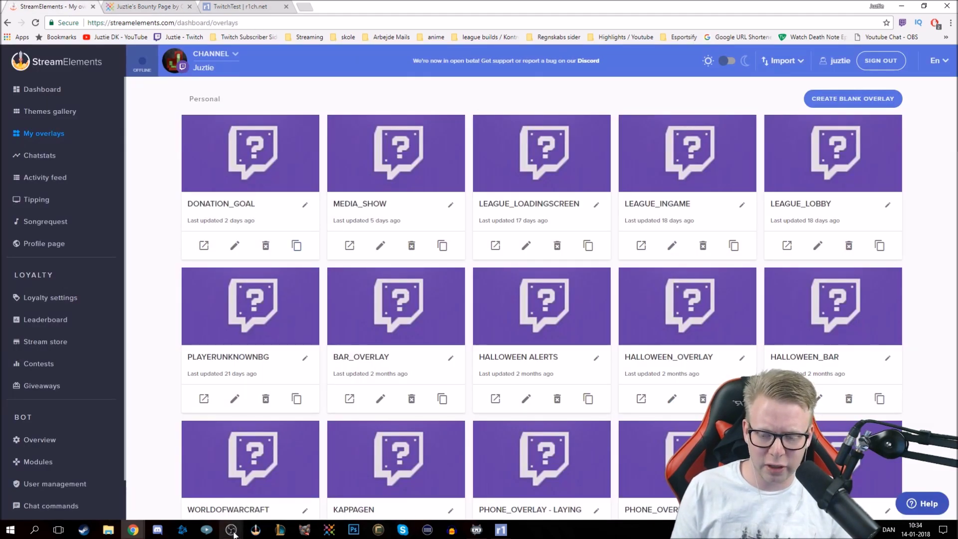
Bring up the OBS window with the Juztie profile, shift it over the browser to show it, and minimize it
mouse_move(237, 523)
left_click(191, 484)
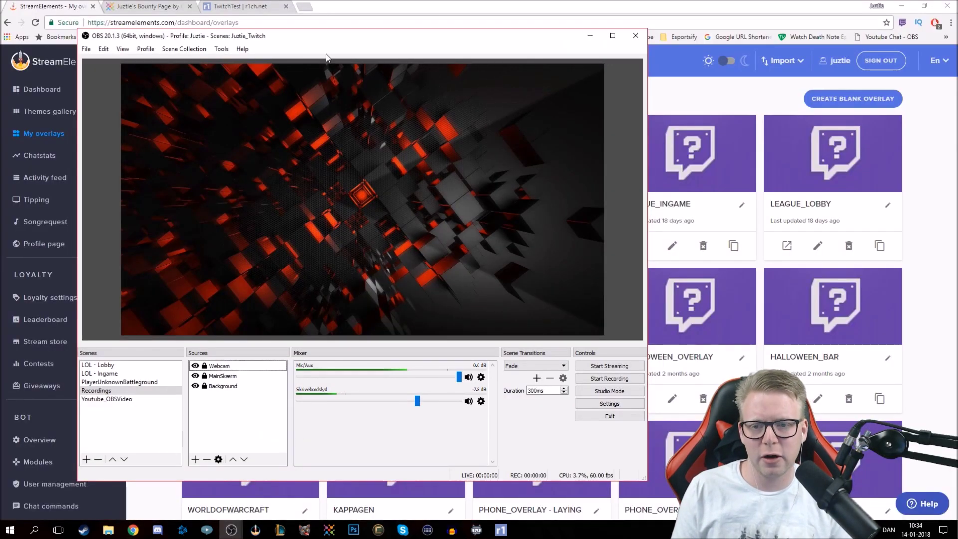
left_click_drag(306, 37, 384, 24)
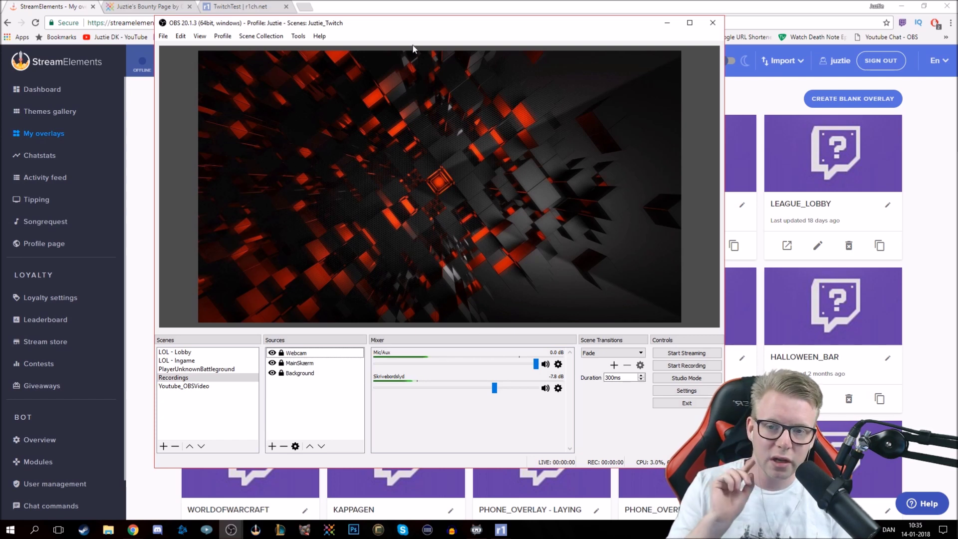
left_click(667, 22)
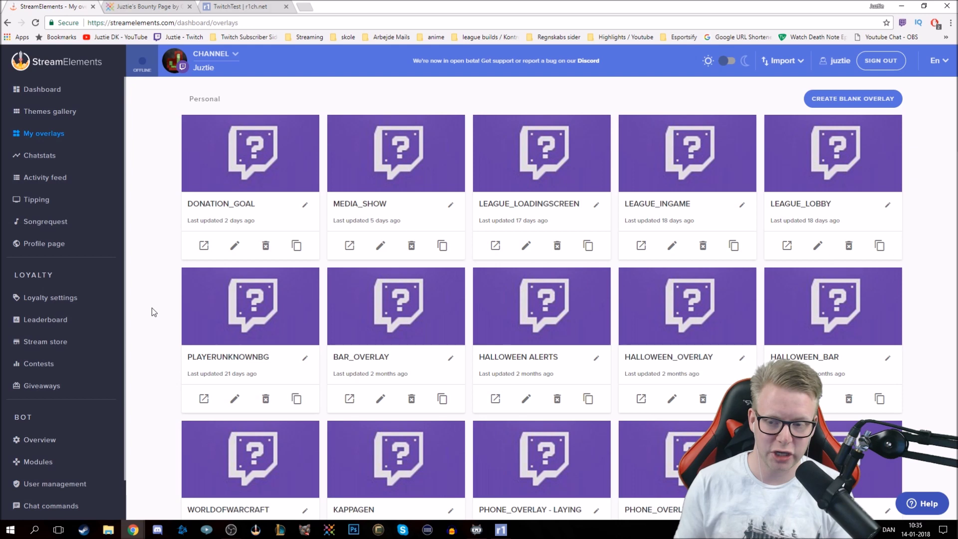
Browse the Super Themes in the StreamElements themes gallery and return to the start of the list
scroll(112, 332, "down", 1)
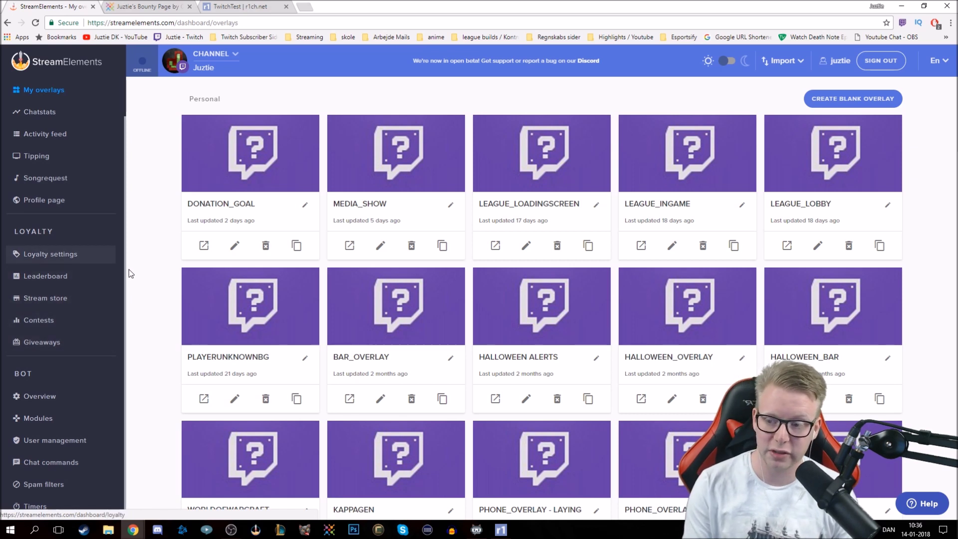
scroll(120, 272, "up", 1)
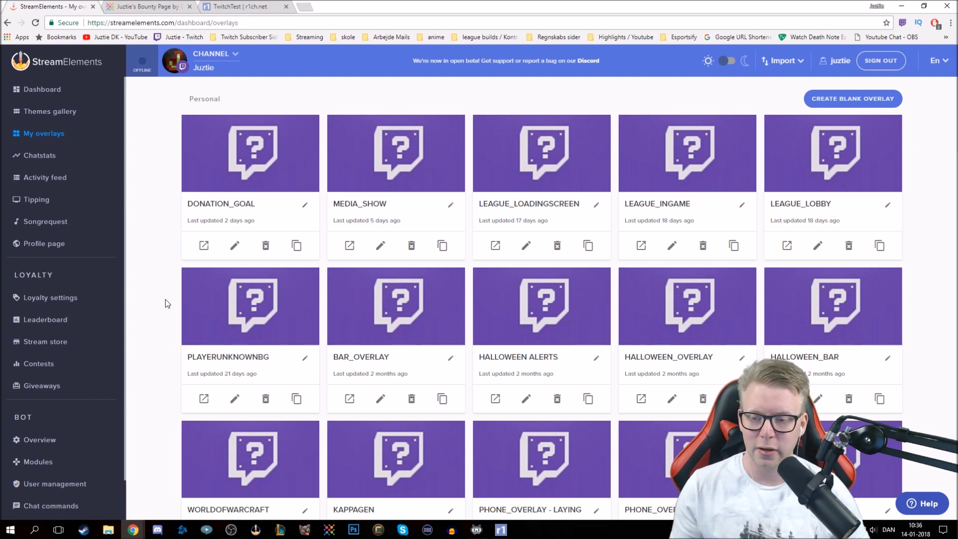
left_click(65, 111)
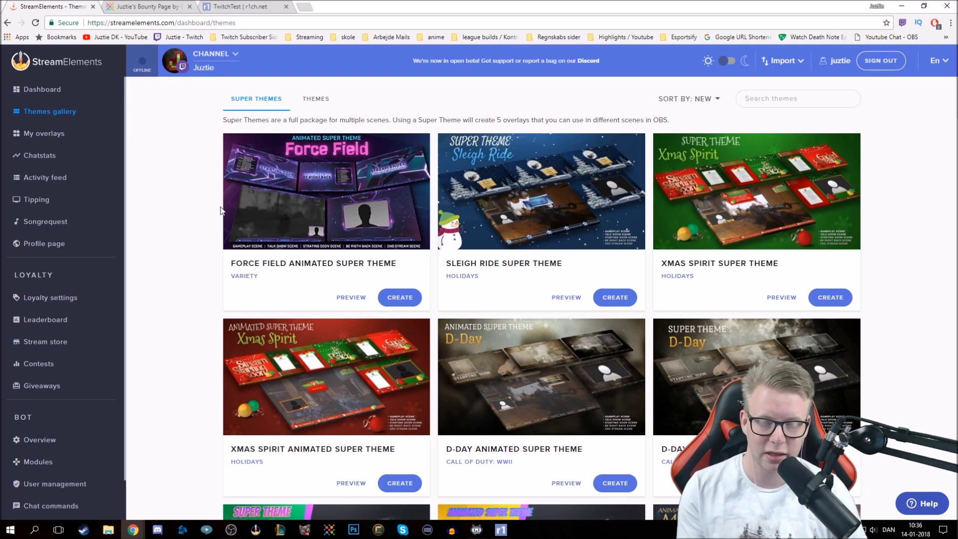
scroll(220, 210, "down", 15)
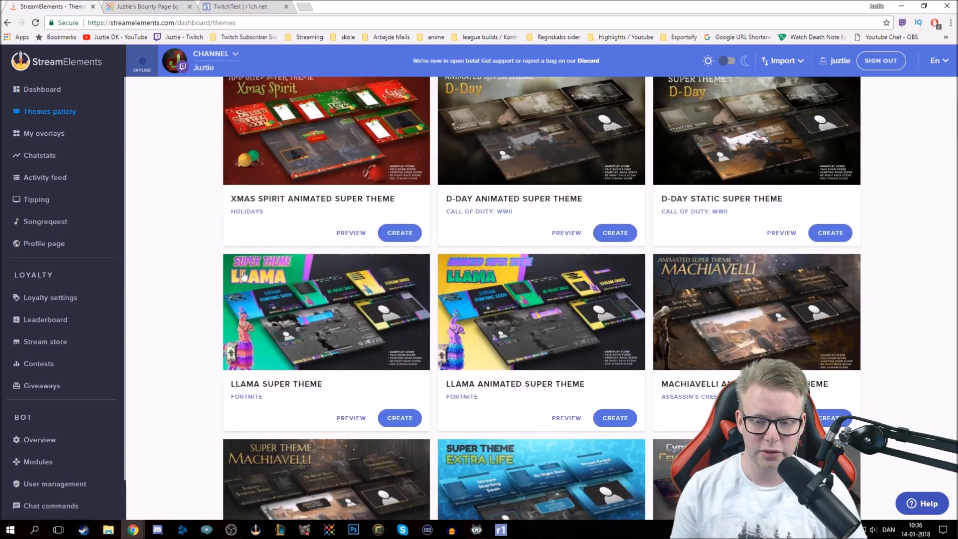
scroll(183, 271, "down", 6)
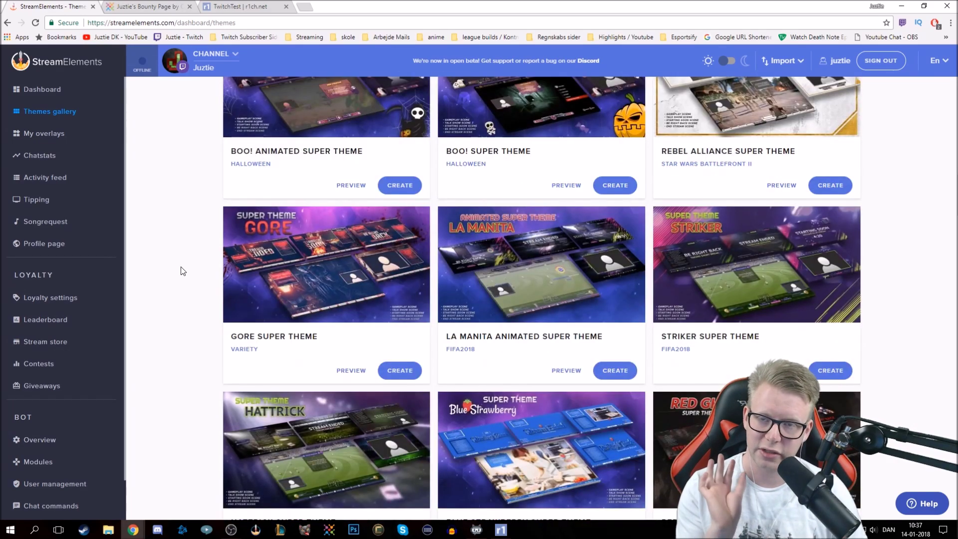
scroll(223, 251, "up", 20)
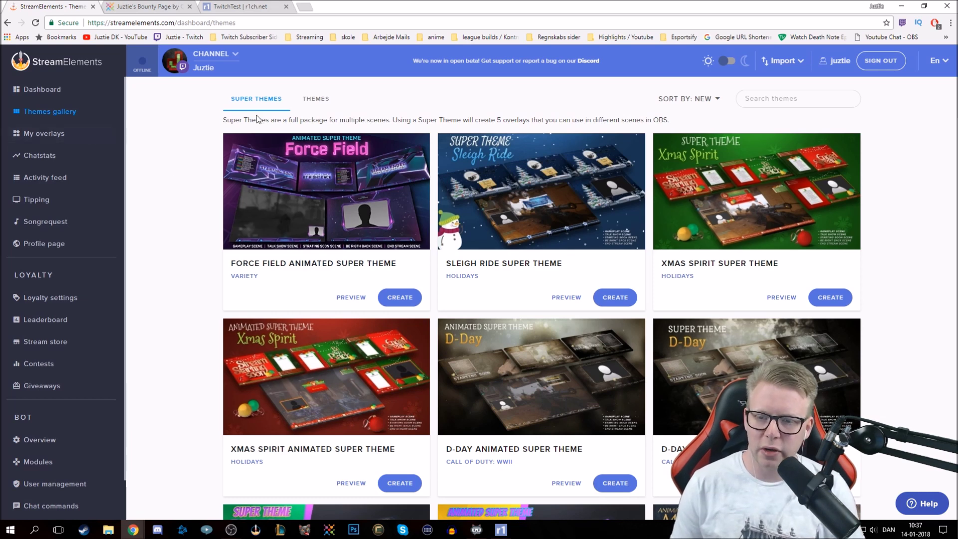
Browse the gallery's single Themes and return to Super Themes to point out creating the Force Field Animated Super Theme
left_click(304, 109)
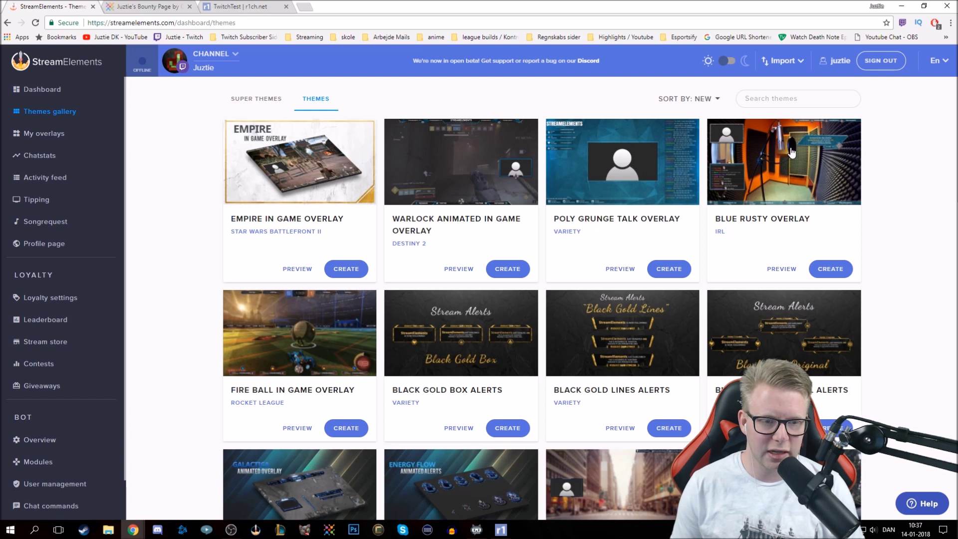
scroll(312, 335, "down", 2)
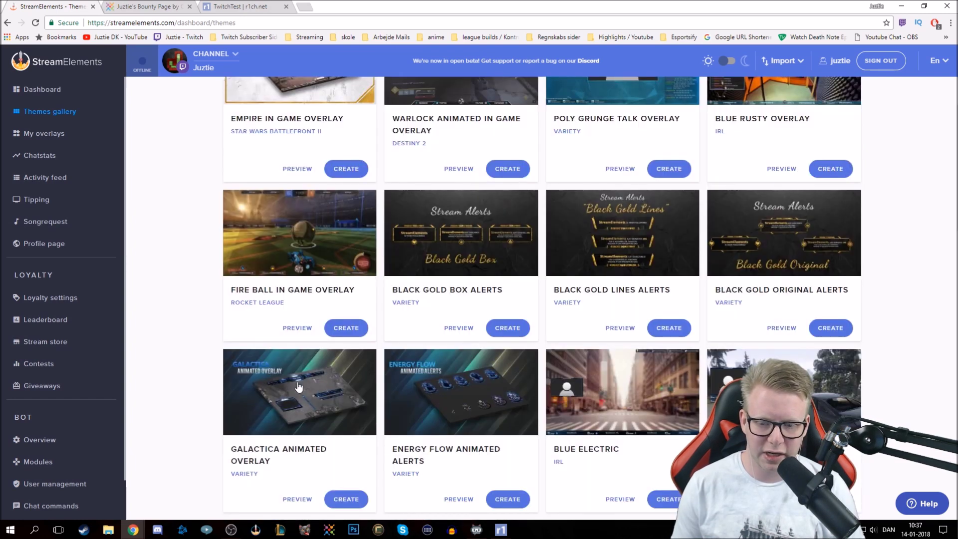
scroll(342, 320, "up", 2)
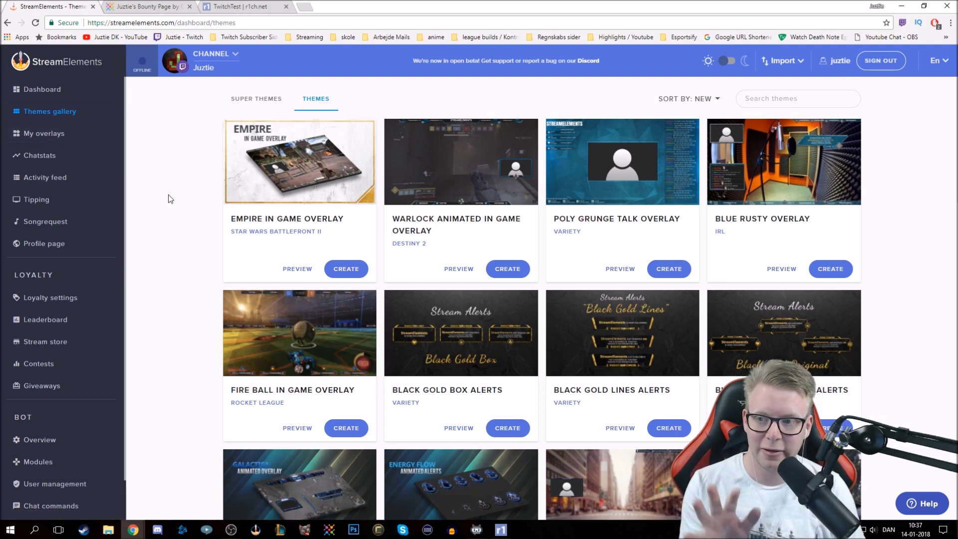
left_click(252, 99)
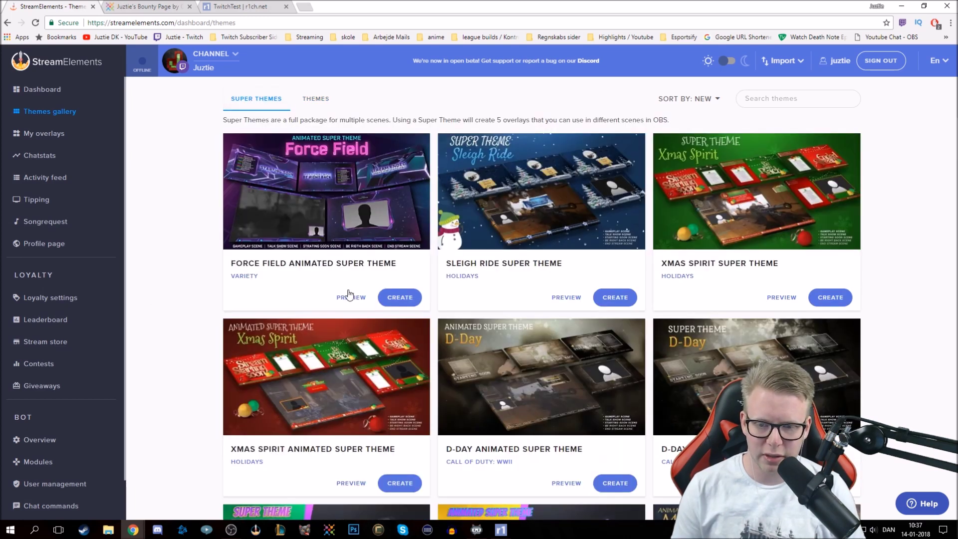
left_click(400, 298)
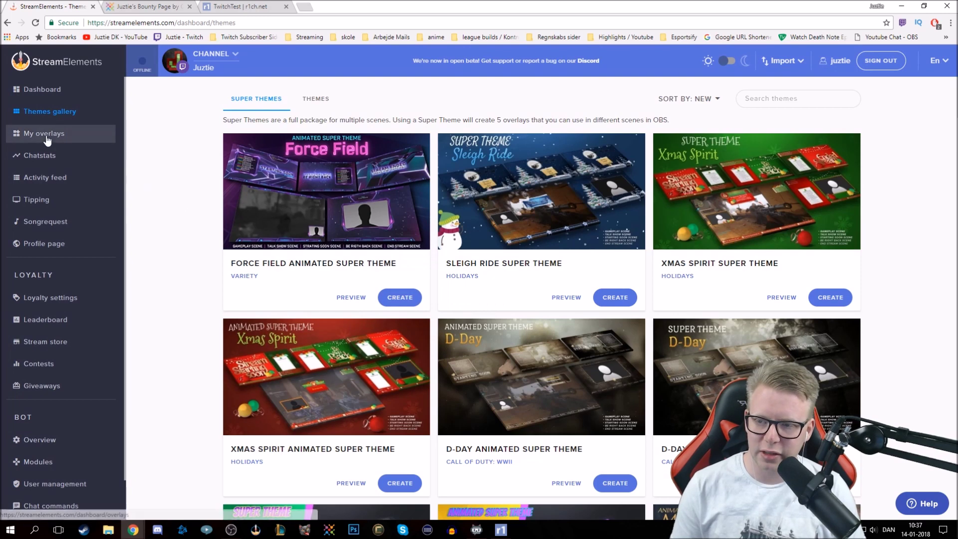
Find the Fire Ball Animated Super Theme in My overlays, launch its BRB Rocket League overlay and close the preview
left_click(45, 134)
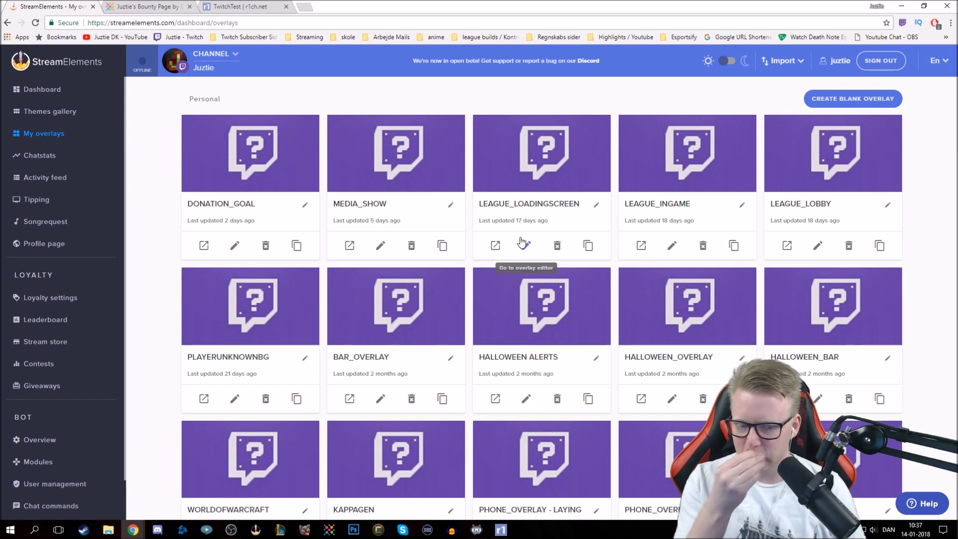
scroll(487, 286, "down", 10)
scroll(485, 288, "down", 7)
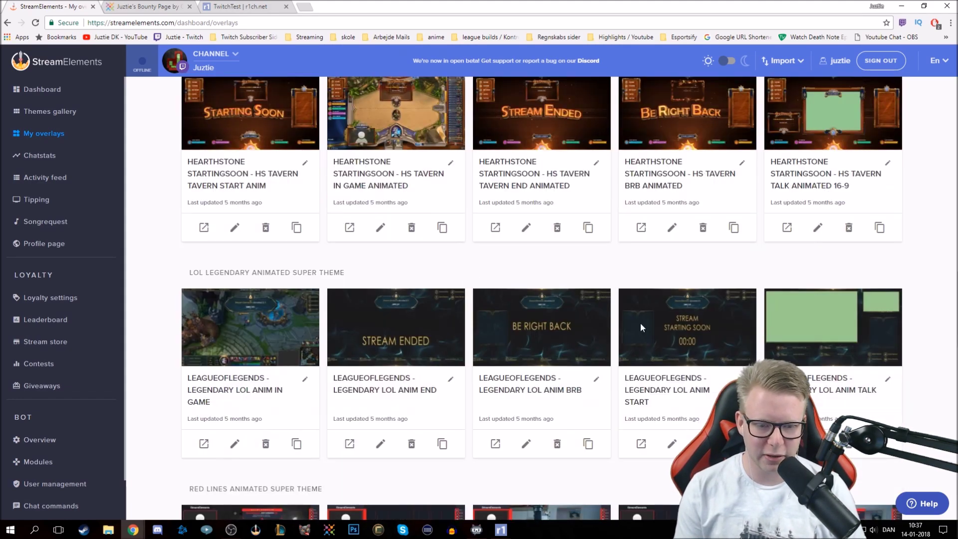
scroll(203, 301, "down", 5)
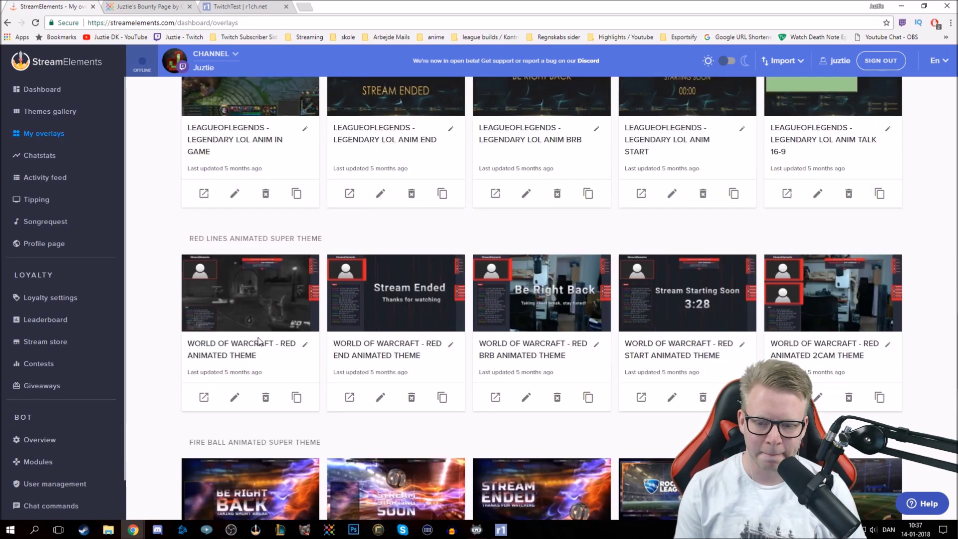
scroll(644, 301, "down", 3)
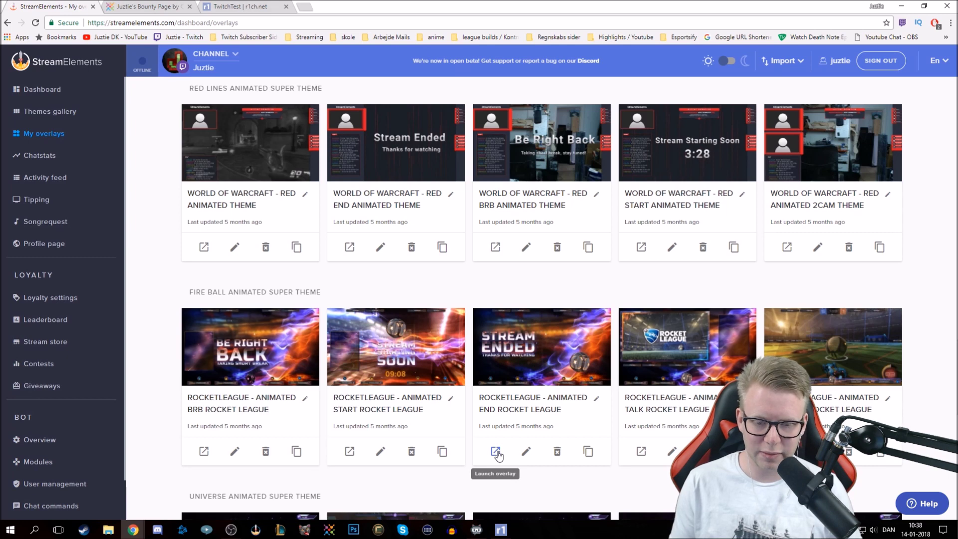
left_click(204, 451)
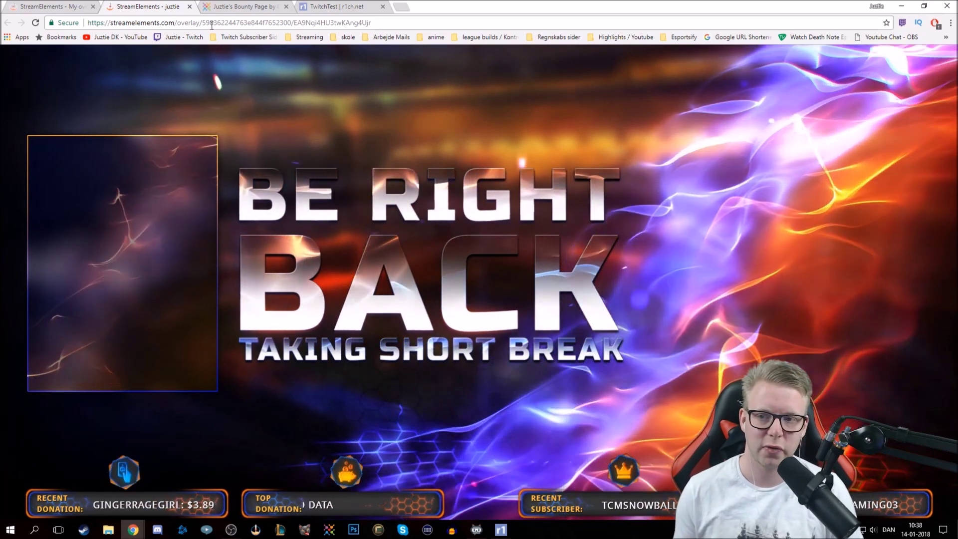
left_click(189, 6)
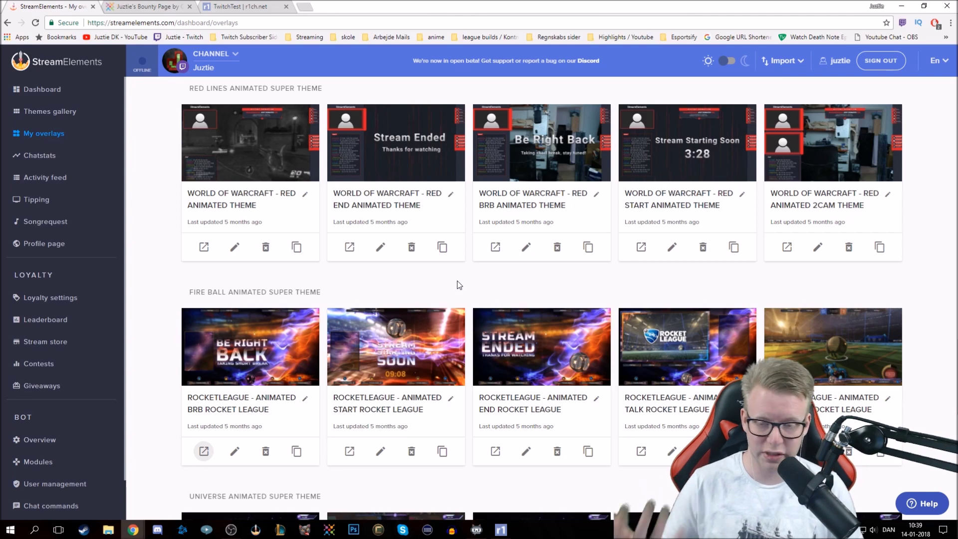
Look through the personal overlays and the Hearthstone Tavern theme overlays, returning to the start of My overlays
scroll(457, 285, "up", 20)
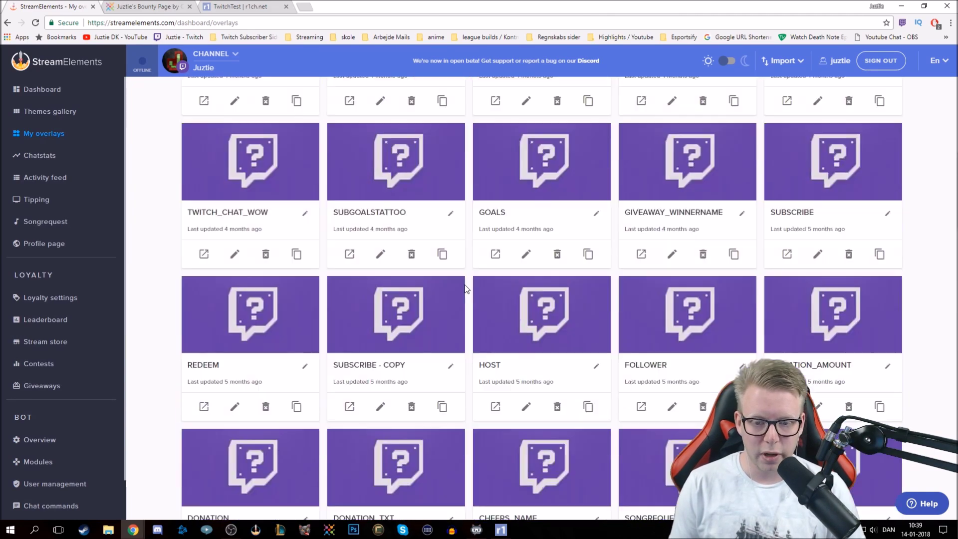
scroll(466, 293, "up", 3)
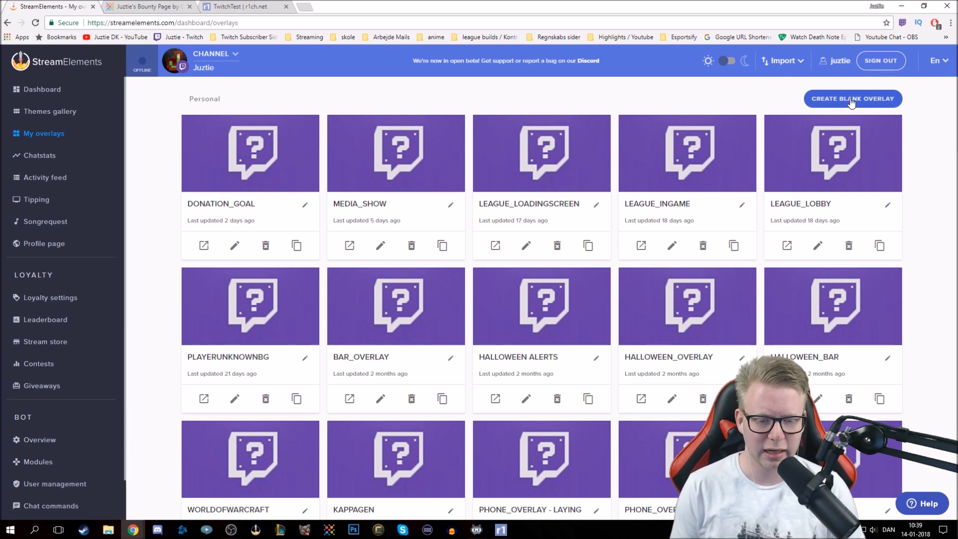
scroll(603, 316, "down", 20)
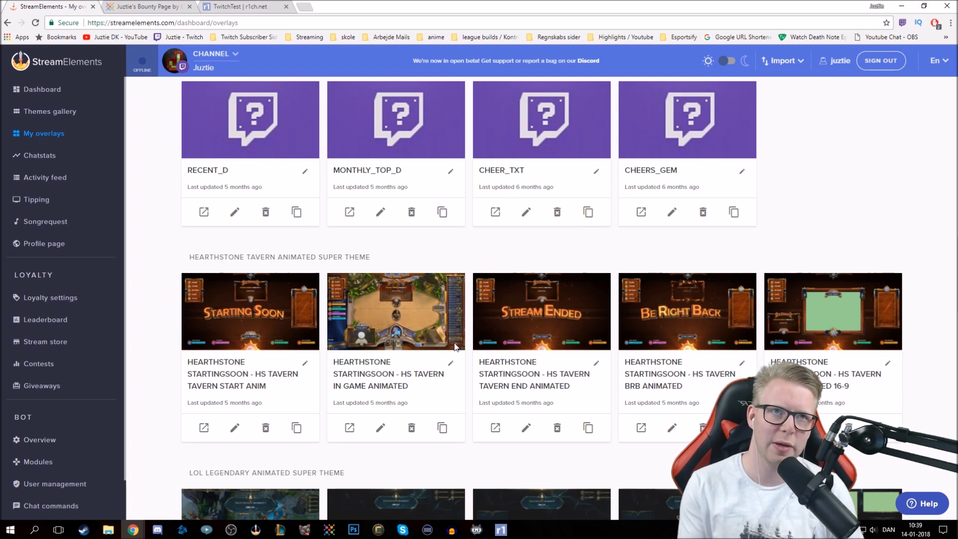
scroll(417, 308, "up", 20)
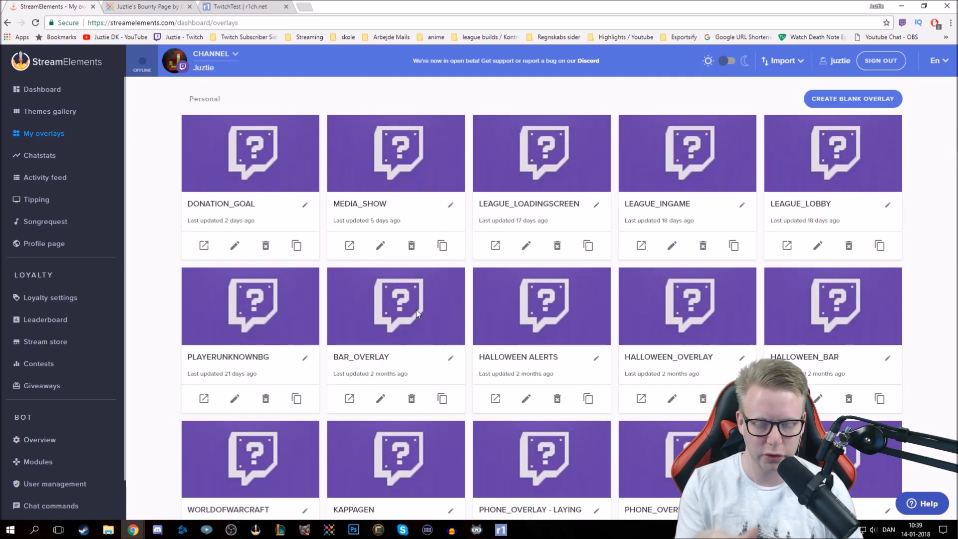
Switch to OBS, start a new BrowserSource in the Recordings scene, cancel it and return to the StreamElements overlays
mouse_move(231, 529)
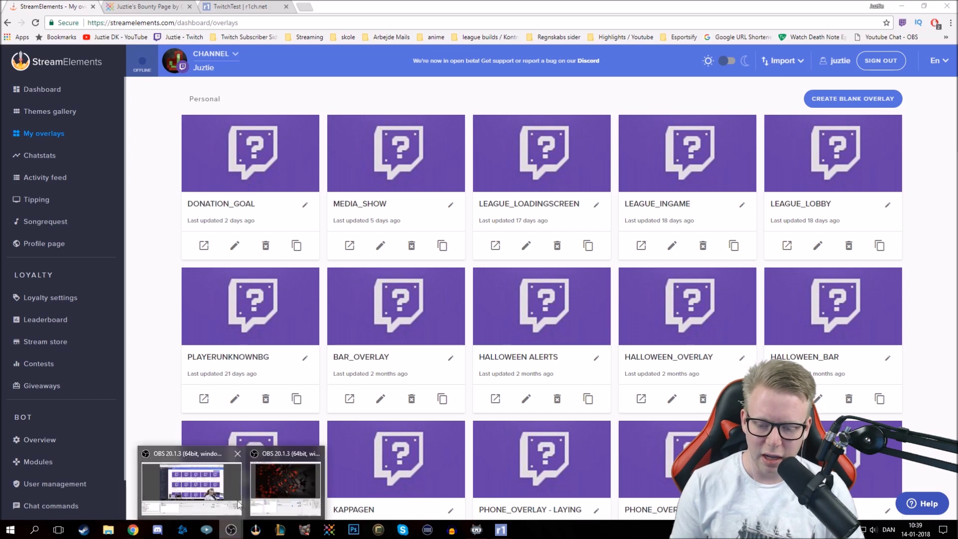
left_click(297, 476)
right_click(294, 395)
mouse_move(320, 402)
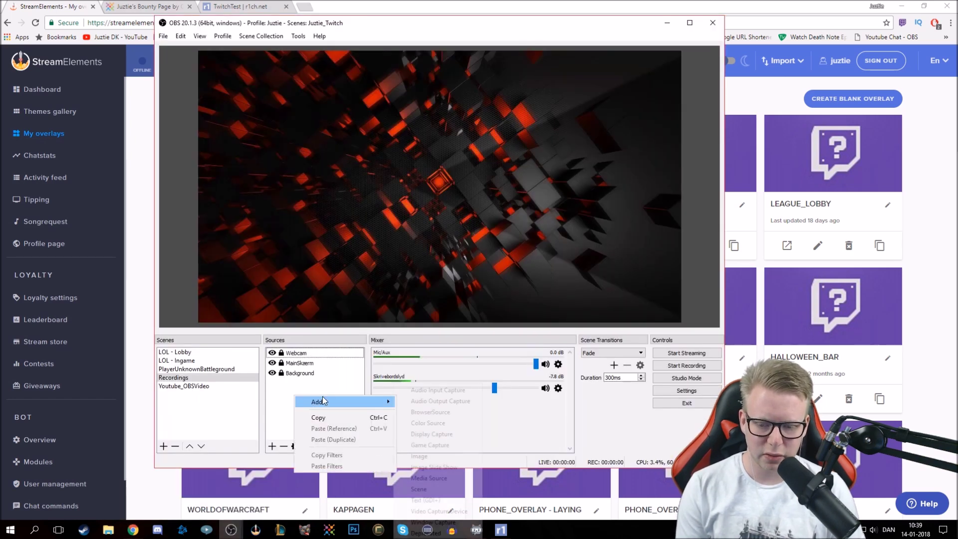
left_click(433, 412)
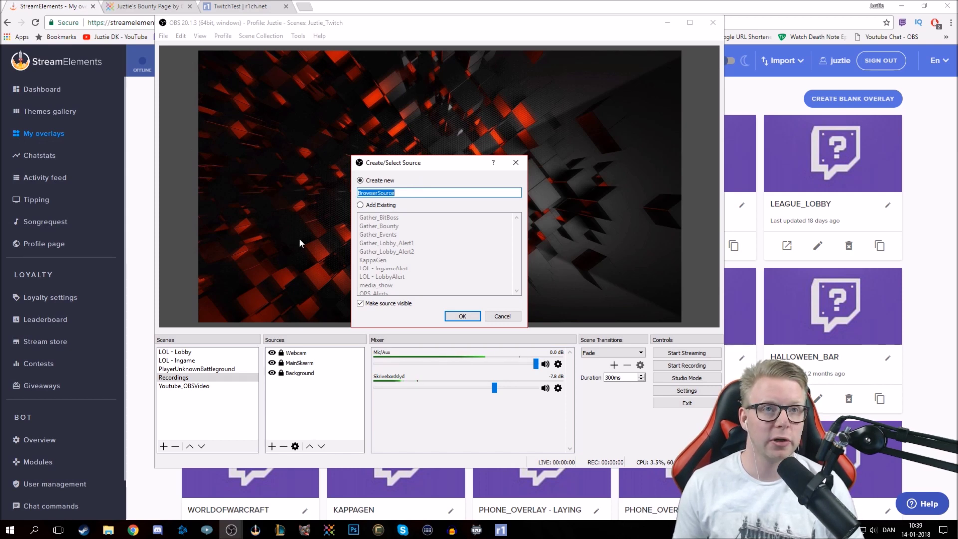
left_click_drag(465, 164, 829, 302)
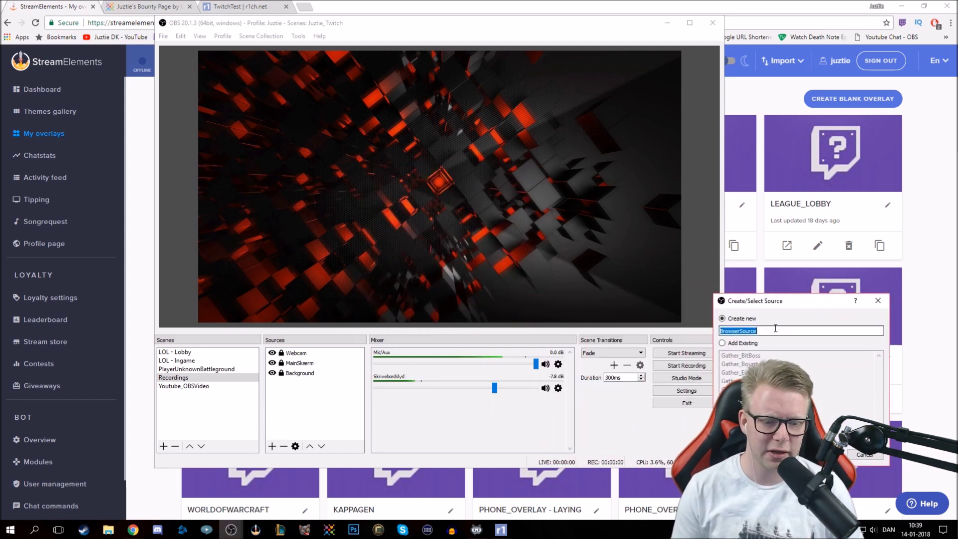
left_click_drag(785, 305, 453, 265)
left_click(547, 261)
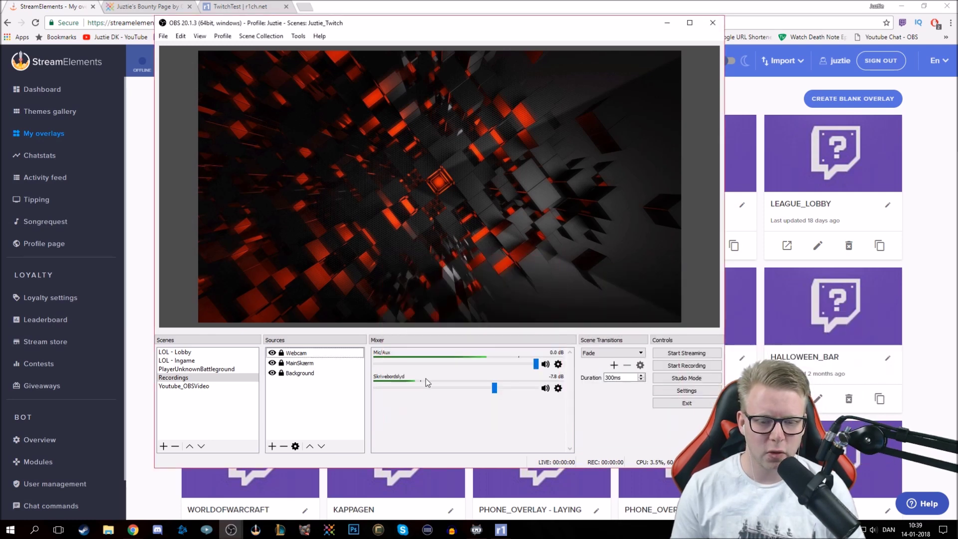
left_click(938, 277)
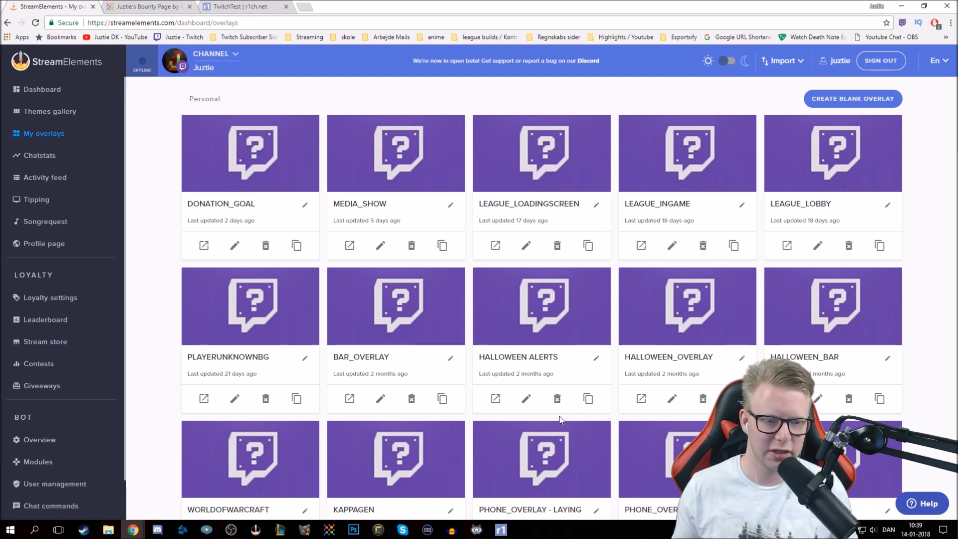
Preview the BAR_OVERLAY and close it, launch the LEAGUE_LOADINGSCREEN overlay and return to My overlays
left_click(351, 398)
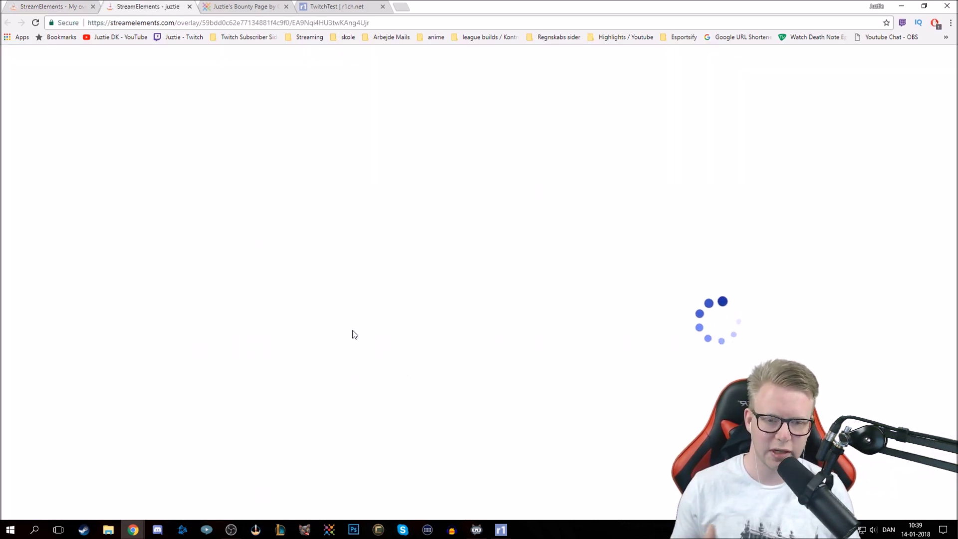
left_click(190, 6)
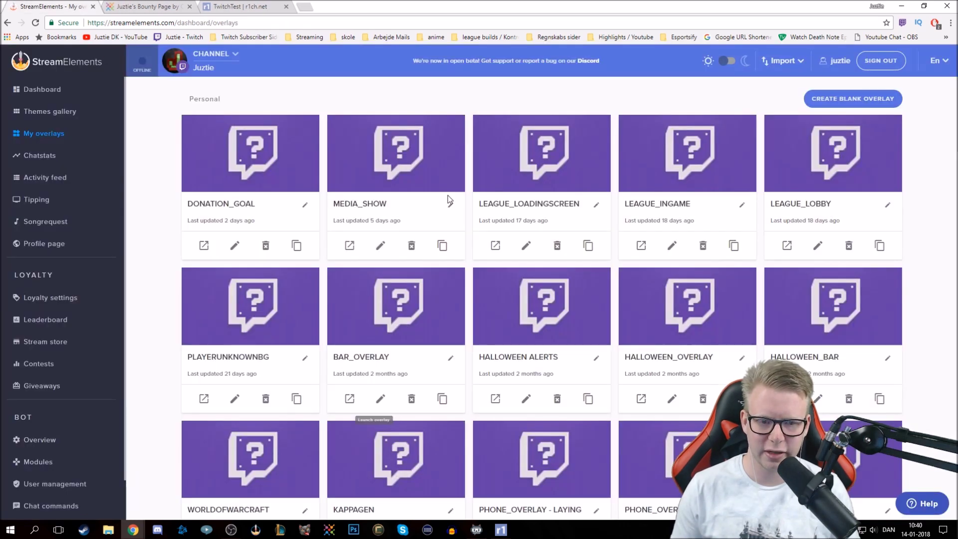
left_click(496, 246)
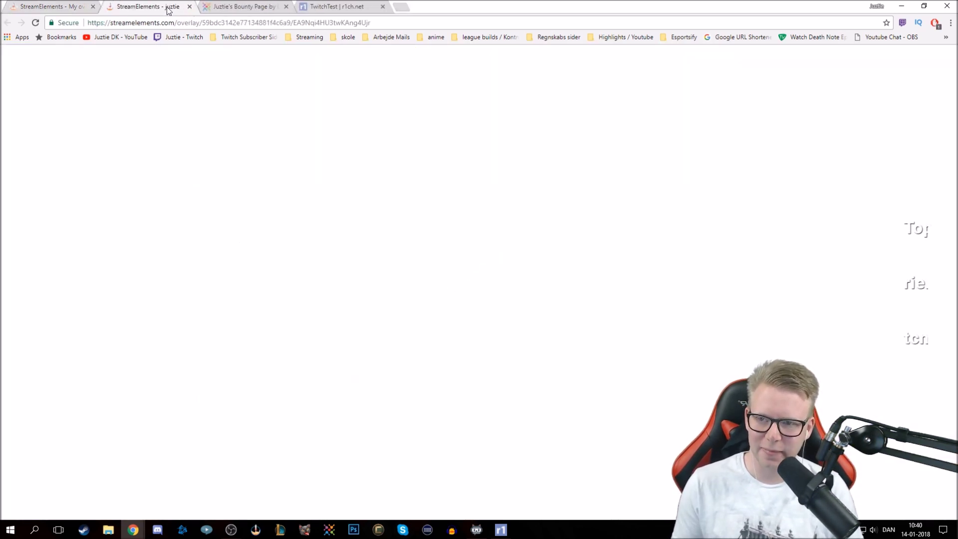
left_click(68, 7)
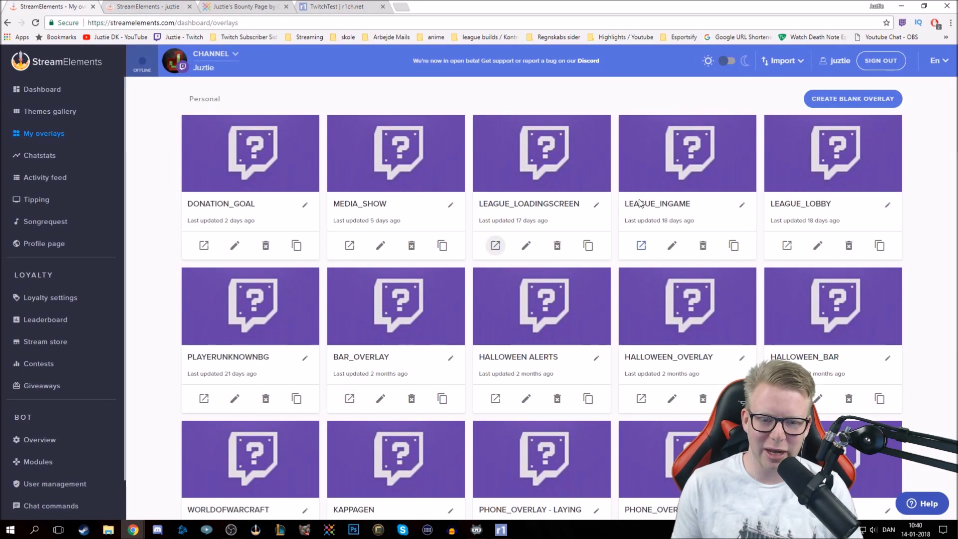
Open the LEAGUE_LOADINGSCREEN overlay for editing, look over its whole canvas and expand the layers list
left_click(528, 246)
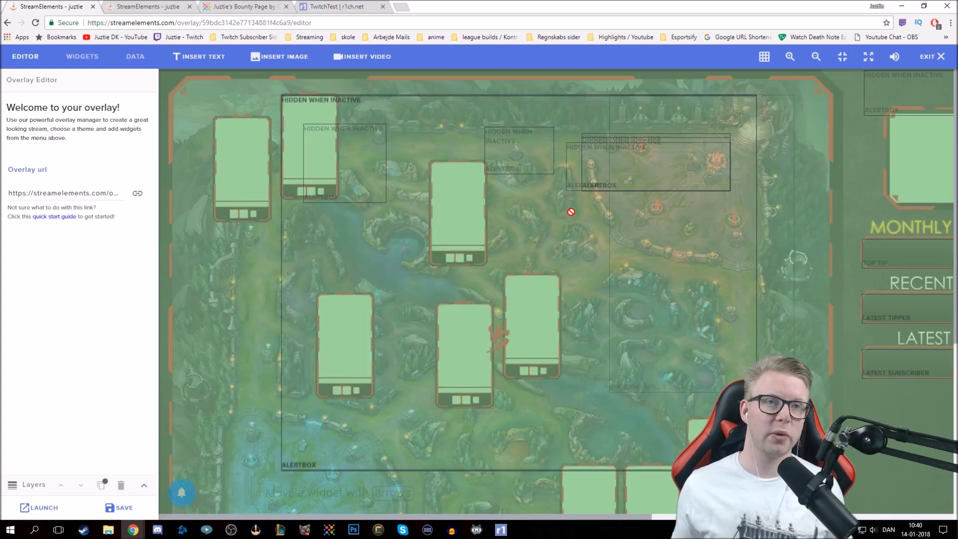
scroll(562, 272, "down", 6)
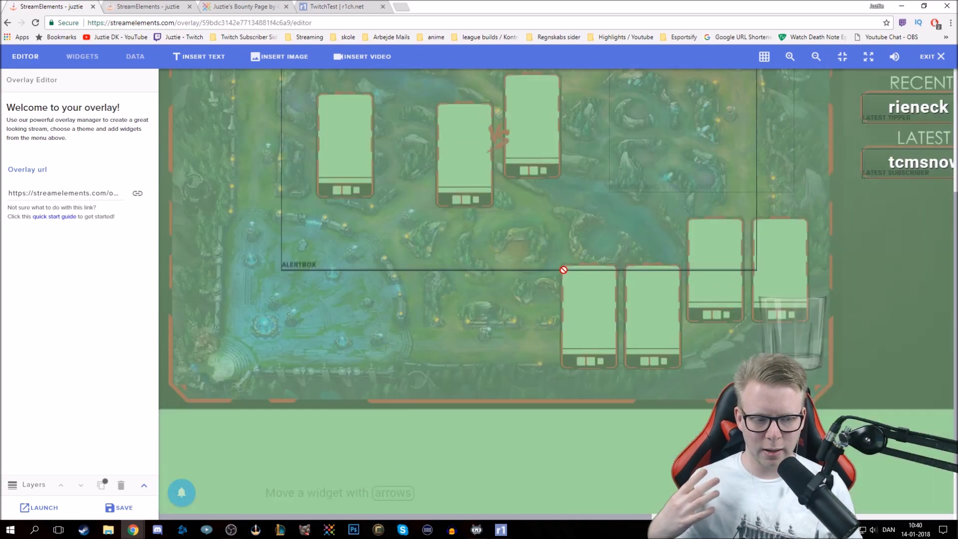
scroll(561, 272, "up", 5)
scroll(560, 272, "up", 1)
scroll(560, 273, "down", 4)
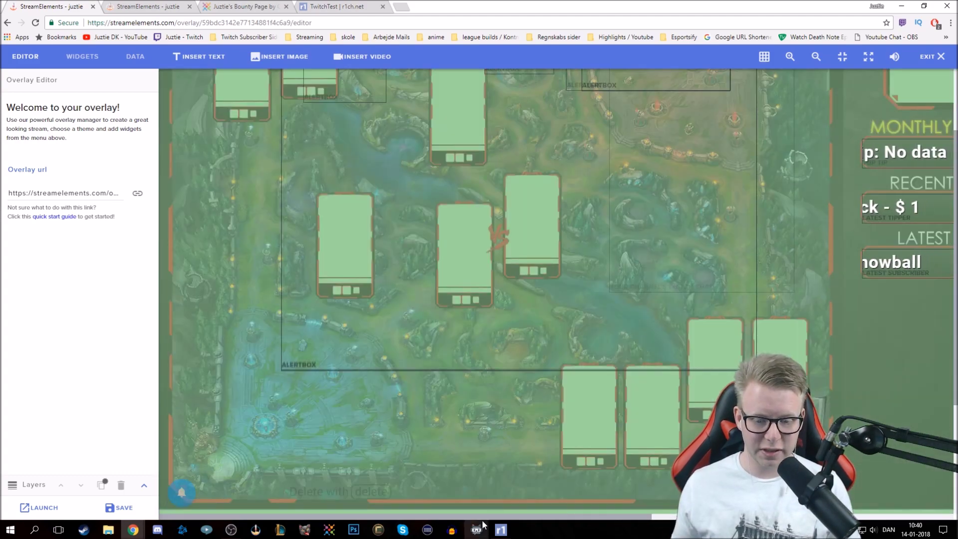
left_click_drag(537, 517, 749, 521)
scroll(664, 180, "up", 4)
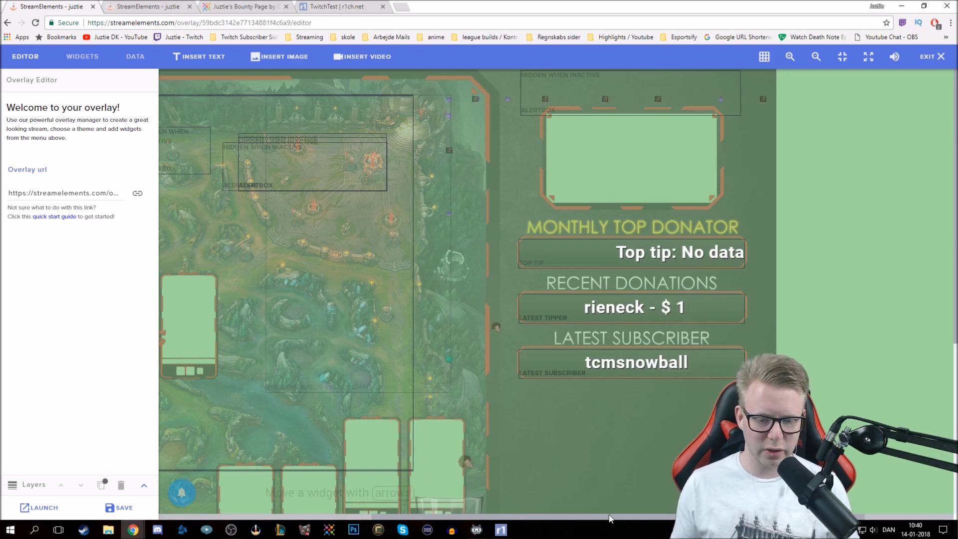
scroll(402, 504, "left", 5)
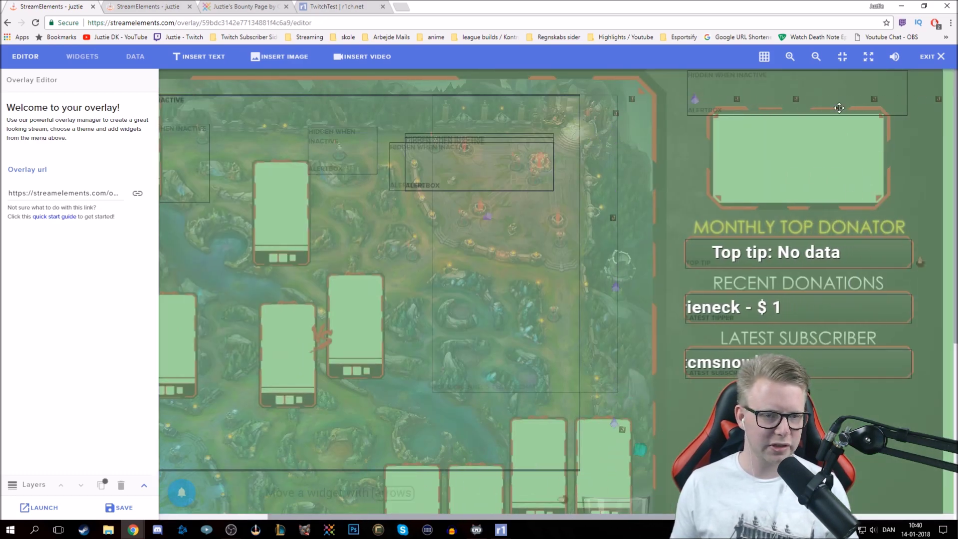
scroll(644, 350, "down", 5)
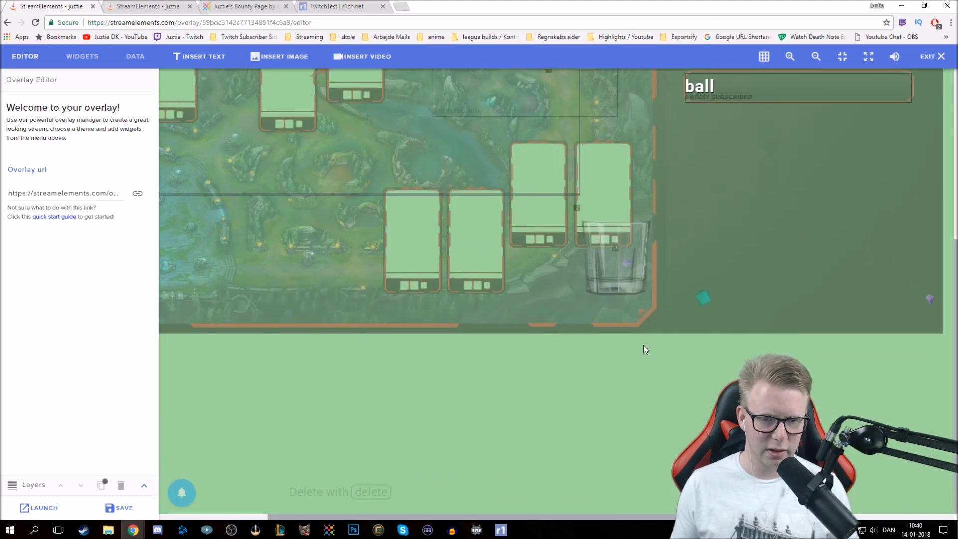
scroll(642, 346, "up", 5)
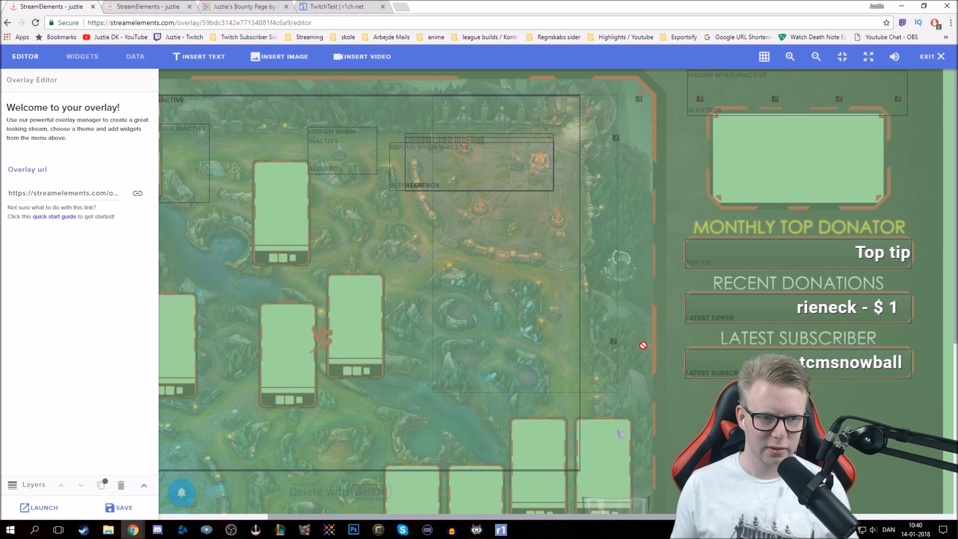
scroll(644, 345, "down", 2)
left_click_drag(615, 518, 450, 492)
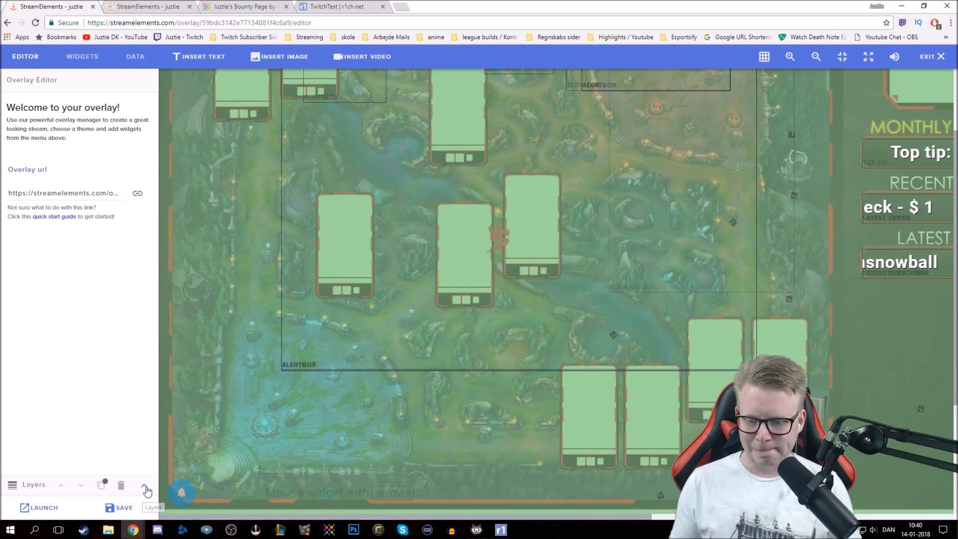
left_click(144, 485)
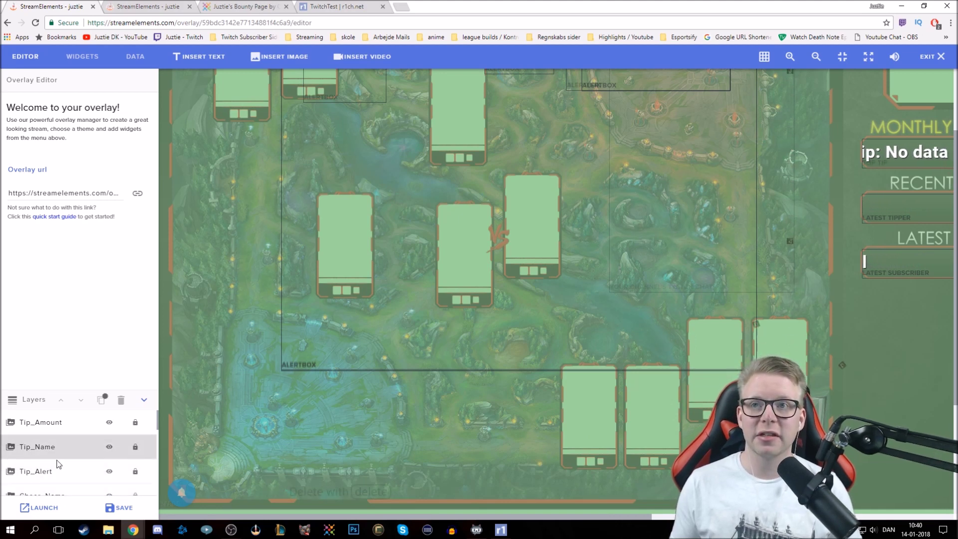
left_click(68, 448)
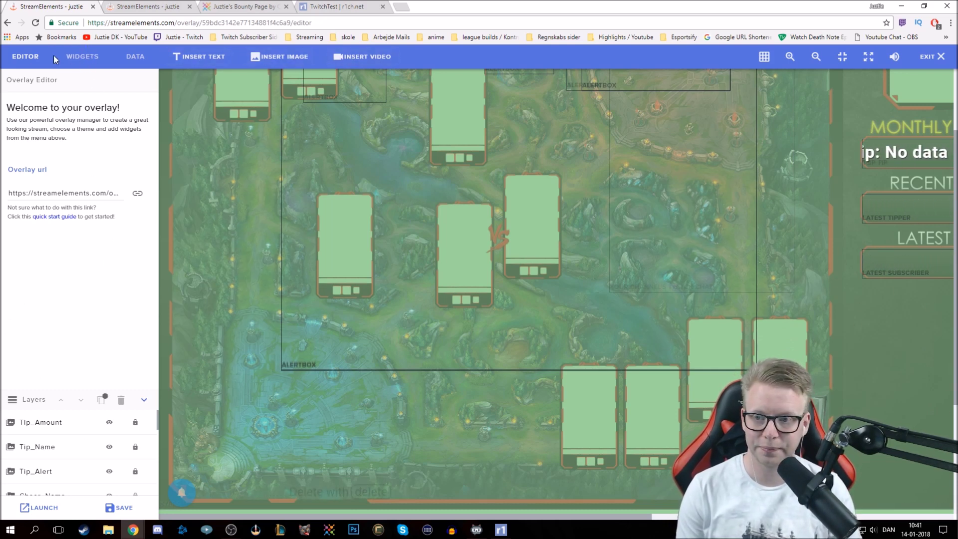
Examine the overlay's label and goal data and the available widgets, and return to the canvas
left_click(136, 56)
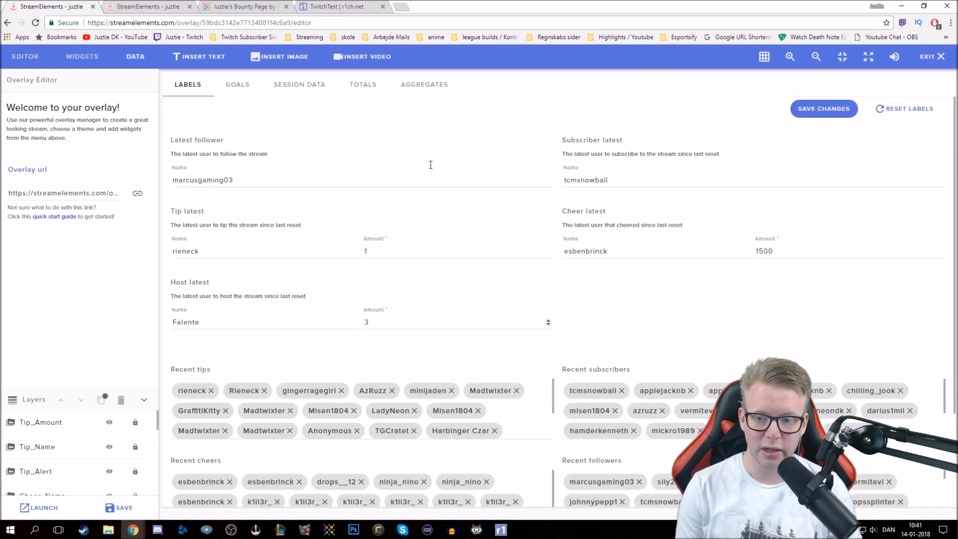
left_click(237, 85)
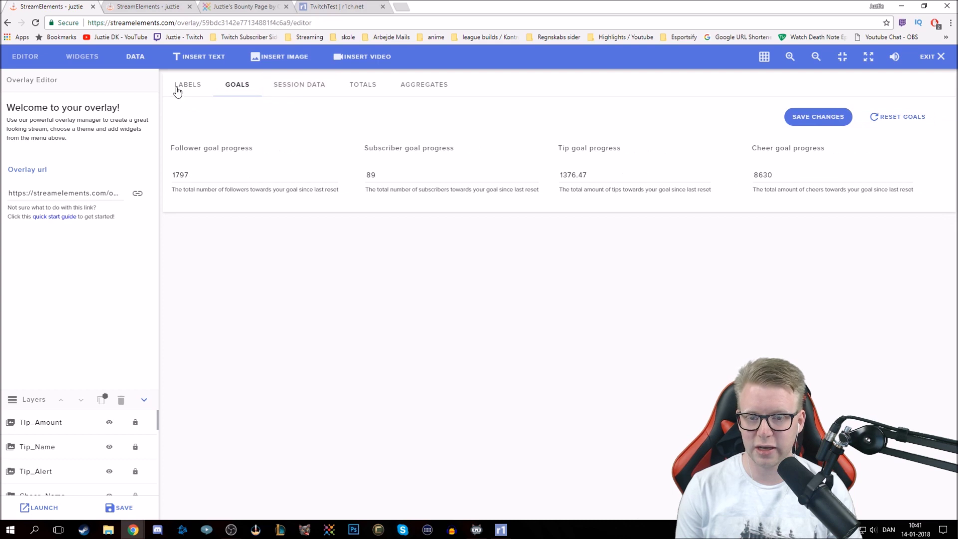
left_click(182, 92)
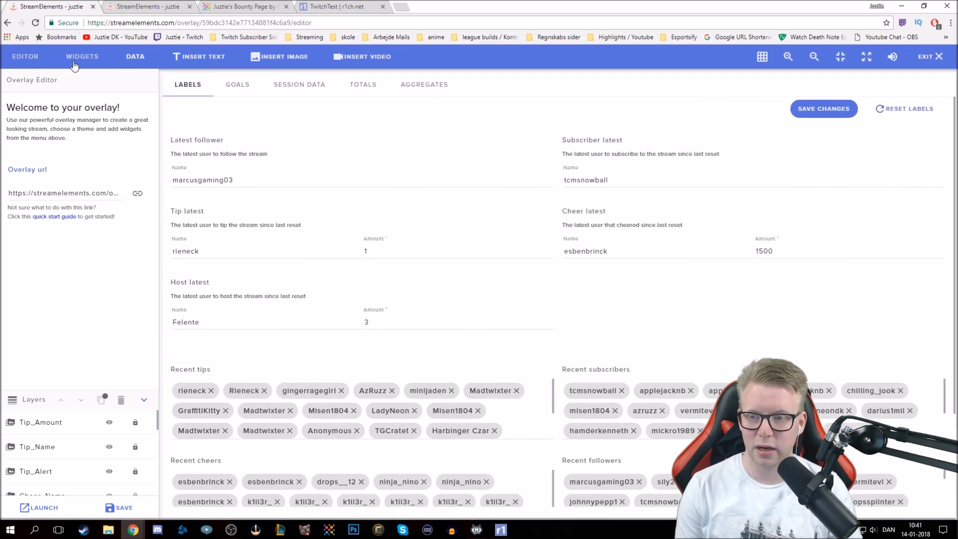
left_click(76, 60)
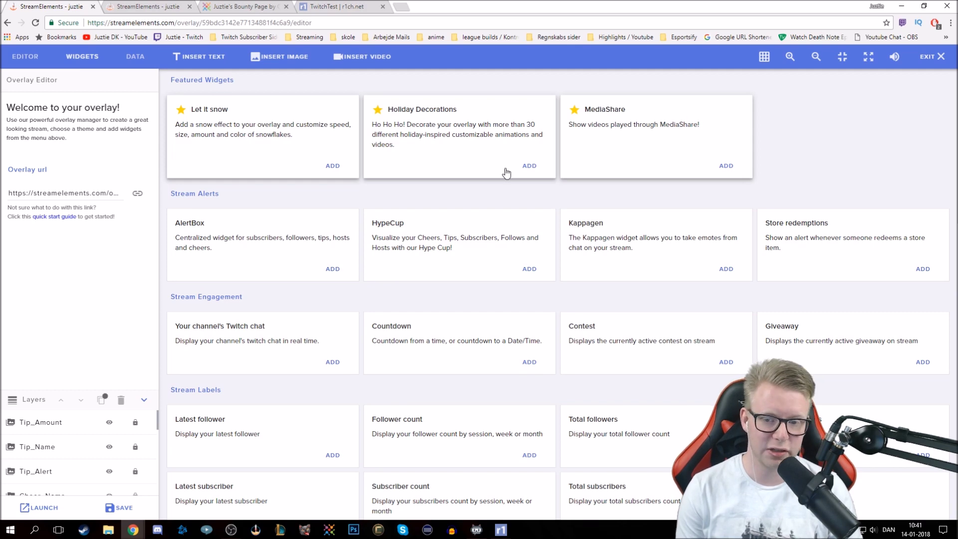
scroll(668, 191, "down", 3)
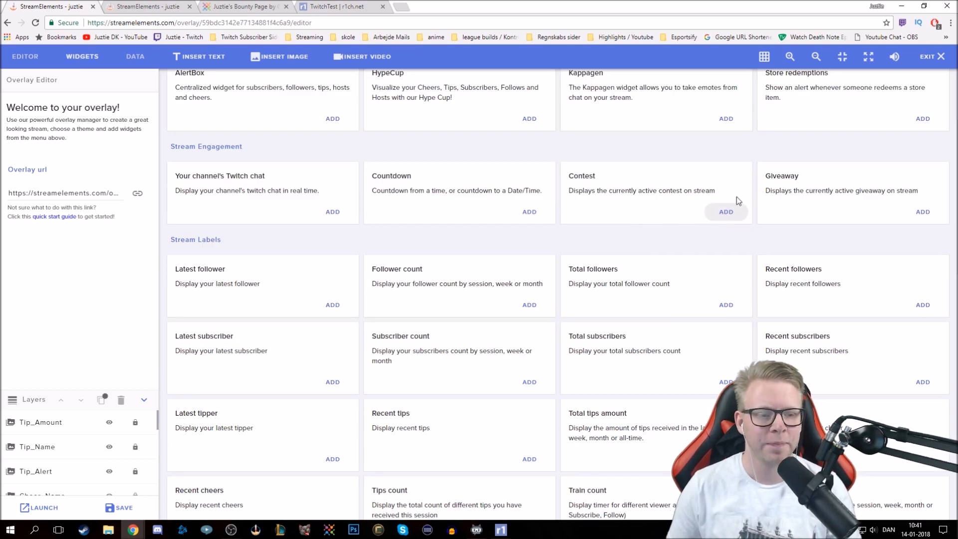
scroll(495, 231, "up", 3)
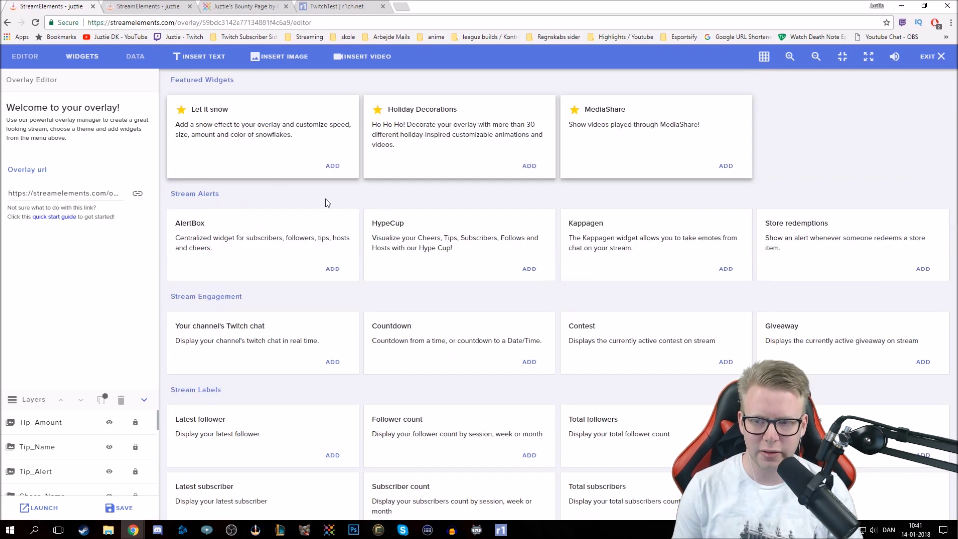
left_click(25, 59)
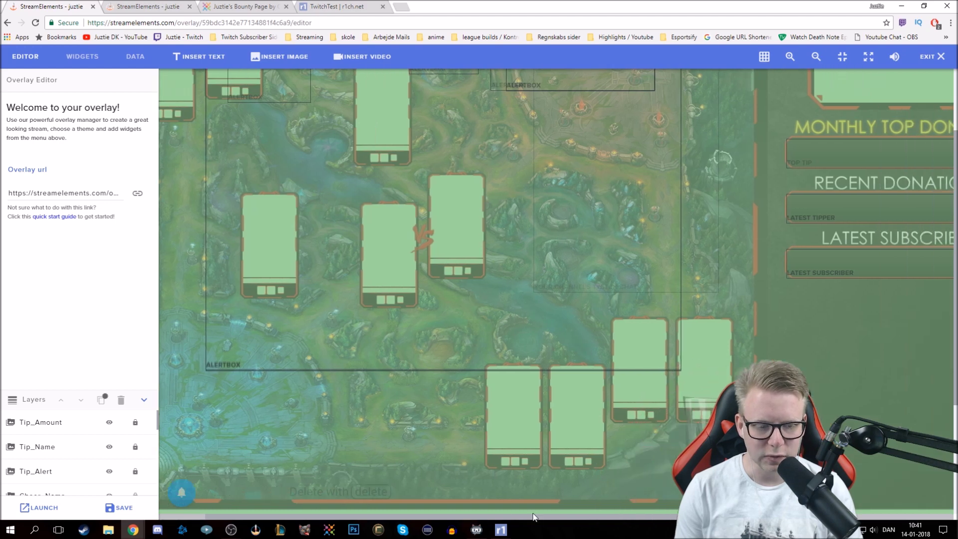
Inspect the settings of the HypeCup widget on the canvas and of the Latest tipper 2 layer
left_click_drag(470, 518, 628, 495)
left_click(528, 434)
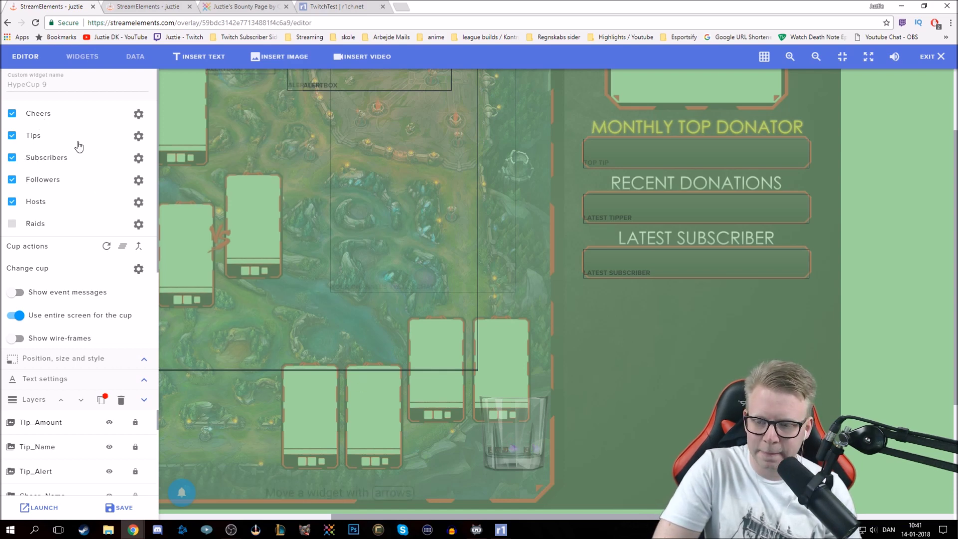
scroll(92, 447, "down", 4)
scroll(77, 472, "down", 5)
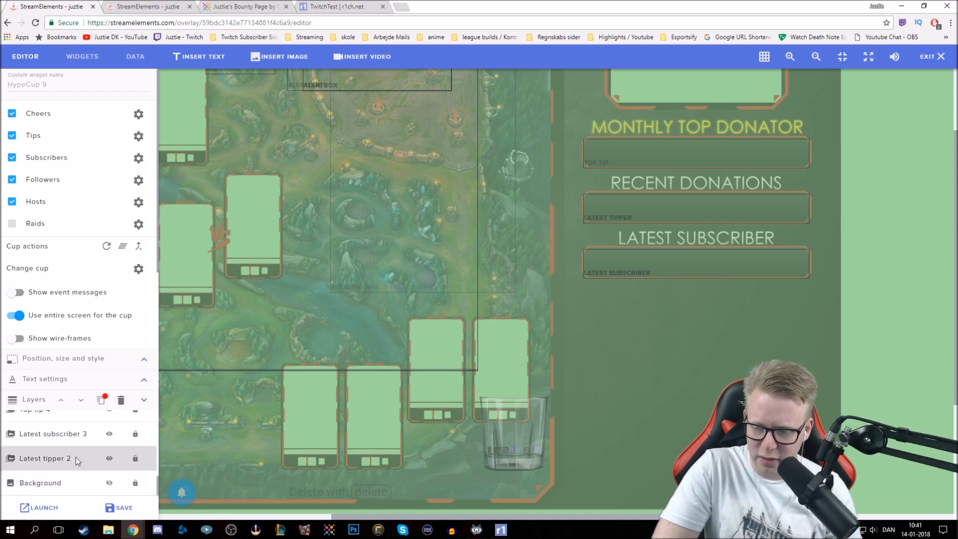
left_click(79, 460)
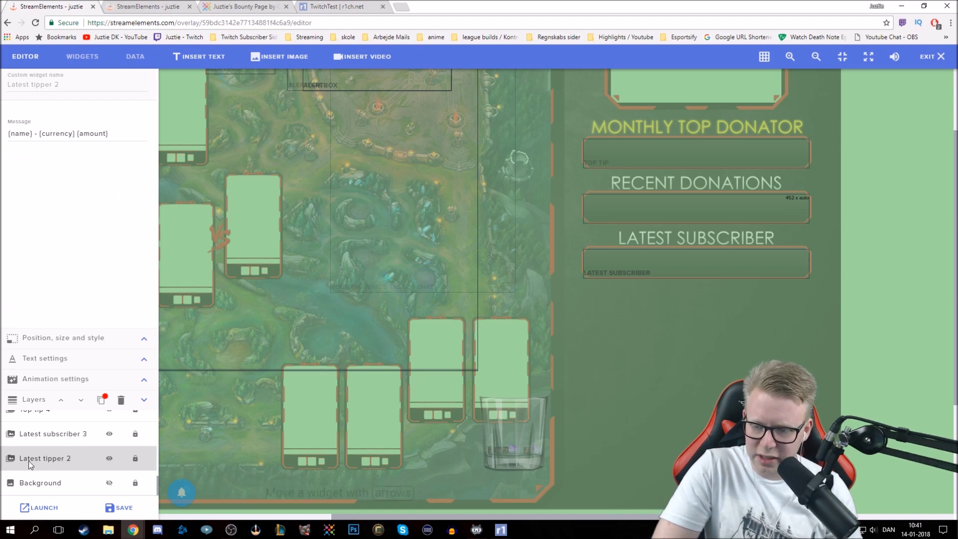
left_click_drag(31, 463, 321, 439)
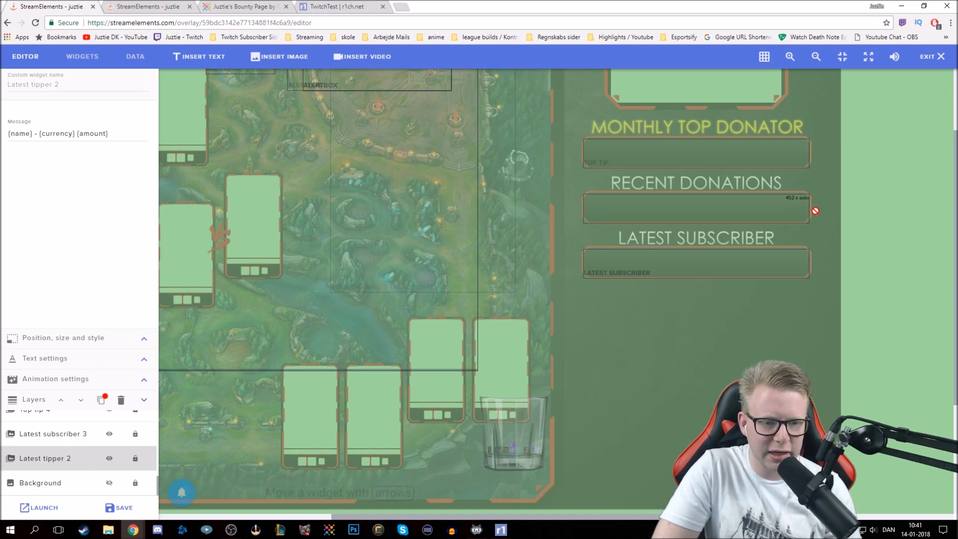
left_click_drag(688, 208, 238, 214)
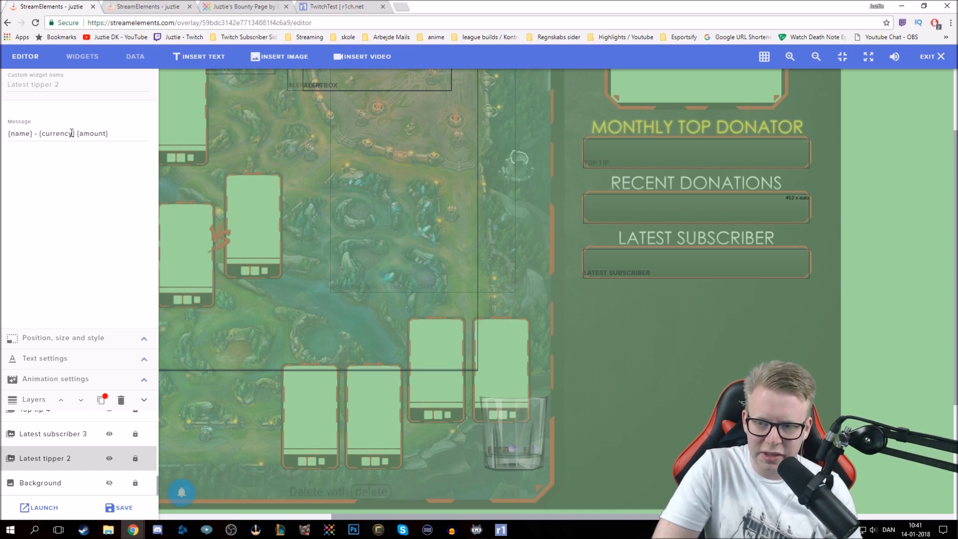
Try the prefix "HALLO:" in front of the Latest tipper 2 message and delete it again
left_click(9, 132)
type("HALLO:")
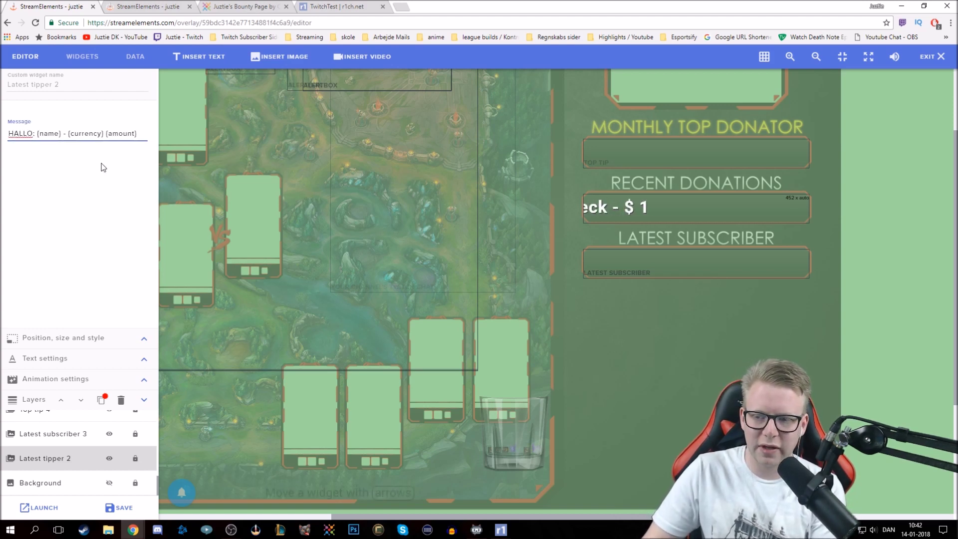
key("BackSpace")
key("BackSpace")
key("BackSpace")
key("BackSpace")
key("BackSpace")
key("BackSpace")
key("BackSpace")
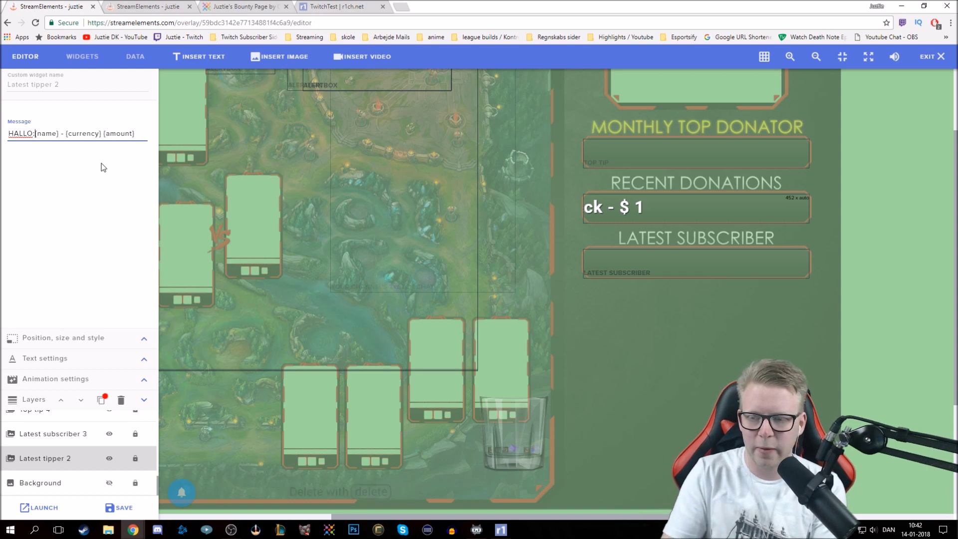
Make the Background layer visible again and look over the overlay's canvas
left_click(109, 483)
mouse_move(181, 493)
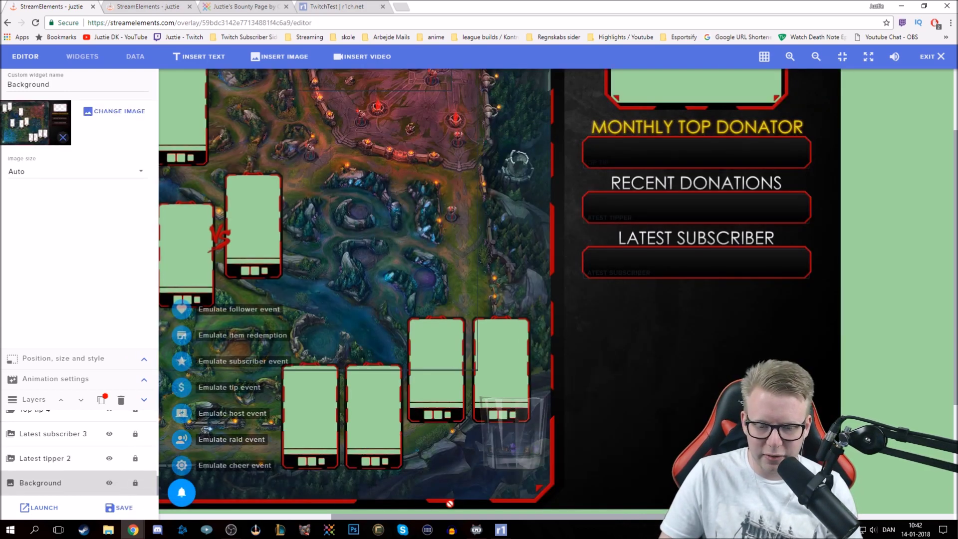
scroll(448, 518, "left", 4)
scroll(448, 518, "left", 1)
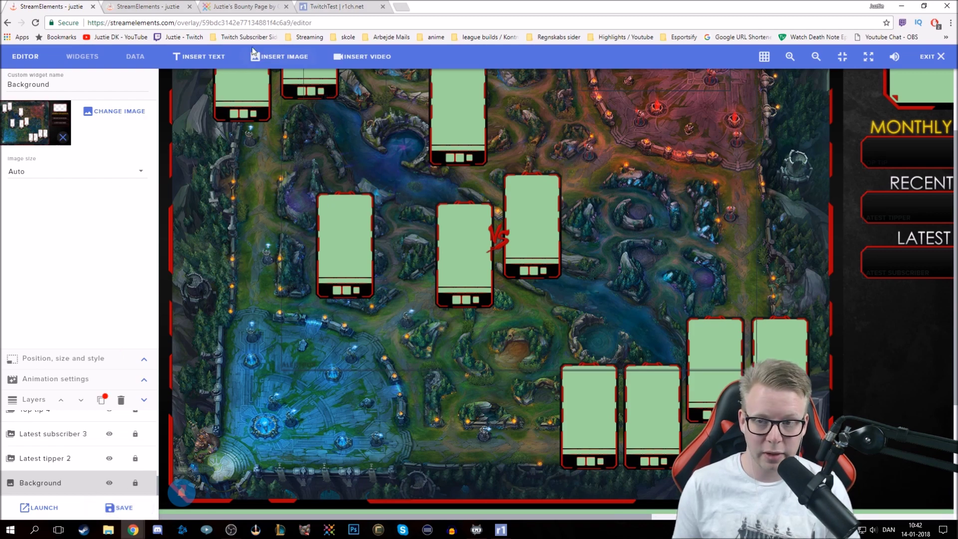
Open the overlay's launch options, copy its export link to the clipboard and return to the editor
left_click(40, 508)
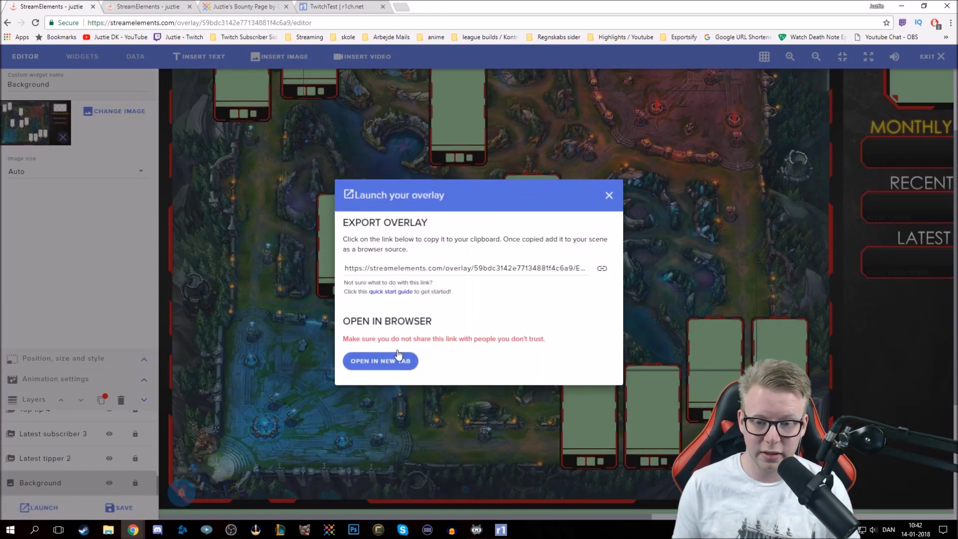
left_click(584, 268)
right_click(548, 268)
left_click(572, 275)
left_click(602, 270)
left_click(245, 385)
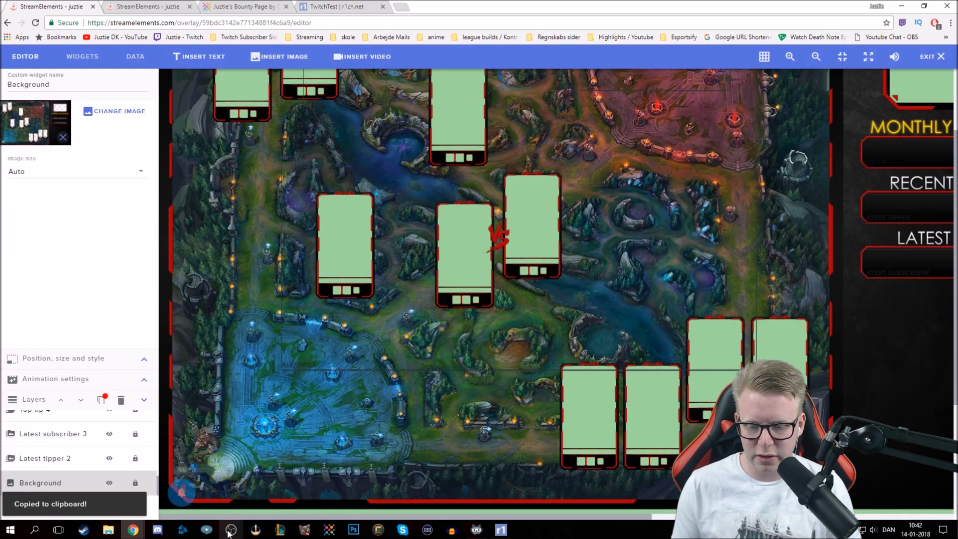
Switch to OBS and add a new BrowserSource named "Test" to the Recordings scene
mouse_move(230, 530)
left_click(279, 504)
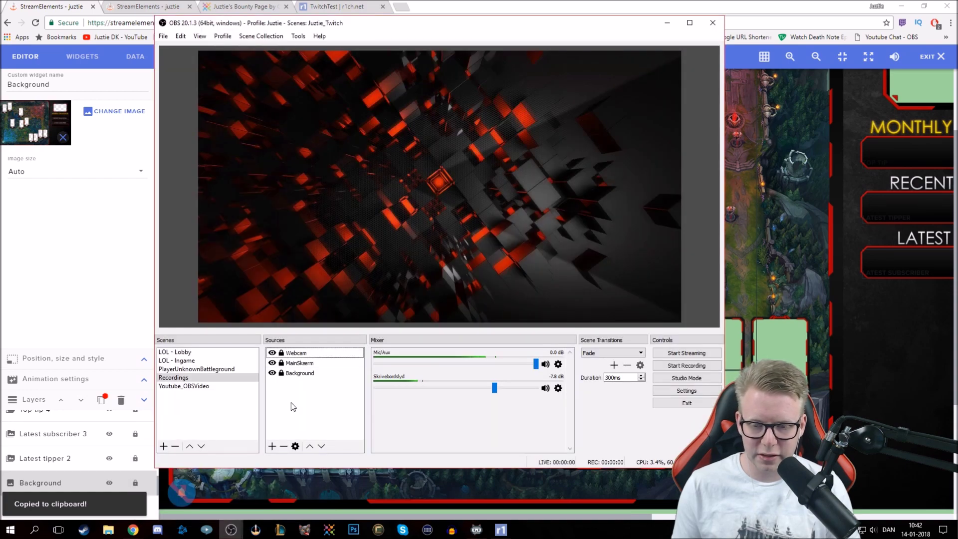
right_click(292, 383)
mouse_move(315, 393)
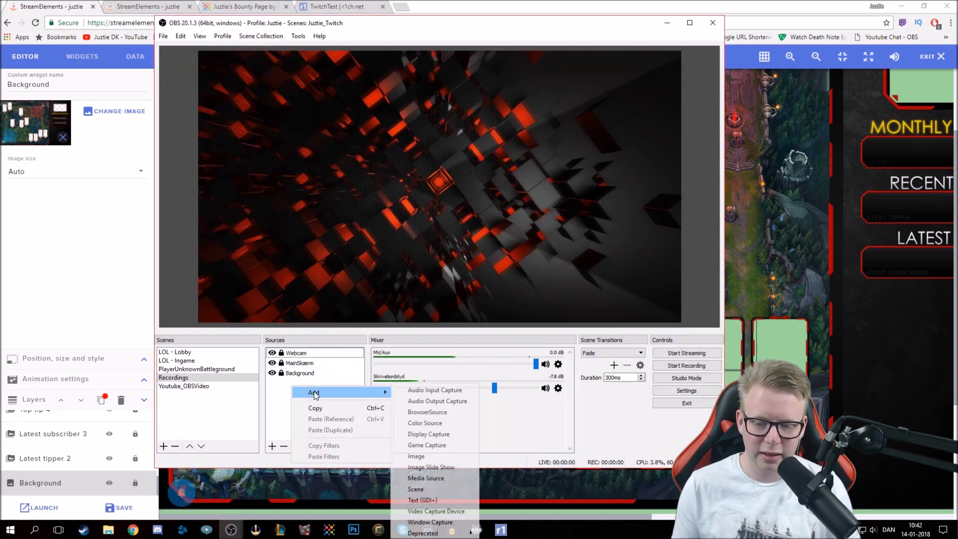
left_click(434, 412)
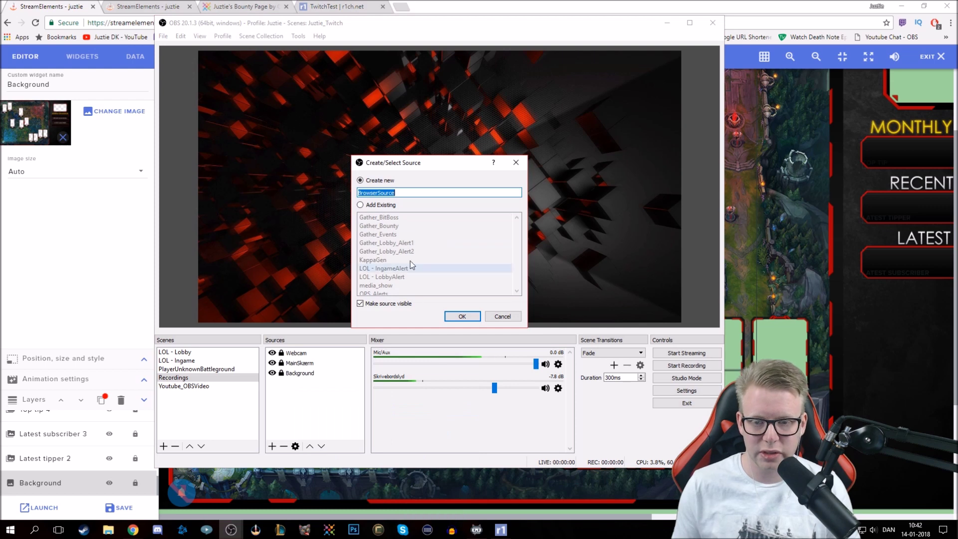
type("Test")
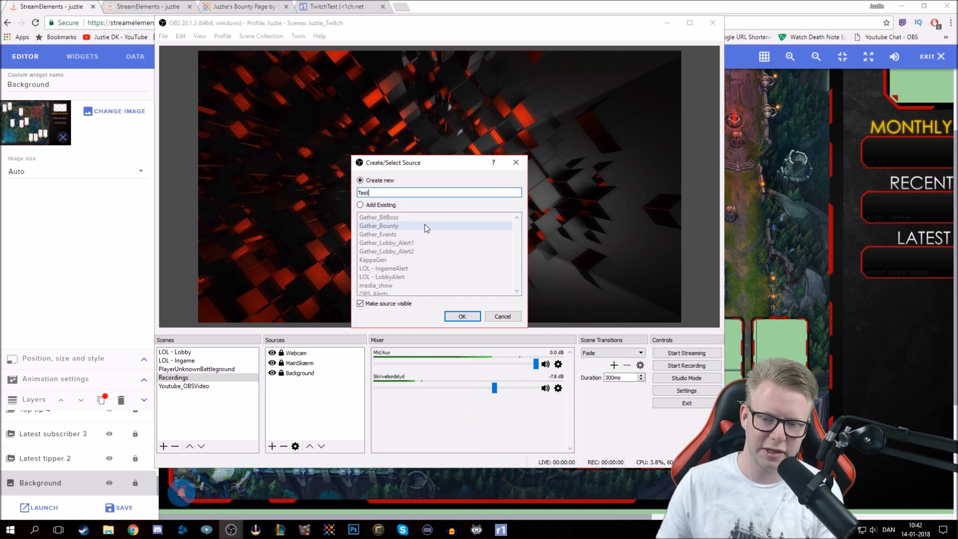
key("Return")
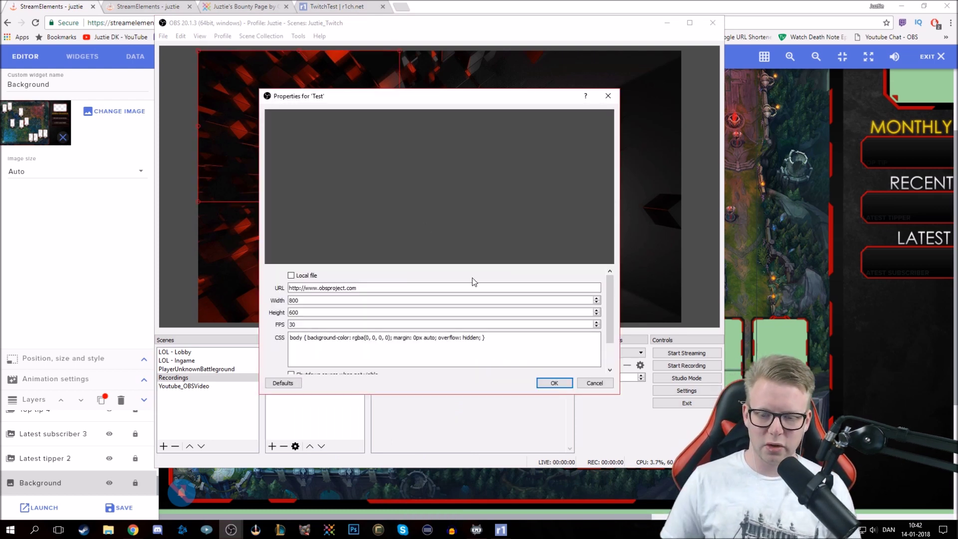
Replace the Test source's URL with the copied private StreamElements overlay link
left_click_drag(408, 98, 571, 58)
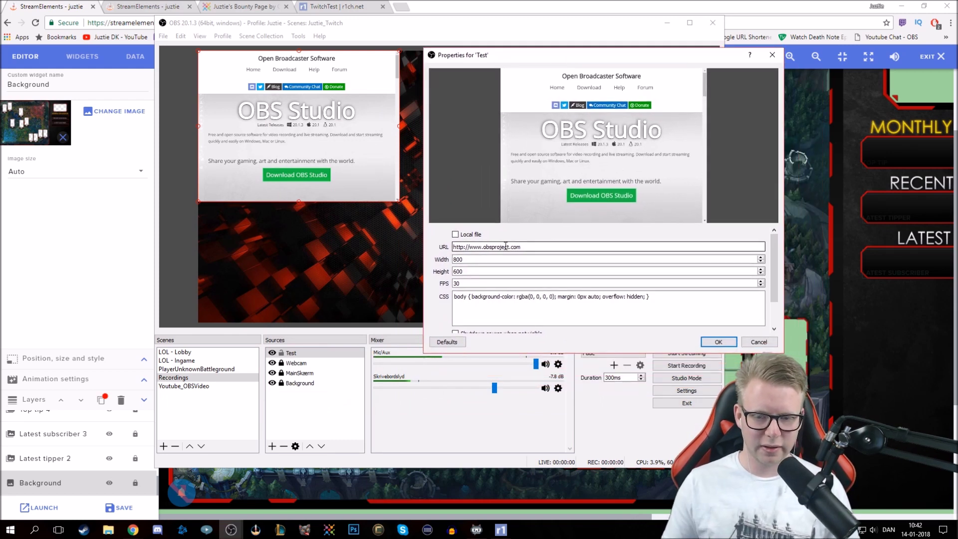
triple_click(479, 246)
key("ctrl+v")
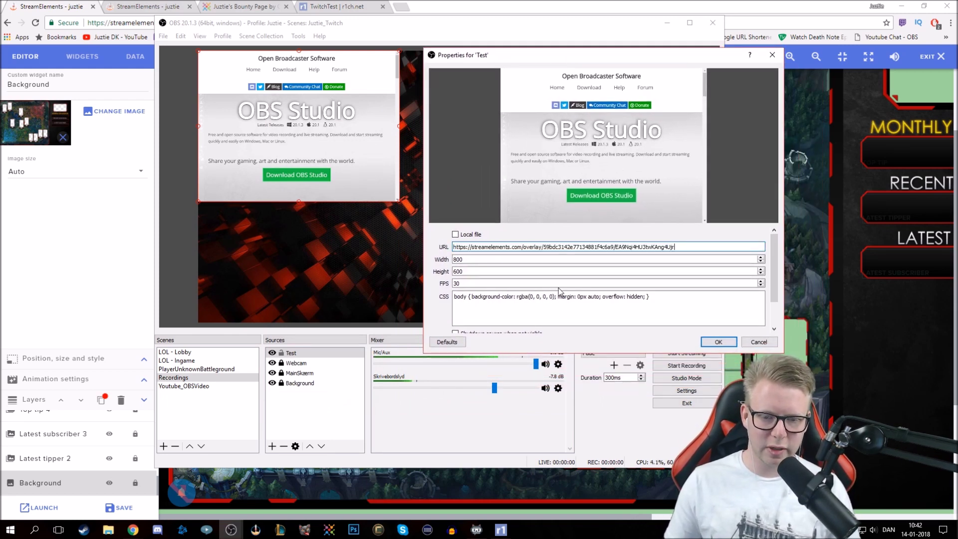
Set the Test source to width 1024, height 1080 and 60 FPS, and apply the properties
double_click(482, 256)
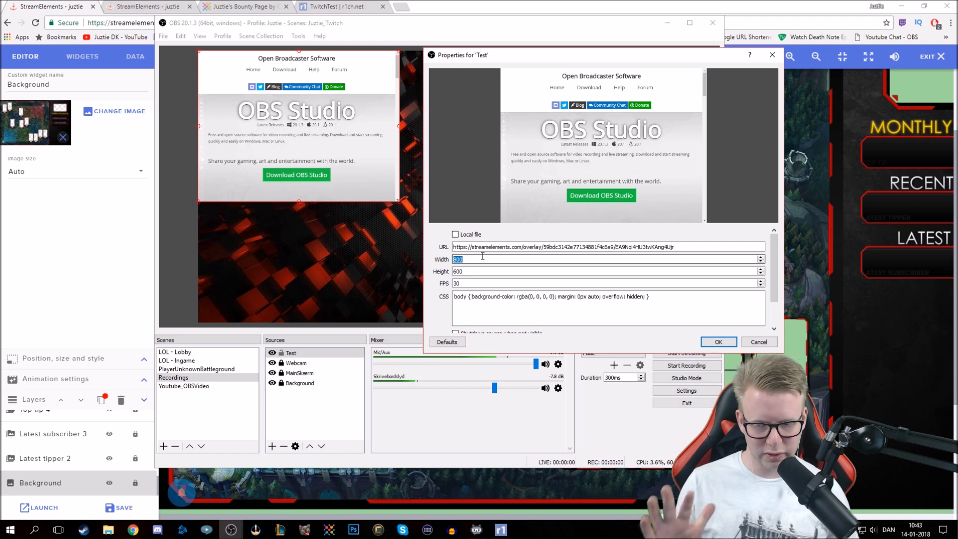
type("1")
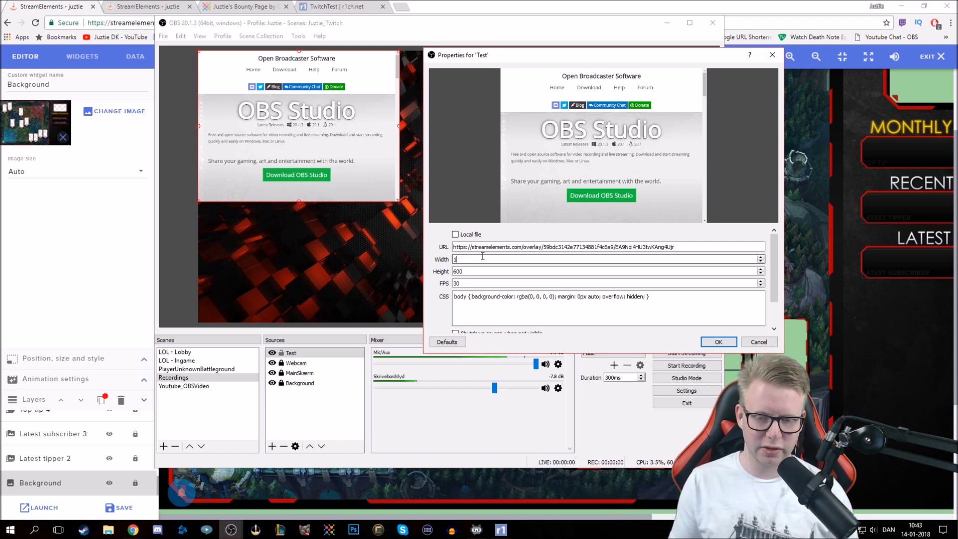
type("2")
key("BackSpace")
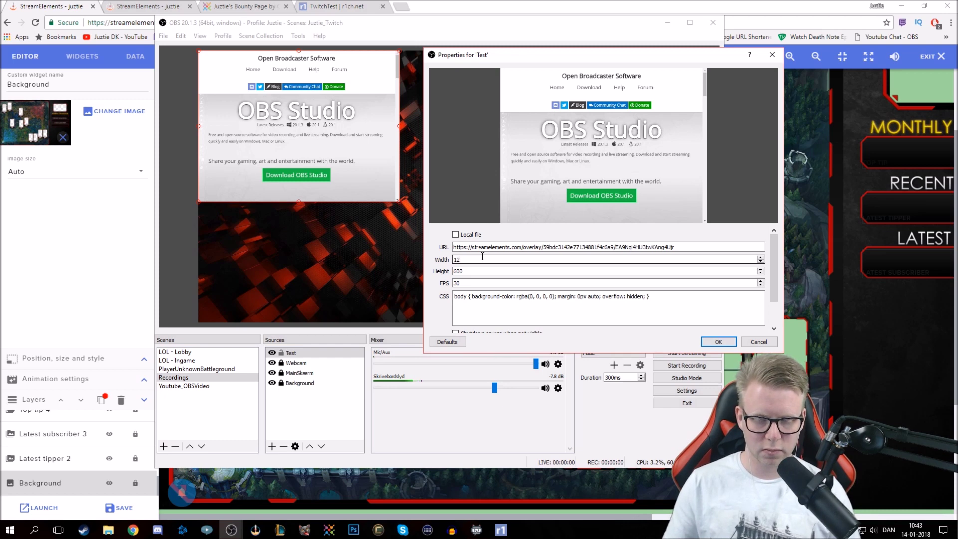
key("BackSpace")
type("024")
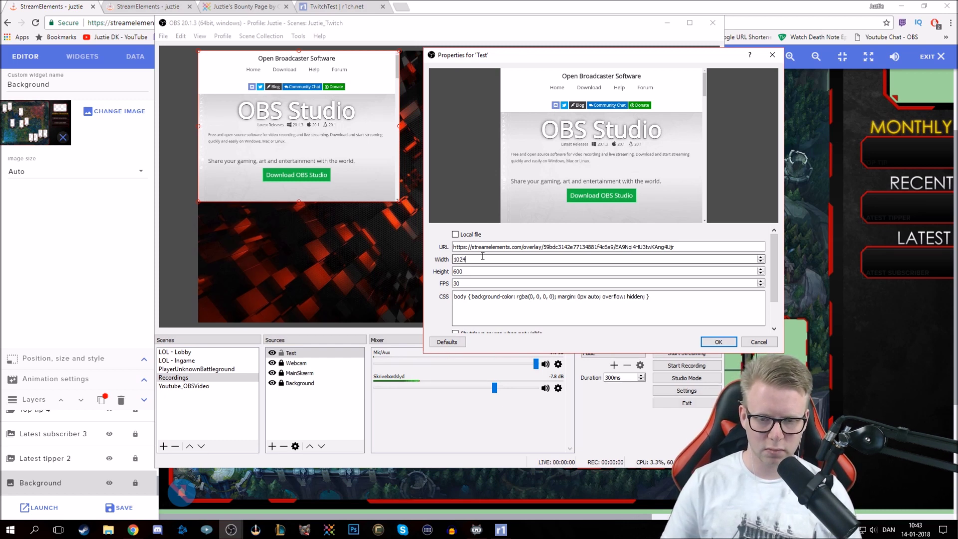
key("Tab")
type("10")
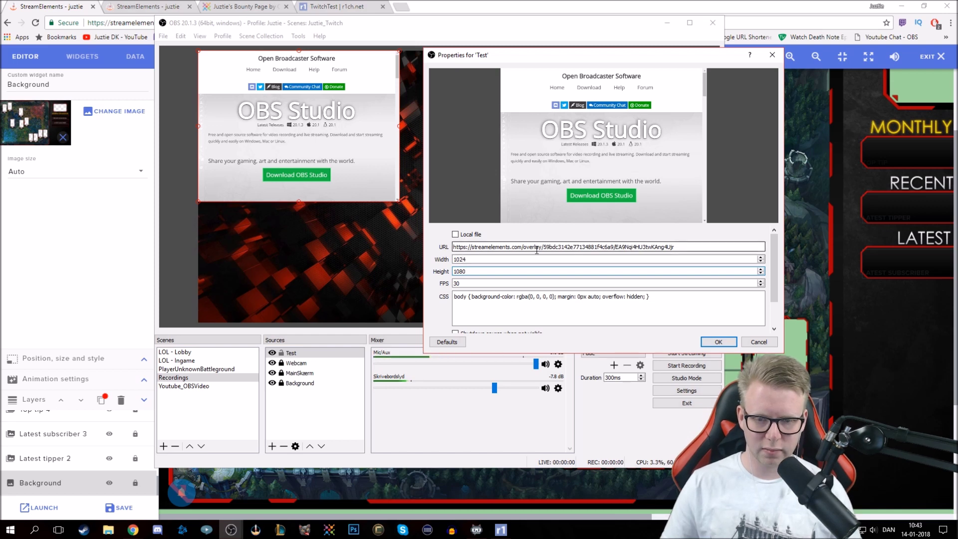
double_click(498, 285)
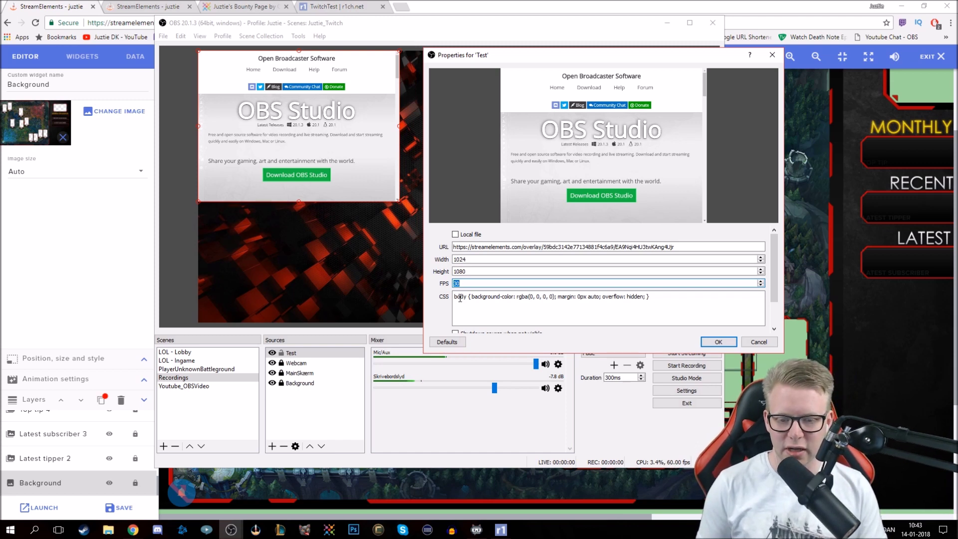
type("60")
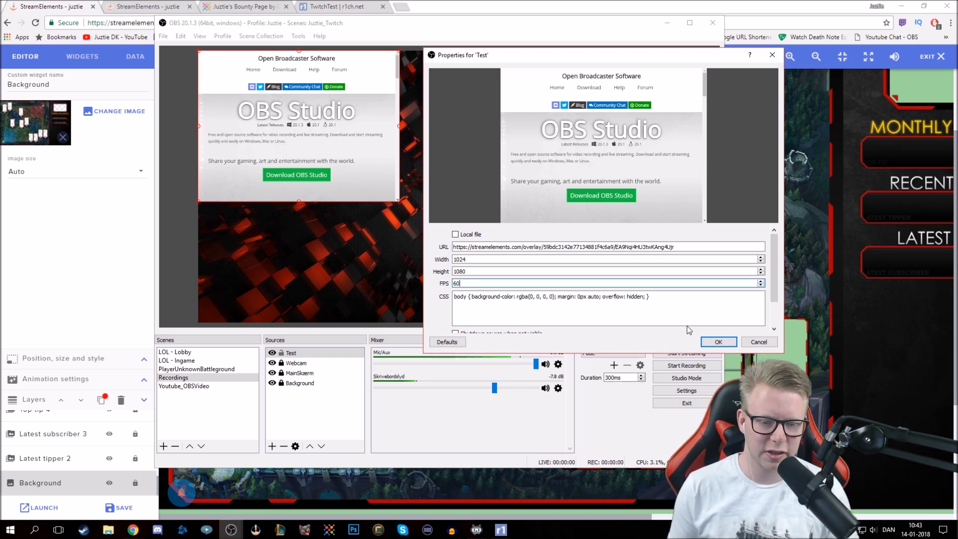
left_click(718, 343)
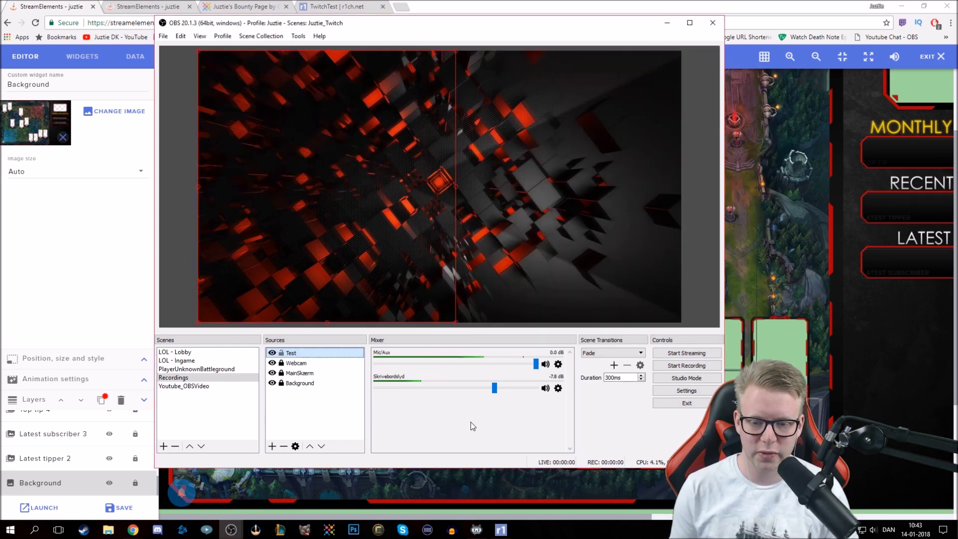
Set the Test source's width to 1280 and check the overlay in the preview
right_click(303, 358)
left_click(331, 347)
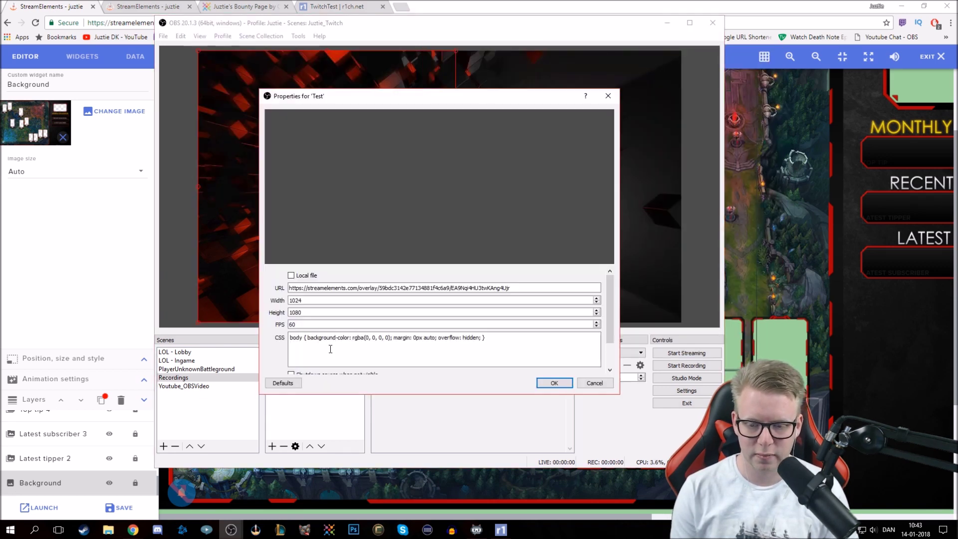
double_click(331, 301)
type("1280")
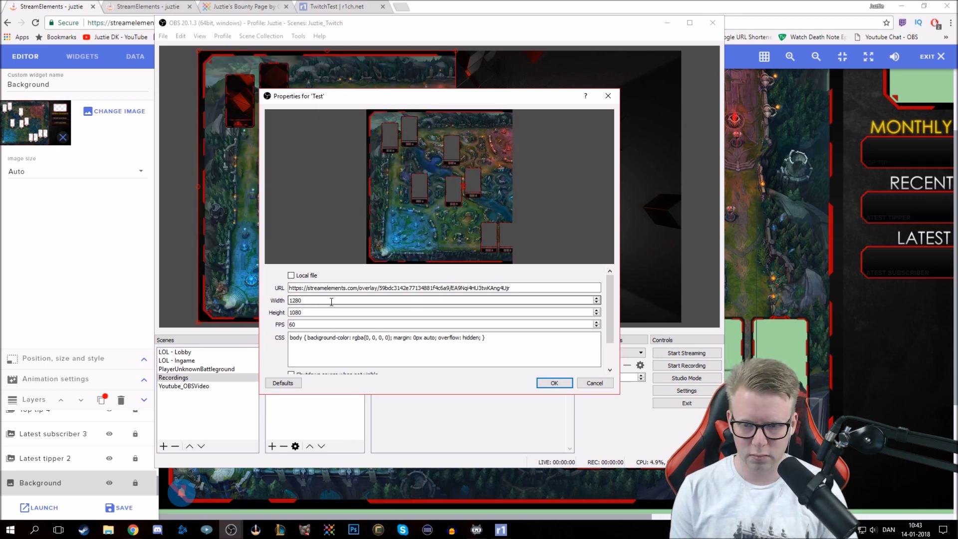
key("Return")
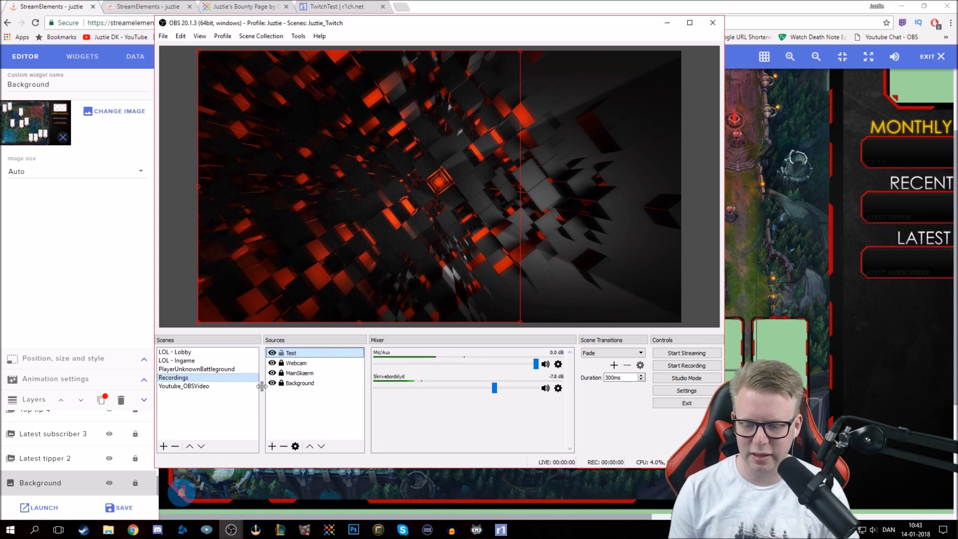
right_click(554, 529)
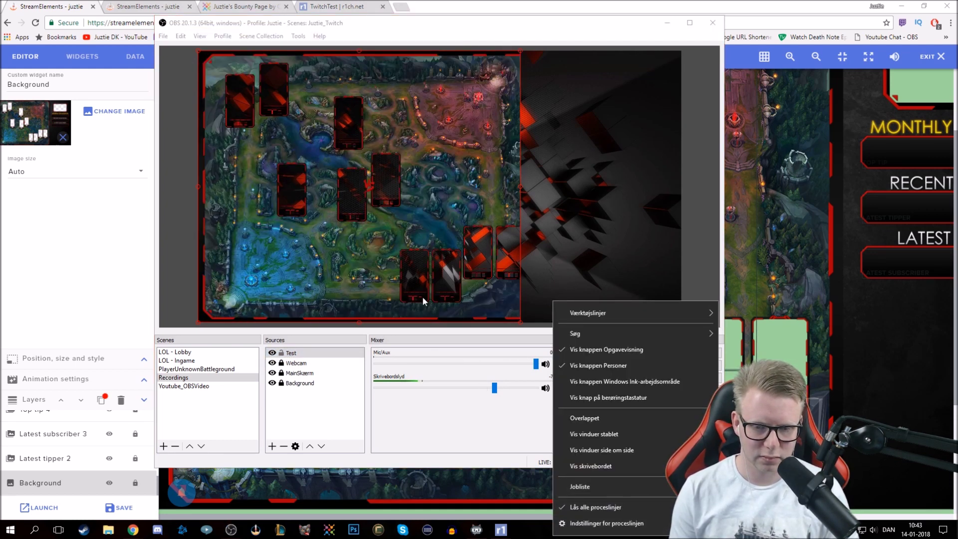
left_click(446, 271)
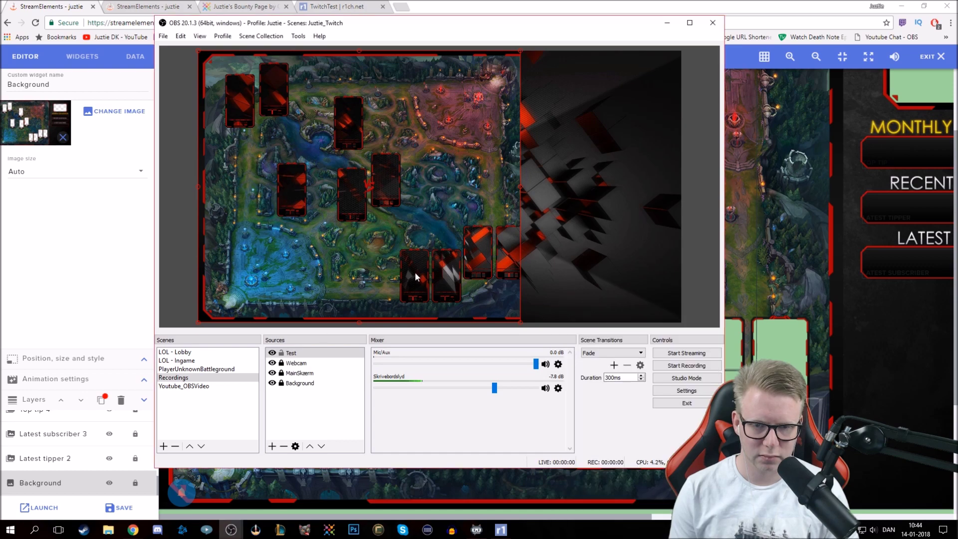
Look up the base canvas resolution in the OBS video settings and close the settings unchanged
right_click(302, 353)
right_click(278, 406)
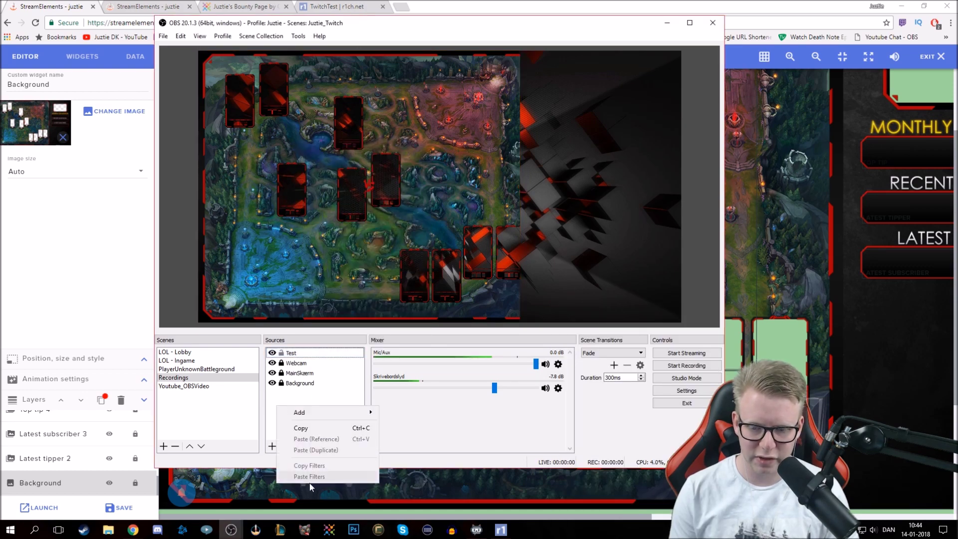
left_click(163, 36)
left_click(182, 74)
left_click(238, 106)
left_click(238, 131)
left_click(238, 156)
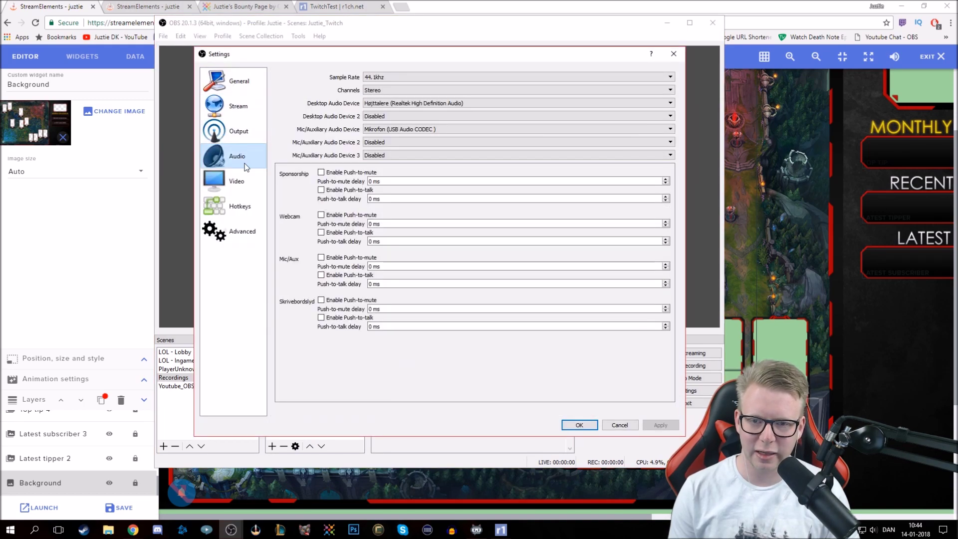
left_click(247, 179)
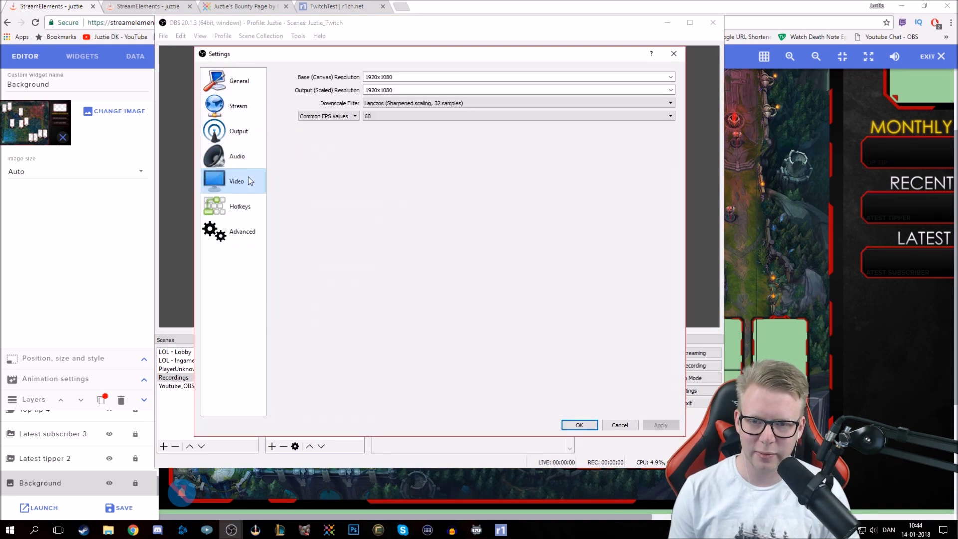
left_click(674, 53)
Set the Test source's width to 1920 and deselect the source to view the full overlay
right_click(320, 353)
left_click(356, 342)
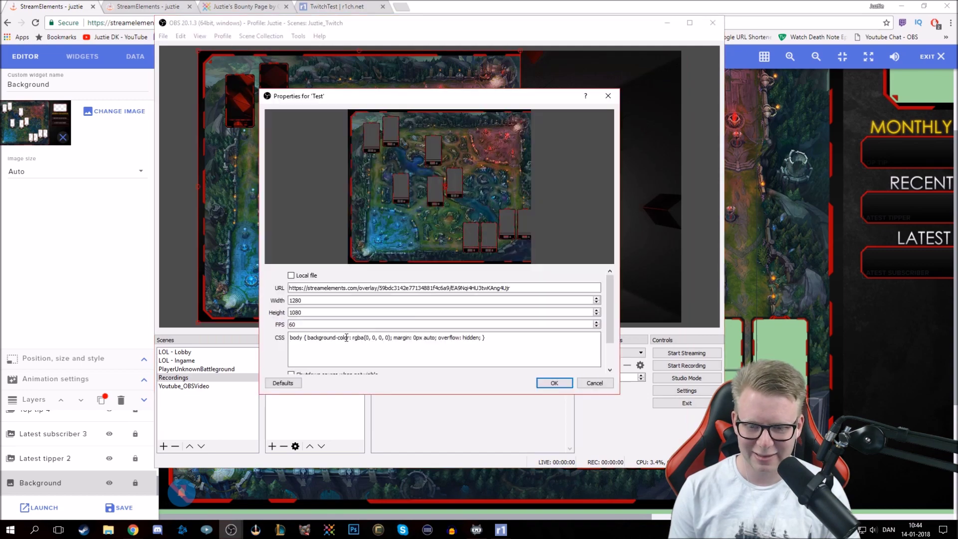
double_click(325, 298)
type("1920")
key("Return")
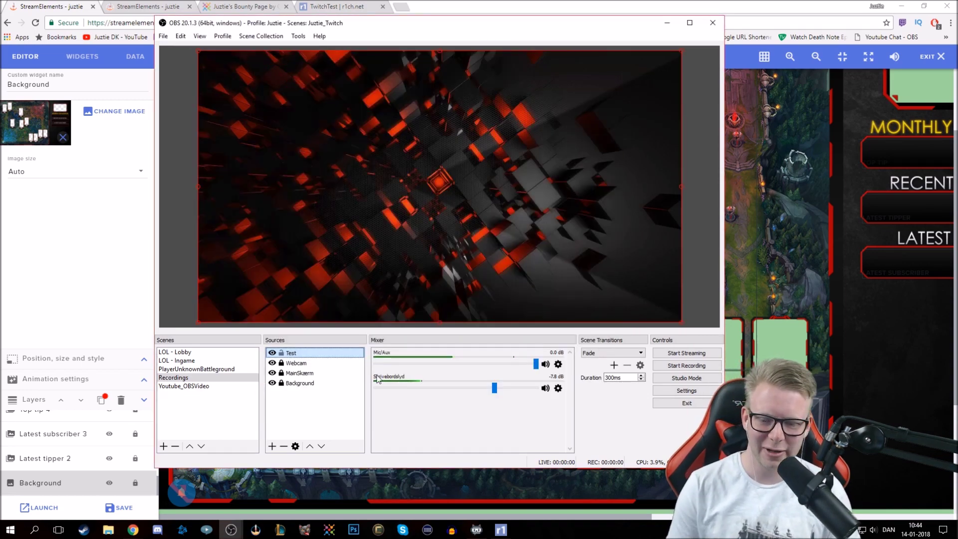
left_click(304, 414)
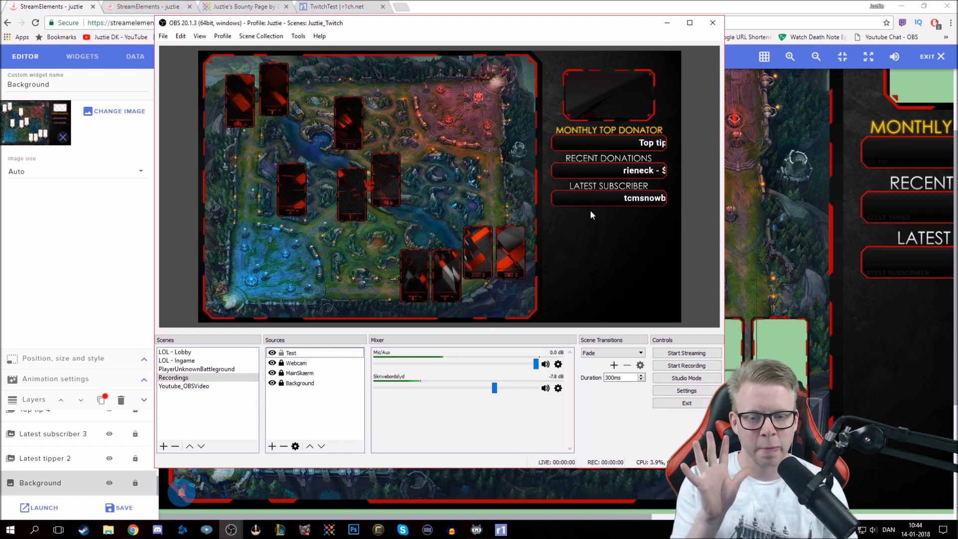
Hide the Test source in the Recordings scene and move the OBS window clear of the browser tabs
left_click(295, 354)
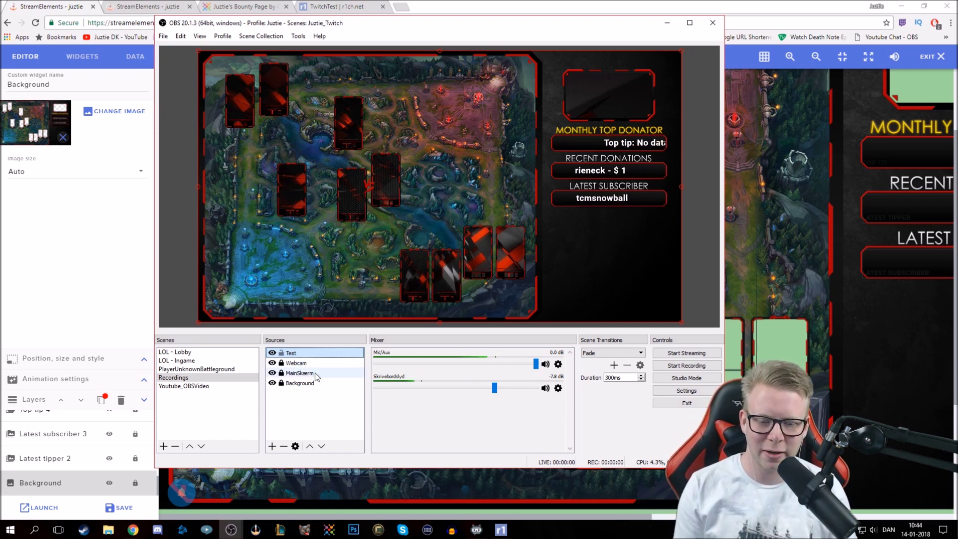
left_click(272, 353)
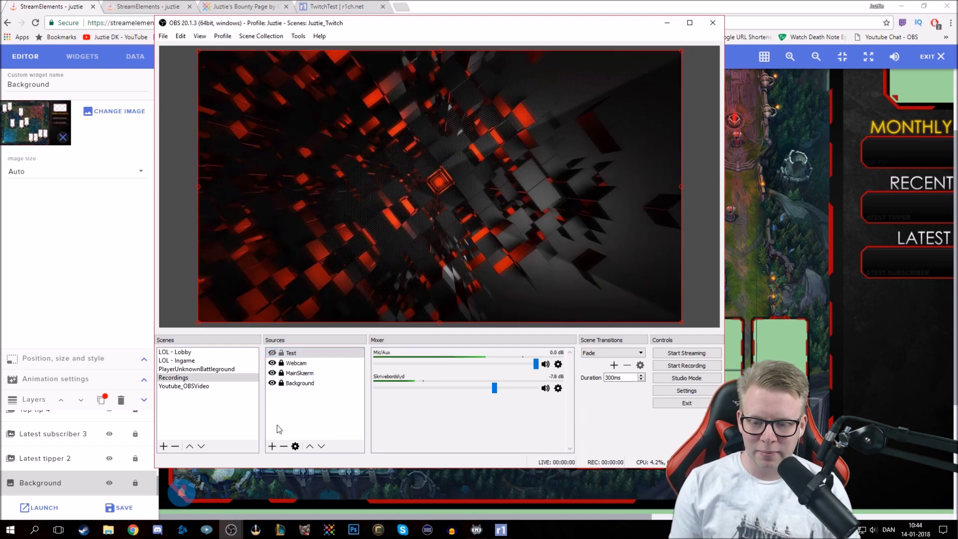
left_click_drag(381, 23, 389, 55)
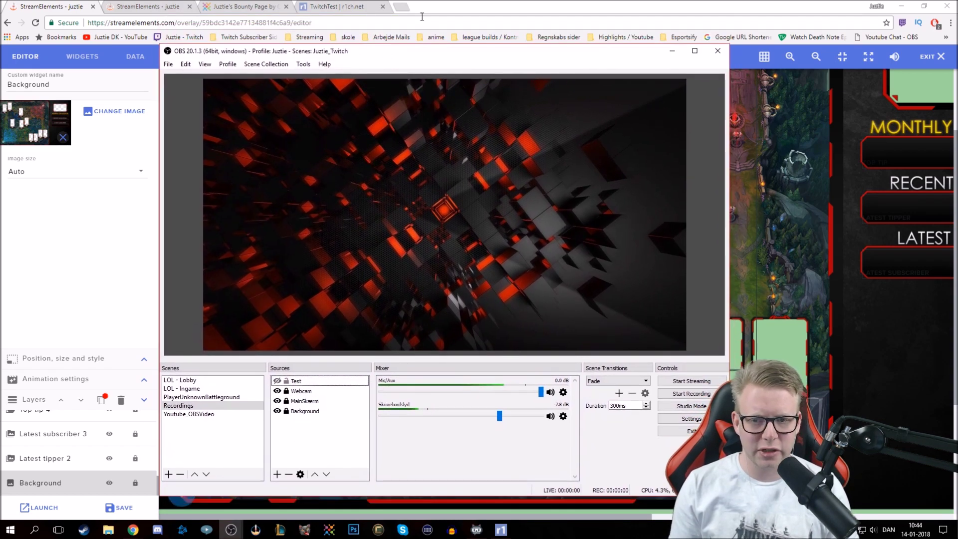
Switch back to the browser, close the overlay preview tab and exit the overlay editor
left_click(440, 8)
left_click(165, 7)
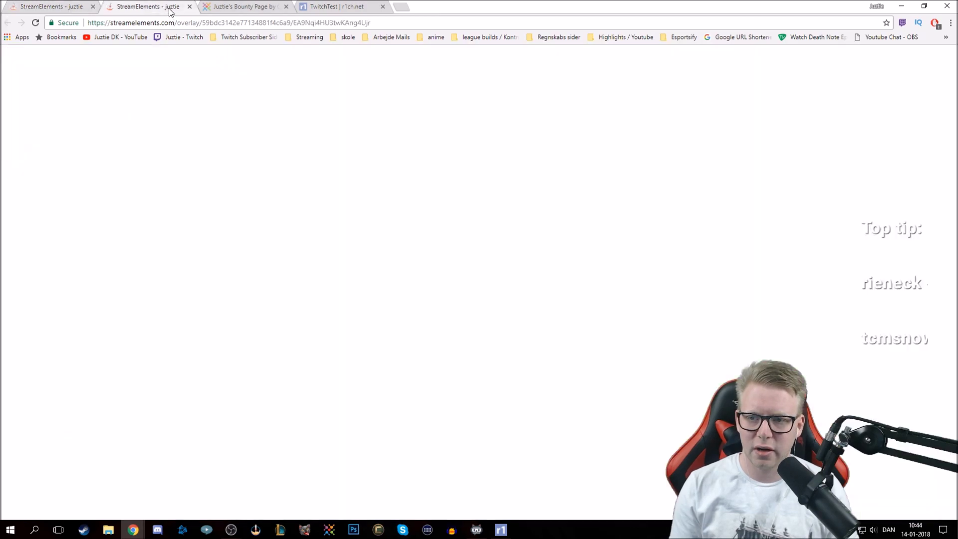
left_click(190, 6)
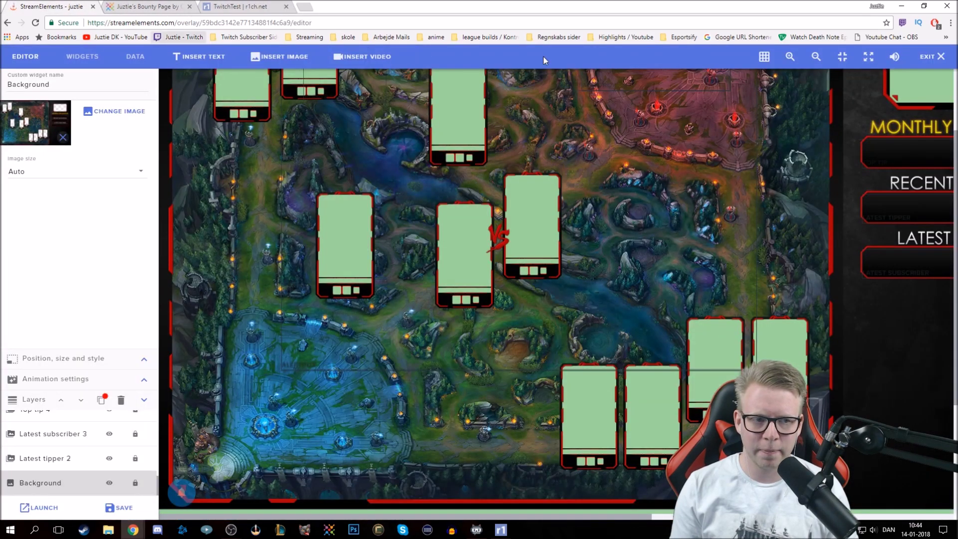
left_click(936, 57)
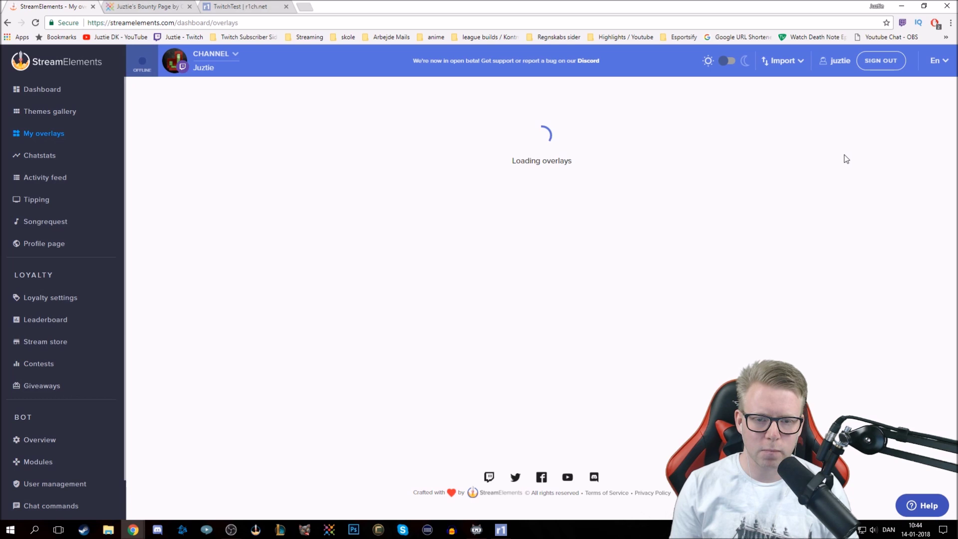